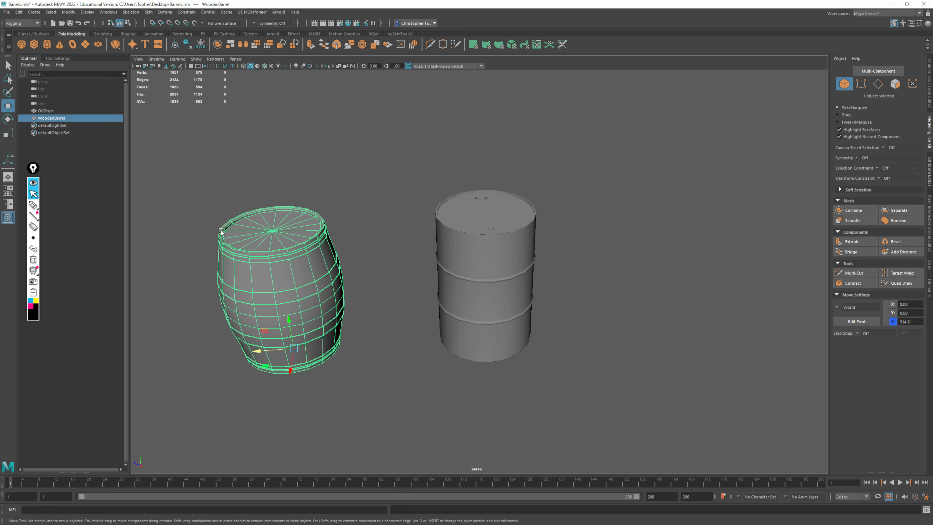
# Delete the wooden barrel from the scene, leaving only the oil drum
pyautogui.moveTo(412, 166); pyautogui.dragTo(561, 369)
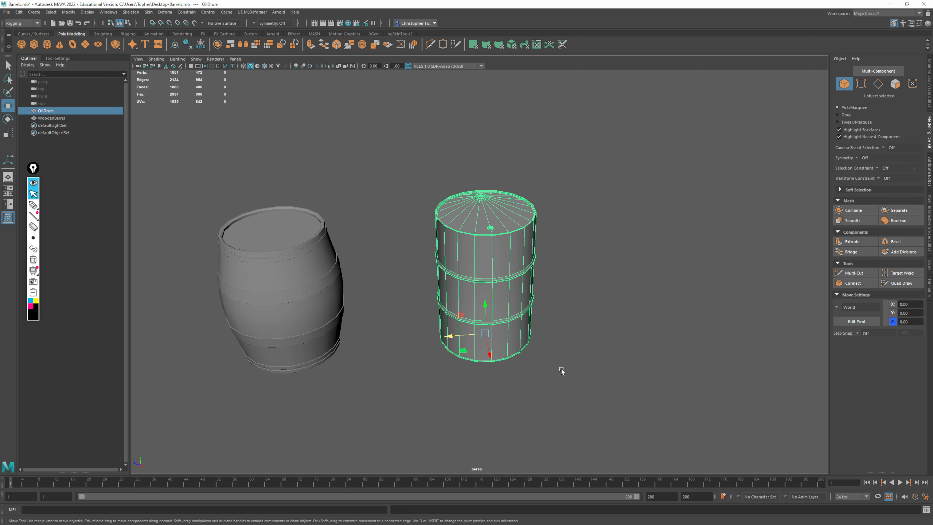
pyautogui.moveTo(362, 183); pyautogui.dragTo(204, 434)
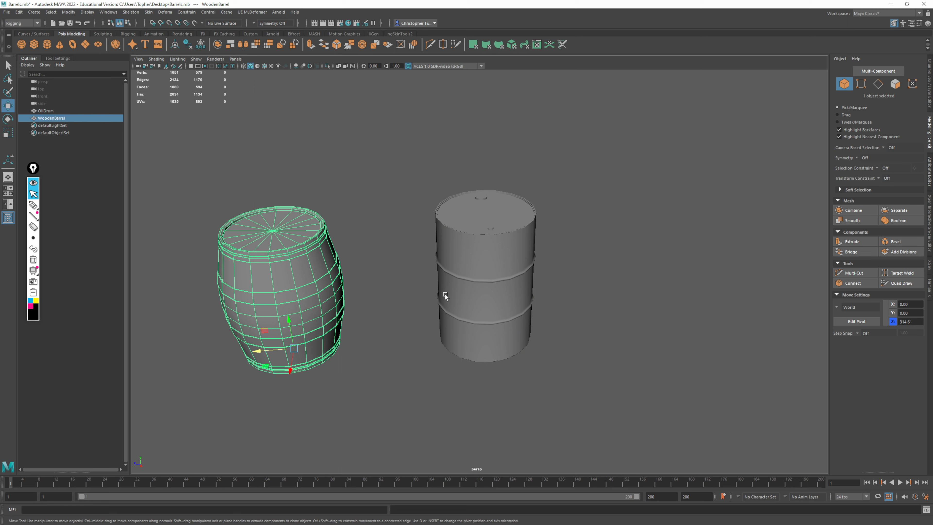
pyautogui.press('Delete')
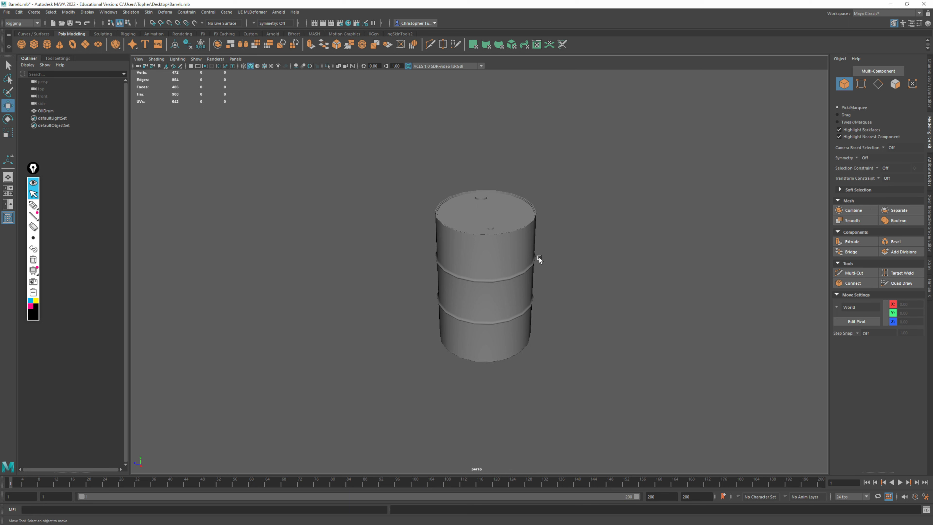
# Select the oil drum and examine its underside and pivot position against the ground grid
pyautogui.click(517, 259)
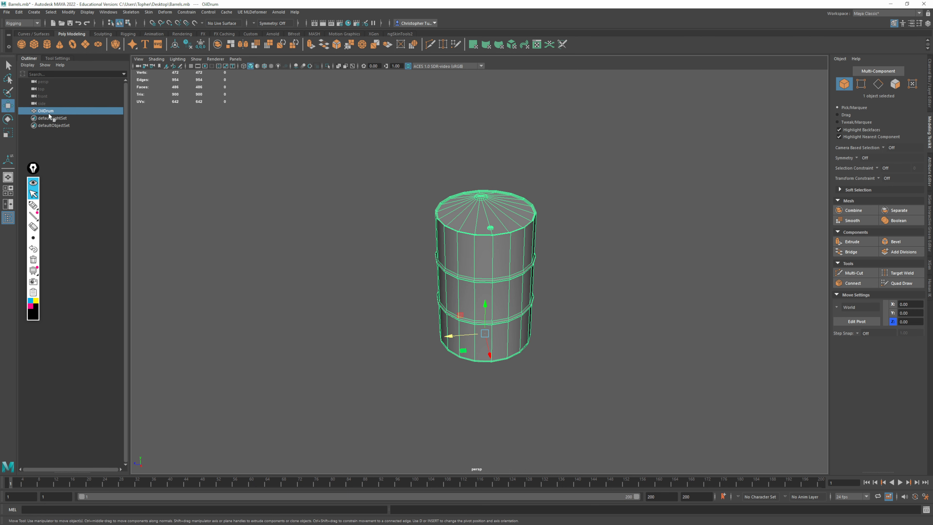
pyautogui.hotkey('ctrl', 'z')
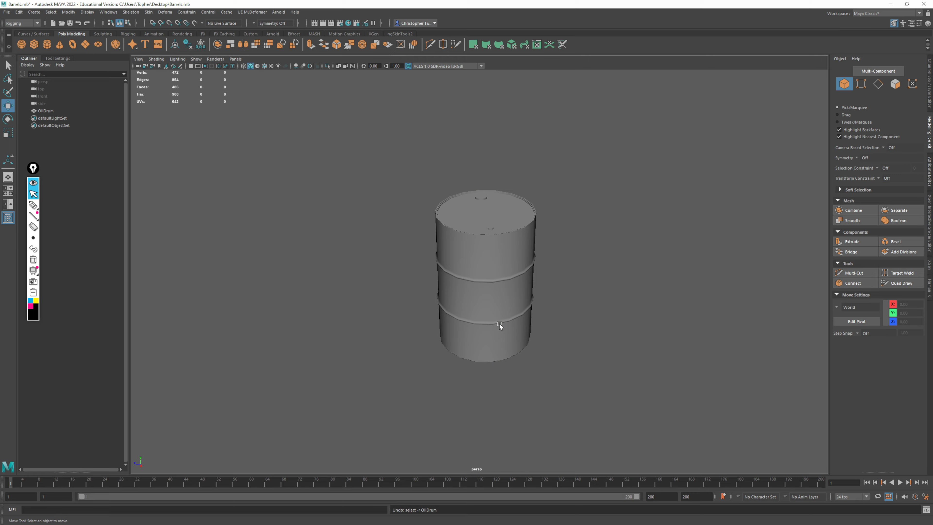
pyautogui.click(483, 303)
pyautogui.scroll(3, 564, 332)
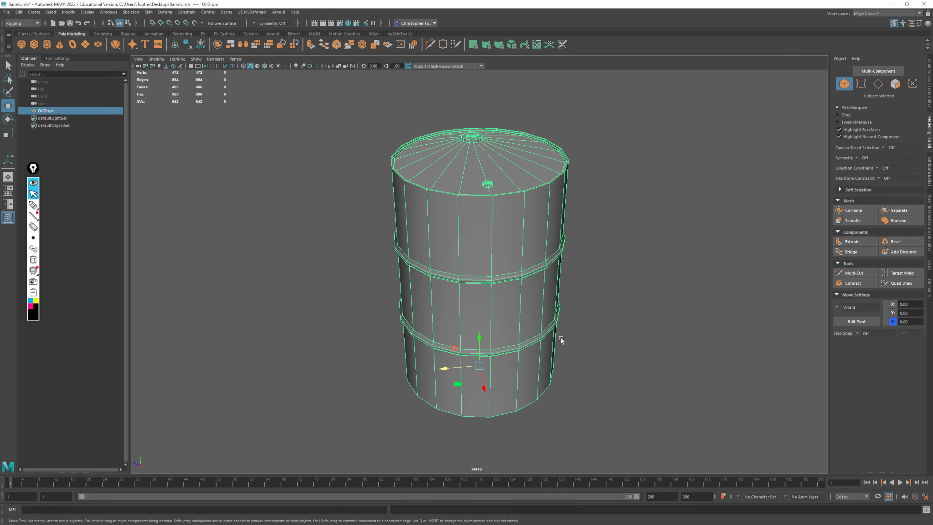
pyautogui.scroll(3, 388, 200)
pyautogui.keyDown('alt'); pyautogui.moveTo(581, 352); pyautogui.dragTo(658, 337); pyautogui.keyUp('alt')
pyautogui.keyDown('alt'); pyautogui.moveTo(657, 336); pyautogui.dragTo(569, 286, button='right'); pyautogui.keyUp('alt')
pyautogui.keyDown('alt'); pyautogui.moveTo(569, 286); pyautogui.dragTo(540, 270); pyautogui.keyUp('alt')
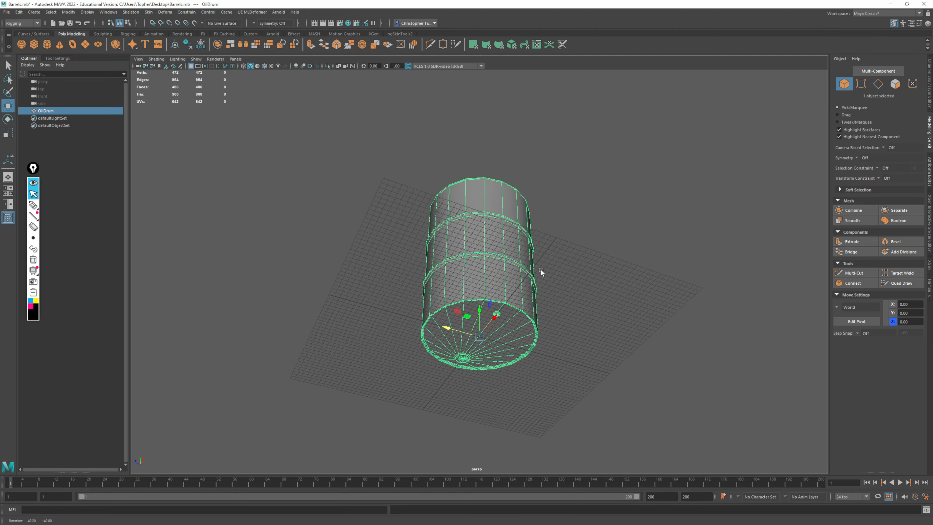
pyautogui.keyDown('alt'); pyautogui.moveTo(541, 270); pyautogui.dragTo(561, 409, button='right'); pyautogui.keyUp('alt')
pyautogui.keyDown('alt'); pyautogui.moveTo(562, 409); pyautogui.dragTo(562, 430); pyautogui.keyUp('alt')
pyautogui.keyDown('alt'); pyautogui.moveTo(562, 430); pyautogui.dragTo(512, 321, button='middle'); pyautogui.keyUp('alt')
pyautogui.keyDown('alt'); pyautogui.moveTo(512, 321); pyautogui.dragTo(460, 324); pyautogui.keyUp('alt')
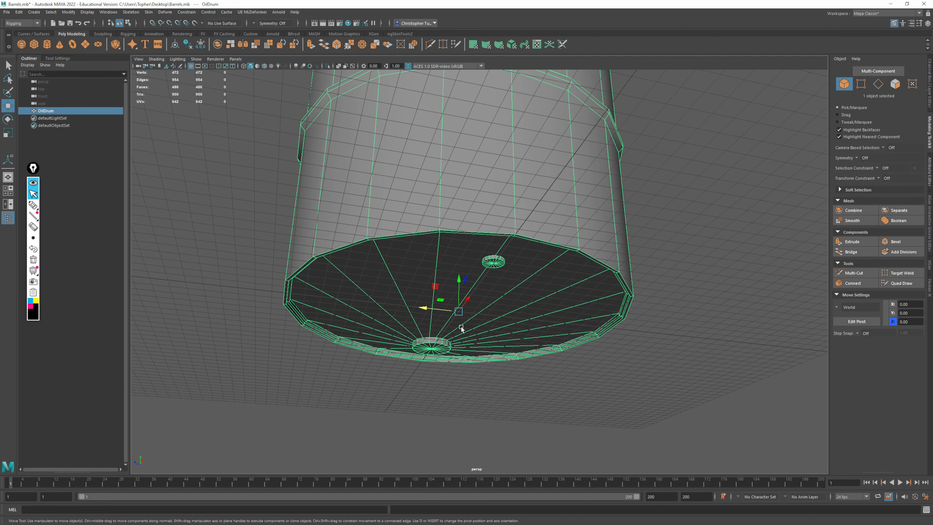
pyautogui.keyDown('alt'); pyautogui.moveTo(757, 330); pyautogui.dragTo(497, 263); pyautogui.keyUp('alt')
pyautogui.keyDown('alt'); pyautogui.moveTo(496, 262); pyautogui.dragTo(511, 330, button='right'); pyautogui.keyUp('alt')
pyautogui.keyDown('alt'); pyautogui.moveTo(485, 201); pyautogui.dragTo(483, 243, button='middle'); pyautogui.keyUp('alt')
pyautogui.keyDown('alt'); pyautogui.moveTo(462, 202); pyautogui.dragTo(470, 234); pyautogui.keyUp('alt')
pyautogui.keyDown('alt'); pyautogui.moveTo(470, 235); pyautogui.dragTo(187, 145, button='right'); pyautogui.keyUp('alt')
pyautogui.keyDown('alt'); pyautogui.moveTo(485, 209); pyautogui.dragTo(454, 240); pyautogui.keyUp('alt')
pyautogui.moveTo(486, 260); pyautogui.dragTo(469, 261, button='middle')
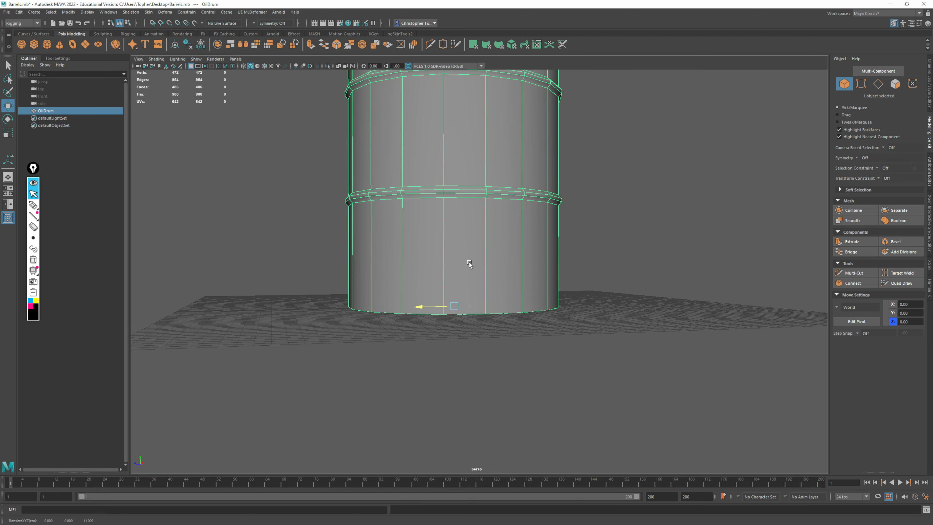
pyautogui.hotkey('ctrl', 'z')
# Try moving the oil drum about 633 units along Z away from the grid origin, and undo the move
pyautogui.keyDown('alt'); pyautogui.moveTo(555, 252); pyautogui.dragTo(518, 347, button='middle'); pyautogui.keyUp('alt')
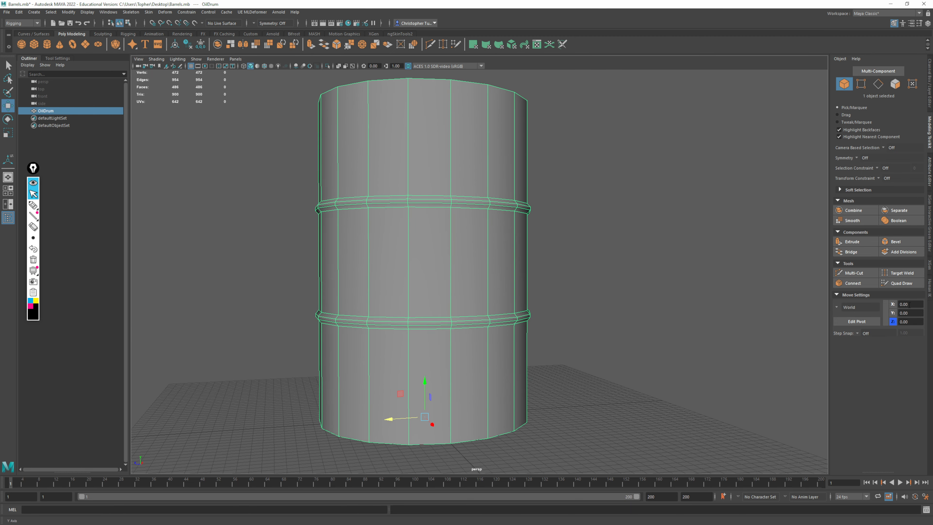
pyautogui.keyDown('alt'); pyautogui.moveTo(560, 286); pyautogui.dragTo(639, 302); pyautogui.keyUp('alt')
pyautogui.keyDown('alt'); pyautogui.moveTo(638, 301); pyautogui.dragTo(557, 238, button='right'); pyautogui.keyUp('alt')
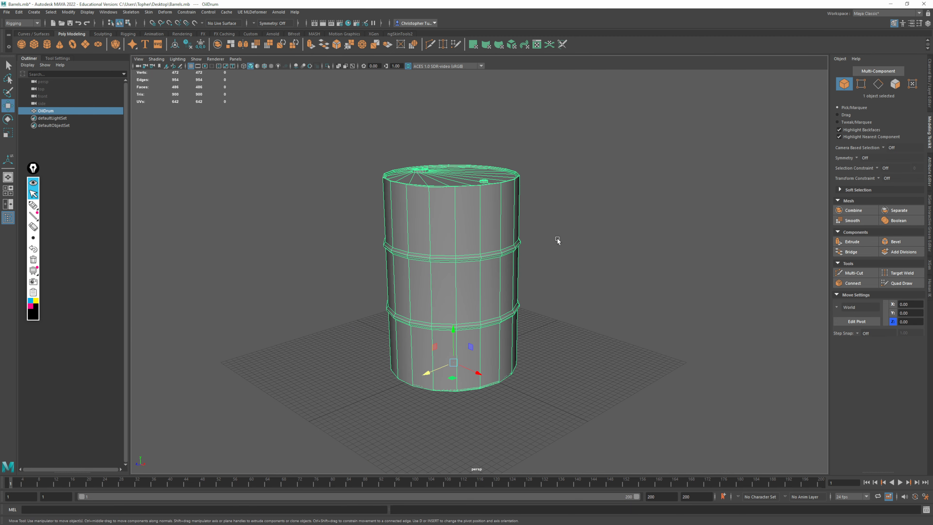
pyautogui.keyDown('alt'); pyautogui.moveTo(557, 239); pyautogui.dragTo(571, 231, button='middle'); pyautogui.keyUp('alt')
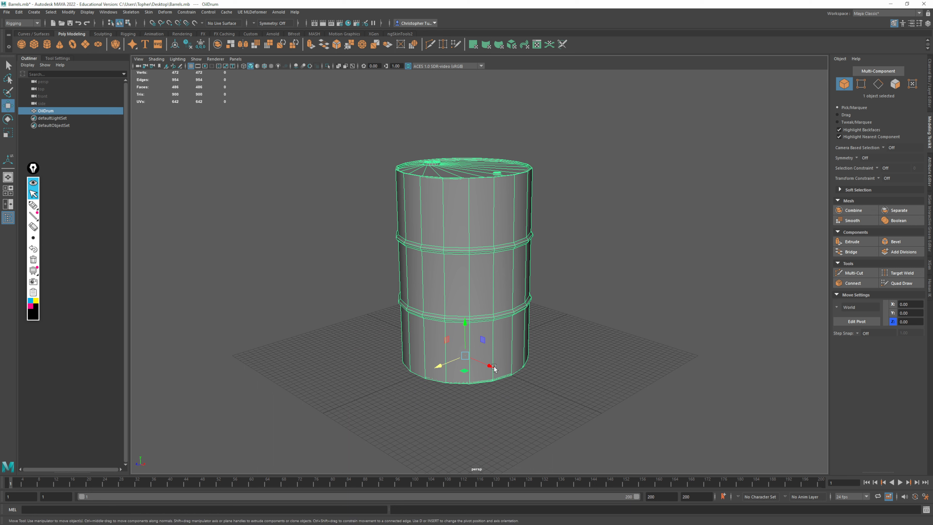
pyautogui.keyDown('alt'); pyautogui.moveTo(619, 344); pyautogui.dragTo(624, 354); pyautogui.keyUp('alt')
pyautogui.keyDown('alt'); pyautogui.moveTo(624, 355); pyautogui.dragTo(570, 287, button='right'); pyautogui.keyUp('alt')
pyautogui.keyDown('alt'); pyautogui.moveTo(570, 287); pyautogui.dragTo(545, 324); pyautogui.keyUp('alt')
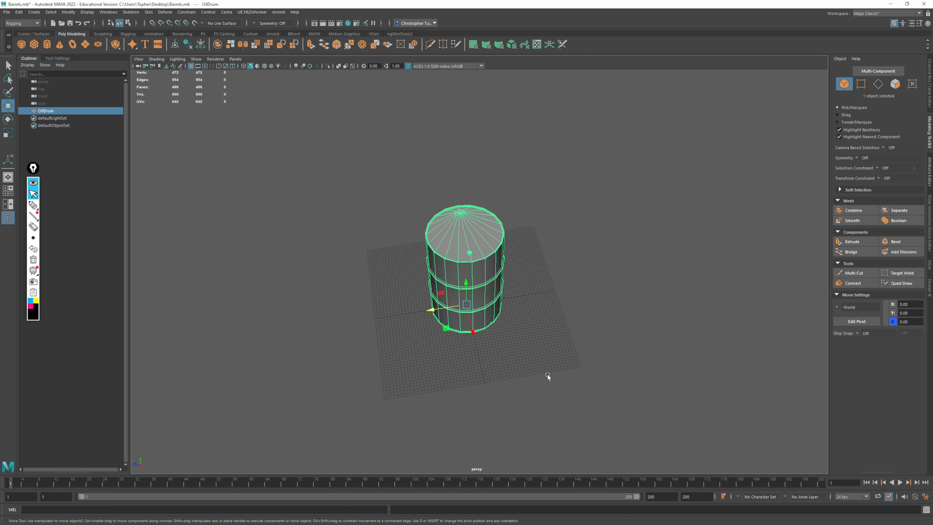
pyautogui.keyDown('alt'); pyautogui.moveTo(640, 330); pyautogui.dragTo(581, 322); pyautogui.keyUp('alt')
pyautogui.keyDown('alt'); pyautogui.moveTo(580, 321); pyautogui.dragTo(681, 314, button='middle'); pyautogui.keyUp('alt')
pyautogui.keyDown('alt'); pyautogui.moveTo(680, 315); pyautogui.dragTo(686, 324); pyautogui.keyUp('alt')
pyautogui.keyDown('alt'); pyautogui.moveTo(686, 324); pyautogui.dragTo(696, 293, button='middle'); pyautogui.keyUp('alt')
pyautogui.moveTo(552, 284); pyautogui.dragTo(262, 272)
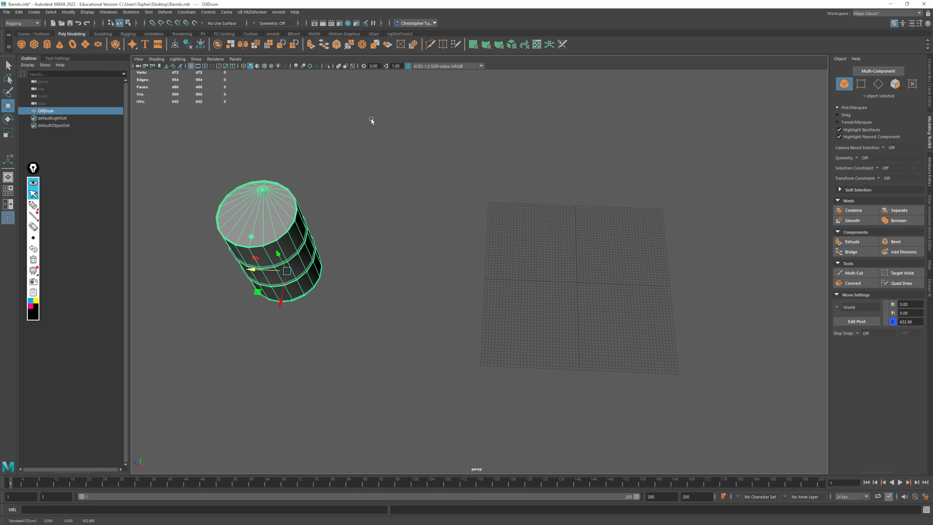
pyautogui.hotkey('ctrl', 'z')
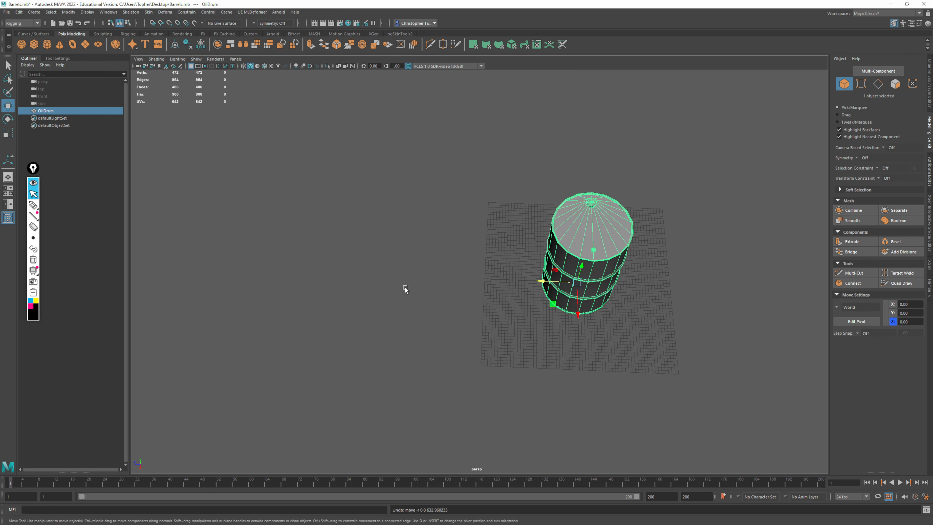
# Switch to the RoomBlockin.max scene in 3ds Max and select the U.S.S. Enterprise dedication plaque on the wall
pyautogui.press('super')
pyautogui.moveTo(81, 518)
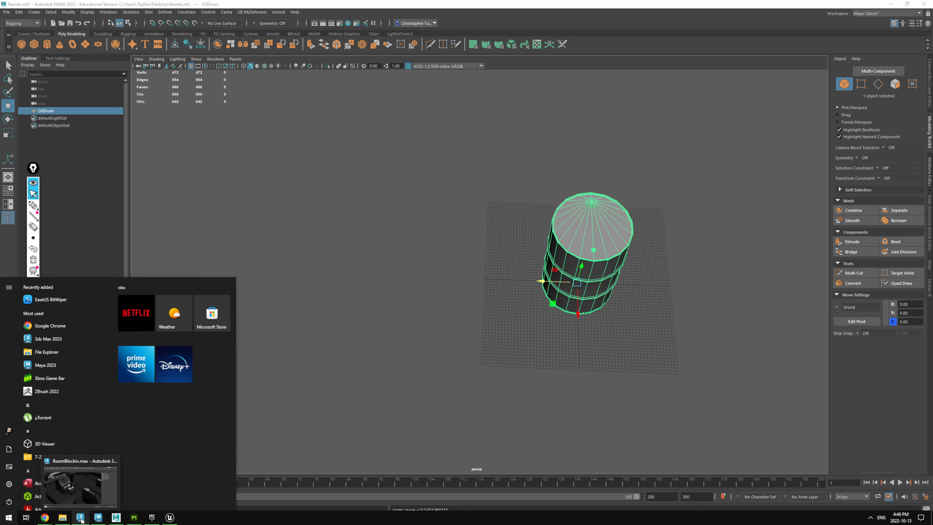
pyautogui.click(85, 491)
pyautogui.keyDown('alt'); pyautogui.moveTo(388, 326); pyautogui.dragTo(454, 316, button='middle'); pyautogui.keyUp('alt')
pyautogui.moveTo(505, 249); pyautogui.dragTo(245, 459, button='middle')
pyautogui.keyDown('alt'); pyautogui.moveTo(389, 333); pyautogui.dragTo(524, 319, button='middle'); pyautogui.keyUp('alt')
pyautogui.click(363, 179)
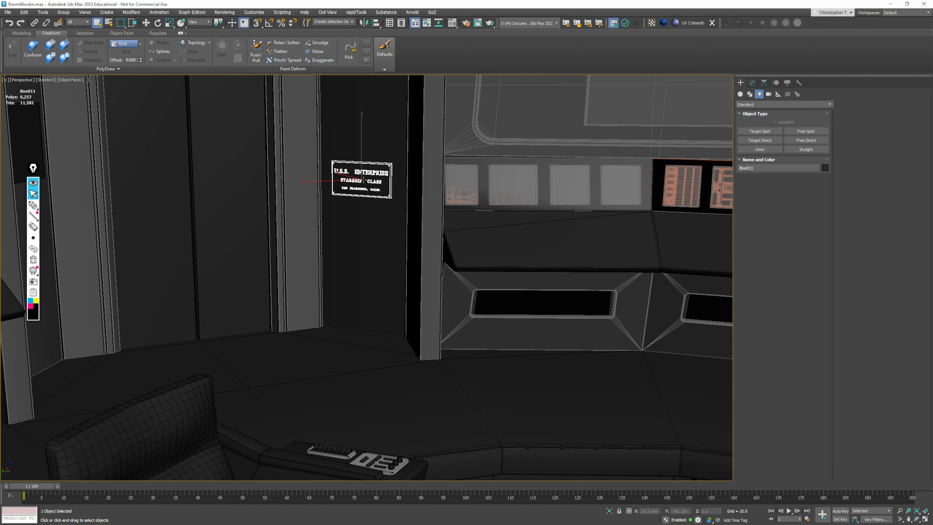
# Display the bridge as wireframe and examine where the selected plaque sits relative to the centre of the room
pyautogui.press('f')
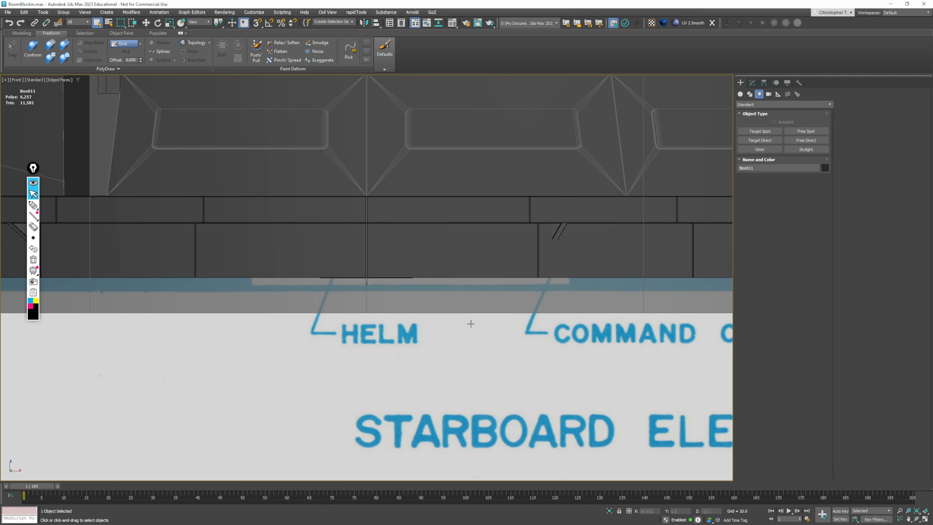
pyautogui.press('p')
pyautogui.press('z')
pyautogui.keyDown('alt'); pyautogui.moveTo(407, 321); pyautogui.dragTo(437, 311, button='middle'); pyautogui.keyUp('alt')
pyautogui.scroll(-3, 519, 317)
pyautogui.scroll(-5, 515, 295)
pyautogui.scroll(-3, 469, 316)
pyautogui.press('F3')
pyautogui.scroll(-2, 488, 325)
pyautogui.scroll(-3, 402, 292)
pyautogui.keyDown('alt'); pyautogui.moveTo(437, 311); pyautogui.dragTo(264, 269, button='middle'); pyautogui.keyUp('alt')
pyautogui.press('alt')
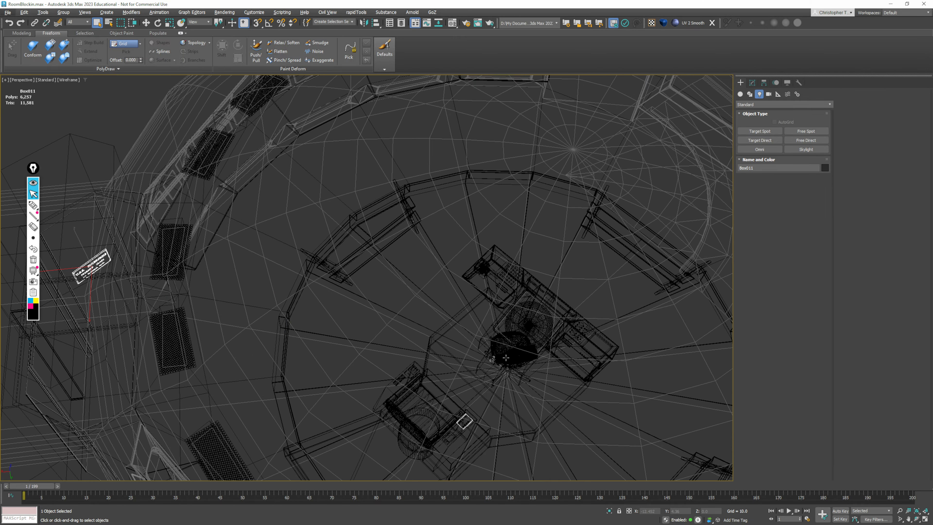
pyautogui.keyDown('alt'); pyautogui.moveTo(516, 356); pyautogui.dragTo(205, 300, button='middle'); pyautogui.keyUp('alt')
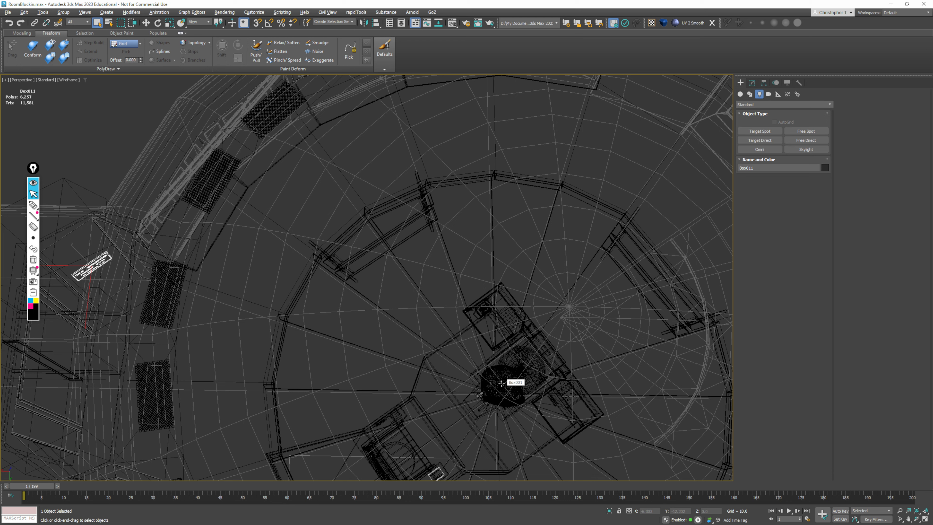
# Switch to the TOSBridge level in Unreal Editor, select the DedicationPlaque actor and examine it up close
pyautogui.press('super')
pyautogui.click(167, 519)
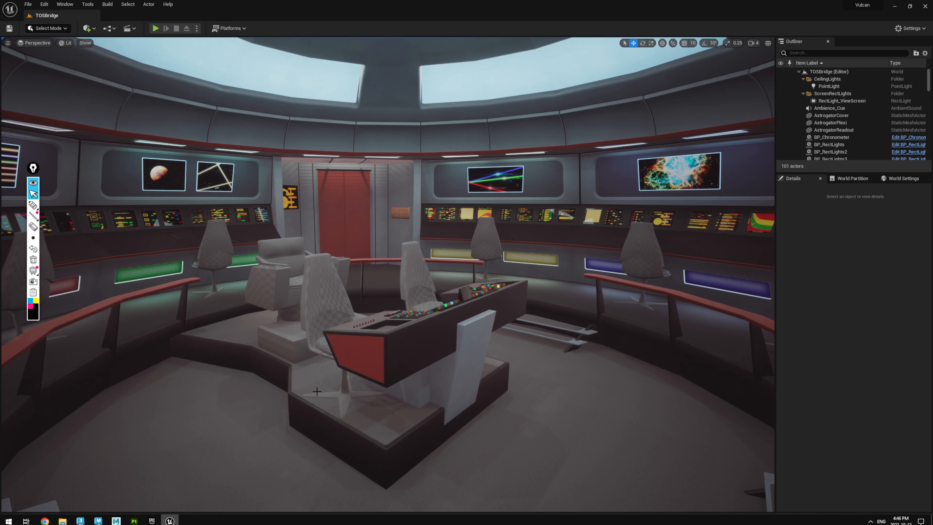
pyautogui.click(404, 213)
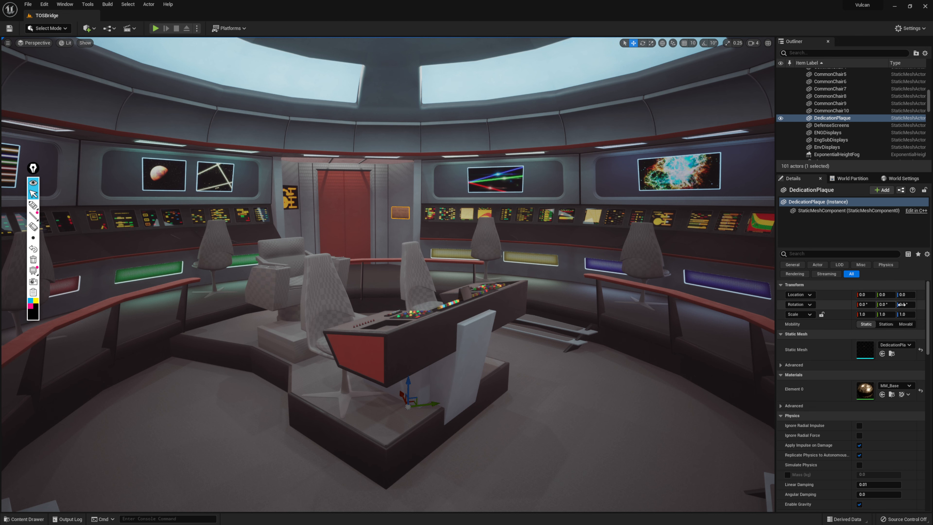
pyautogui.moveTo(588, 323); pyautogui.dragTo(588, 309)
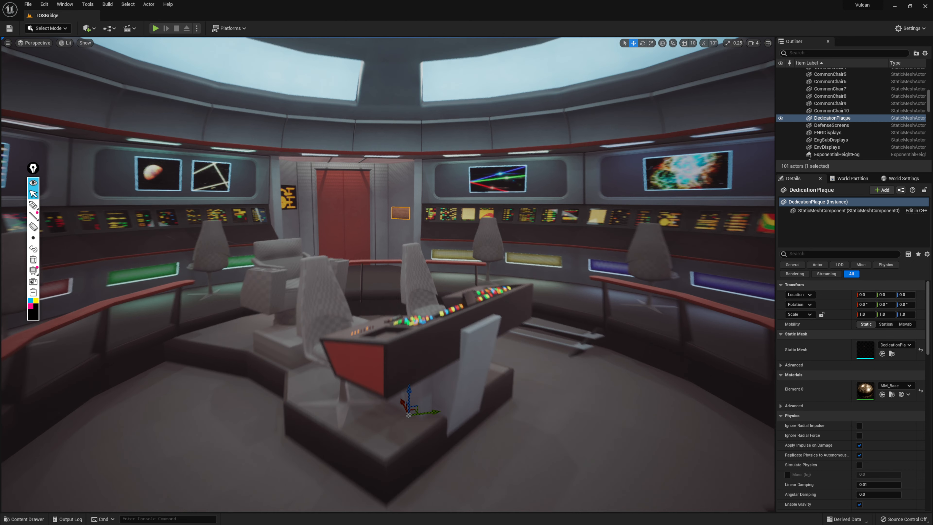
pyautogui.press('f')
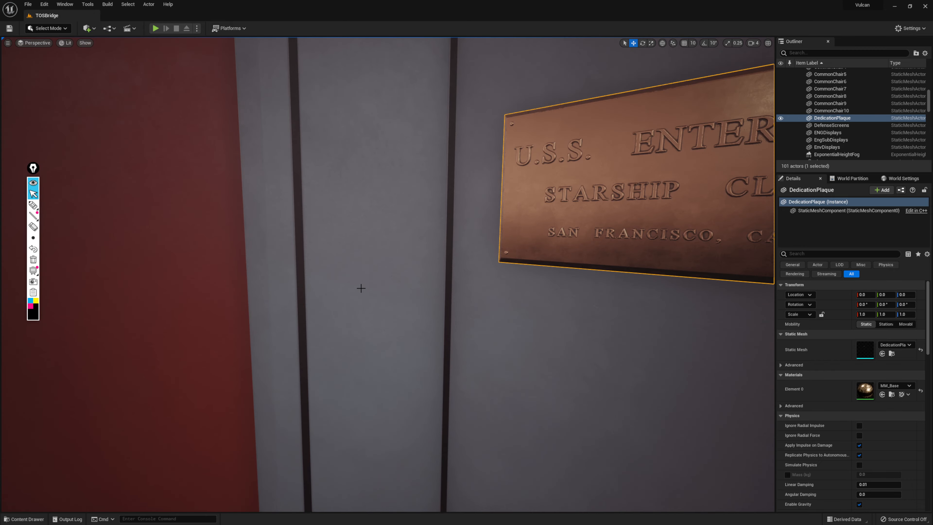
# Switch back to 3ds Max and select all four parts of the bridge chair, including its back, seat and star-shaped base
pyautogui.press('super')
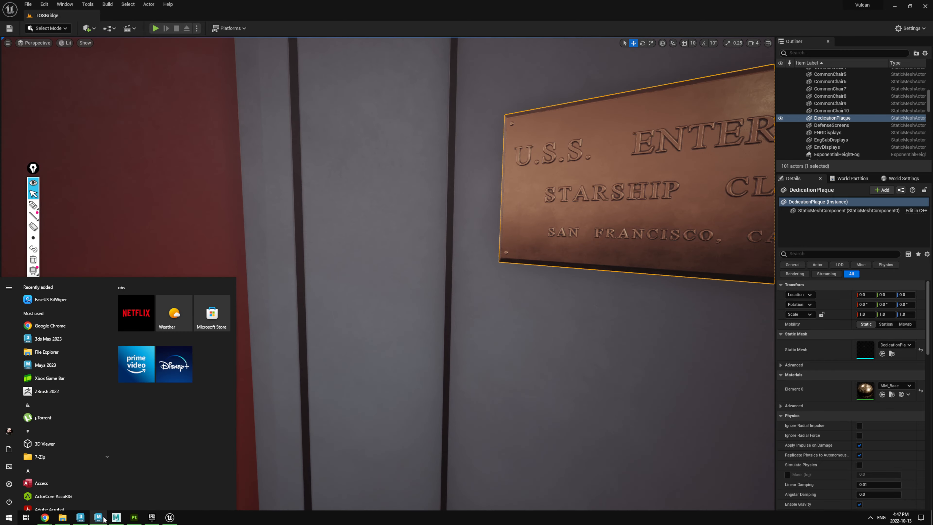
pyautogui.click(80, 521)
pyautogui.keyDown('alt'); pyautogui.moveTo(530, 334); pyautogui.dragTo(504, 297, button='middle'); pyautogui.keyUp('alt')
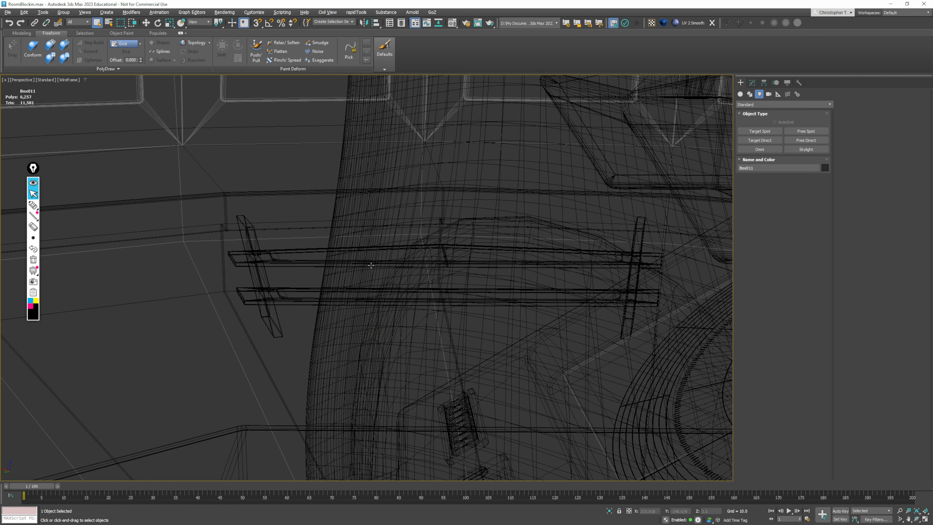
pyautogui.click(370, 265)
pyautogui.scroll(-4, 371, 265)
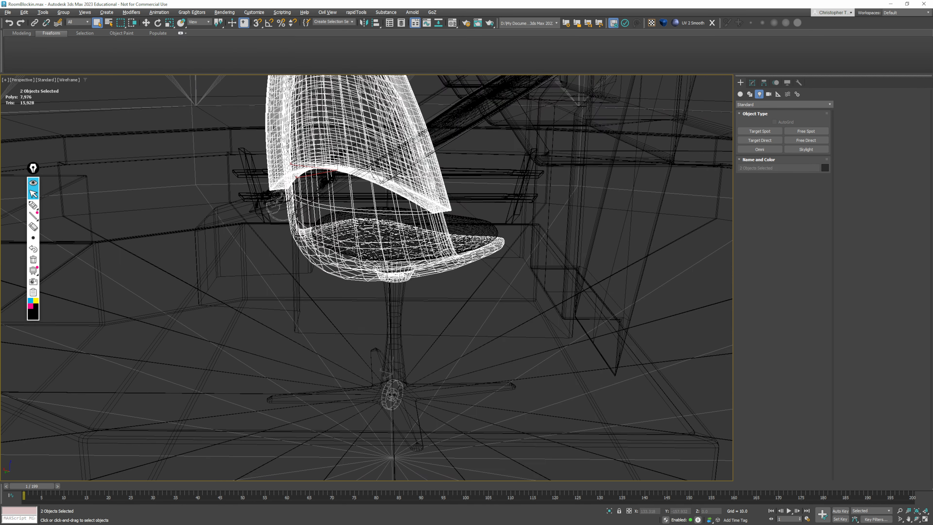
pyautogui.keyDown('ctrl'); pyautogui.click(478, 230); pyautogui.keyUp('ctrl')
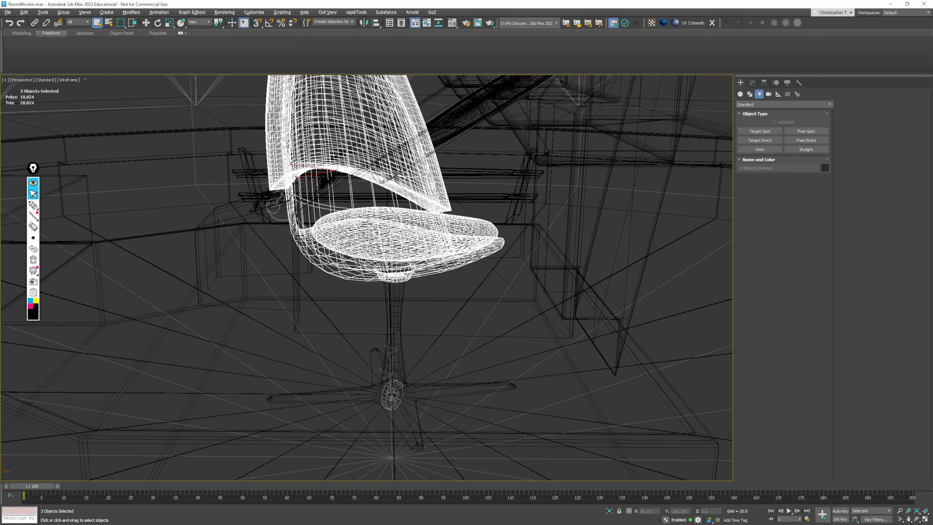
pyautogui.keyDown('ctrl'); pyautogui.click(495, 386); pyautogui.keyUp('ctrl')
pyautogui.keyDown('alt'); pyautogui.moveTo(501, 439); pyautogui.dragTo(387, 276, button='middle'); pyautogui.keyUp('alt')
pyautogui.scroll(5, 387, 276)
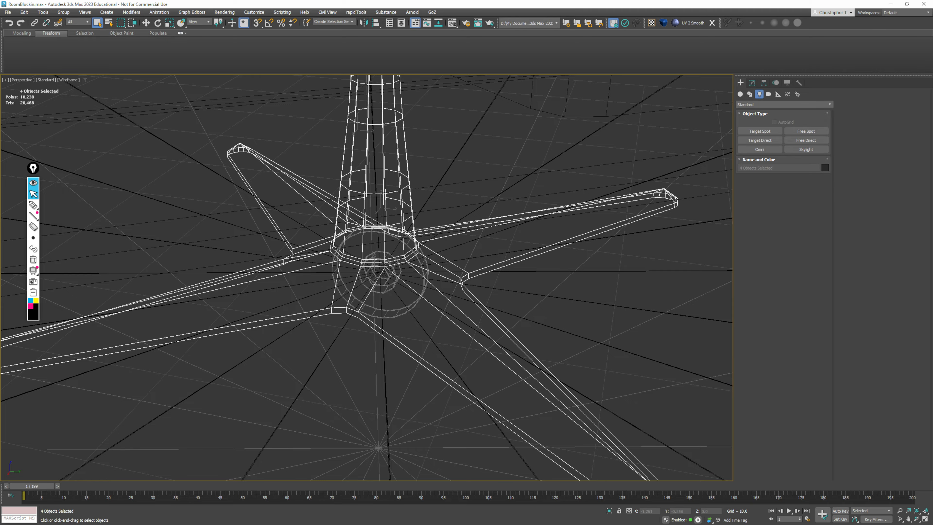
# Examine the selected chair's placement at the scene's centre in both shaded and wireframe display
pyautogui.scroll(-8, 384, 265)
pyautogui.moveTo(384, 264)
pyautogui.keyDown('alt'); pyautogui.mouseDown(button='middle')
pyautogui.moveTo(395, 281)
pyautogui.moveTo(475, 318)
pyautogui.moveTo(471, 327)
pyautogui.moveTo(442, 285)
pyautogui.moveTo(415, 204)
pyautogui.moveTo(417, 177)
pyautogui.moveTo(425, 219)
pyautogui.mouseUp(button='middle'); pyautogui.keyUp('alt')
pyautogui.scroll(3, 470, 327)
pyautogui.press('F3')
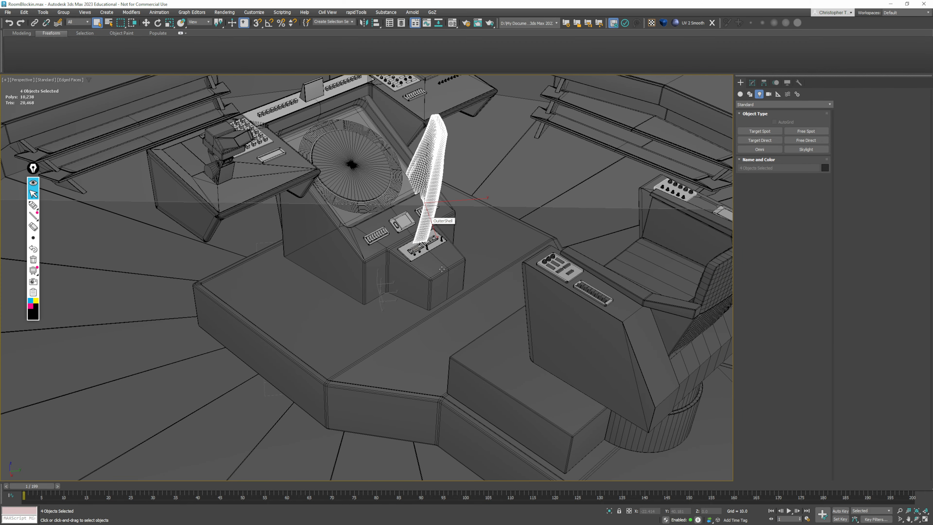
pyautogui.press('F3')
pyautogui.keyDown('alt'); pyautogui.moveTo(420, 300); pyautogui.dragTo(486, 301, button='middle'); pyautogui.keyUp('alt')
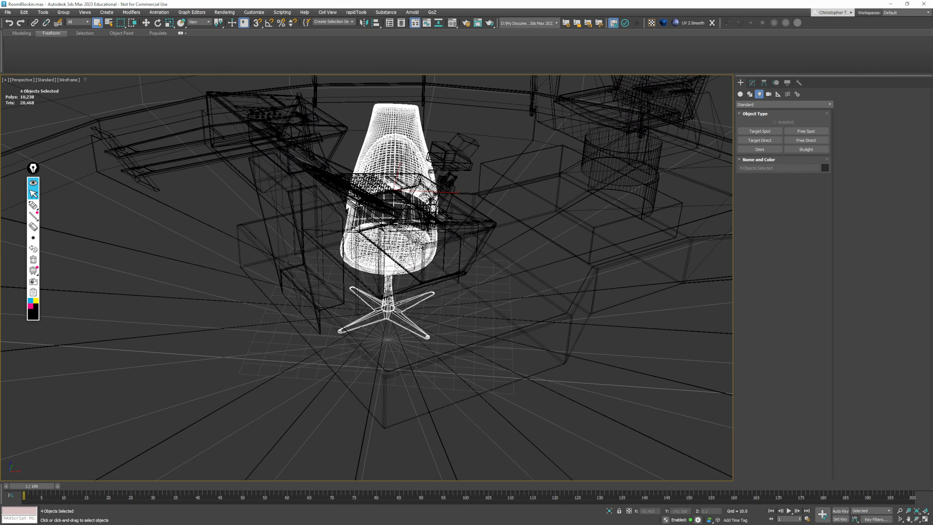
# Switch to Unreal Editor and compare the pivot and location of CommonChair8 with those of the dedication plaque
pyautogui.press('super')
pyautogui.click(176, 519)
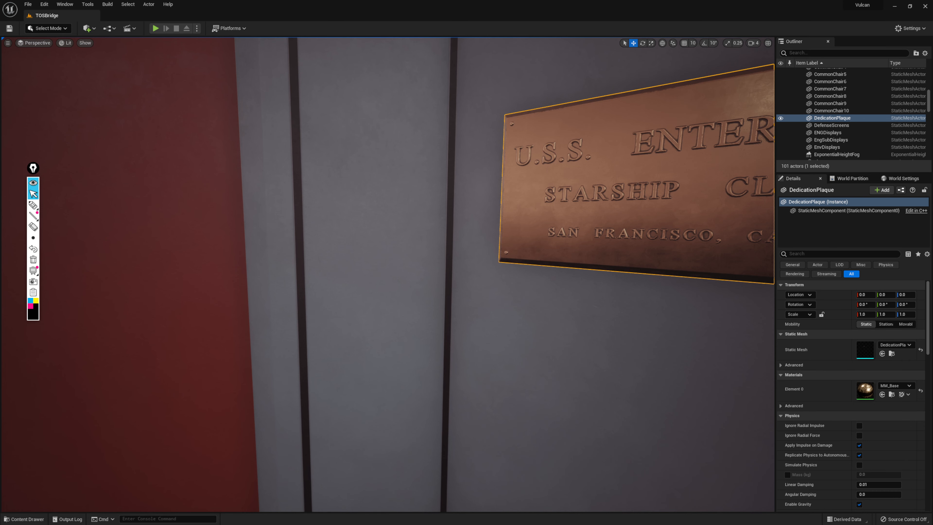
pyautogui.moveTo(533, 287); pyautogui.dragTo(691, 272, button='right')
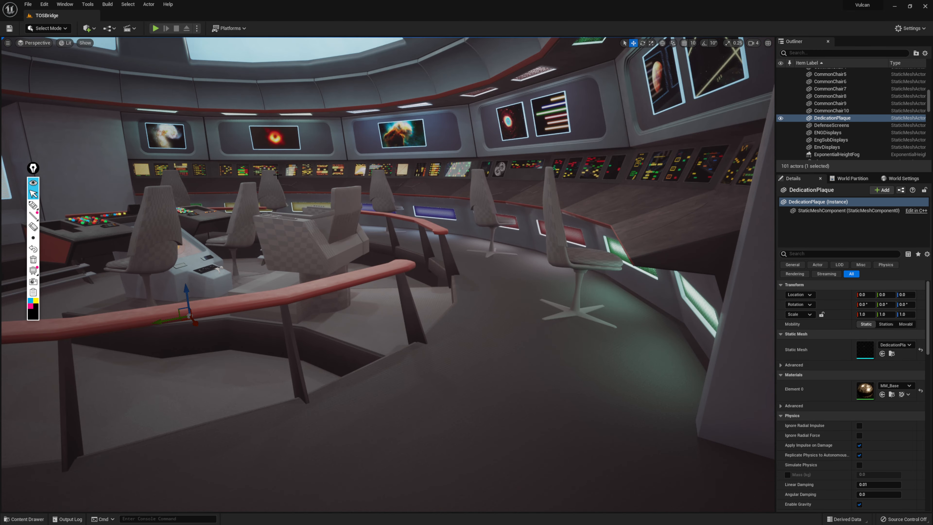
pyautogui.press('w')
pyautogui.moveTo(330, 206); pyautogui.dragTo(231, 202, button='right')
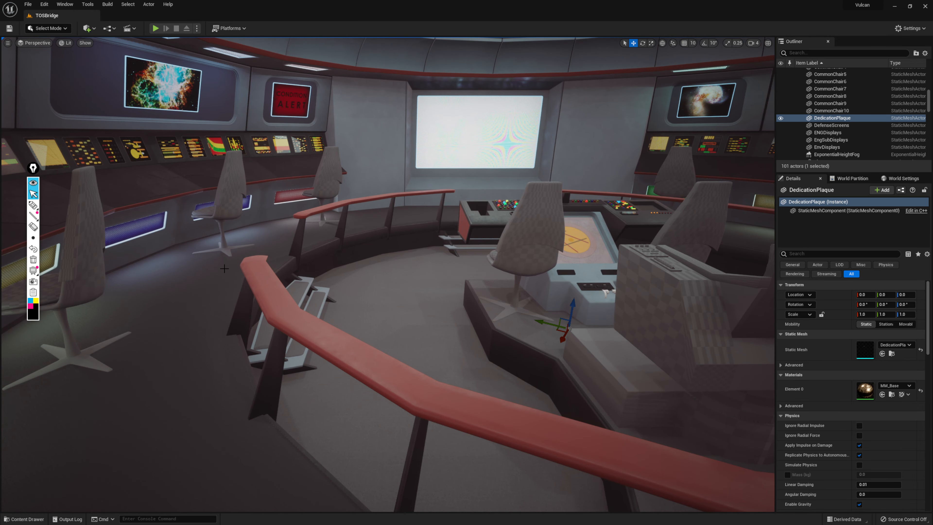
pyautogui.click(76, 357)
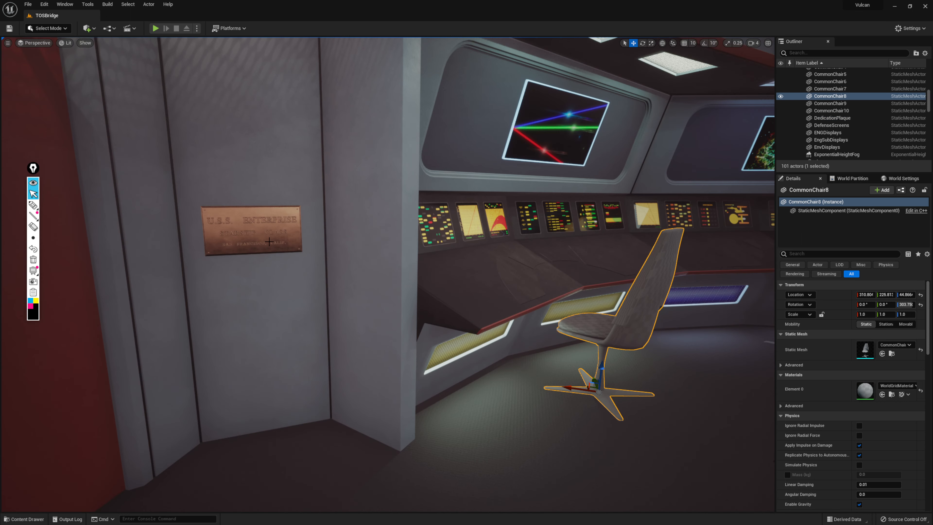
pyautogui.click(269, 242)
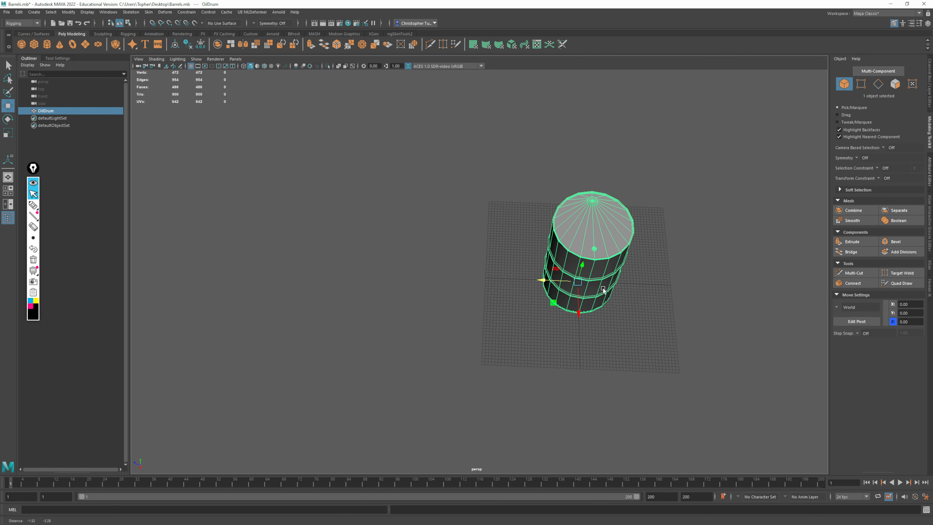
# Inspect the oil drum at the scene's centre and rename it OilDrum_low
pyautogui.keyDown('alt'); pyautogui.moveTo(603, 288); pyautogui.dragTo(456, 317, button='middle'); pyautogui.keyUp('alt')
pyautogui.keyDown('alt'); pyautogui.moveTo(456, 317); pyautogui.dragTo(527, 407, button='right'); pyautogui.keyUp('alt')
pyautogui.keyDown('alt'); pyautogui.moveTo(527, 408); pyautogui.dragTo(570, 345); pyautogui.keyUp('alt')
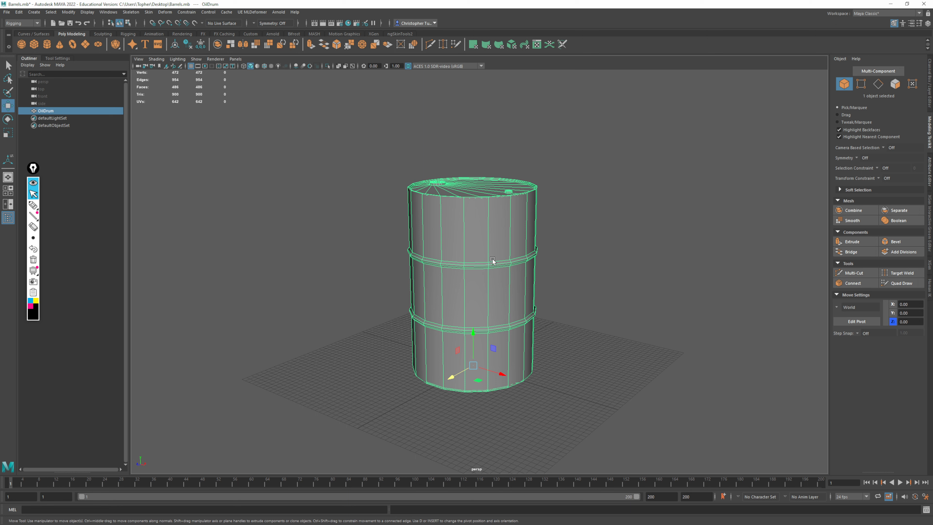
pyautogui.keyDown('alt'); pyautogui.moveTo(604, 286); pyautogui.dragTo(622, 273); pyautogui.keyUp('alt')
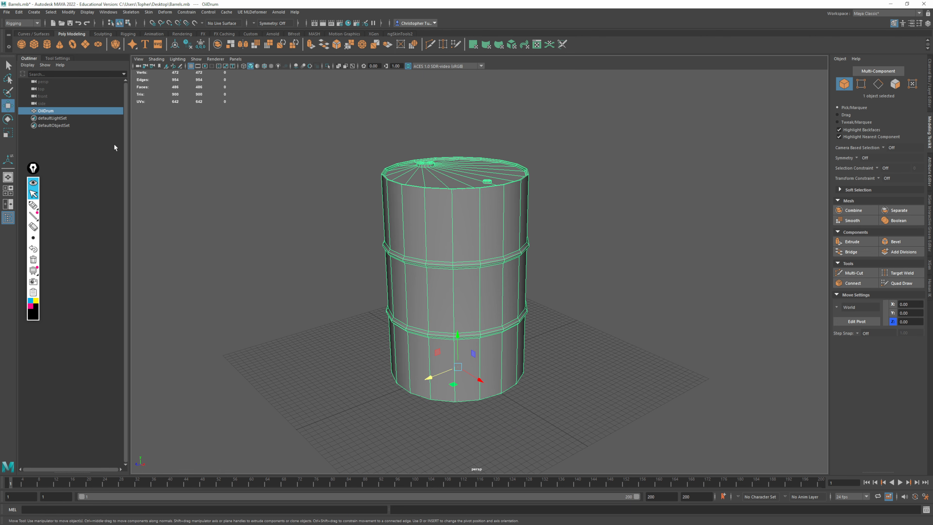
pyautogui.doubleClick(53, 108)
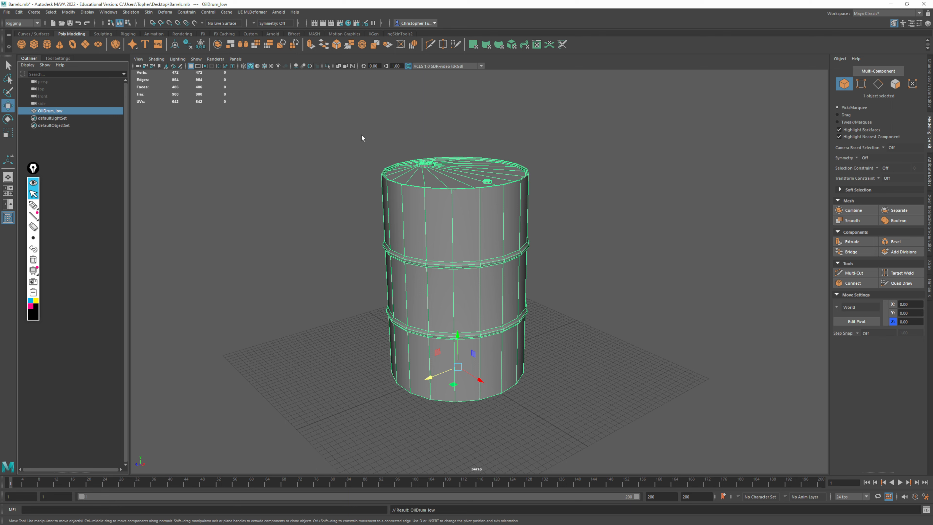
pyautogui.keyDown('alt'); pyautogui.moveTo(533, 258); pyautogui.dragTo(408, 246); pyautogui.keyUp('alt')
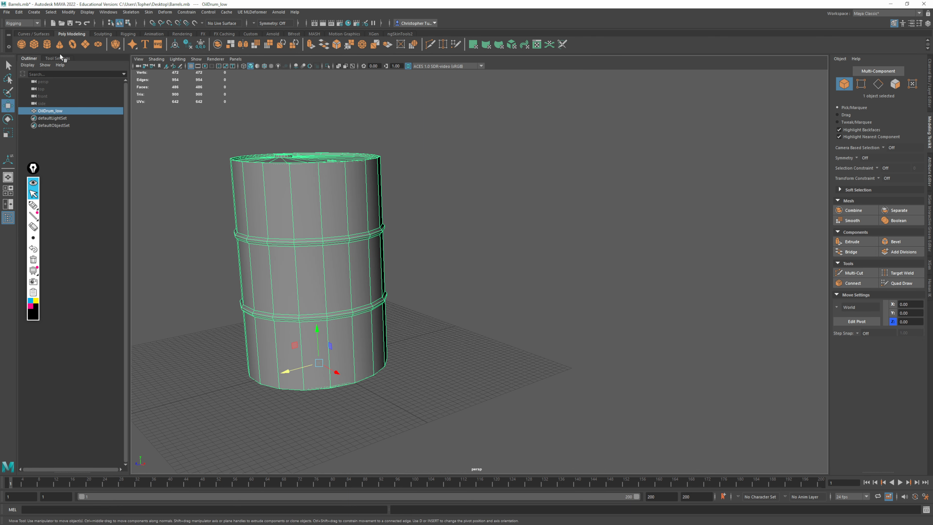
# Export the selected drum in FBX format to the Desktop's Meshes folder under the file name Oildrum
pyautogui.click(10, 12)
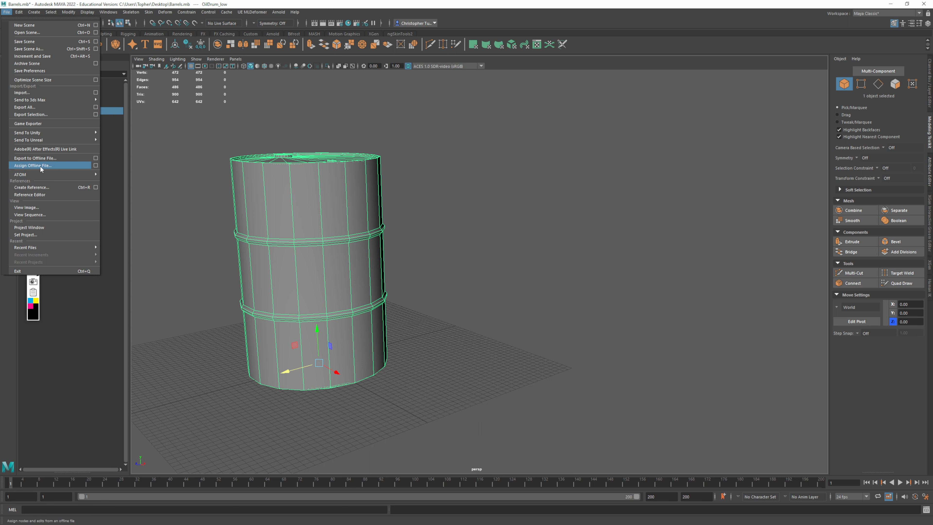
pyautogui.click(33, 115)
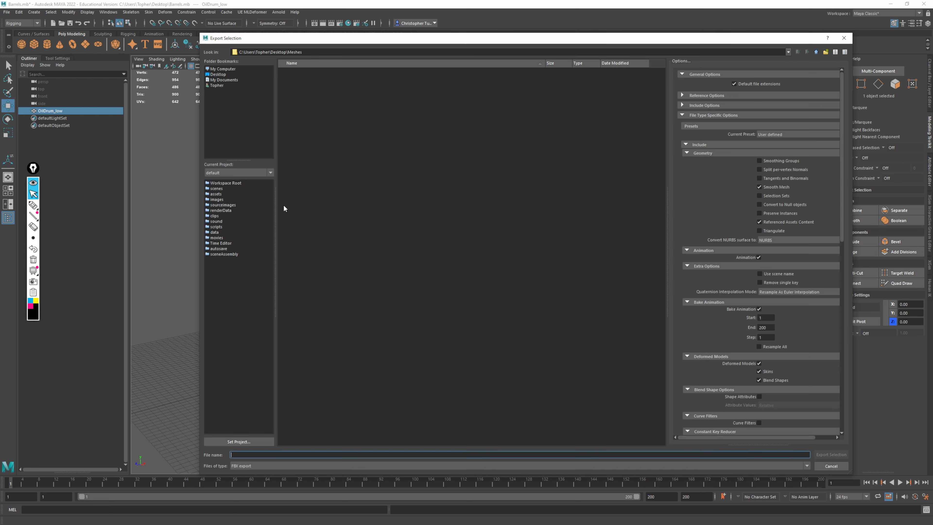
pyautogui.click(218, 75)
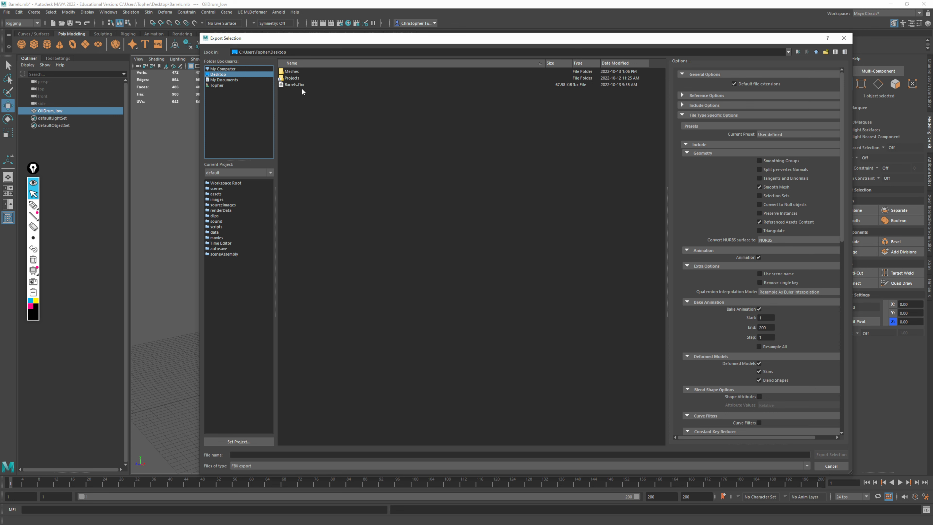
pyautogui.click(290, 71)
pyautogui.doubleClick(289, 72)
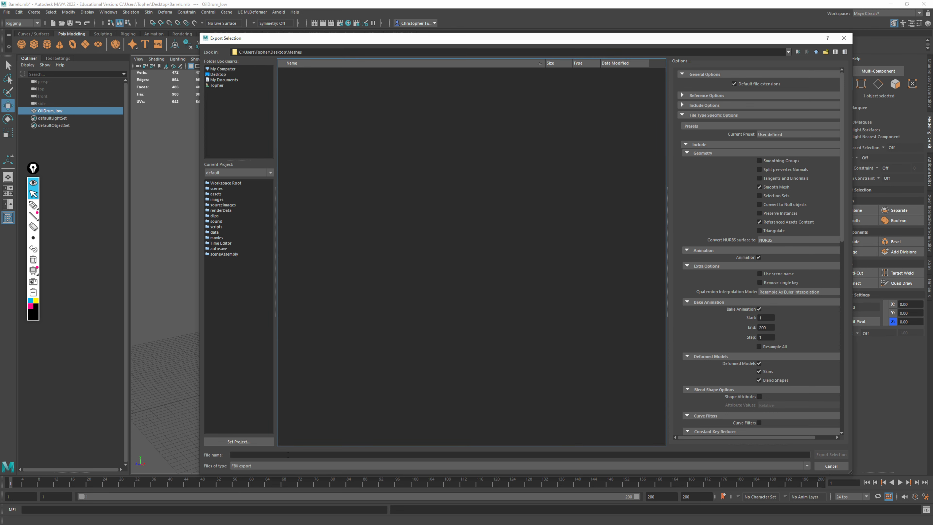
pyautogui.click(253, 455)
pyautogui.write('OilD')
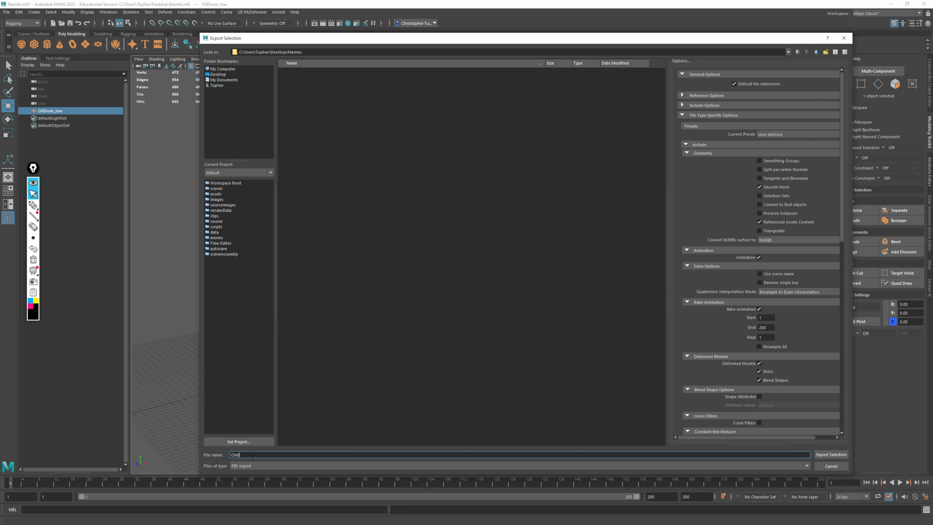
pyautogui.write('rum')
pyautogui.click(824, 456)
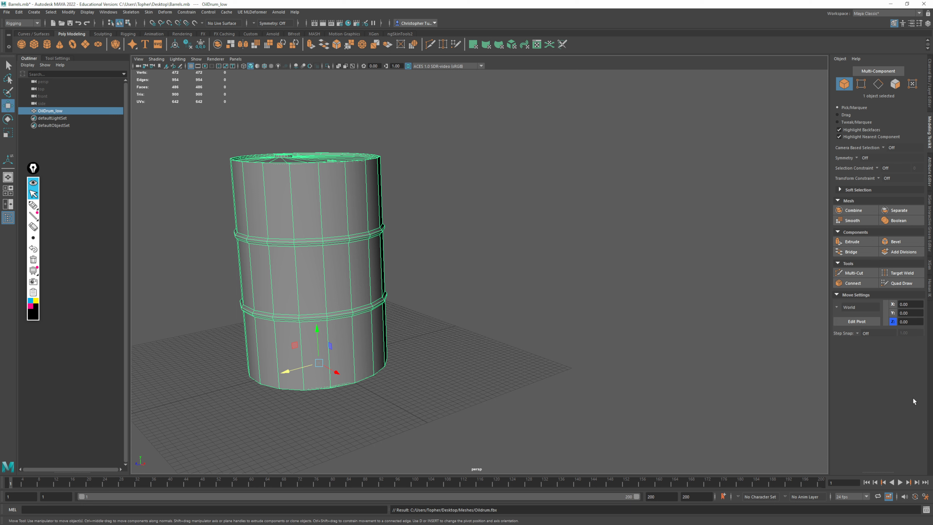
# Review the Loaded and Auto load settings of the FBX plug-ins in the Plug-in Manager, and close it
pyautogui.press('f')
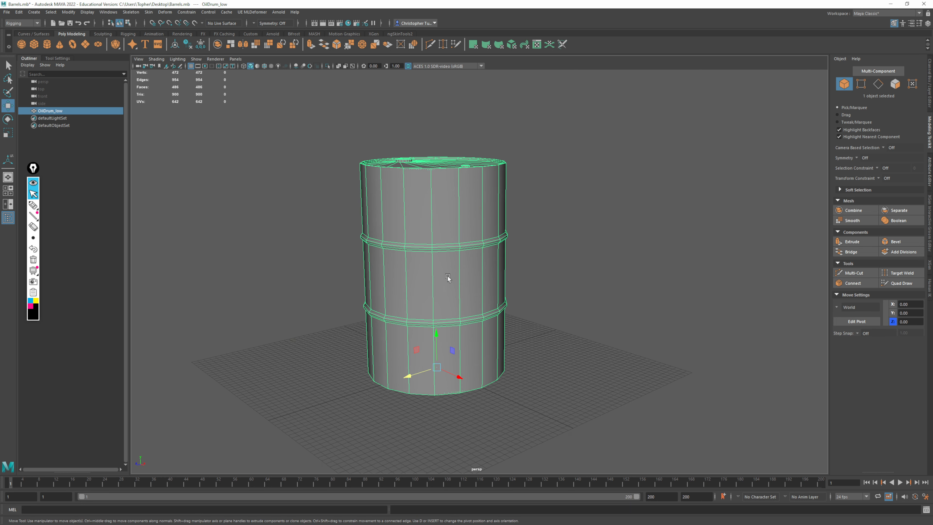
pyautogui.click(109, 12)
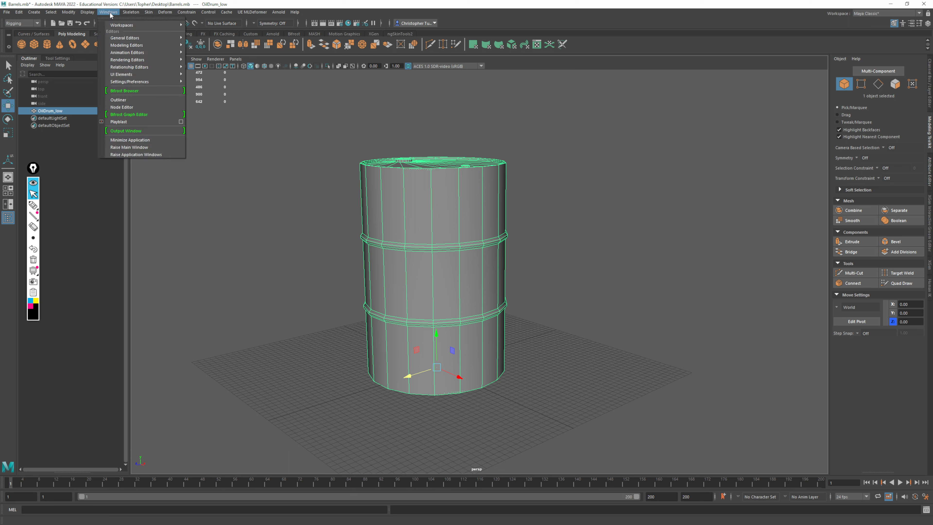
pyautogui.moveTo(134, 83)
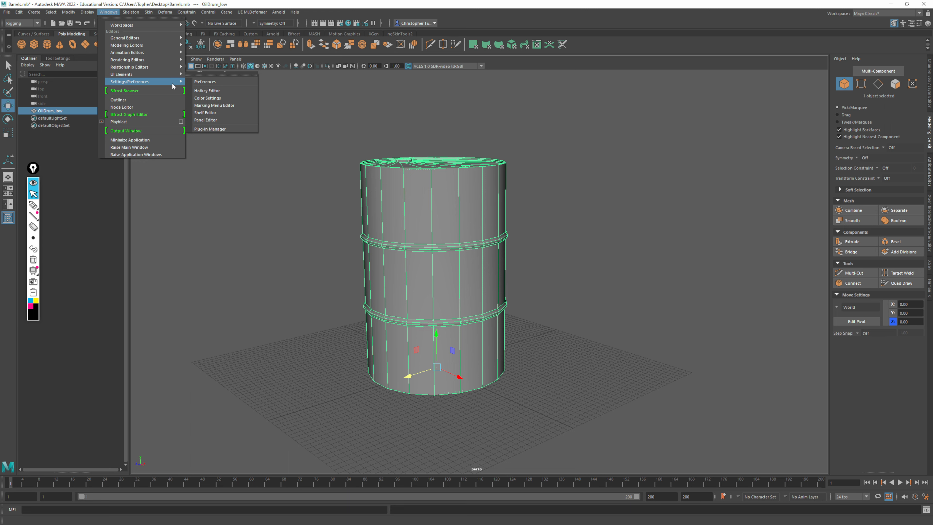
pyautogui.click(212, 129)
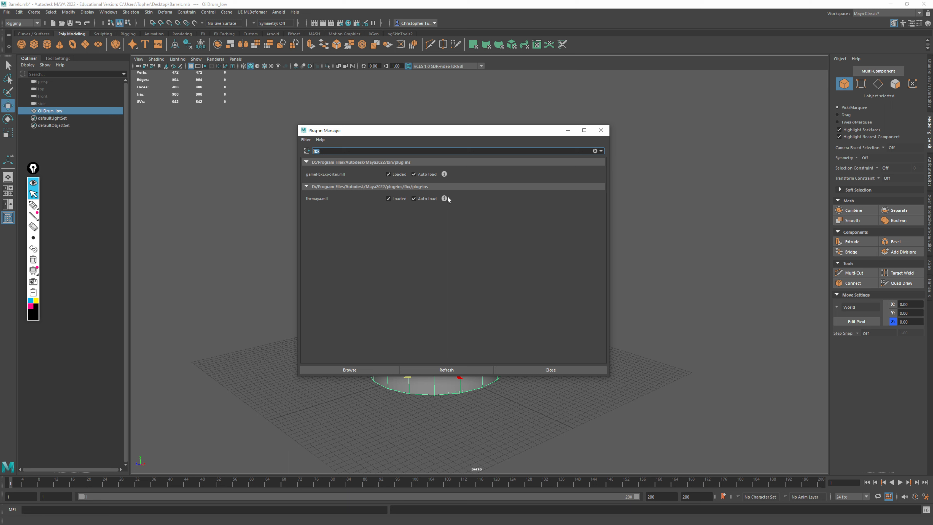
pyautogui.click(601, 131)
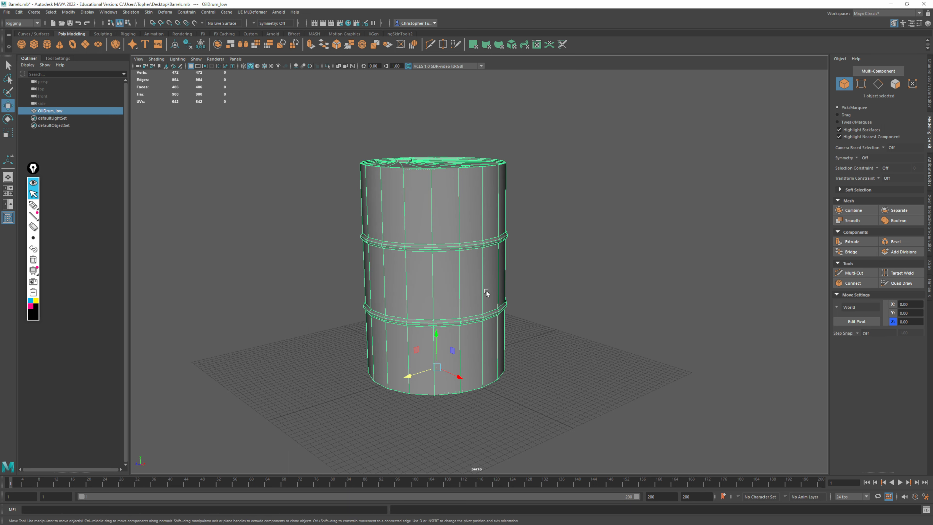
# Delete one tall side face between the drum's two ribs
pyautogui.scroll(2, 510, 312)
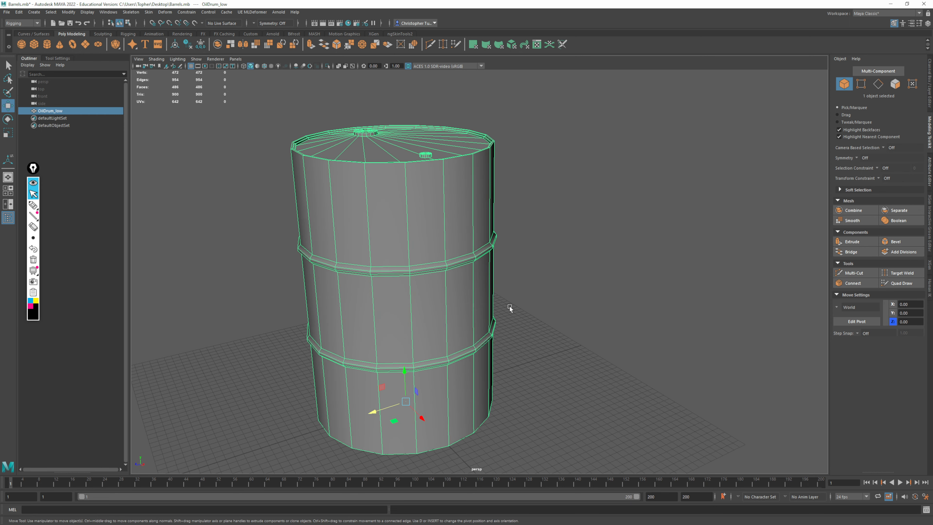
pyautogui.scroll(1, 556, 317)
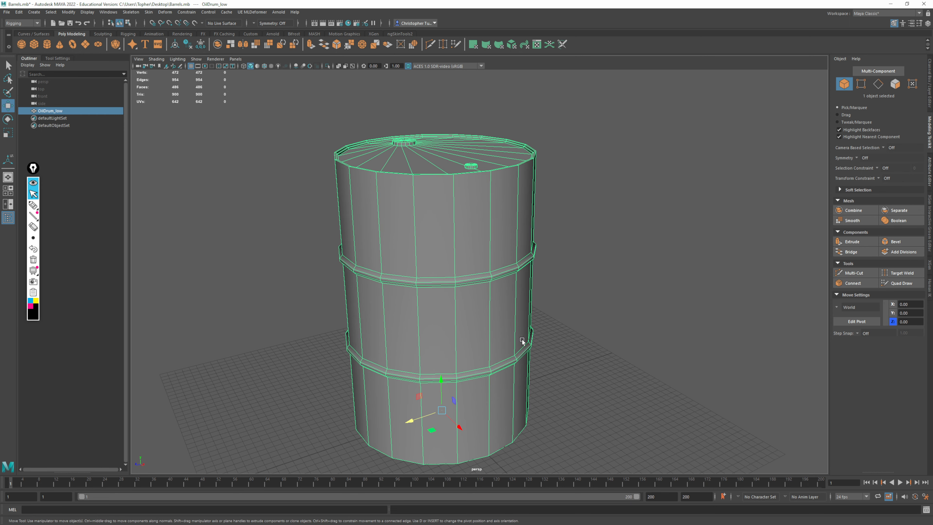
pyautogui.click(895, 84)
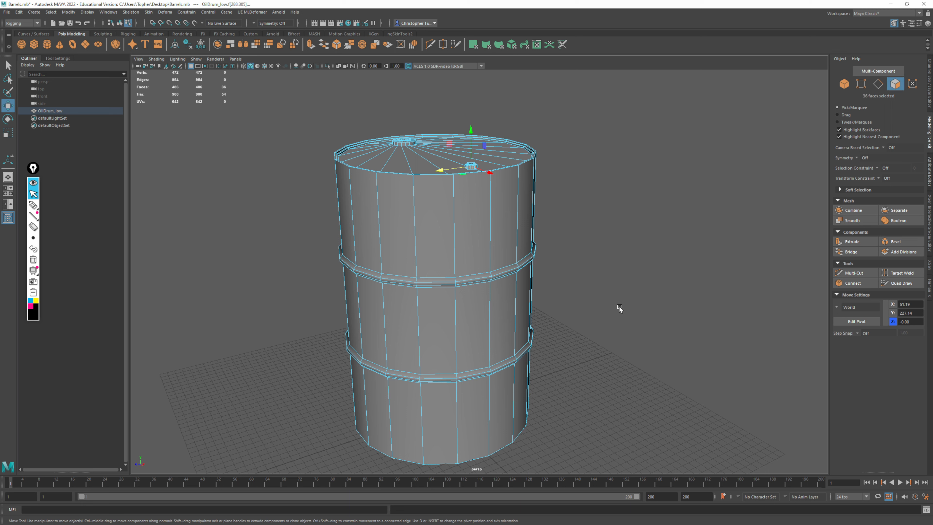
pyautogui.click(495, 320)
pyautogui.press('Delete')
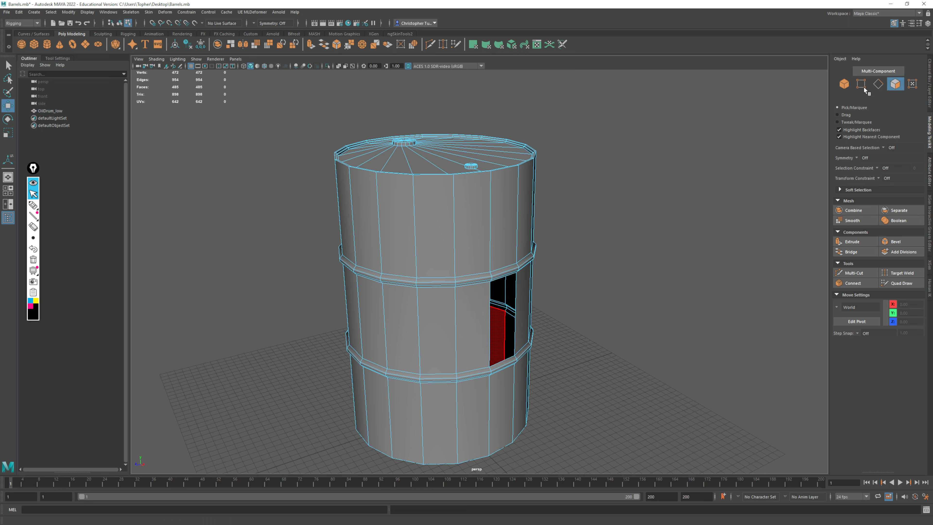
# Bridge the two vertical edges of the opening in the drum's side and return to object selection
pyautogui.click(879, 84)
pyautogui.click(516, 301)
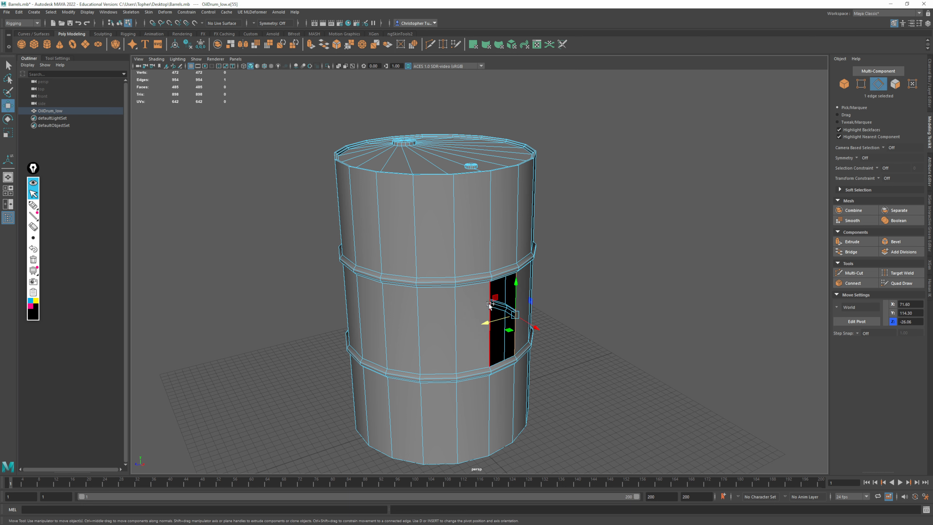
pyautogui.keyDown('shift'); pyautogui.click(491, 320); pyautogui.keyUp('shift')
pyautogui.click(859, 254)
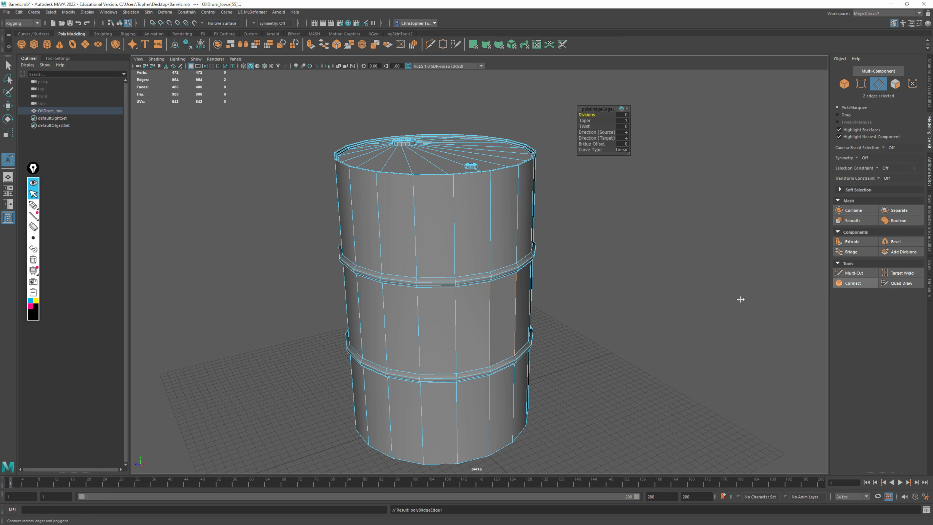
pyautogui.click(846, 86)
# Select the drum, look at its layout in the UV Editor, and close the editor
pyautogui.click(693, 243)
pyautogui.keyDown('alt'); pyautogui.moveTo(639, 327); pyautogui.dragTo(608, 313); pyautogui.keyUp('alt')
pyautogui.click(459, 186)
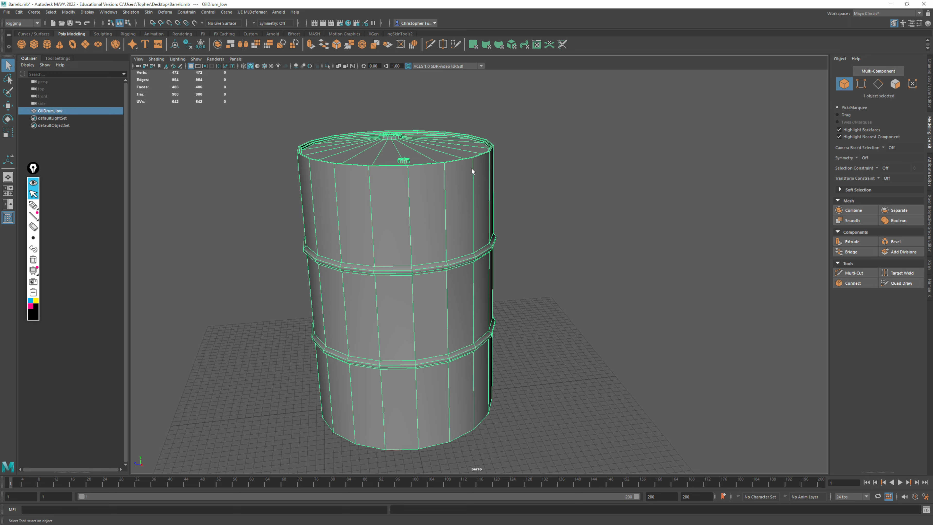
pyautogui.click(536, 45)
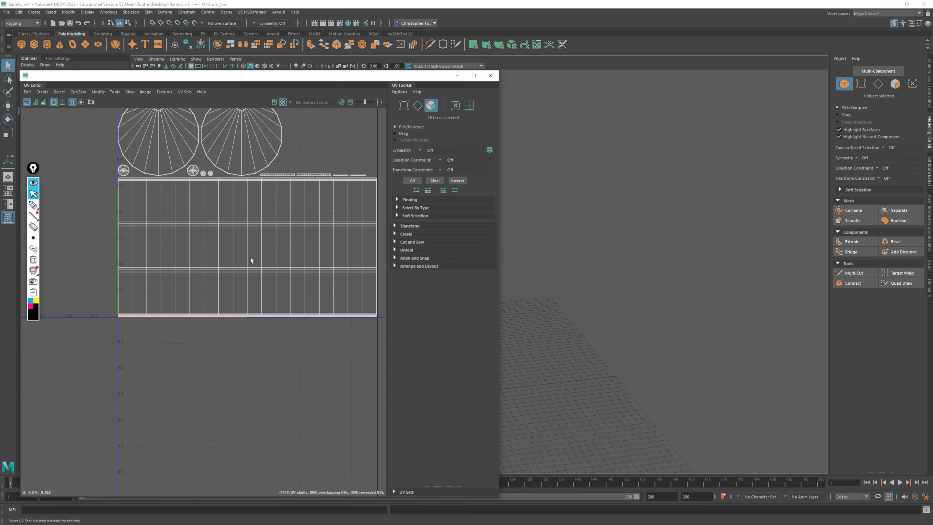
pyautogui.click(490, 75)
pyautogui.keyDown('alt'); pyautogui.moveTo(506, 263); pyautogui.dragTo(506, 251); pyautogui.keyUp('alt')
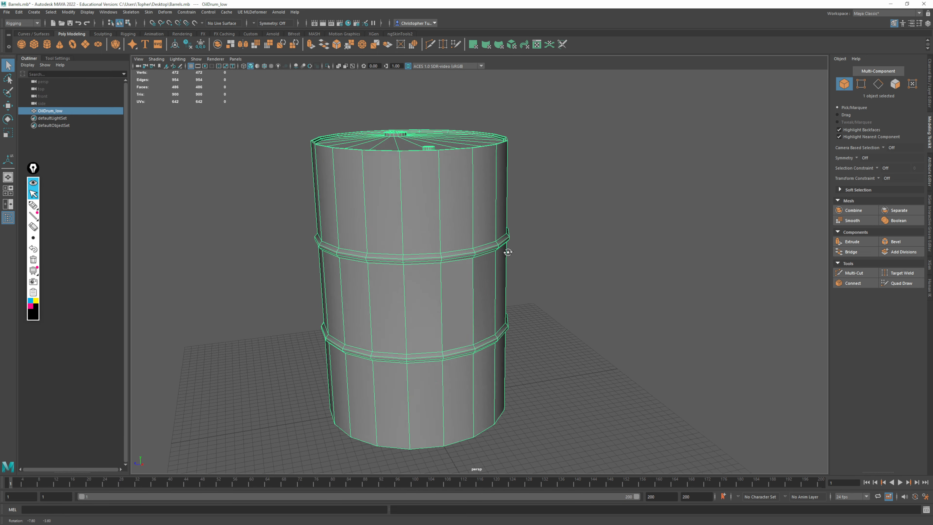
pyautogui.keyDown('alt'); pyautogui.moveTo(506, 251); pyautogui.dragTo(529, 268, button='right'); pyautogui.keyUp('alt')
# Deselect the drum and examine the shading of the bridged side face up close
pyautogui.click(600, 261)
pyautogui.keyDown('alt'); pyautogui.moveTo(600, 260); pyautogui.dragTo(474, 235); pyautogui.keyUp('alt')
pyautogui.keyDown('alt'); pyautogui.moveTo(474, 236); pyautogui.dragTo(515, 193, button='middle'); pyautogui.keyUp('alt')
pyautogui.keyDown('alt'); pyautogui.moveTo(514, 194); pyautogui.dragTo(546, 294, button='right'); pyautogui.keyUp('alt')
pyautogui.keyDown('alt'); pyautogui.moveTo(546, 293); pyautogui.dragTo(439, 159); pyautogui.keyUp('alt')
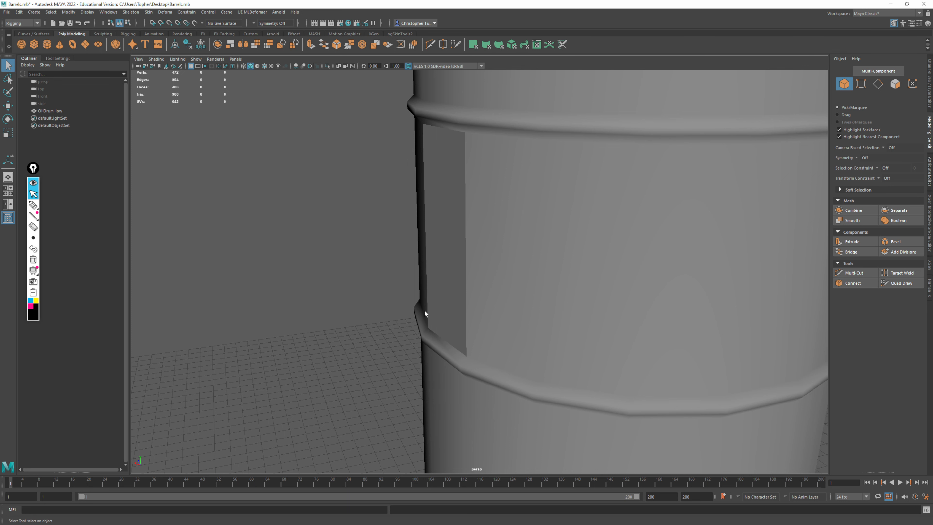
pyautogui.keyDown('alt'); pyautogui.moveTo(500, 236); pyautogui.dragTo(514, 177, button='right'); pyautogui.keyUp('alt')
pyautogui.keyDown('alt'); pyautogui.moveTo(514, 176); pyautogui.dragTo(436, 334, button='middle'); pyautogui.keyUp('alt')
pyautogui.keyDown('alt'); pyautogui.moveTo(446, 255); pyautogui.dragTo(558, 258); pyautogui.keyUp('alt')
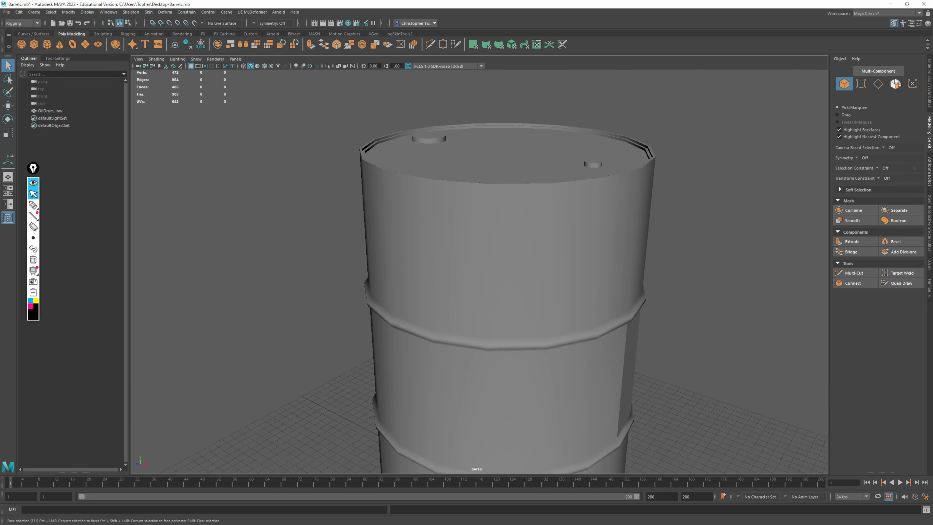
# Select the edge loop around the drum's top rim, harden it using the Modeling menu set, and return to object selection
pyautogui.click(878, 84)
pyautogui.click(606, 175)
pyautogui.scroll(4, 640, 142)
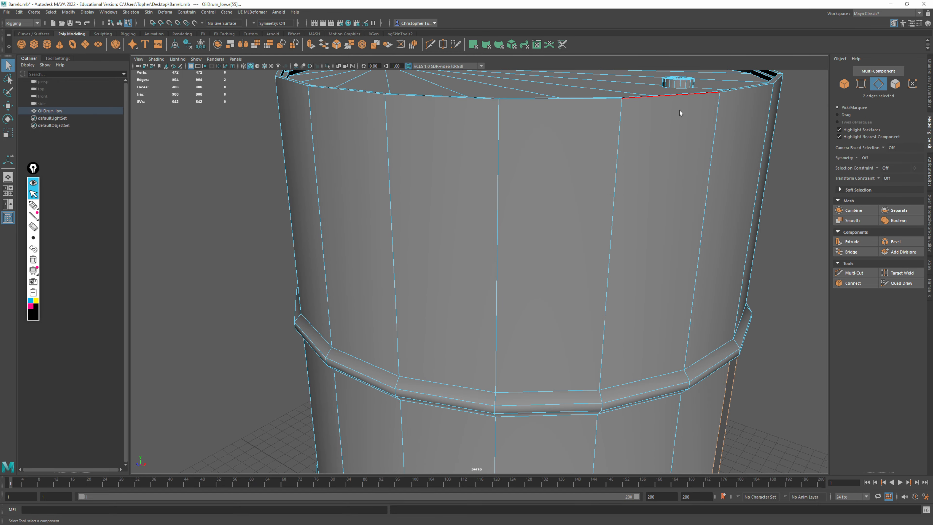
pyautogui.keyDown('alt'); pyautogui.moveTo(666, 152); pyautogui.dragTo(584, 293, button='middle'); pyautogui.keyUp('alt')
pyautogui.keyDown('alt'); pyautogui.moveTo(584, 293); pyautogui.dragTo(666, 188, button='right'); pyautogui.keyUp('alt')
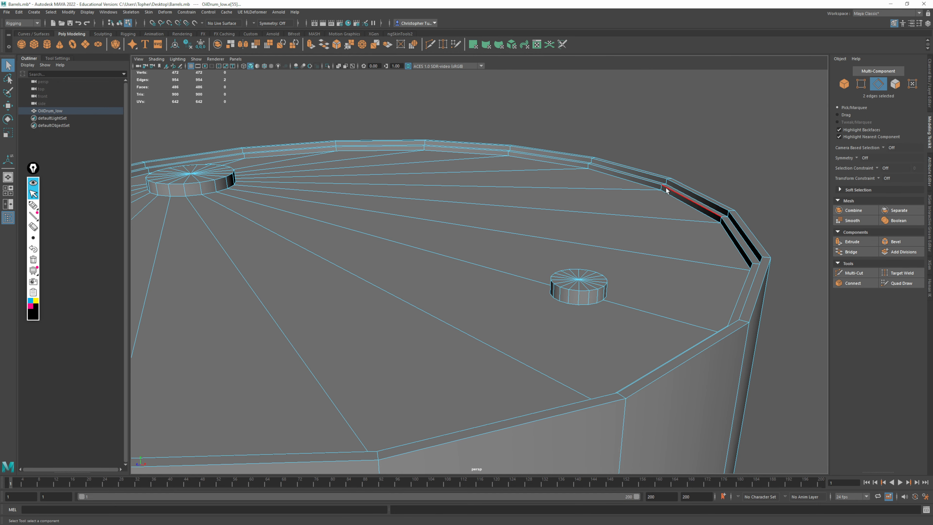
pyautogui.click(666, 183)
pyautogui.keyDown('shift'); pyautogui.doubleClick(591, 161); pyautogui.keyUp('shift')
pyautogui.click(22, 23)
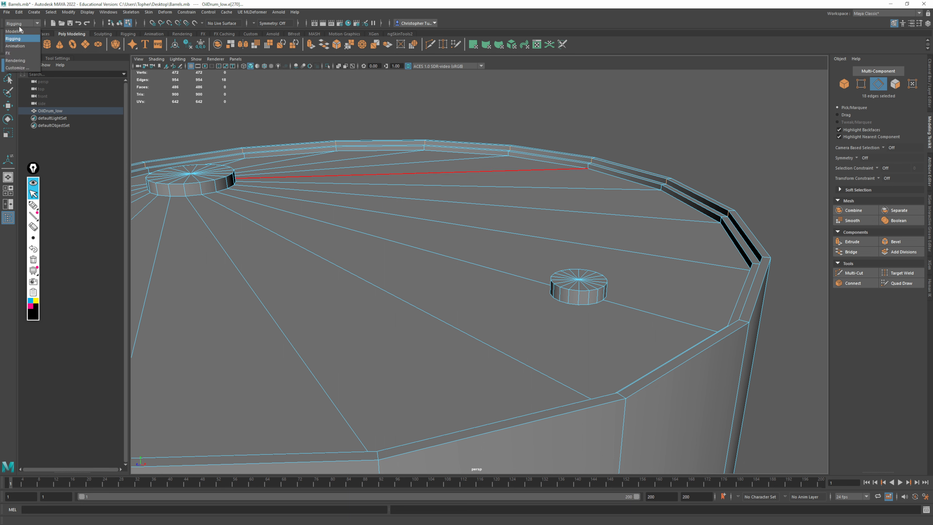
pyautogui.click(17, 30)
pyautogui.click(212, 15)
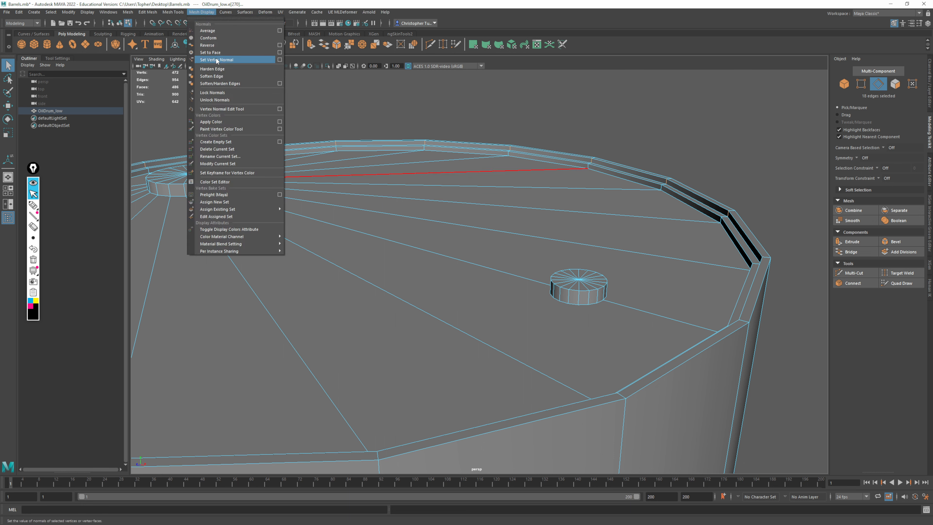
pyautogui.click(219, 69)
pyautogui.click(822, 136)
pyautogui.click(844, 85)
pyautogui.click(772, 206)
# Examine the shading of the drum's hardened top rim and lid from several angles
pyautogui.keyDown('alt'); pyautogui.moveTo(702, 202); pyautogui.dragTo(563, 224, button='right'); pyautogui.keyUp('alt')
pyautogui.keyDown('alt'); pyautogui.moveTo(563, 224); pyautogui.dragTo(579, 200); pyautogui.keyUp('alt')
pyautogui.keyDown('alt'); pyautogui.moveTo(587, 220); pyautogui.dragTo(612, 307, button='middle'); pyautogui.keyUp('alt')
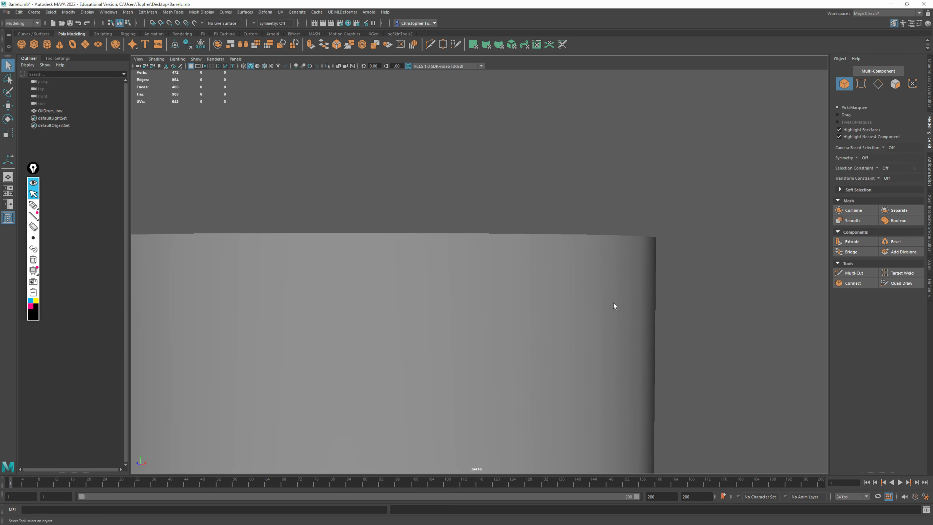
pyautogui.keyDown('alt'); pyautogui.moveTo(612, 307); pyautogui.dragTo(541, 278, button='right'); pyautogui.keyUp('alt')
pyautogui.keyDown('alt'); pyautogui.moveTo(542, 277); pyautogui.dragTo(537, 173, button='middle'); pyautogui.keyUp('alt')
pyautogui.keyDown('alt'); pyautogui.moveTo(536, 221); pyautogui.dragTo(569, 306, button='right'); pyautogui.keyUp('alt')
pyautogui.keyDown('alt'); pyautogui.moveTo(555, 205); pyautogui.dragTo(502, 333); pyautogui.keyUp('alt')
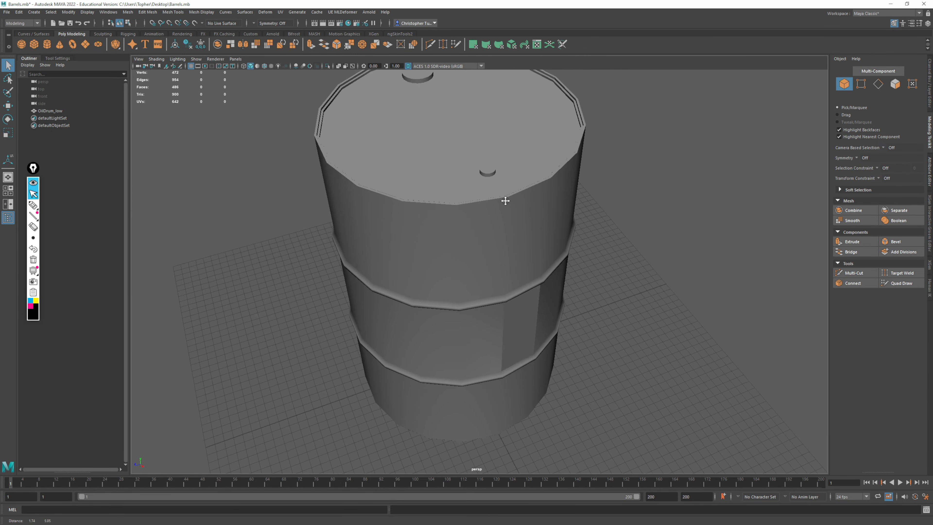
pyautogui.keyDown('alt'); pyautogui.moveTo(504, 200); pyautogui.dragTo(423, 340, button='middle'); pyautogui.keyUp('alt')
pyautogui.keyDown('alt'); pyautogui.moveTo(423, 339); pyautogui.dragTo(548, 251); pyautogui.keyUp('alt')
pyautogui.keyDown('alt'); pyautogui.moveTo(577, 253); pyautogui.dragTo(699, 274, button='right'); pyautogui.keyUp('alt')
pyautogui.keyDown('alt'); pyautogui.moveTo(699, 274); pyautogui.dragTo(687, 277, button='middle'); pyautogui.keyUp('alt')
pyautogui.keyDown('alt'); pyautogui.moveTo(687, 276); pyautogui.dragTo(562, 286, button='right'); pyautogui.keyUp('alt')
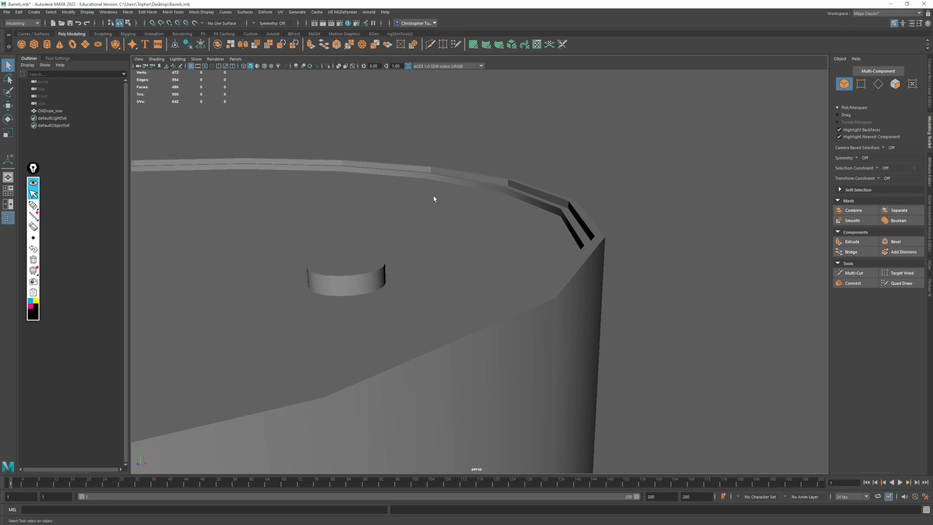
# Compare the top rim's shading with the bridged side face, and frame the whole drum
pyautogui.keyDown('alt'); pyautogui.moveTo(597, 243); pyautogui.dragTo(533, 250, button='right'); pyautogui.keyUp('alt')
pyautogui.keyDown('alt'); pyautogui.moveTo(532, 250); pyautogui.dragTo(582, 227); pyautogui.keyUp('alt')
pyautogui.keyDown('alt'); pyautogui.moveTo(637, 254); pyautogui.dragTo(633, 144, button='middle'); pyautogui.keyUp('alt')
pyautogui.keyDown('alt'); pyautogui.moveTo(635, 235); pyautogui.dragTo(592, 205); pyautogui.keyUp('alt')
pyautogui.keyDown('alt'); pyautogui.moveTo(372, 357); pyautogui.dragTo(501, 319); pyautogui.keyUp('alt')
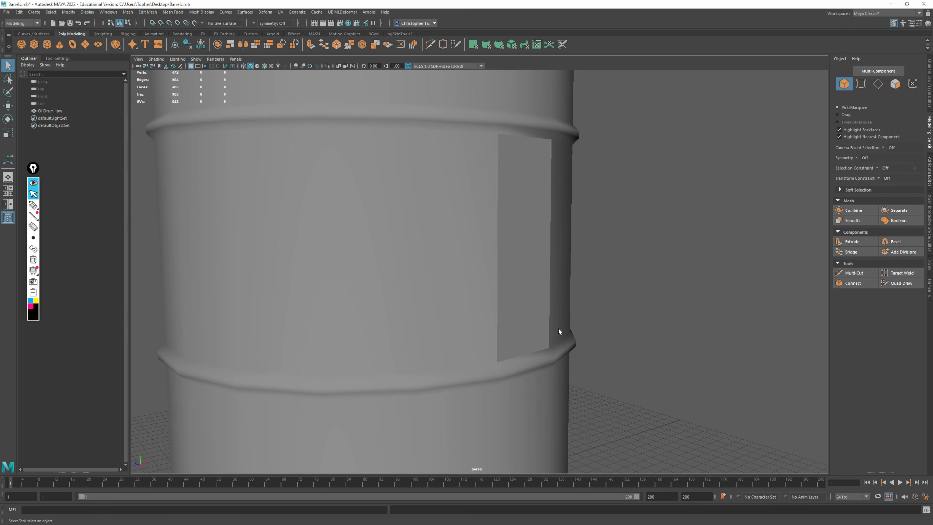
pyautogui.press('a')
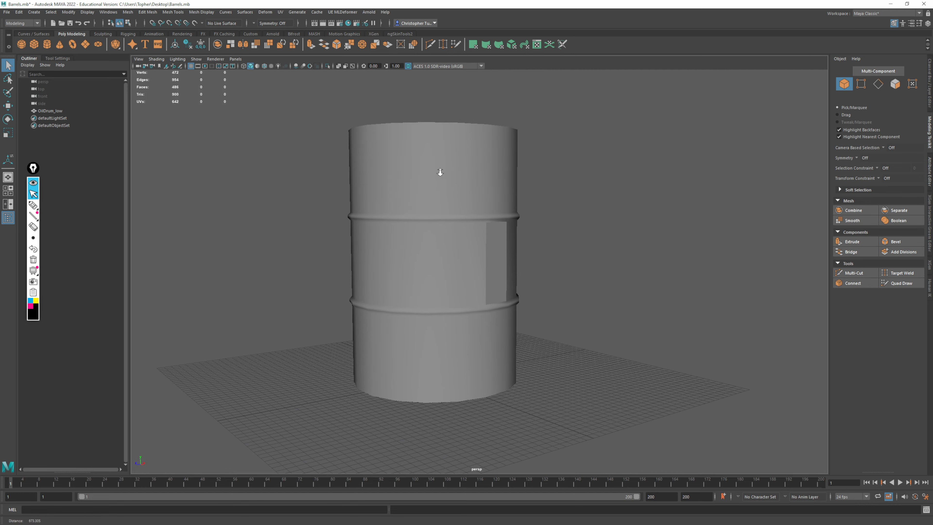
# Select all of the drum's edges, apply Soften/Harden Edges with an angle of 30, and return to object selection
pyautogui.click(512, 257)
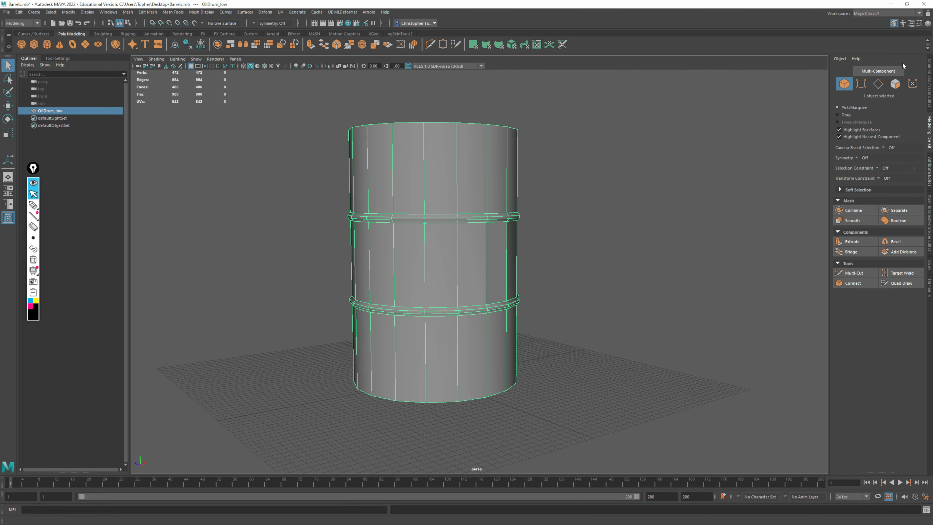
pyautogui.click(879, 84)
pyautogui.moveTo(322, 87); pyautogui.dragTo(549, 419)
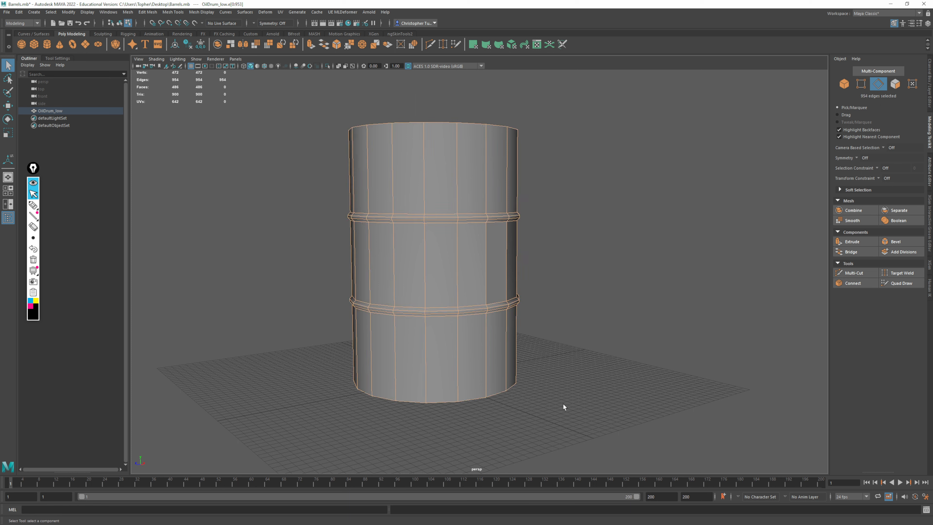
pyautogui.click(203, 12)
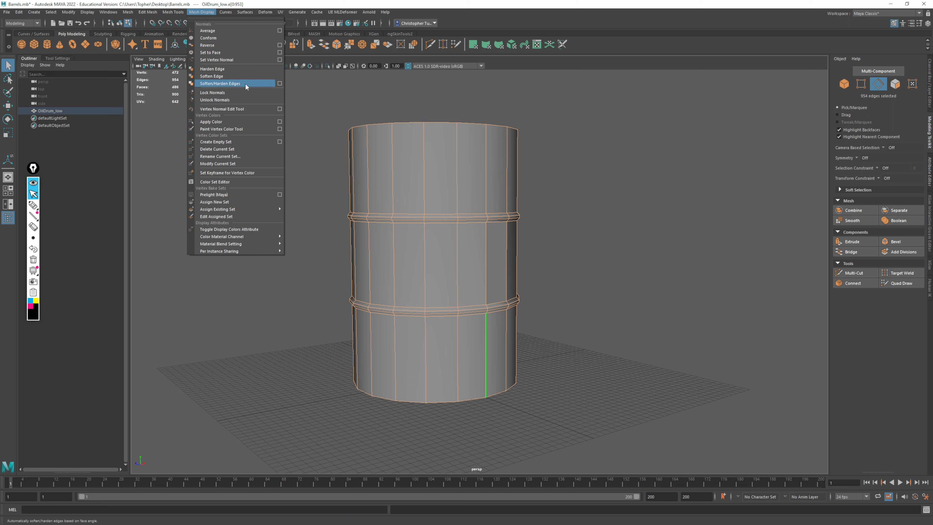
pyautogui.click(279, 84)
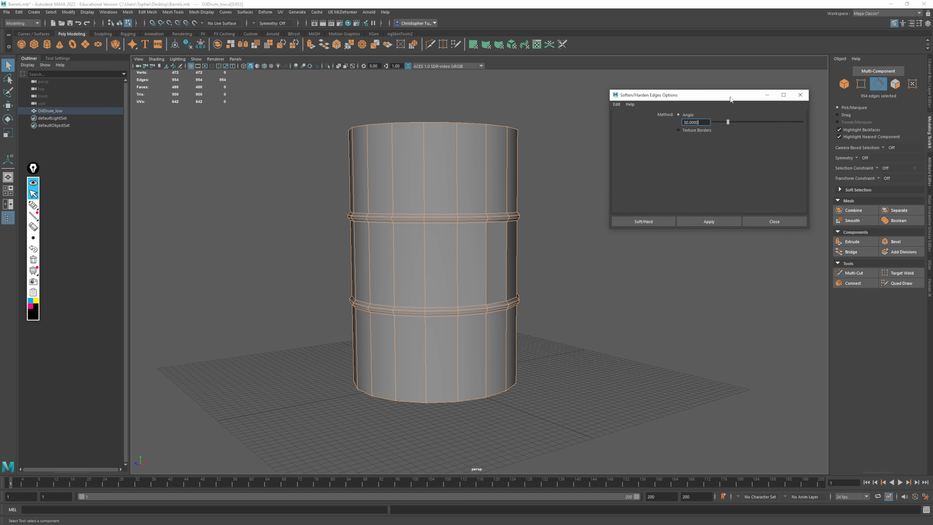
pyautogui.moveTo(730, 98); pyautogui.dragTo(697, 110)
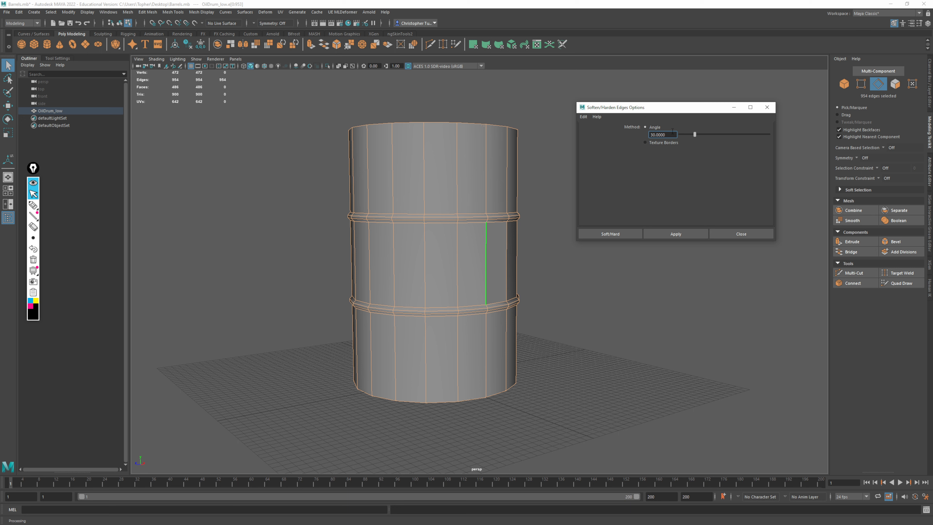
pyautogui.moveTo(672, 132); pyautogui.dragTo(640, 138)
pyautogui.click(619, 289)
pyautogui.click(767, 108)
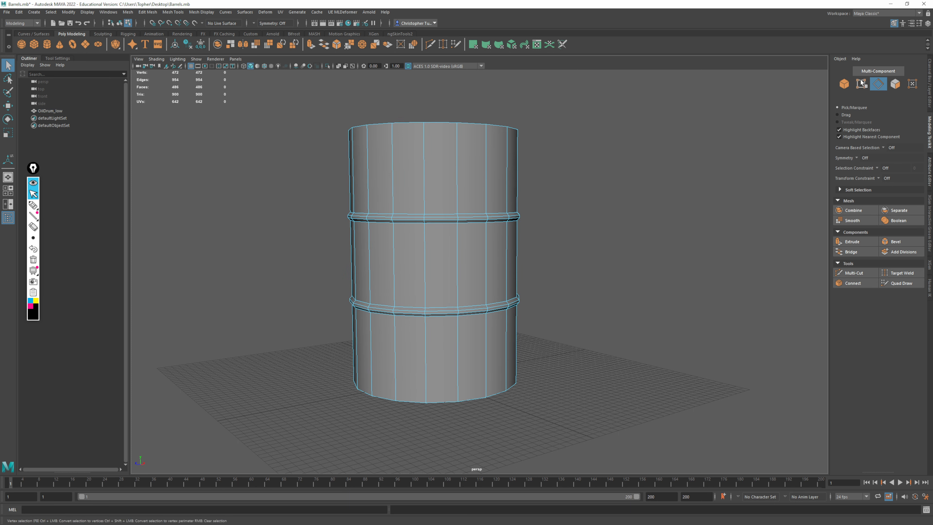
pyautogui.press('F8')
# Examine the shading of the drum's rim, lid and two side ribs from above, below and up close
pyautogui.keyDown('alt'); pyautogui.moveTo(508, 295); pyautogui.dragTo(606, 337, button='right'); pyautogui.keyUp('alt')
pyautogui.keyDown('alt'); pyautogui.moveTo(606, 337); pyautogui.dragTo(592, 375); pyautogui.keyUp('alt')
pyautogui.keyDown('alt'); pyautogui.moveTo(529, 250); pyautogui.dragTo(551, 386, button='middle'); pyautogui.keyUp('alt')
pyautogui.keyDown('alt'); pyautogui.moveTo(563, 298); pyautogui.dragTo(672, 425, button='right'); pyautogui.keyUp('alt')
pyautogui.keyDown('alt'); pyautogui.moveTo(584, 284); pyautogui.dragTo(559, 331); pyautogui.keyUp('alt')
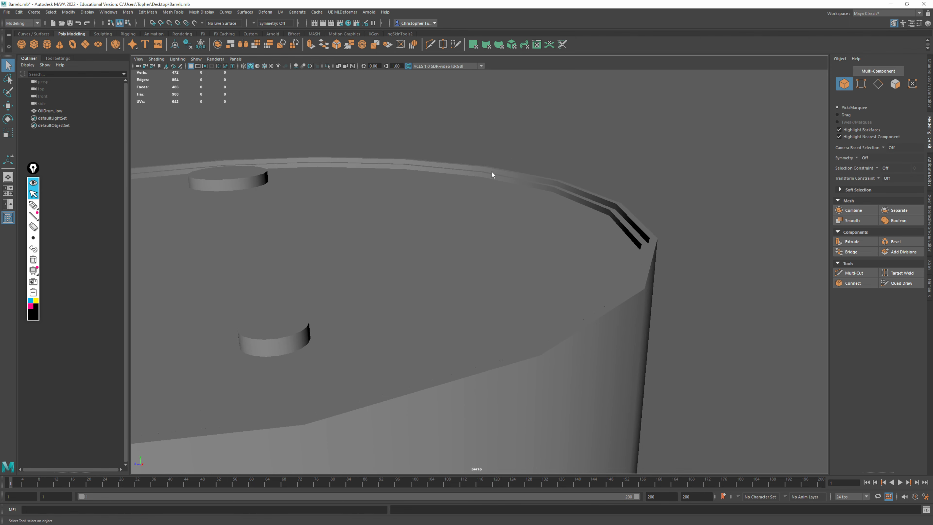
pyautogui.keyDown('alt'); pyautogui.moveTo(604, 297); pyautogui.dragTo(660, 245, button='middle'); pyautogui.keyUp('alt')
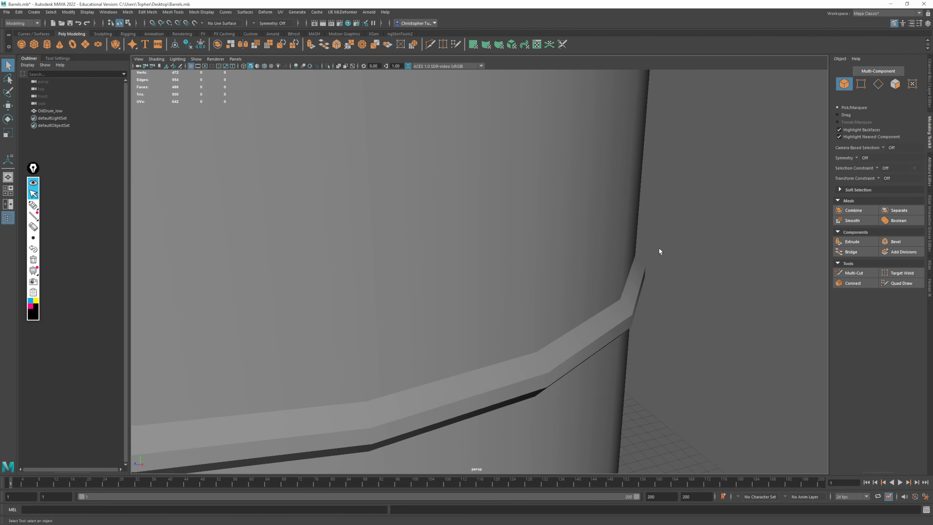
pyautogui.keyDown('alt'); pyautogui.moveTo(660, 313); pyautogui.dragTo(663, 267); pyautogui.keyUp('alt')
pyautogui.keyDown('alt'); pyautogui.moveTo(662, 267); pyautogui.dragTo(526, 247, button='right'); pyautogui.keyUp('alt')
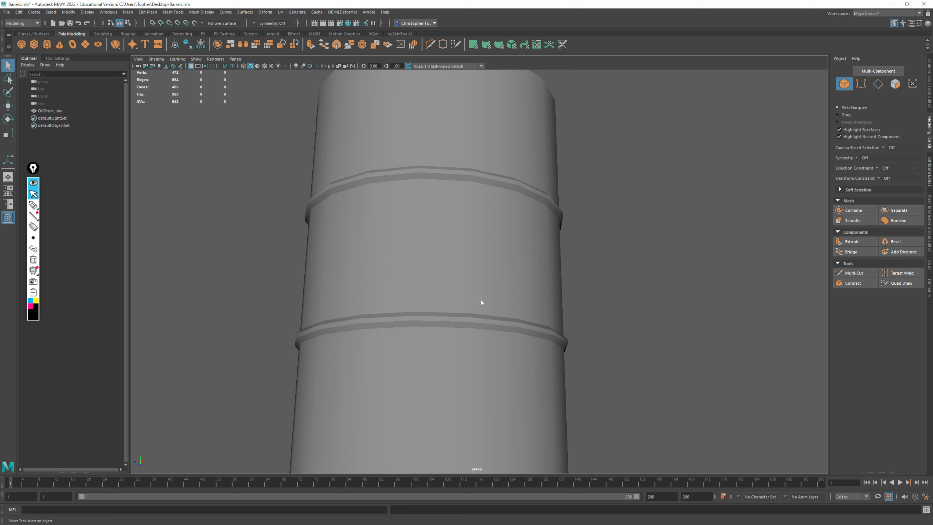
pyautogui.keyDown('alt'); pyautogui.moveTo(481, 303); pyautogui.dragTo(504, 213); pyautogui.keyUp('alt')
pyautogui.keyDown('alt'); pyautogui.moveTo(504, 213); pyautogui.dragTo(554, 273, button='right'); pyautogui.keyUp('alt')
pyautogui.keyDown('alt'); pyautogui.moveTo(552, 229); pyautogui.dragTo(536, 234, button='middle'); pyautogui.keyUp('alt')
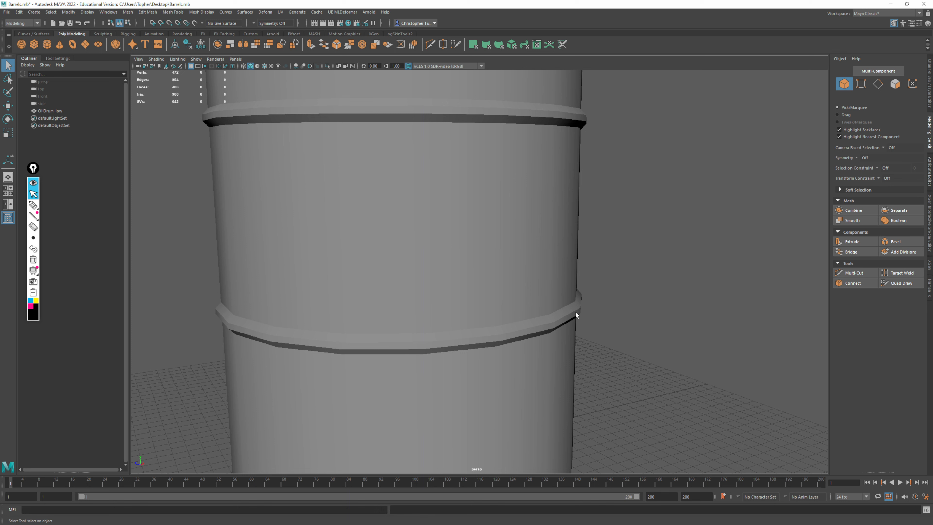
# Select the edge loops of both side ribs, soften them, and return to object selection with the drum deselected
pyautogui.click(878, 84)
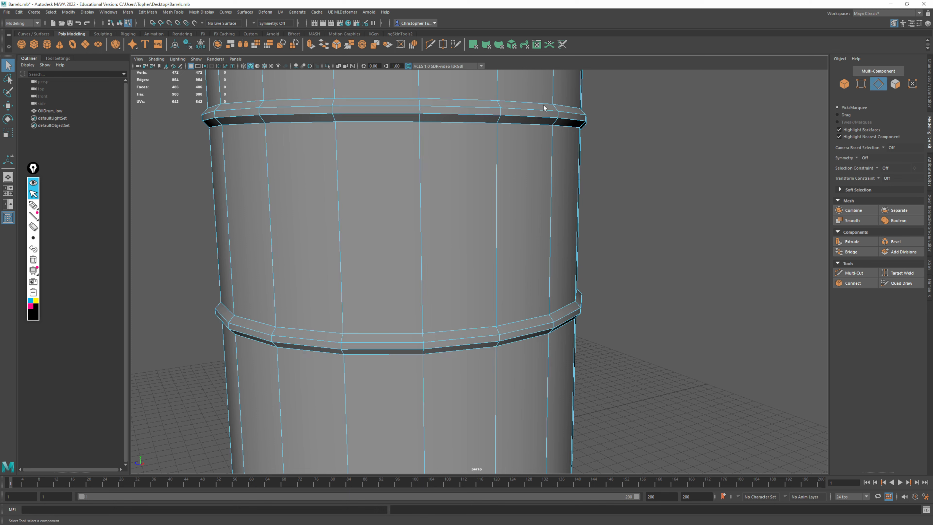
pyautogui.doubleClick(543, 105)
pyautogui.keyDown('shift'); pyautogui.doubleClick(533, 111); pyautogui.keyUp('shift')
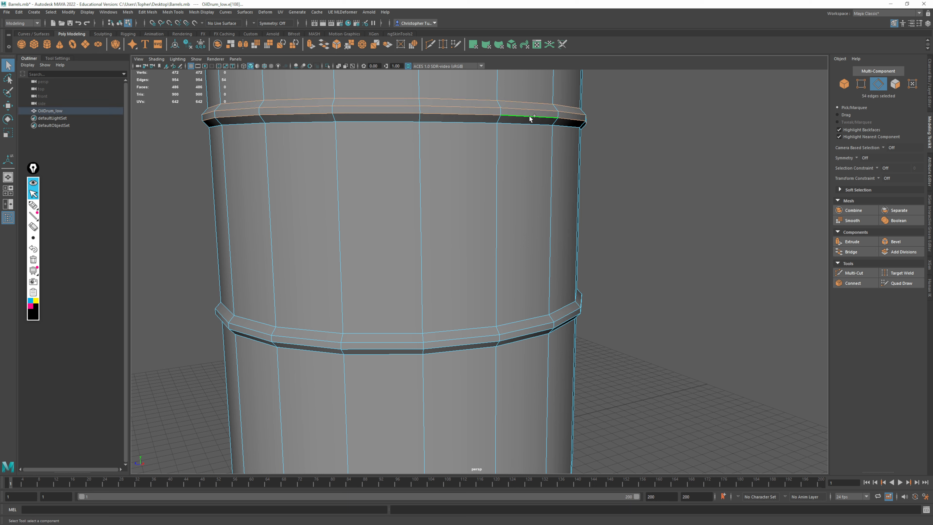
pyautogui.keyDown('shift'); pyautogui.doubleClick(525, 122); pyautogui.keyUp('shift')
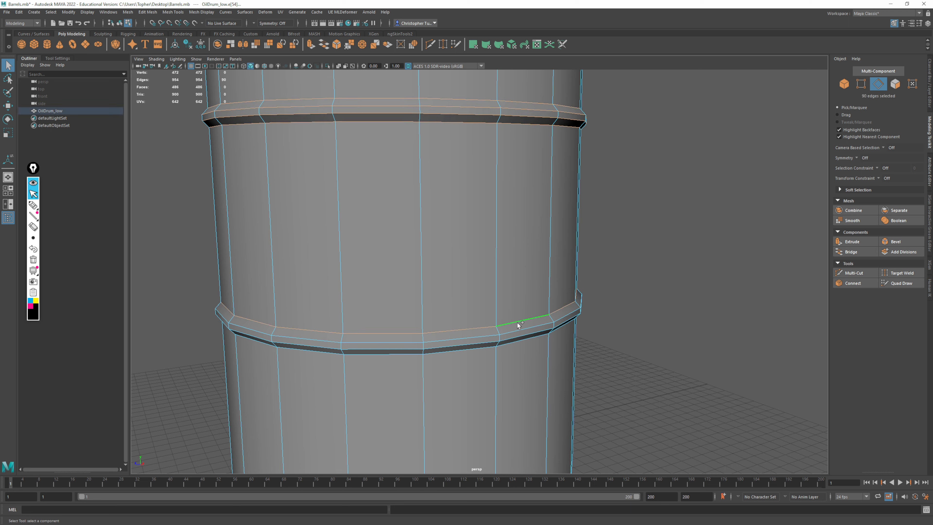
pyautogui.keyDown('shift'); pyautogui.doubleClick(517, 330); pyautogui.keyUp('shift')
pyautogui.keyDown('shift'); pyautogui.doubleClick(517, 342); pyautogui.keyUp('shift')
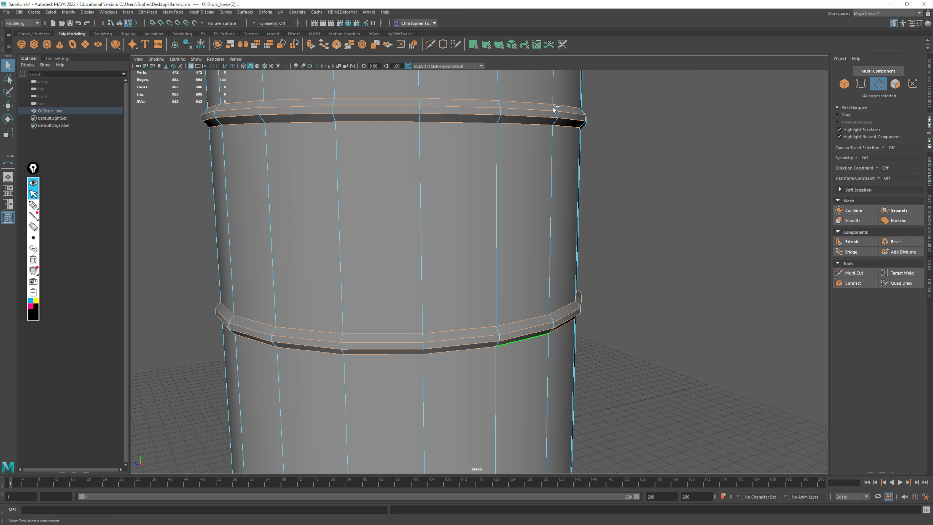
pyautogui.scroll(-3, 547, 245)
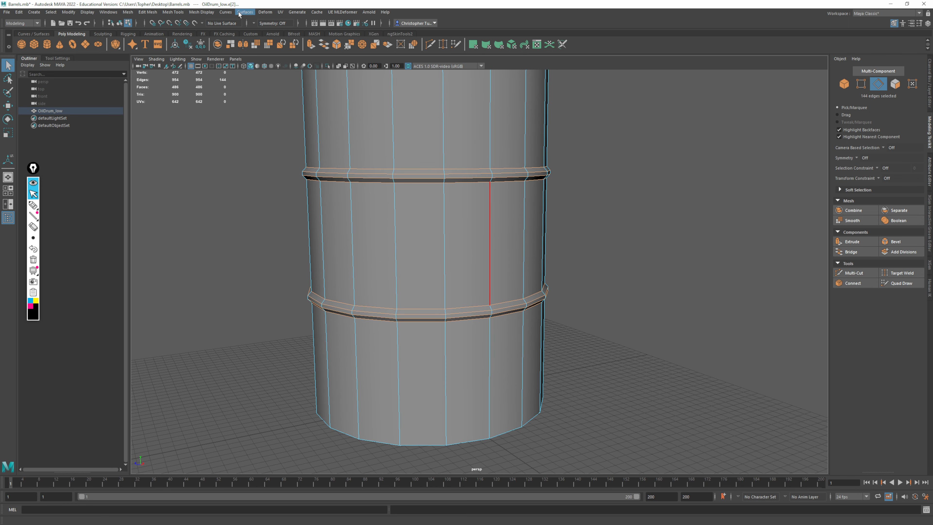
pyautogui.click(212, 13)
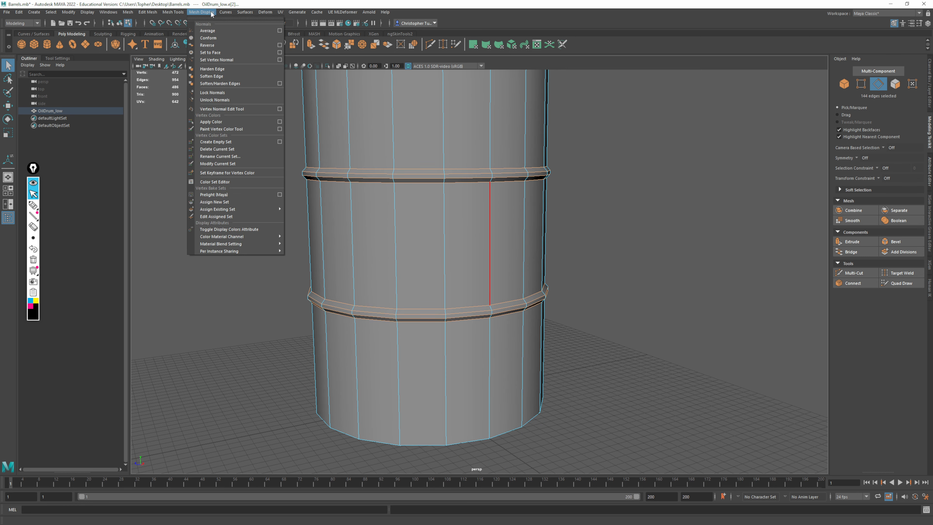
pyautogui.click(212, 77)
pyautogui.click(844, 84)
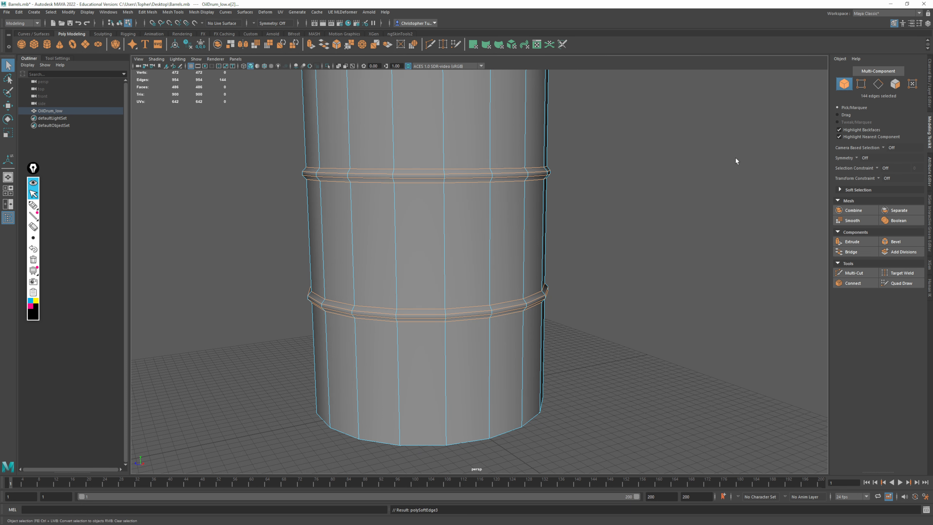
pyautogui.click(735, 161)
# Examine the shading of the softened side ribs up close and on the whole drum
pyautogui.scroll(5, 621, 325)
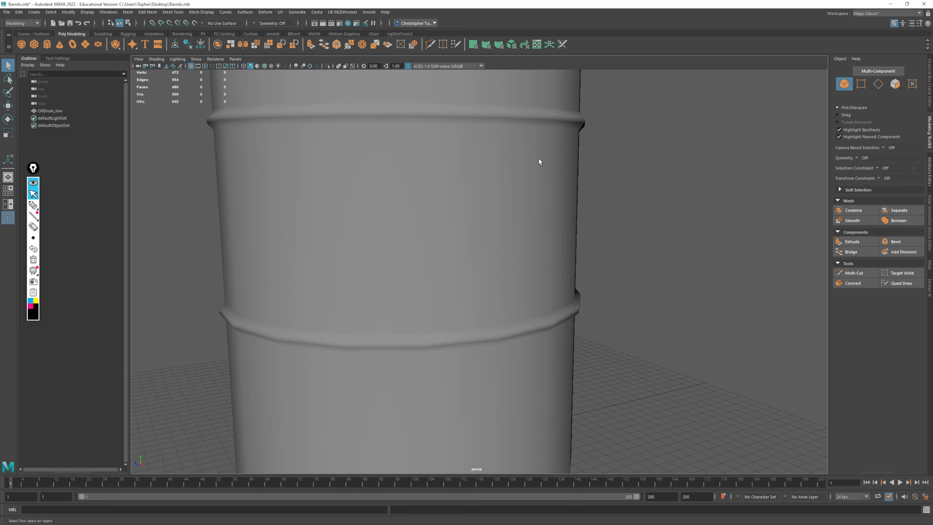
pyautogui.scroll(-3, 532, 145)
pyautogui.keyDown('alt'); pyautogui.moveTo(532, 145); pyautogui.dragTo(511, 180); pyautogui.keyUp('alt')
pyautogui.scroll(-3, 475, 170)
pyautogui.keyDown('alt'); pyautogui.moveTo(508, 232); pyautogui.dragTo(525, 289, button='middle'); pyautogui.keyUp('alt')
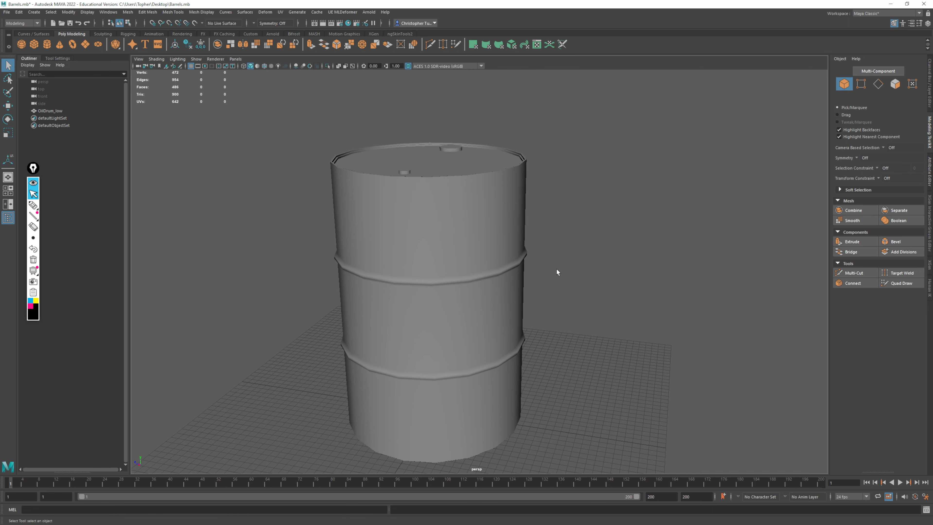
pyautogui.keyDown('alt'); pyautogui.moveTo(557, 272); pyautogui.dragTo(502, 265); pyautogui.keyUp('alt')
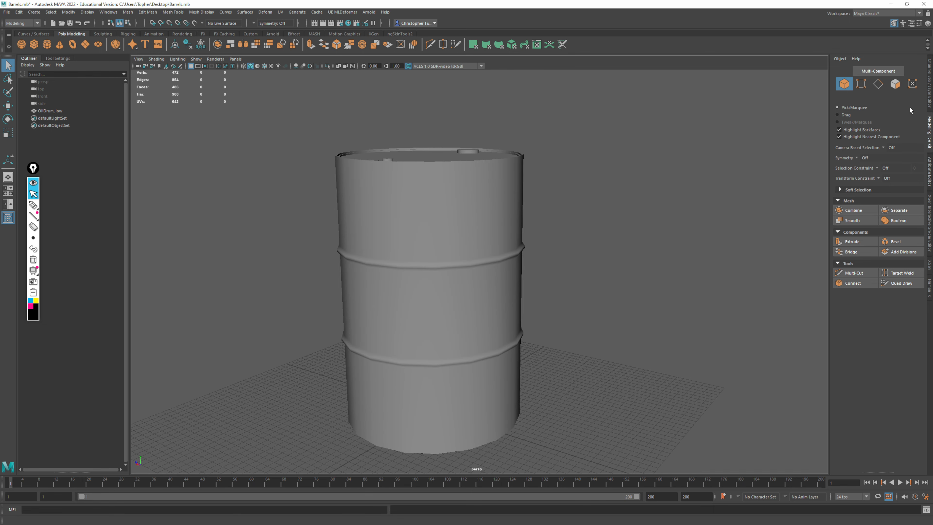
# Select the faces of the small cap on the drum's lid and inspect the cap up close
pyautogui.click(895, 83)
pyautogui.click(388, 159)
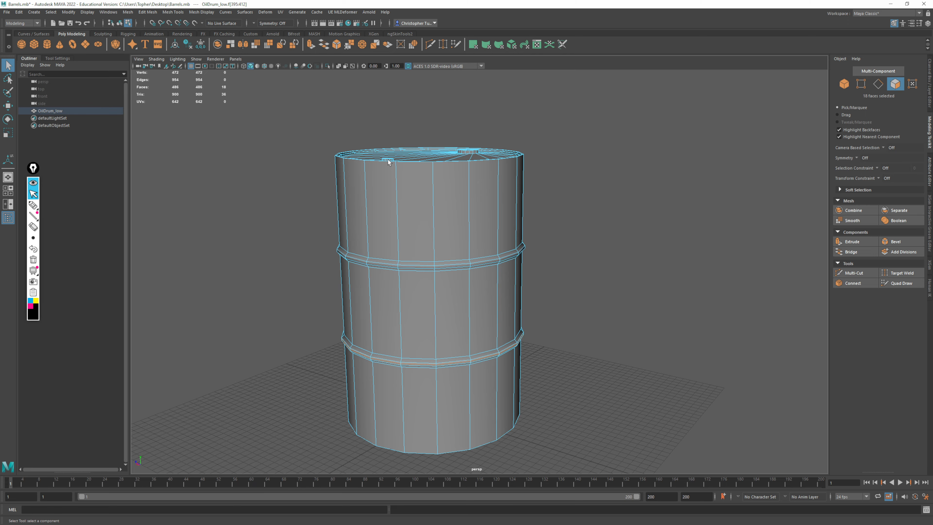
pyautogui.doubleClick(388, 160)
pyautogui.press('f')
pyautogui.keyDown('alt'); pyautogui.moveTo(544, 207); pyautogui.dragTo(519, 192); pyautogui.keyUp('alt')
pyautogui.keyDown('alt'); pyautogui.moveTo(540, 250); pyautogui.dragTo(507, 134, button='middle'); pyautogui.keyUp('alt')
pyautogui.keyDown('alt'); pyautogui.moveTo(498, 165); pyautogui.dragTo(500, 158); pyautogui.keyUp('alt')
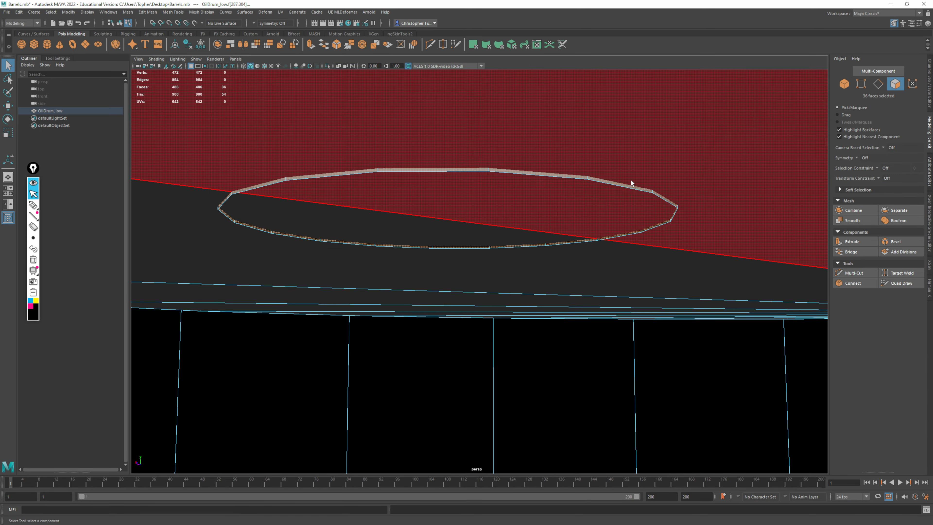
pyautogui.keyDown('alt'); pyautogui.moveTo(647, 193); pyautogui.dragTo(227, 119, button='right'); pyautogui.keyUp('alt')
pyautogui.keyDown('alt'); pyautogui.moveTo(588, 202); pyautogui.dragTo(629, 241); pyautogui.keyUp('alt')
pyautogui.keyDown('alt'); pyautogui.moveTo(629, 240); pyautogui.dragTo(597, 236, button='right'); pyautogui.keyUp('alt')
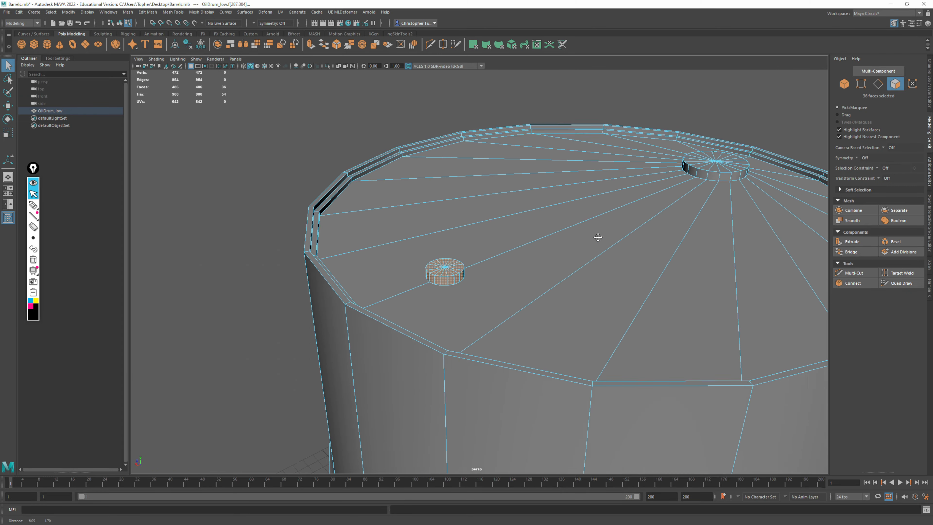
pyautogui.keyDown('alt'); pyautogui.moveTo(598, 235); pyautogui.dragTo(460, 240, button='middle'); pyautogui.keyUp('alt')
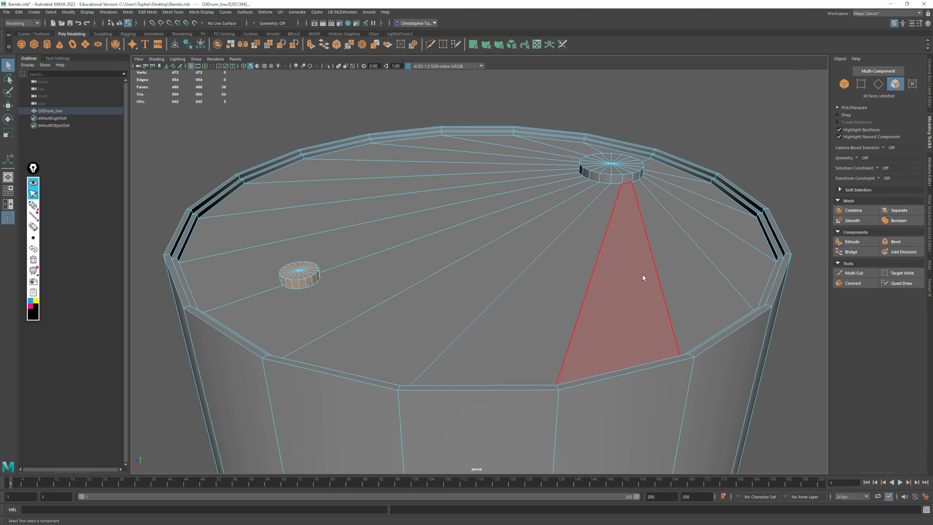
# Raise the small cap's top edge loop vertically to nearly double the cap's height, and return to object selection
pyautogui.keyDown('alt'); pyautogui.moveTo(643, 277); pyautogui.dragTo(535, 211); pyautogui.keyUp('alt')
pyautogui.keyDown('alt'); pyautogui.moveTo(535, 210); pyautogui.dragTo(541, 247, button='right'); pyautogui.keyUp('alt')
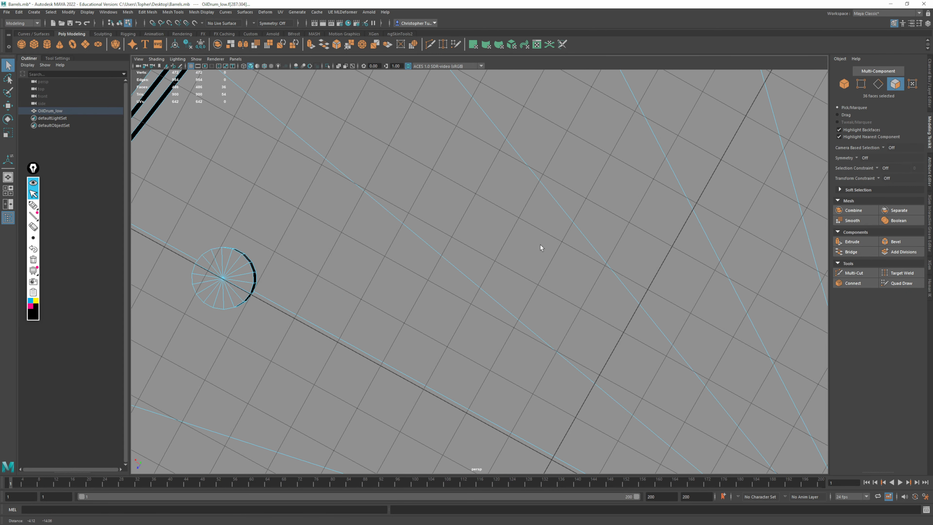
pyautogui.doubleClick(227, 259)
pyautogui.press('f')
pyautogui.keyDown('alt'); pyautogui.moveTo(416, 259); pyautogui.dragTo(424, 282); pyautogui.keyUp('alt')
pyautogui.keyDown('alt'); pyautogui.moveTo(424, 283); pyautogui.dragTo(430, 263, button='middle'); pyautogui.keyUp('alt')
pyautogui.moveTo(430, 264)
pyautogui.keyDown('alt'); pyautogui.mouseDown()
pyautogui.moveTo(437, 292)
pyautogui.moveTo(432, 271)
pyautogui.mouseUp(); pyautogui.keyUp('alt')
pyautogui.click(878, 84)
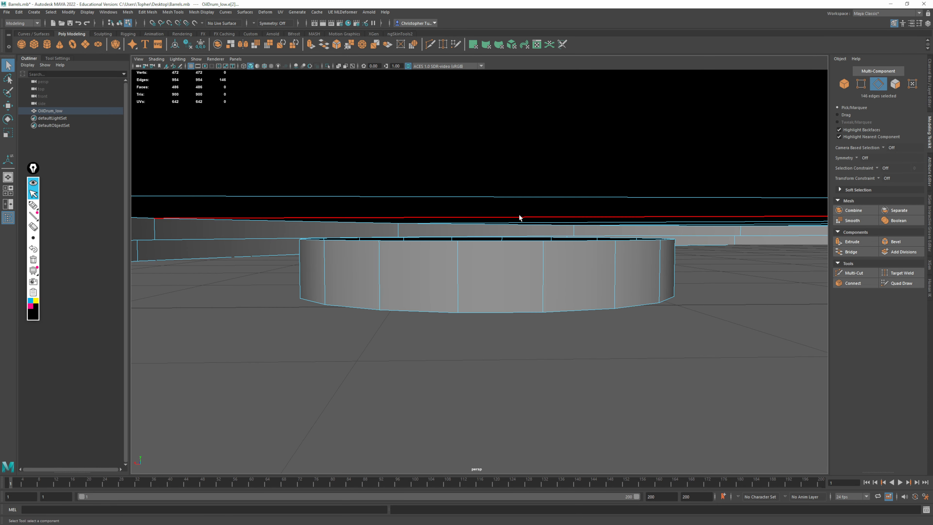
pyautogui.press('w')
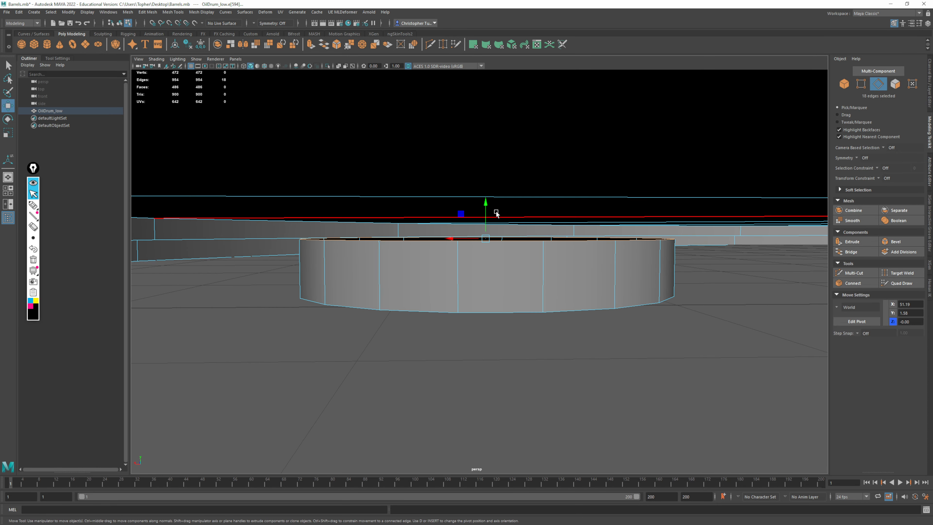
pyautogui.moveTo(487, 216); pyautogui.dragTo(516, 168)
pyautogui.click(846, 83)
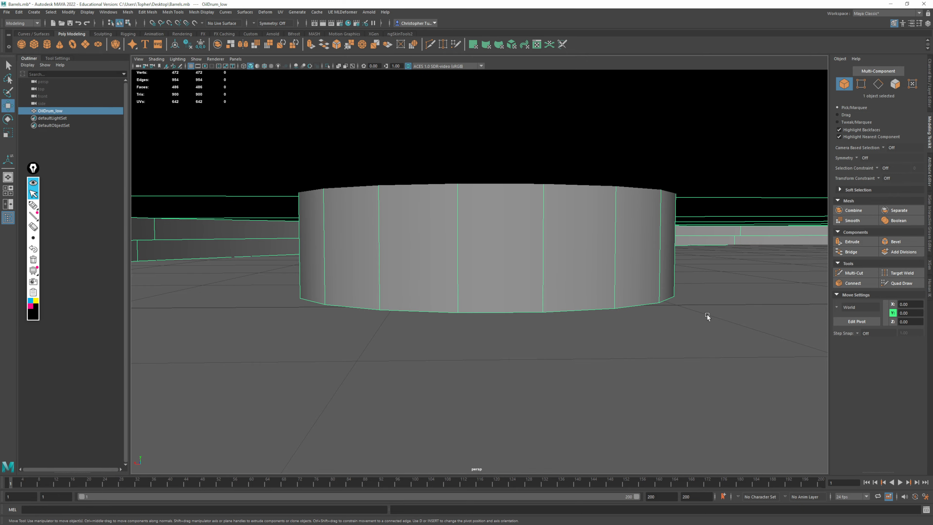
pyautogui.keyDown('alt'); pyautogui.moveTo(707, 314); pyautogui.dragTo(537, 300); pyautogui.keyUp('alt')
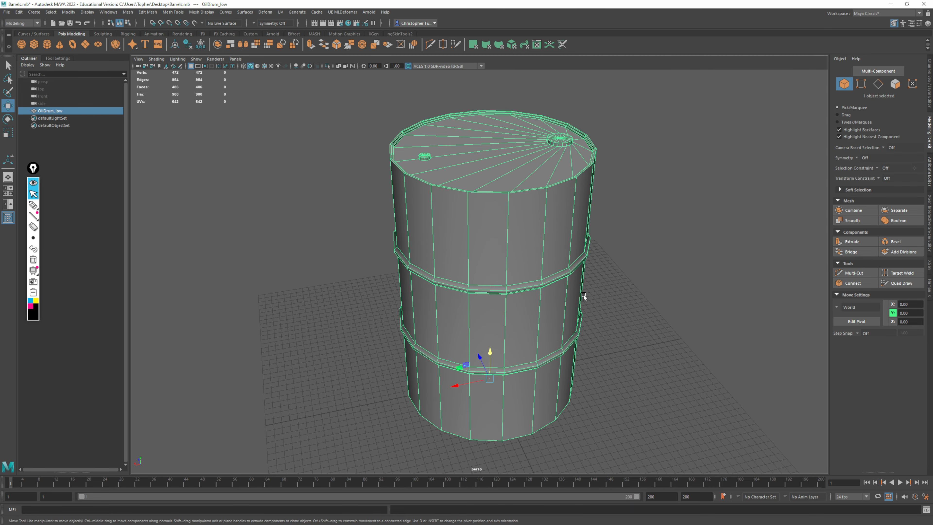
# Delete the drum's construction history and freeze its transformations, checking its transform channels
pyautogui.click(7, 12)
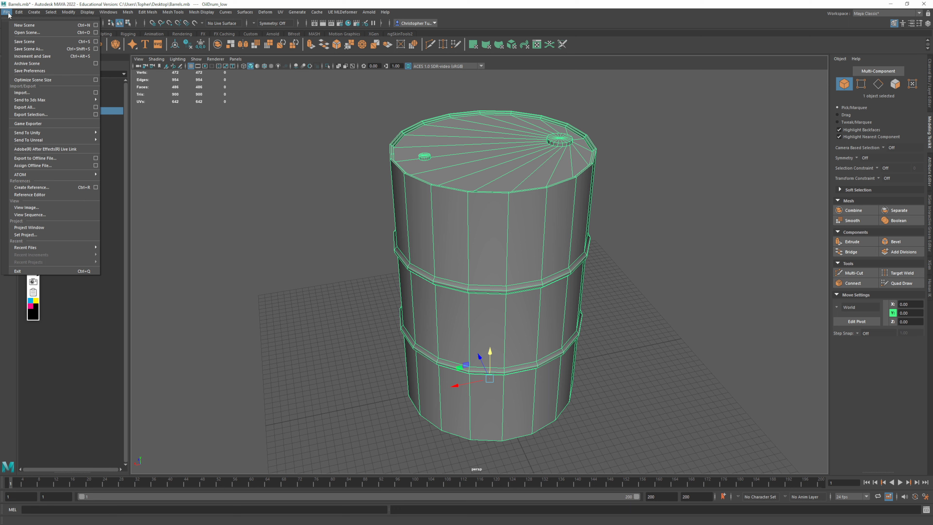
pyautogui.click(192, 46)
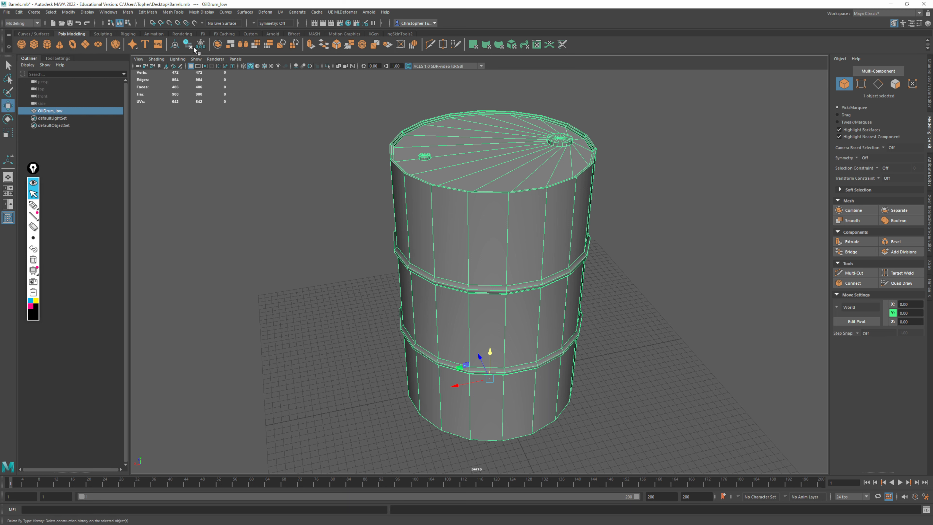
pyautogui.click(204, 47)
pyautogui.click(930, 93)
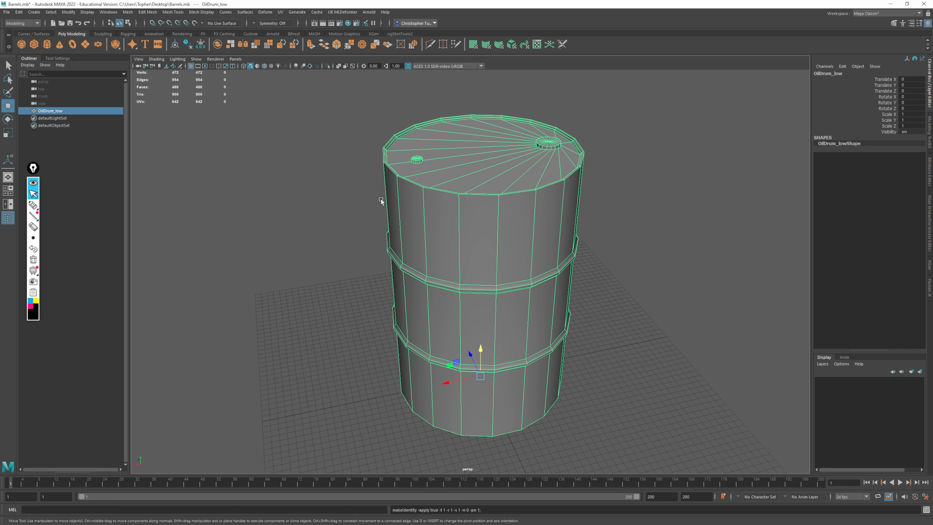
# Filter the Plug-in Manager's list by "fbx" to check the FBX plug-ins' Loaded and Auto load settings, and close it
pyautogui.click(148, 12)
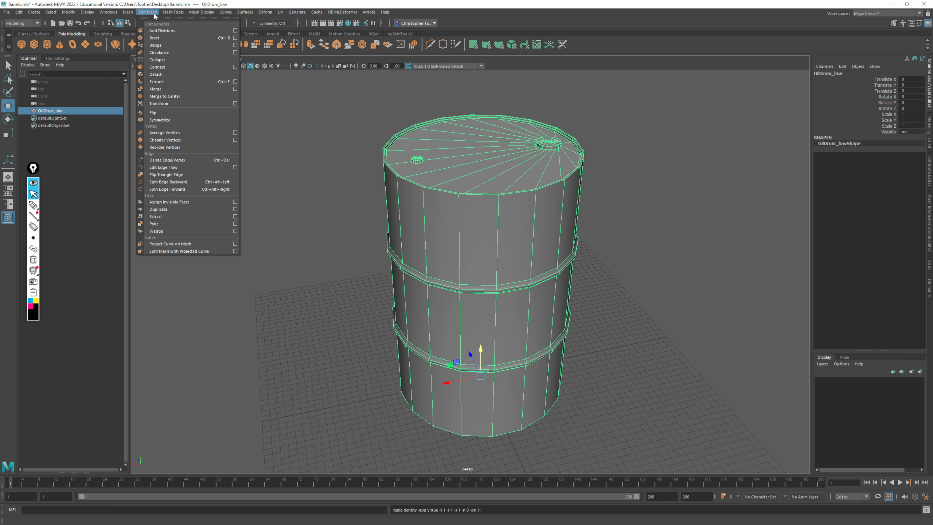
pyautogui.moveTo(109, 13)
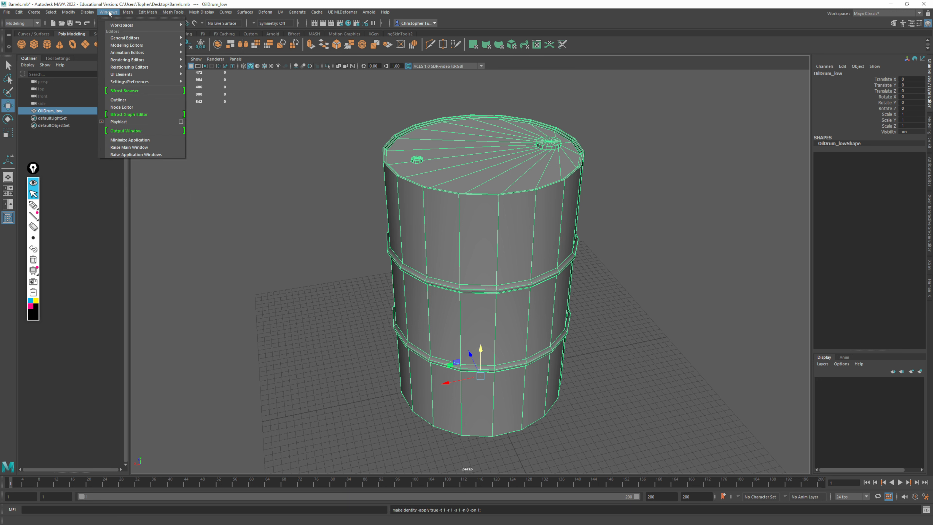
pyautogui.moveTo(136, 85)
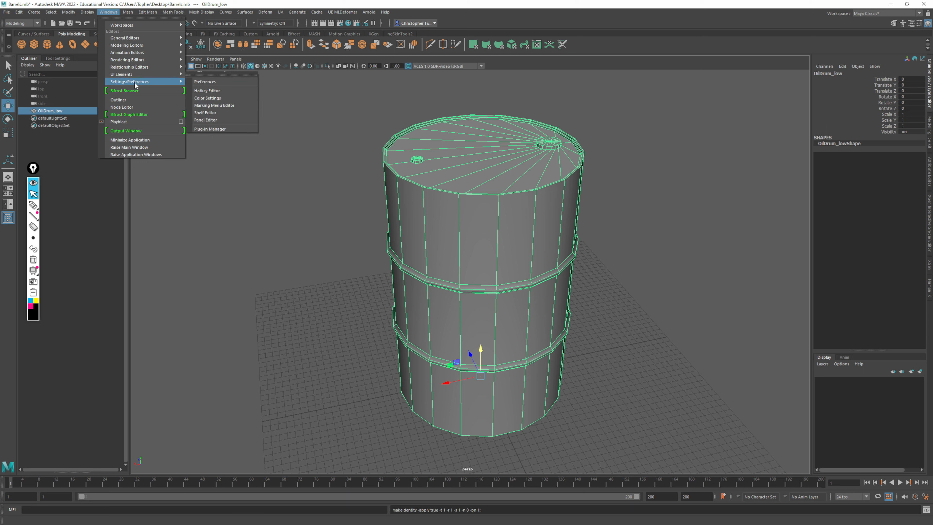
pyautogui.click(209, 129)
pyautogui.moveTo(332, 151); pyautogui.dragTo(290, 137)
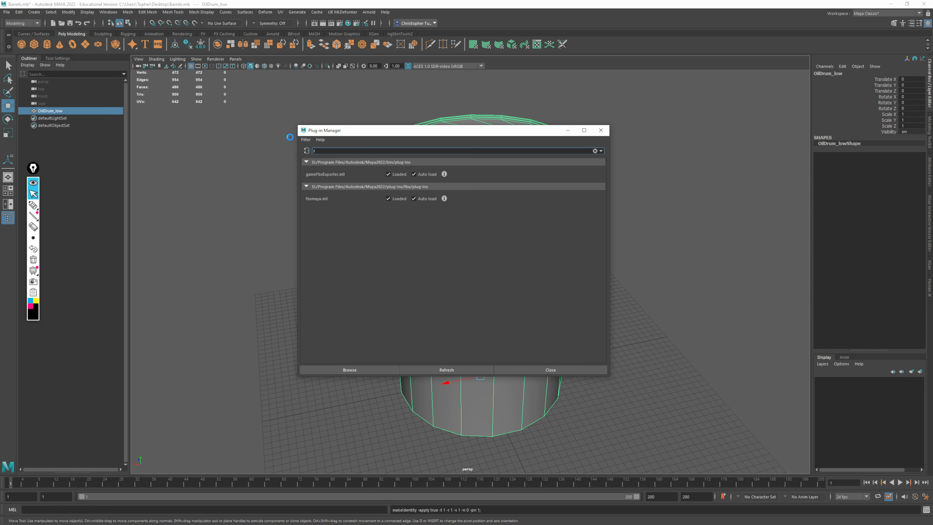
pyautogui.press('BackSpace')
pyautogui.scroll(-15, 452, 276)
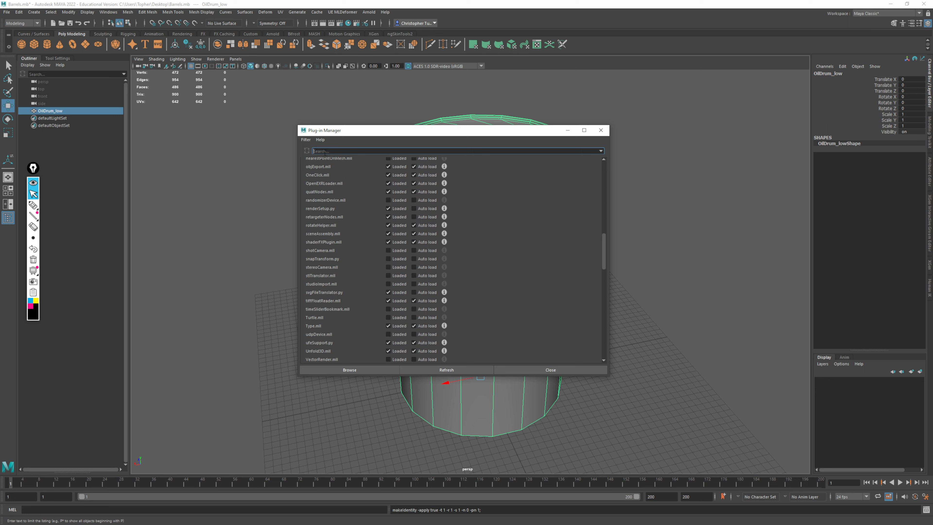
pyautogui.write('t')
pyautogui.press('Return')
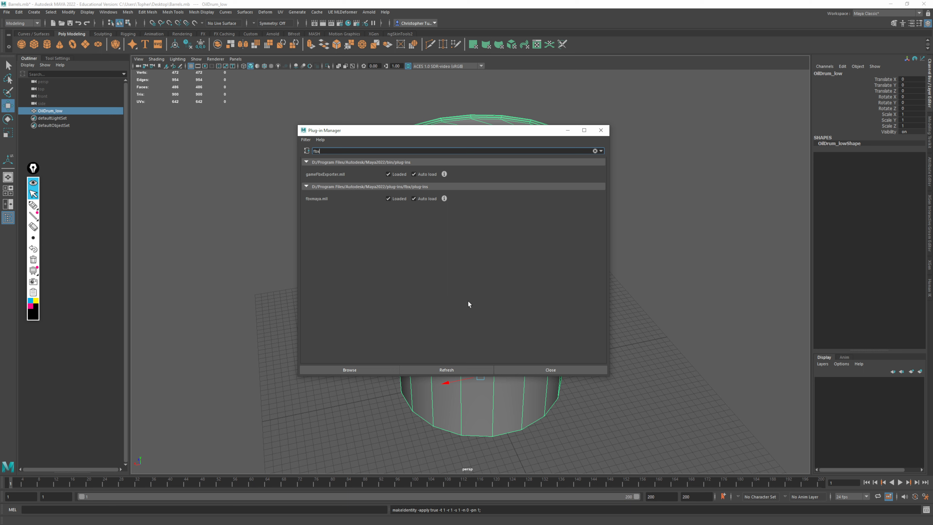
pyautogui.click(601, 130)
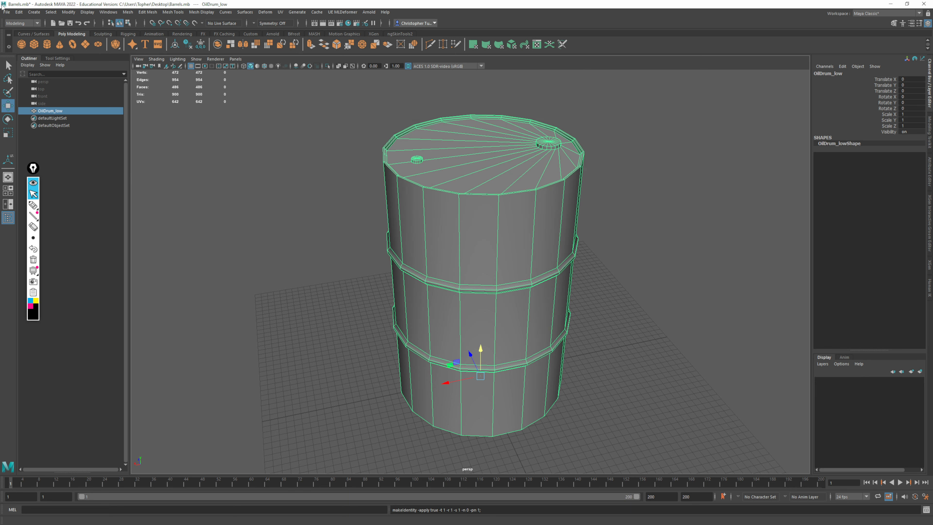
# Export the selected drum as FBX, replacing the existing Oildrum.fbx in the Meshes folder
pyautogui.click(6, 12)
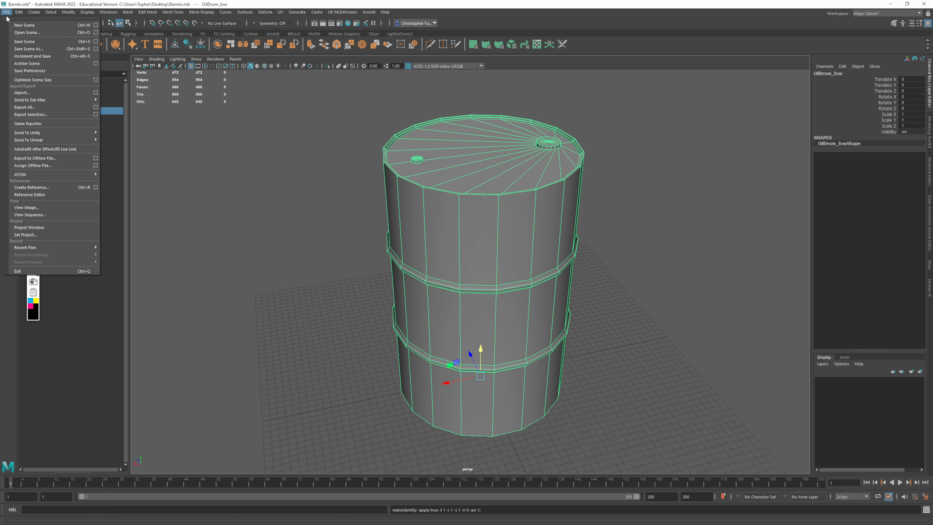
pyautogui.click(55, 117)
pyautogui.doubleClick(296, 72)
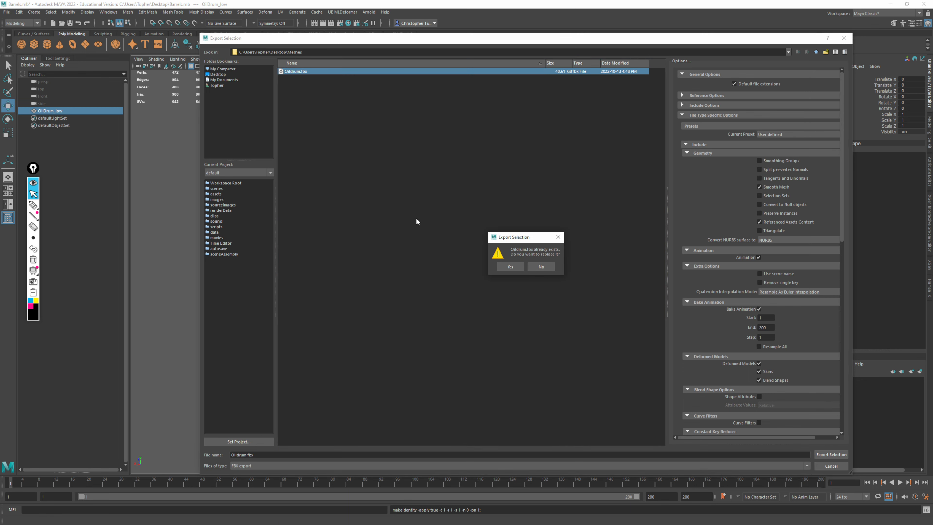
pyautogui.click(510, 267)
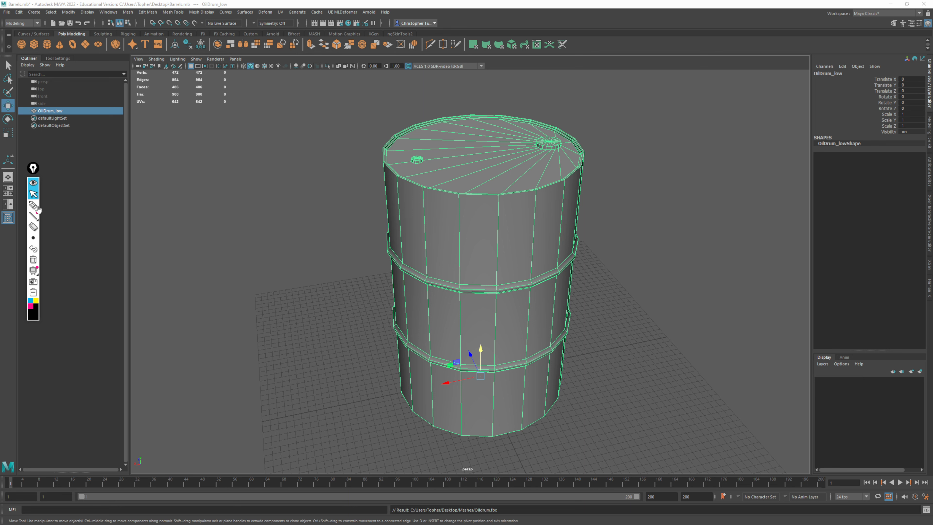
# Draw three annotation boxes numbered 1, 2 and 3 in the empty viewport area beside the drum
pyautogui.keyDown('alt'); pyautogui.moveTo(504, 279); pyautogui.dragTo(395, 301, button='middle'); pyautogui.keyUp('alt')
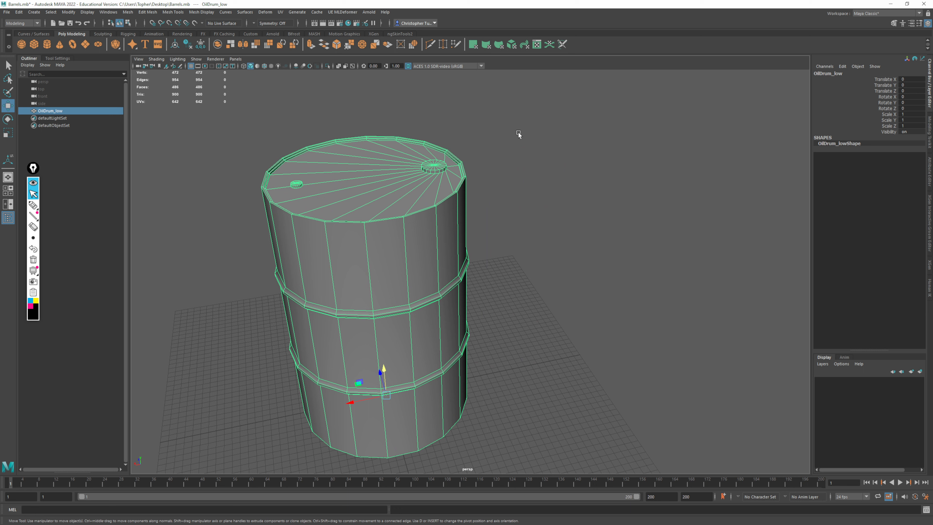
pyautogui.moveTo(518, 132)
pyautogui.keyDown('alt'); pyautogui.mouseDown()
pyautogui.moveTo(566, 220)
pyautogui.moveTo(477, 238)
pyautogui.mouseUp(); pyautogui.keyUp('alt')
pyautogui.click(34, 206)
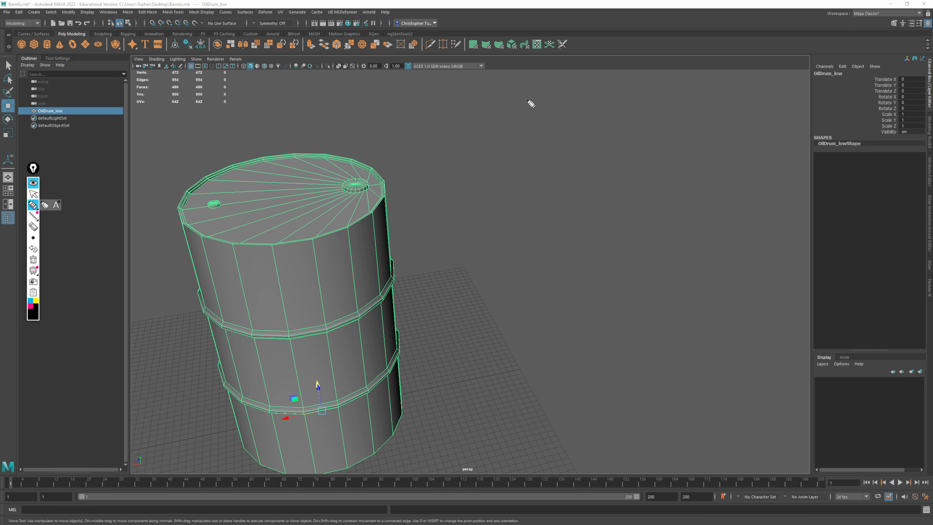
pyautogui.moveTo(511, 133)
pyautogui.mouseDown()
pyautogui.moveTo(507, 85)
pyautogui.moveTo(549, 87)
pyautogui.moveTo(551, 128)
pyautogui.mouseUp()
pyautogui.moveTo(558, 86); pyautogui.dragTo(562, 122)
pyautogui.moveTo(560, 81)
pyautogui.mouseDown()
pyautogui.moveTo(606, 82)
pyautogui.moveTo(561, 122)
pyautogui.mouseUp()
pyautogui.moveTo(625, 80); pyautogui.dragTo(637, 127)
pyautogui.moveTo(626, 81)
pyautogui.mouseDown()
pyautogui.moveTo(672, 84)
pyautogui.moveTo(685, 128)
pyautogui.moveTo(641, 130)
pyautogui.mouseUp()
pyautogui.moveTo(521, 100)
pyautogui.mouseDown()
pyautogui.moveTo(530, 96)
pyautogui.moveTo(529, 121)
pyautogui.mouseUp()
pyautogui.moveTo(523, 120)
pyautogui.mouseDown()
pyautogui.moveTo(587, 98)
pyautogui.moveTo(595, 113)
pyautogui.mouseUp()
pyautogui.moveTo(642, 93)
pyautogui.mouseDown()
pyautogui.moveTo(654, 88)
pyautogui.moveTo(646, 110)
pyautogui.mouseUp()
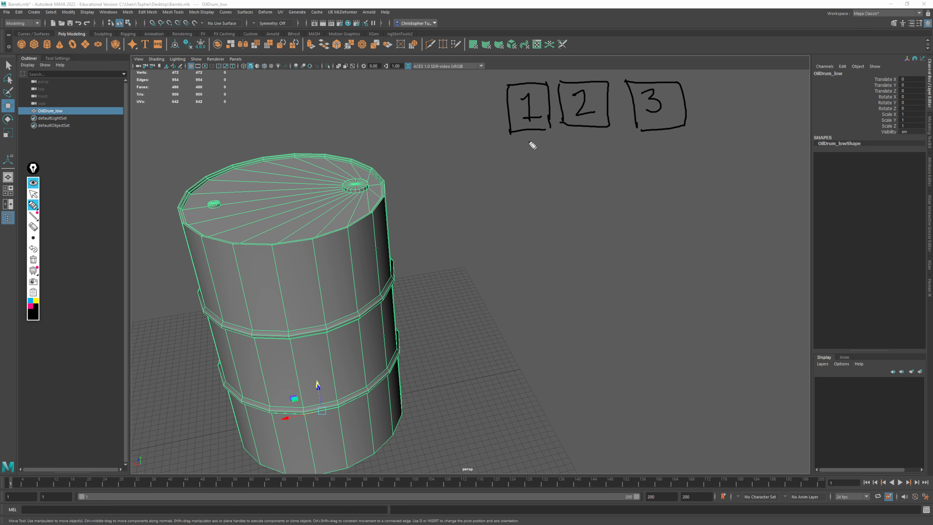
# Draw arrows down from boxes 1 and 2 and label them "actual topology" and "SubD" by hand
pyautogui.moveTo(544, 129); pyautogui.dragTo(530, 162)
pyautogui.moveTo(523, 152)
pyautogui.mouseDown()
pyautogui.moveTo(530, 162)
pyautogui.moveTo(534, 148)
pyautogui.mouseUp()
pyautogui.moveTo(504, 182); pyautogui.dragTo(559, 186)
pyautogui.moveTo(509, 201)
pyautogui.mouseDown()
pyautogui.moveTo(511, 217)
pyautogui.moveTo(518, 208)
pyautogui.mouseUp()
pyautogui.moveTo(523, 205)
pyautogui.mouseDown()
pyautogui.moveTo(545, 199)
pyautogui.moveTo(562, 208)
pyautogui.moveTo(582, 194)
pyautogui.moveTo(562, 212)
pyautogui.mouseUp()
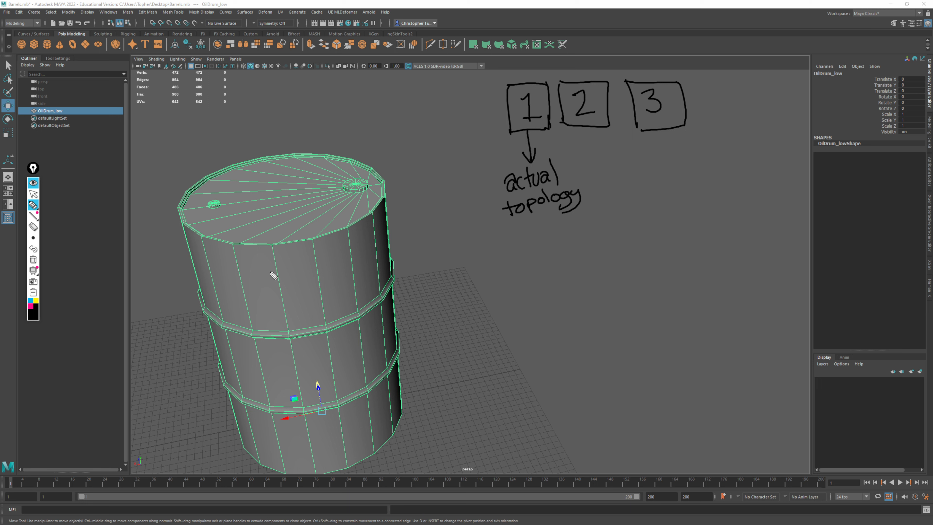
pyautogui.moveTo(591, 127)
pyautogui.mouseDown()
pyautogui.moveTo(594, 252)
pyautogui.moveTo(600, 229)
pyautogui.mouseUp()
pyautogui.moveTo(577, 268)
pyautogui.mouseDown()
pyautogui.moveTo(571, 281)
pyautogui.moveTo(609, 281)
pyautogui.mouseUp()
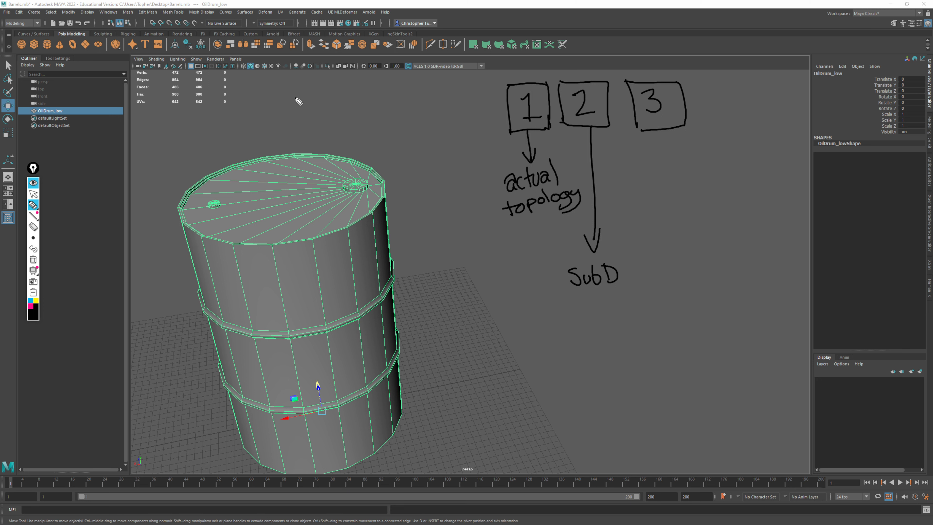
# Sketch a cube with a circle inside above the drum, with arrows pointing at the cube's corner and the inner circle
pyautogui.moveTo(296, 83)
pyautogui.mouseDown()
pyautogui.moveTo(263, 110)
pyautogui.moveTo(306, 110)
pyautogui.moveTo(333, 82)
pyautogui.mouseUp()
pyautogui.moveTo(310, 115)
pyautogui.mouseDown()
pyautogui.moveTo(328, 83)
pyautogui.moveTo(337, 143)
pyautogui.mouseUp()
pyautogui.moveTo(259, 108); pyautogui.dragTo(282, 159)
pyautogui.moveTo(307, 110)
pyautogui.mouseDown()
pyautogui.moveTo(320, 156)
pyautogui.moveTo(338, 139)
pyautogui.mouseUp()
pyautogui.moveTo(294, 90)
pyautogui.mouseDown()
pyautogui.moveTo(276, 121)
pyautogui.moveTo(305, 150)
pyautogui.moveTo(333, 134)
pyautogui.moveTo(323, 96)
pyautogui.moveTo(294, 90)
pyautogui.mouseUp()
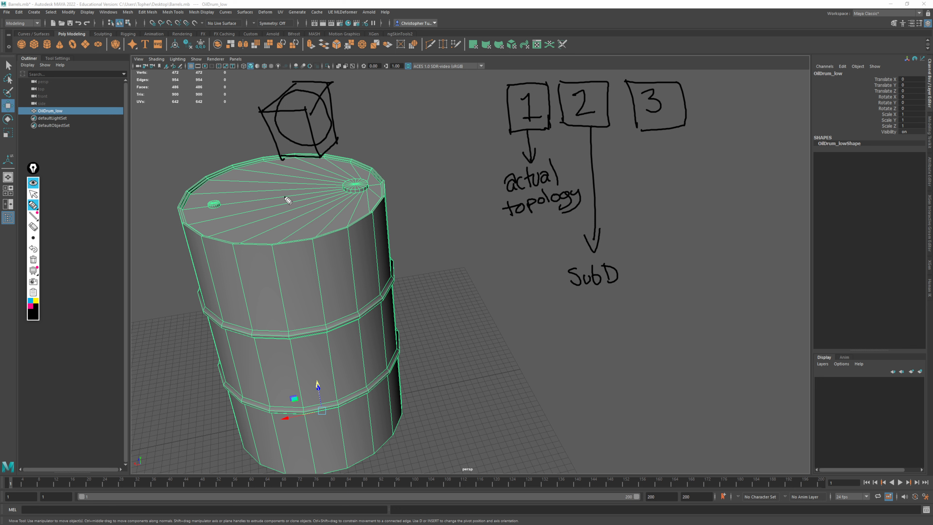
pyautogui.click(260, 111)
pyautogui.moveTo(234, 125)
pyautogui.mouseDown()
pyautogui.moveTo(259, 114)
pyautogui.moveTo(253, 122)
pyautogui.mouseUp()
pyautogui.moveTo(366, 108)
pyautogui.mouseDown()
pyautogui.moveTo(318, 120)
pyautogui.moveTo(335, 121)
pyautogui.mouseUp()
# Add "view" under the SubD label, and draw an arrow from box 3 down to a handwritten "Smooth preview" label
pyautogui.moveTo(572, 299)
pyautogui.mouseDown()
pyautogui.moveTo(608, 301)
pyautogui.moveTo(612, 293)
pyautogui.mouseUp()
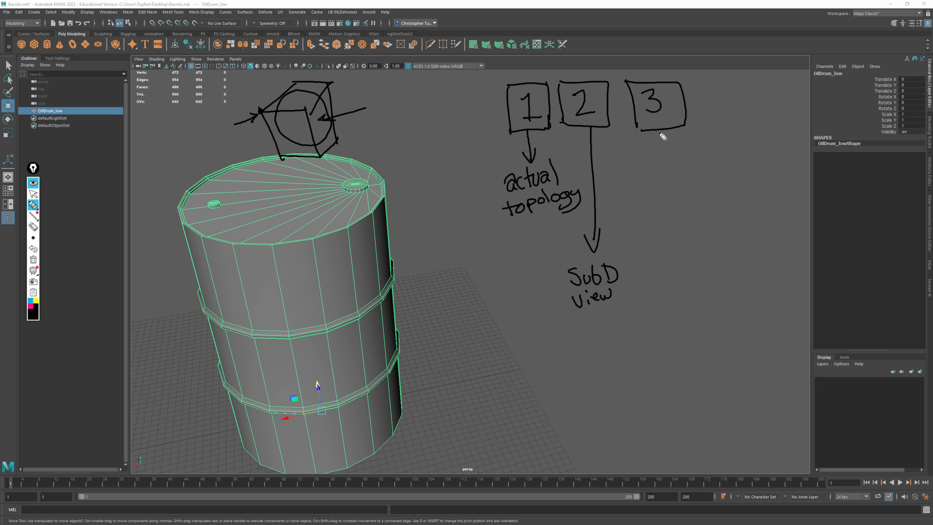
pyautogui.moveTo(660, 133)
pyautogui.mouseDown()
pyautogui.moveTo(668, 338)
pyautogui.moveTo(677, 316)
pyautogui.mouseUp()
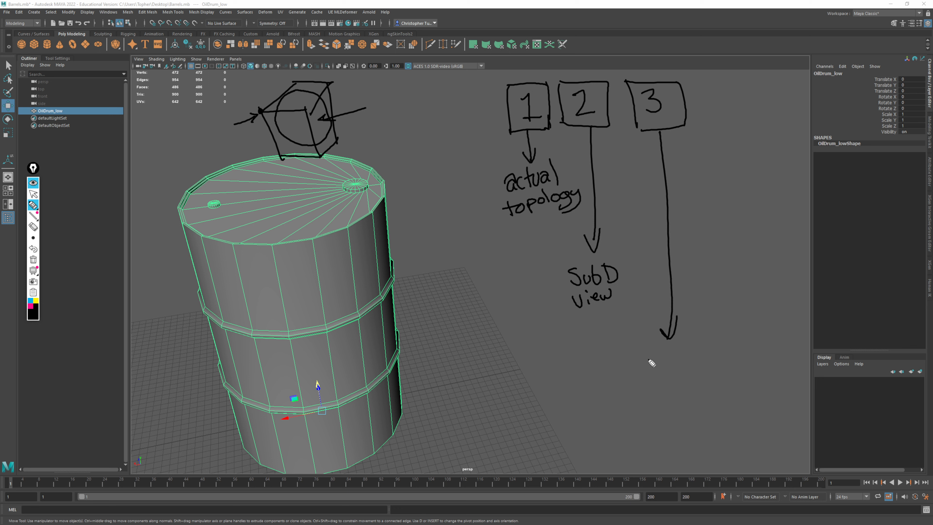
pyautogui.moveTo(653, 347)
pyautogui.mouseDown()
pyautogui.moveTo(645, 350)
pyautogui.moveTo(666, 361)
pyautogui.mouseUp()
pyautogui.click(33, 249)
pyautogui.click(33, 248)
pyautogui.moveTo(648, 347)
pyautogui.mouseDown()
pyautogui.moveTo(643, 364)
pyautogui.moveTo(685, 356)
pyautogui.mouseUp()
pyautogui.moveTo(694, 341)
pyautogui.mouseDown()
pyautogui.moveTo(698, 359)
pyautogui.moveTo(717, 356)
pyautogui.moveTo(665, 386)
pyautogui.mouseUp()
pyautogui.moveTo(672, 379)
pyautogui.mouseDown()
pyautogui.moveTo(698, 366)
pyautogui.moveTo(702, 374)
pyautogui.mouseUp()
pyautogui.moveTo(706, 372); pyautogui.dragTo(728, 361)
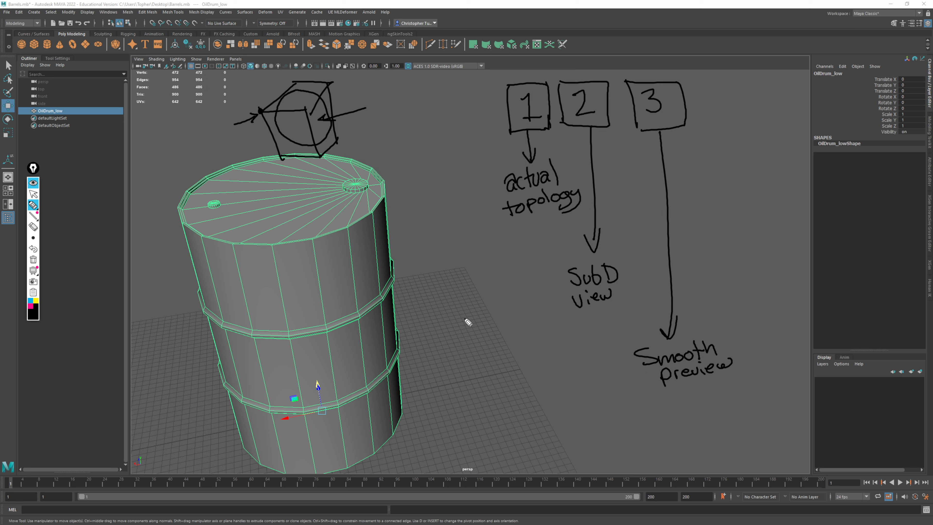
# Erase the cube sketch above the drum and display the drum mesh in its actual, unsmoothed topology
pyautogui.click(33, 227)
pyautogui.moveTo(382, 118)
pyautogui.mouseDown()
pyautogui.moveTo(352, 127)
pyautogui.moveTo(332, 152)
pyautogui.moveTo(297, 158)
pyautogui.mouseUp()
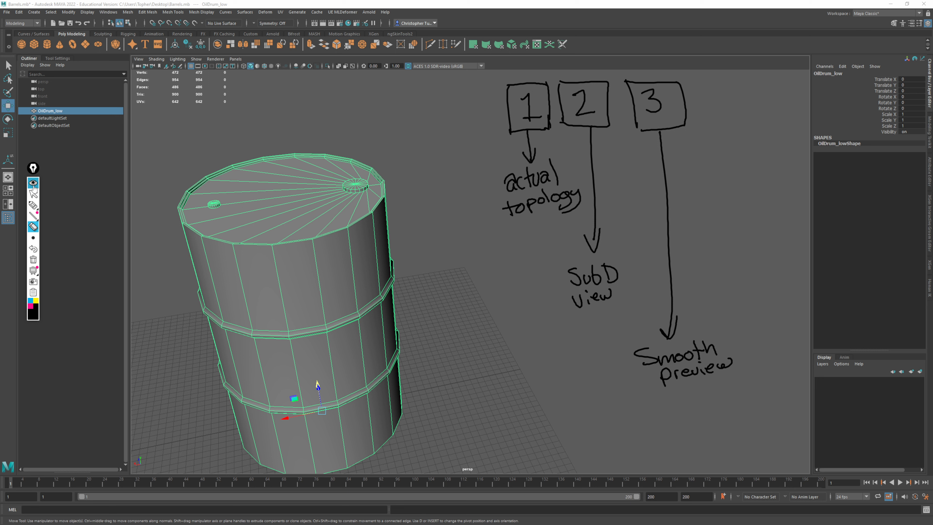
pyautogui.click(33, 194)
pyautogui.click(250, 226)
pyautogui.press('1')
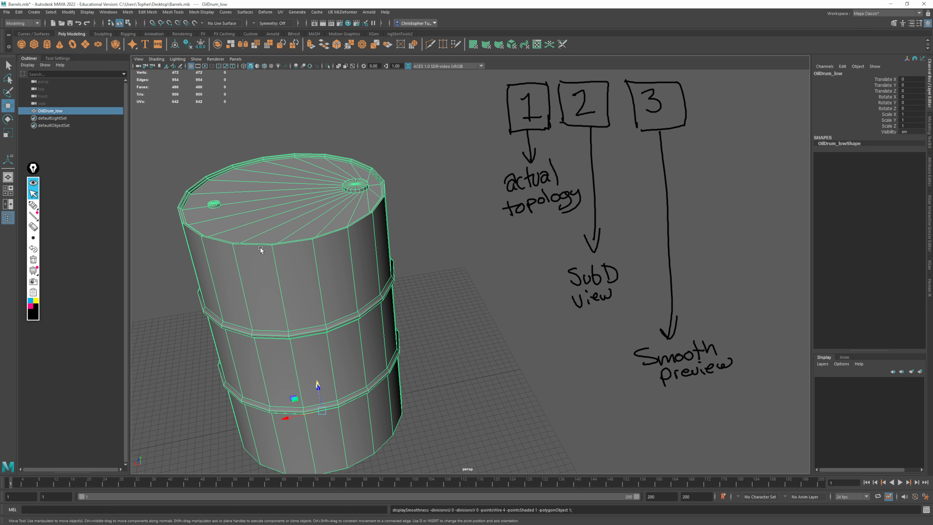
pyautogui.keyDown('alt'); pyautogui.moveTo(317, 260); pyautogui.dragTo(359, 256, button='middle'); pyautogui.keyUp('alt')
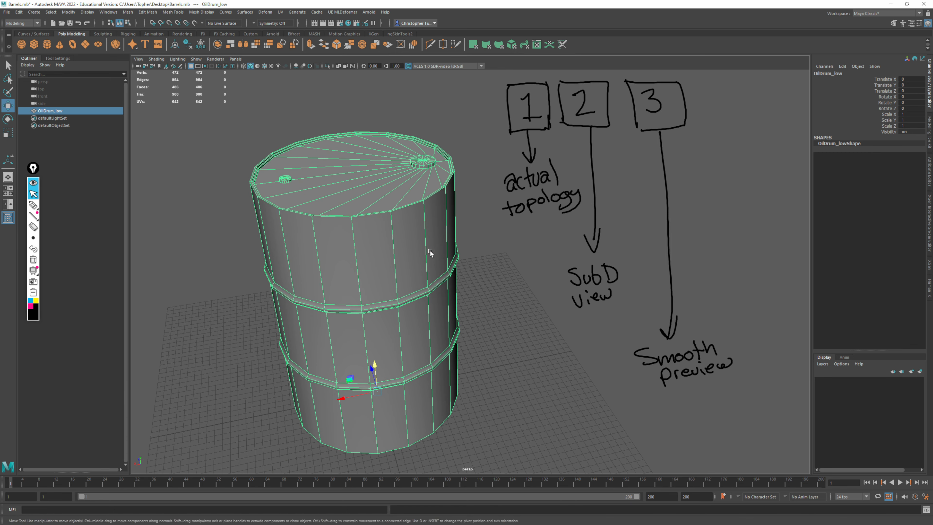
# Display the drum as a smooth preview with its original cage and examine the lid's cap up close
pyautogui.press('2')
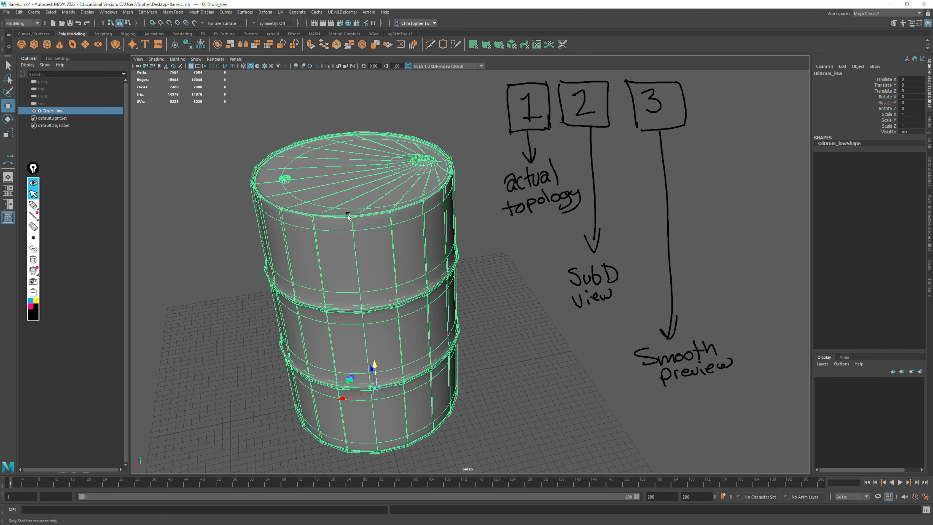
pyautogui.keyDown('alt'); pyautogui.moveTo(349, 218); pyautogui.dragTo(423, 324, button='right'); pyautogui.keyUp('alt')
pyautogui.keyDown('alt'); pyautogui.moveTo(444, 183); pyautogui.dragTo(440, 256, button='middle'); pyautogui.keyUp('alt')
pyautogui.keyDown('alt'); pyautogui.moveTo(440, 256); pyautogui.dragTo(401, 265); pyautogui.keyUp('alt')
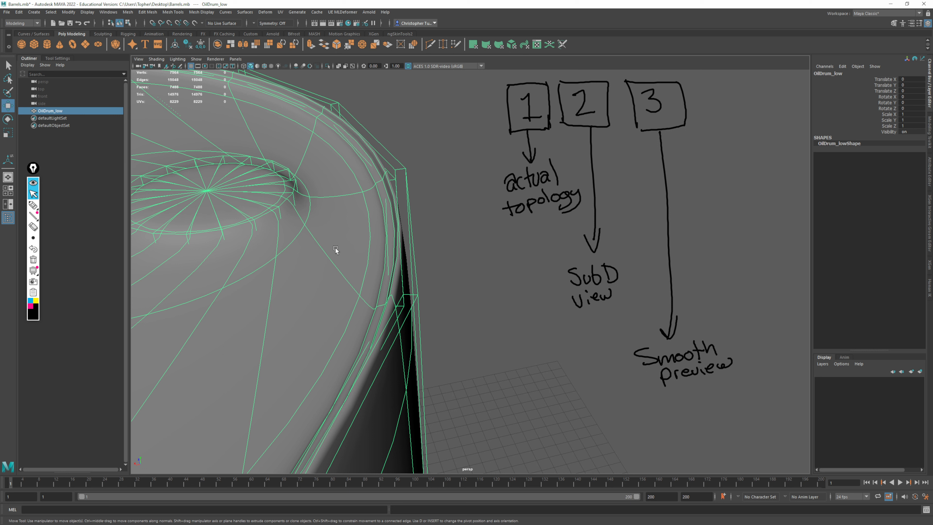
# Switch the drum to full smooth preview without the cage and examine the cap, rim and sides from several angles
pyautogui.press('3')
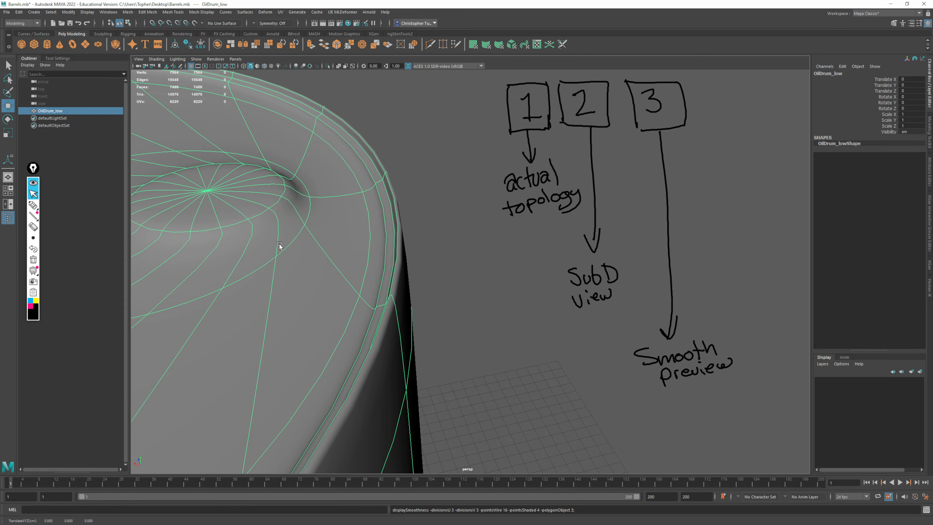
pyautogui.keyDown('alt'); pyautogui.moveTo(279, 246); pyautogui.dragTo(245, 202, button='right'); pyautogui.keyUp('alt')
pyautogui.keyDown('alt'); pyautogui.moveTo(245, 202); pyautogui.dragTo(412, 176, button='middle'); pyautogui.keyUp('alt')
pyautogui.keyDown('alt'); pyautogui.moveTo(411, 177); pyautogui.dragTo(294, 176, button='right'); pyautogui.keyUp('alt')
pyautogui.keyDown('alt'); pyautogui.moveTo(423, 244); pyautogui.dragTo(360, 251, button='middle'); pyautogui.keyUp('alt')
pyautogui.keyDown('alt'); pyautogui.moveTo(360, 251); pyautogui.dragTo(316, 236); pyautogui.keyUp('alt')
pyautogui.keyDown('alt'); pyautogui.moveTo(411, 265); pyautogui.dragTo(471, 272, button='right'); pyautogui.keyUp('alt')
pyautogui.keyDown('alt'); pyautogui.moveTo(471, 271); pyautogui.dragTo(485, 405, button='middle'); pyautogui.keyUp('alt')
pyautogui.keyDown('alt'); pyautogui.moveTo(434, 264); pyautogui.dragTo(354, 252); pyautogui.keyUp('alt')
pyautogui.keyDown('alt'); pyautogui.moveTo(354, 252); pyautogui.dragTo(404, 253, button='right'); pyautogui.keyUp('alt')
pyautogui.keyDown('alt'); pyautogui.moveTo(323, 238); pyautogui.dragTo(332, 256, button='middle'); pyautogui.keyUp('alt')
pyautogui.keyDown('alt'); pyautogui.moveTo(333, 256); pyautogui.dragTo(264, 177); pyautogui.keyUp('alt')
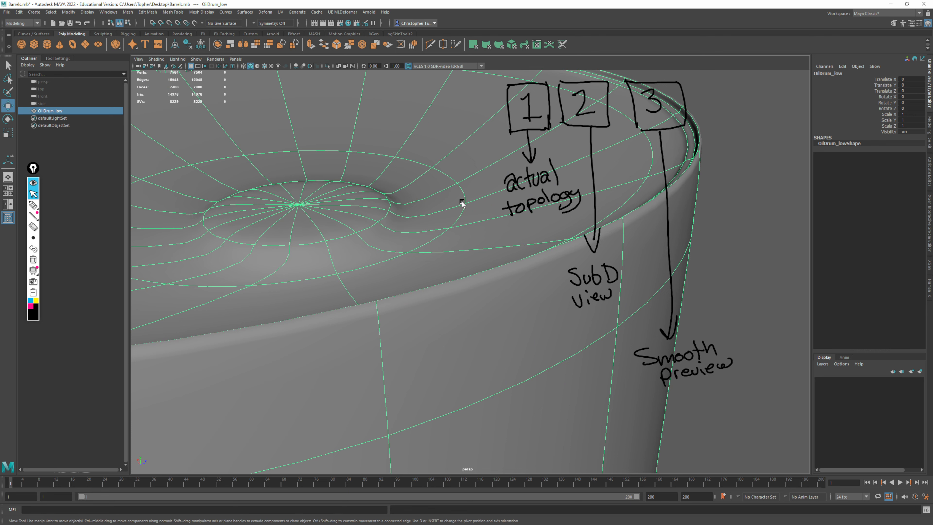
pyautogui.keyDown('alt'); pyautogui.moveTo(433, 254); pyautogui.dragTo(338, 171, button='right'); pyautogui.keyUp('alt')
pyautogui.keyDown('alt'); pyautogui.moveTo(349, 200); pyautogui.dragTo(436, 211); pyautogui.keyUp('alt')
pyautogui.keyDown('alt'); pyautogui.moveTo(437, 216); pyautogui.dragTo(418, 174, button='middle'); pyautogui.keyUp('alt')
# Return the drum to its unsmoothed display and hide the handwritten annotations
pyautogui.press('1')
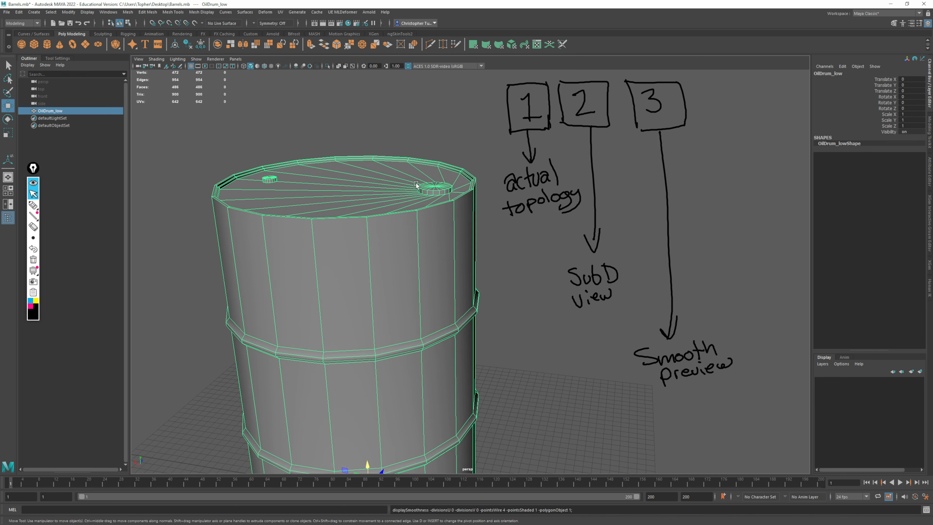
pyautogui.keyDown('alt'); pyautogui.moveTo(478, 209); pyautogui.dragTo(458, 198, button='right'); pyautogui.keyUp('alt')
pyautogui.keyDown('alt'); pyautogui.moveTo(458, 198); pyautogui.dragTo(443, 166, button='middle'); pyautogui.keyUp('alt')
pyautogui.keyDown('alt'); pyautogui.moveTo(443, 166); pyautogui.dragTo(445, 183); pyautogui.keyUp('alt')
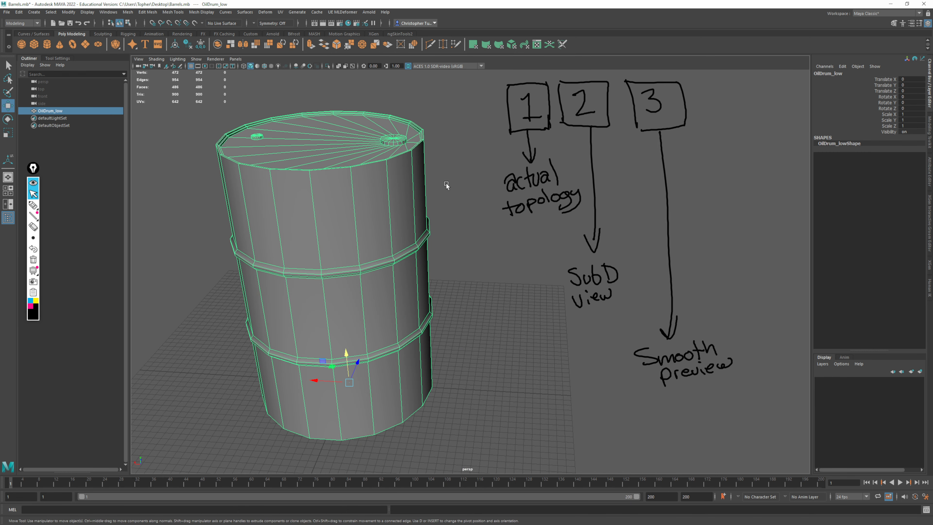
pyautogui.click(33, 181)
pyautogui.keyDown('alt'); pyautogui.moveTo(455, 227); pyautogui.dragTo(540, 232, button='middle'); pyautogui.keyUp('alt')
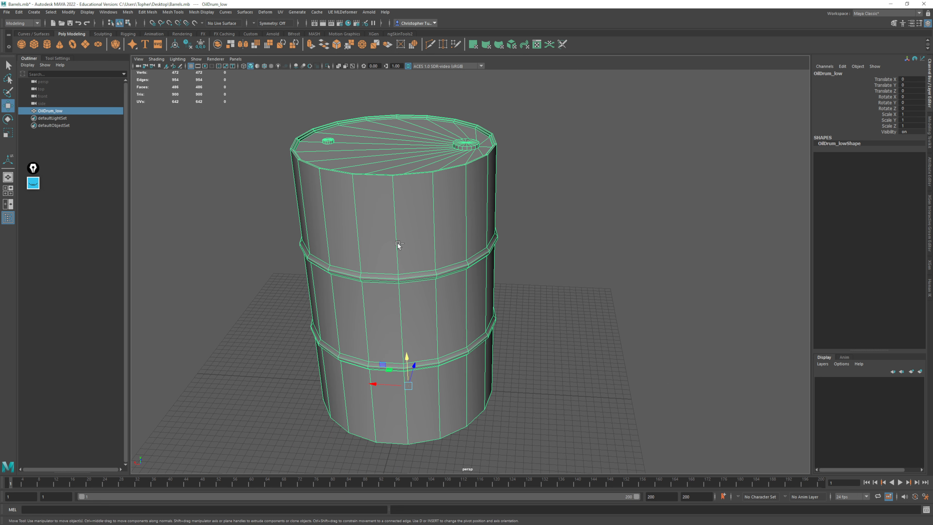
# Duplicate the OilDrum_low mesh and rename the copy OilDrum_high
pyautogui.hotkey('ctrl', 'd')
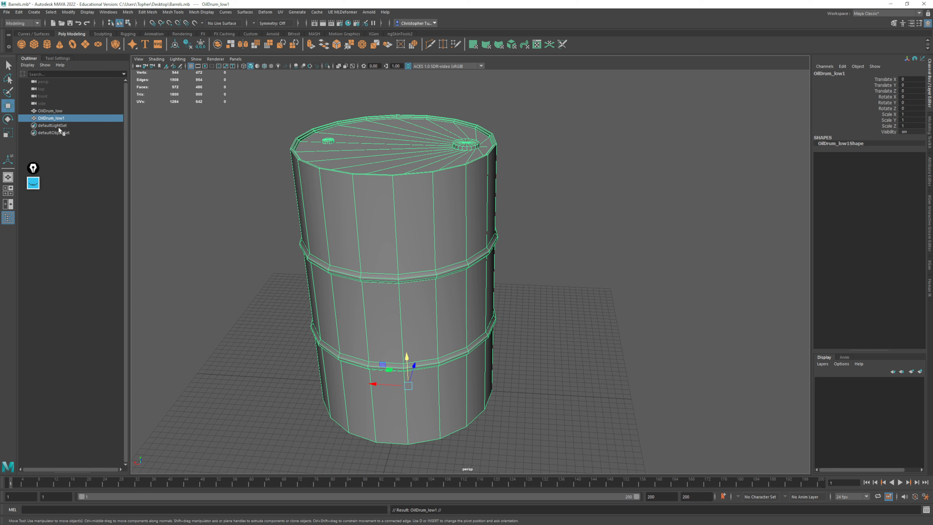
pyautogui.doubleClick(62, 118)
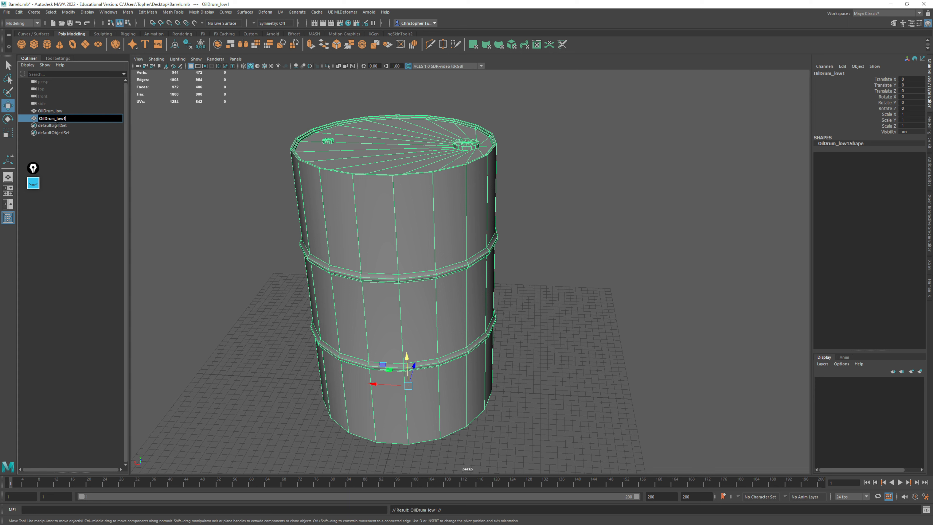
pyautogui.moveTo(66, 118); pyautogui.dragTo(55, 119)
pyautogui.press('Return')
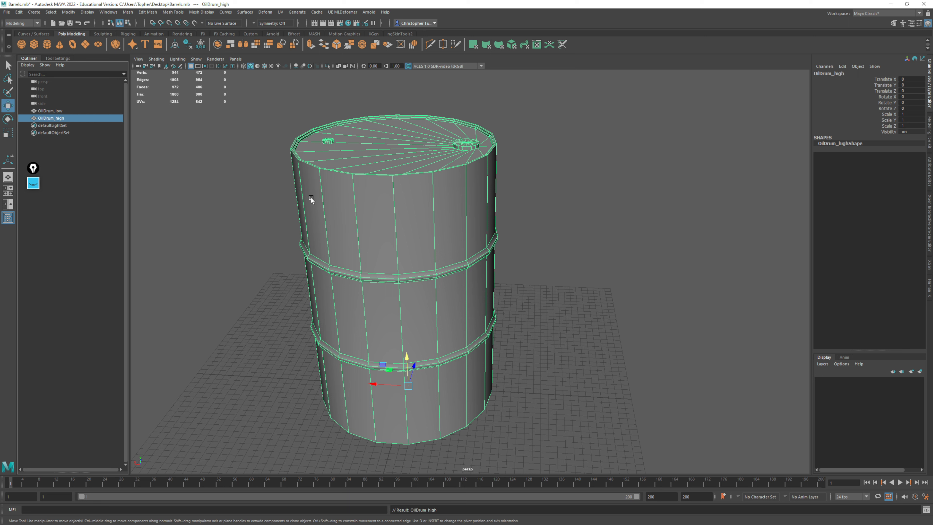
# Hide the OilDrum_low mesh so that only the high version is displayed
pyautogui.click(50, 112)
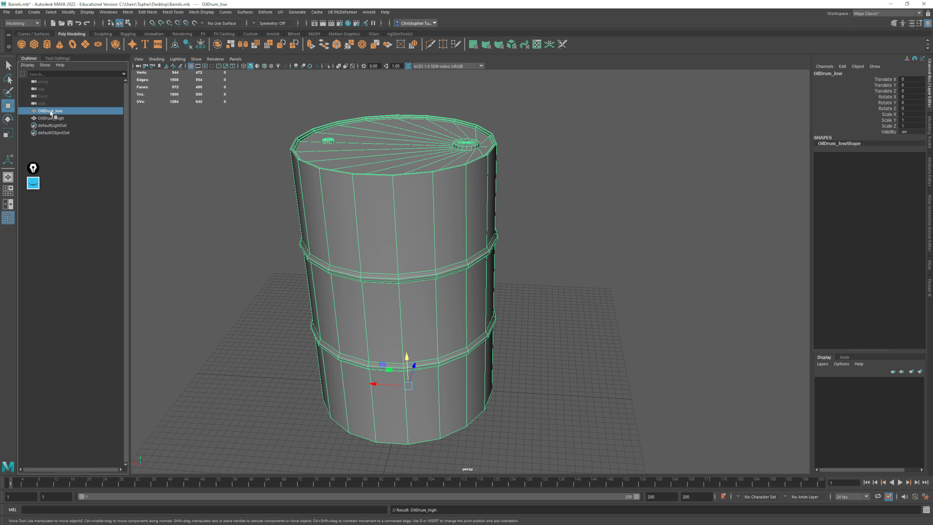
pyautogui.middleClick(534, 265)
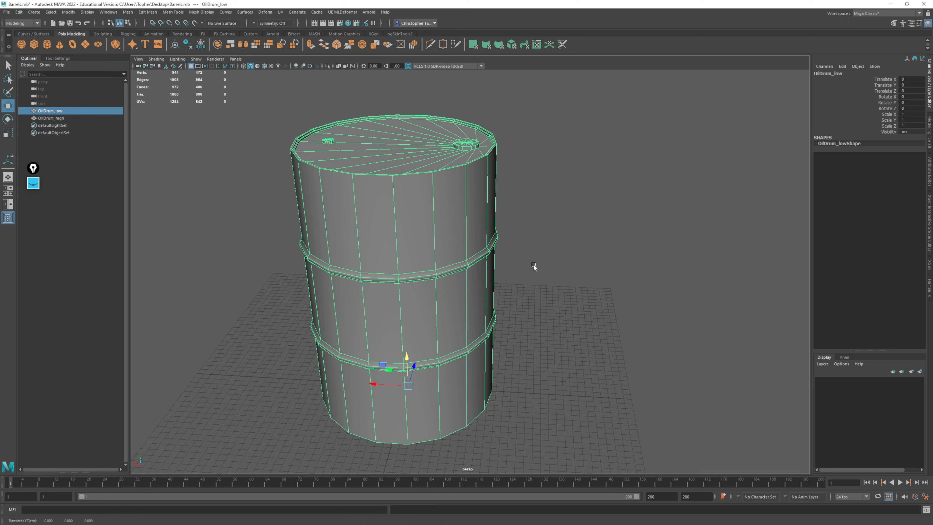
pyautogui.press('h')
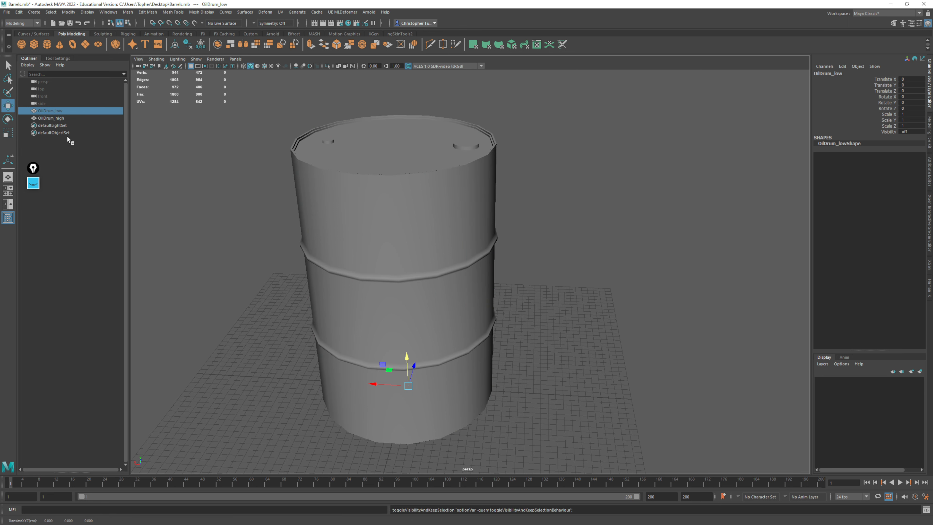
# Select the OilDrum_high mesh, consult the handwritten display-mode annotations, and switch the mesh to smooth preview
pyautogui.click(58, 118)
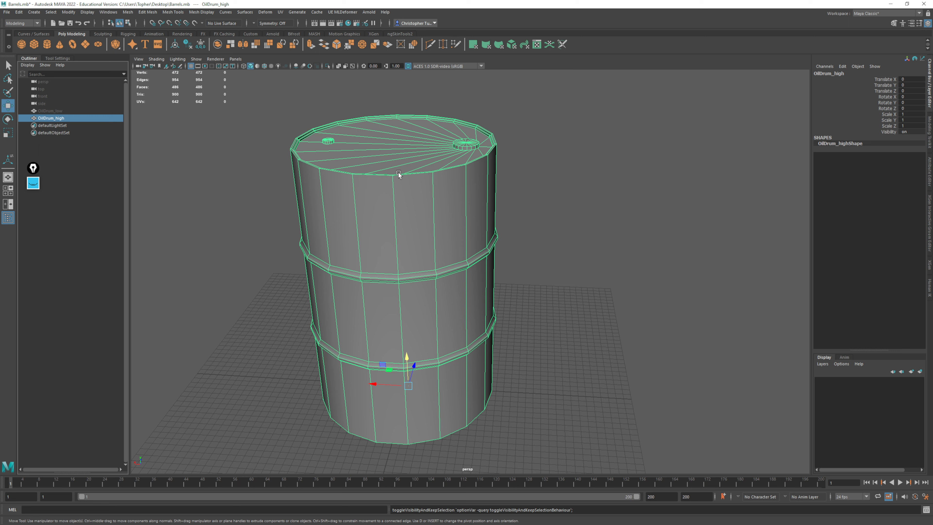
pyautogui.click(34, 183)
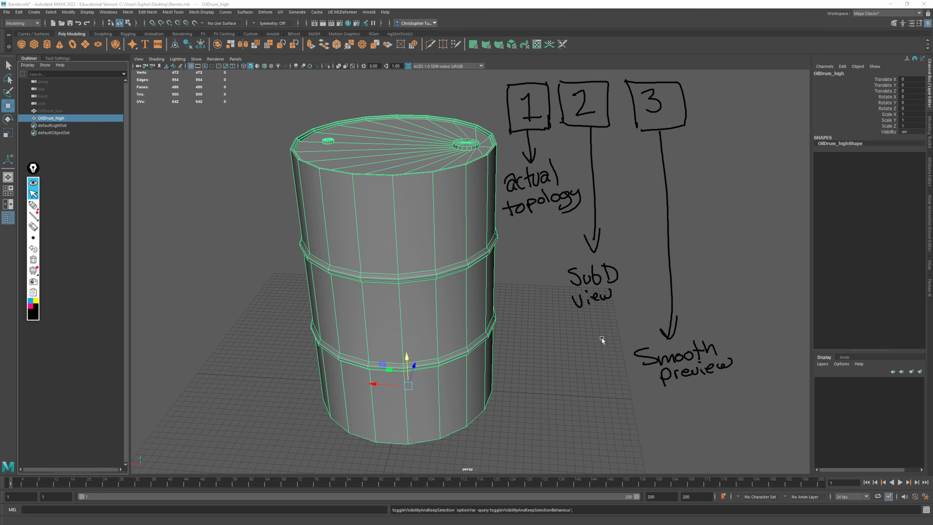
pyautogui.keyDown('alt'); pyautogui.moveTo(418, 260); pyautogui.dragTo(441, 244); pyautogui.keyUp('alt')
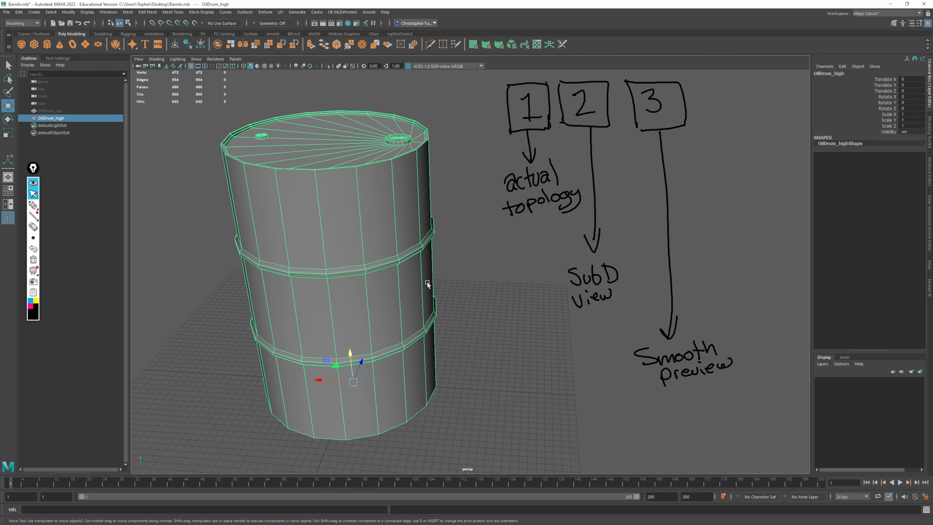
pyautogui.click(34, 184)
pyautogui.press('3')
# Examine the smoothed drum's side ribs up close and clear the selection
pyautogui.keyDown('alt'); pyautogui.moveTo(456, 231); pyautogui.dragTo(502, 264, button='middle'); pyautogui.keyUp('alt')
pyautogui.keyDown('alt'); pyautogui.moveTo(501, 264); pyautogui.dragTo(550, 323, button='right'); pyautogui.keyUp('alt')
pyautogui.keyDown('alt'); pyautogui.moveTo(550, 322); pyautogui.dragTo(570, 298); pyautogui.keyUp('alt')
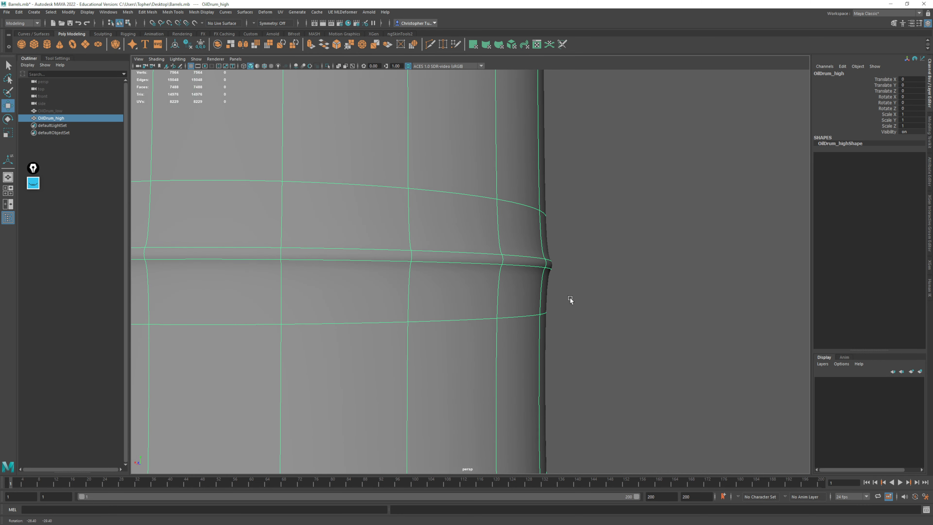
pyautogui.keyDown('alt'); pyautogui.moveTo(570, 298); pyautogui.dragTo(334, 247, button='right'); pyautogui.keyUp('alt')
pyautogui.keyDown('alt'); pyautogui.moveTo(334, 246); pyautogui.dragTo(510, 284); pyautogui.keyUp('alt')
pyautogui.click(551, 281)
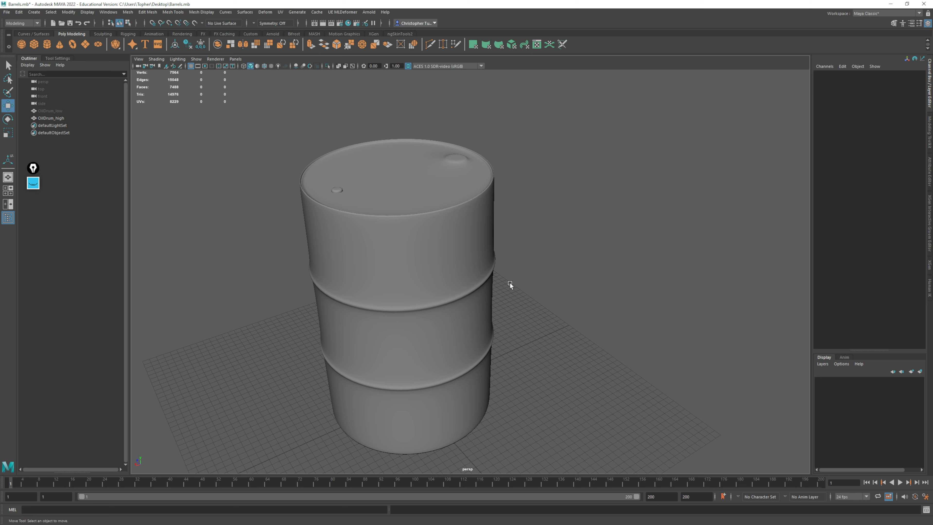
# Examine the smoothed drum's top rim, both caps and the ribs along its sides from several angles
pyautogui.keyDown('alt'); pyautogui.moveTo(506, 175); pyautogui.dragTo(481, 312, button='right'); pyautogui.keyUp('alt')
pyautogui.keyDown('alt'); pyautogui.moveTo(481, 312); pyautogui.dragTo(537, 230); pyautogui.keyUp('alt')
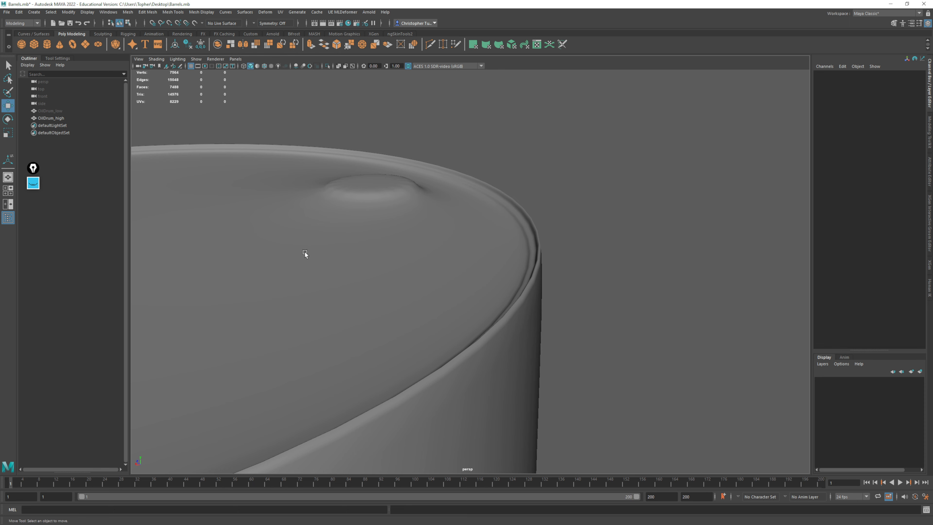
pyautogui.keyDown('alt'); pyautogui.moveTo(304, 252); pyautogui.dragTo(381, 258); pyautogui.keyUp('alt')
pyautogui.keyDown('alt'); pyautogui.moveTo(452, 234); pyautogui.dragTo(451, 265); pyautogui.keyUp('alt')
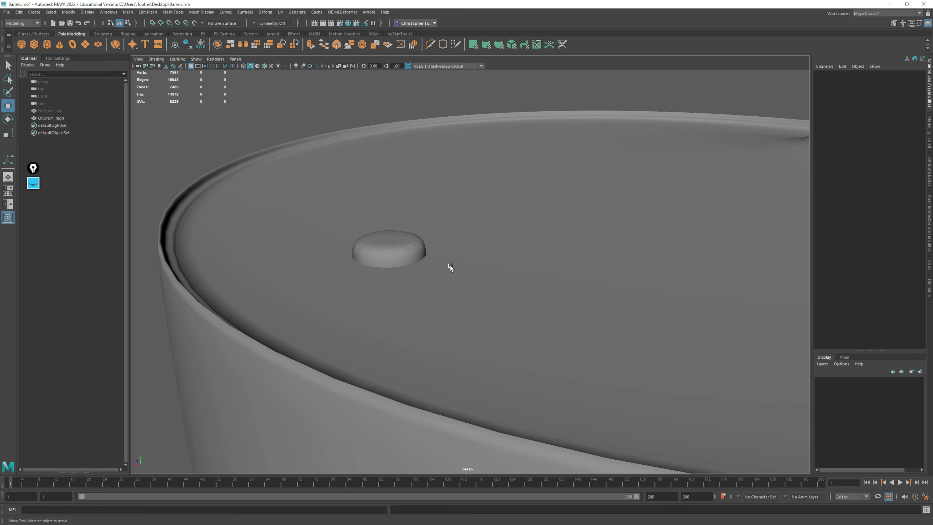
pyautogui.keyDown('alt'); pyautogui.moveTo(389, 249); pyautogui.dragTo(409, 298, button='right'); pyautogui.keyUp('alt')
pyautogui.keyDown('alt'); pyautogui.moveTo(409, 299); pyautogui.dragTo(435, 295, button='middle'); pyautogui.keyUp('alt')
pyautogui.keyDown('alt'); pyautogui.moveTo(509, 273); pyautogui.dragTo(384, 184, button='right'); pyautogui.keyUp('alt')
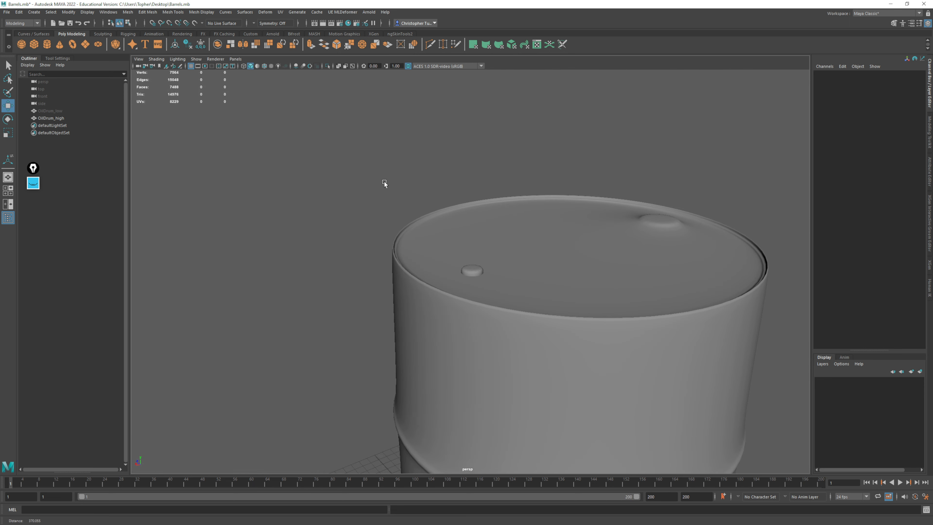
pyautogui.keyDown('alt'); pyautogui.moveTo(534, 240); pyautogui.dragTo(517, 205, button='middle'); pyautogui.keyUp('alt')
pyautogui.keyDown('alt'); pyautogui.moveTo(517, 205); pyautogui.dragTo(581, 197); pyautogui.keyUp('alt')
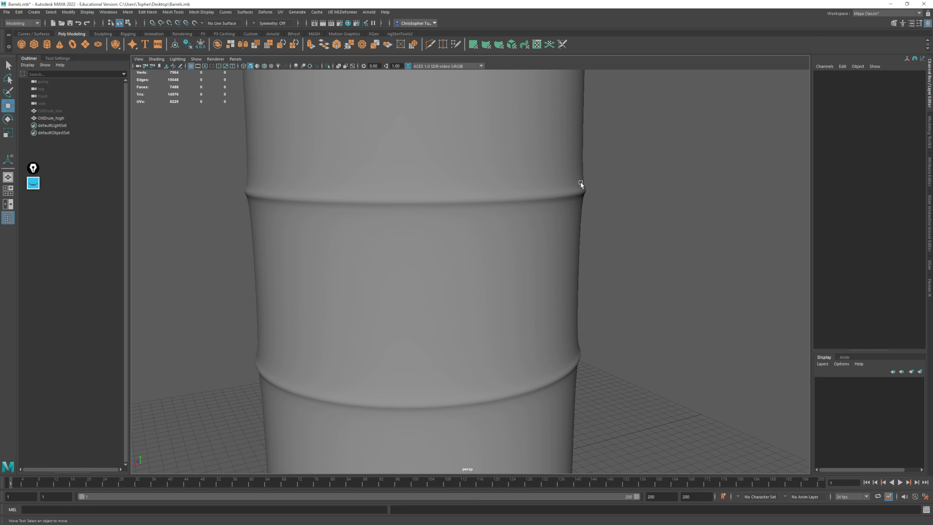
pyautogui.keyDown('alt'); pyautogui.moveTo(600, 197); pyautogui.dragTo(564, 233, button='middle'); pyautogui.keyUp('alt')
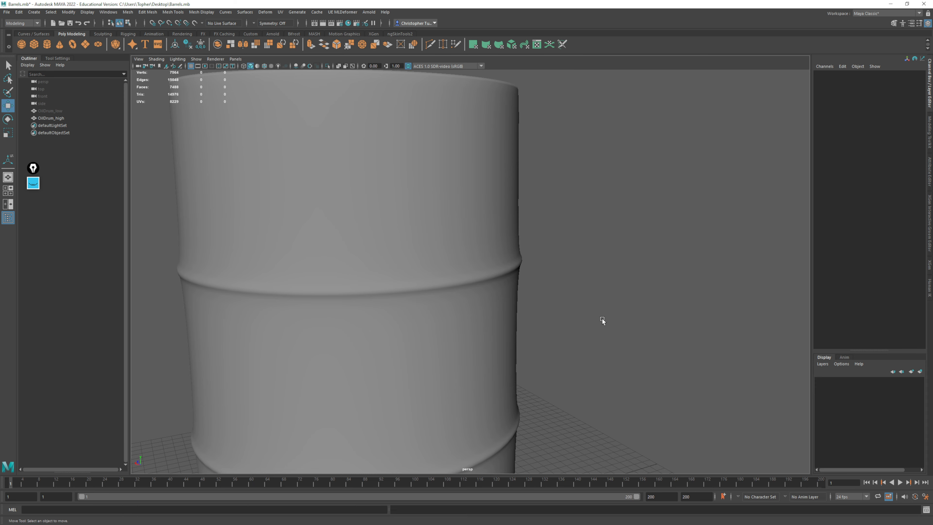
pyautogui.keyDown('alt'); pyautogui.moveTo(602, 318); pyautogui.dragTo(526, 266, button='right'); pyautogui.keyUp('alt')
pyautogui.keyDown('alt'); pyautogui.moveTo(527, 267); pyautogui.dragTo(567, 244, button='middle'); pyautogui.keyUp('alt')
# Display the Modeling Toolkit for the OilDrum_high mesh and switch to edge selection with no edges selected
pyautogui.click(522, 254)
pyautogui.keyDown('alt'); pyautogui.moveTo(523, 254); pyautogui.dragTo(625, 243); pyautogui.keyUp('alt')
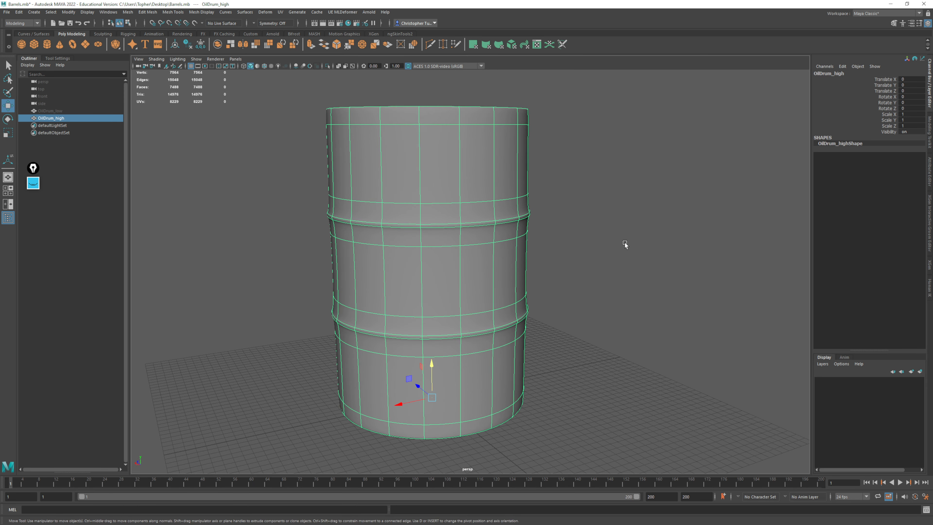
pyautogui.click(930, 146)
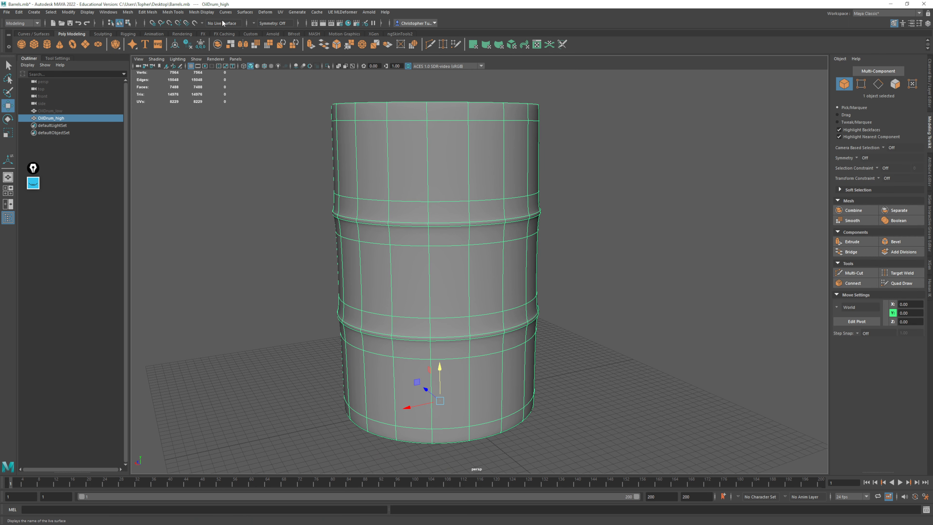
pyautogui.click(180, 13)
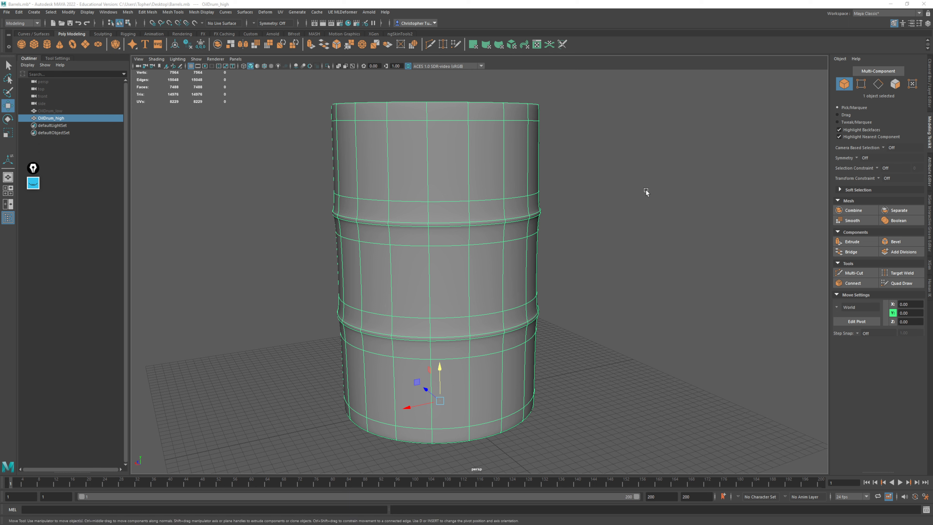
pyautogui.click(878, 83)
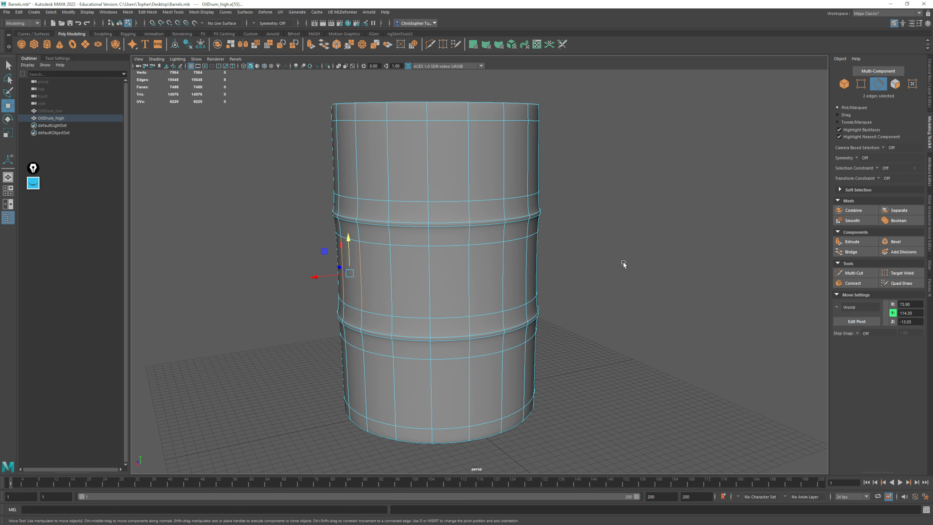
pyautogui.click(667, 420)
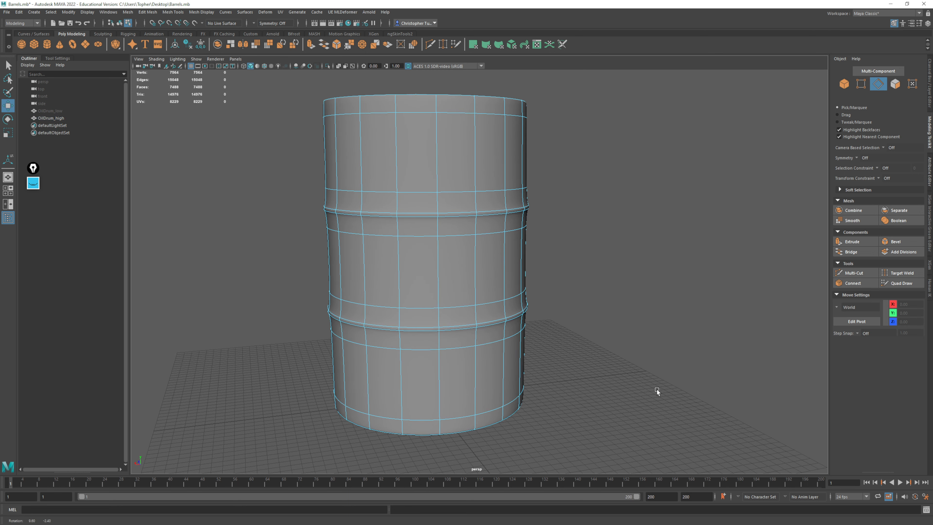
# Return the drum to its unsmoothed display and select the edge loops directly above and below both side ribs
pyautogui.scroll(5, 647, 388)
pyautogui.scroll(-4, 606, 313)
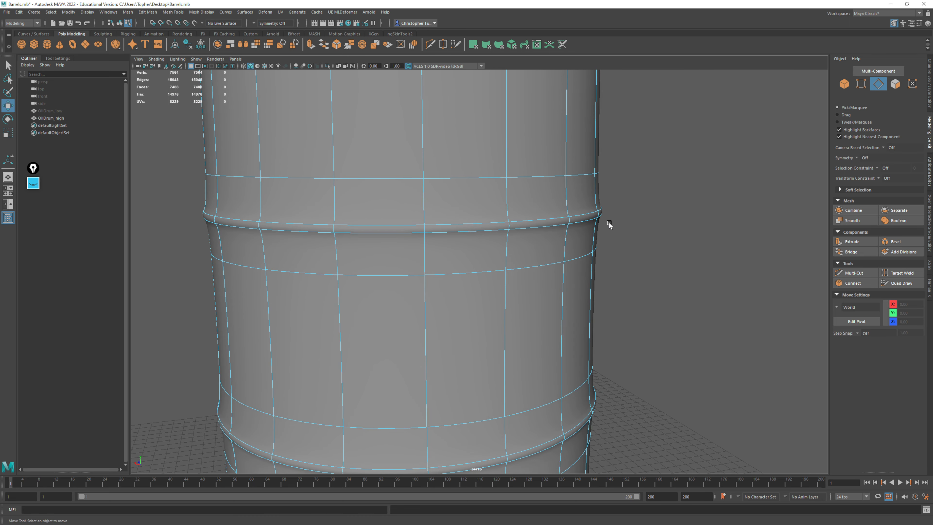
pyautogui.press('1')
pyautogui.click(33, 183)
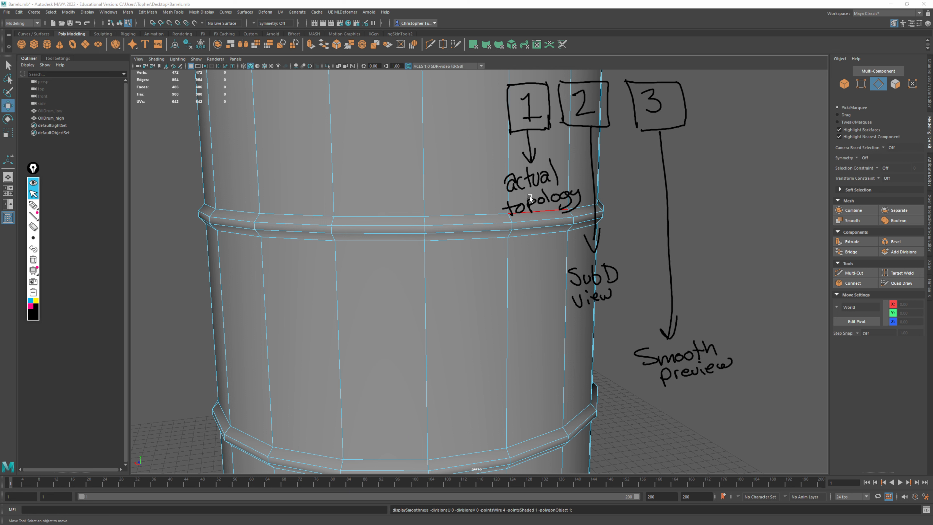
pyautogui.click(33, 182)
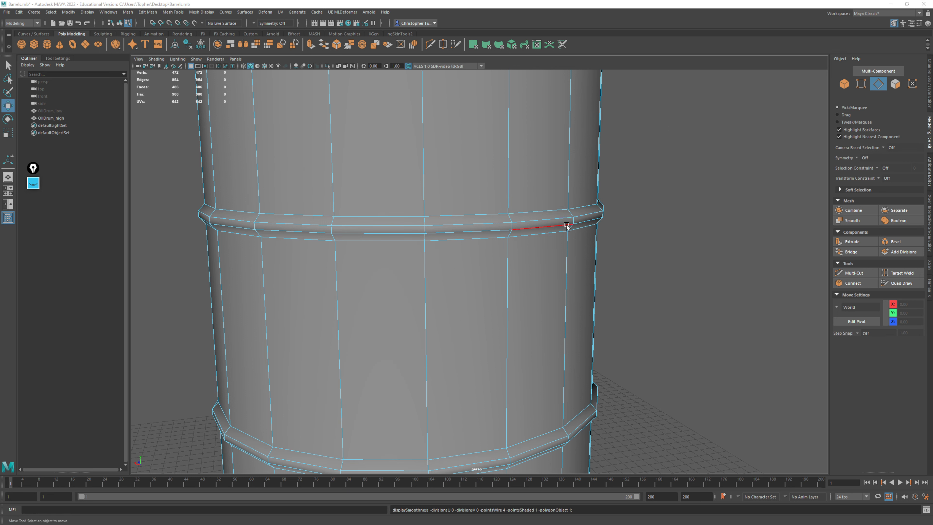
pyautogui.doubleClick(542, 227)
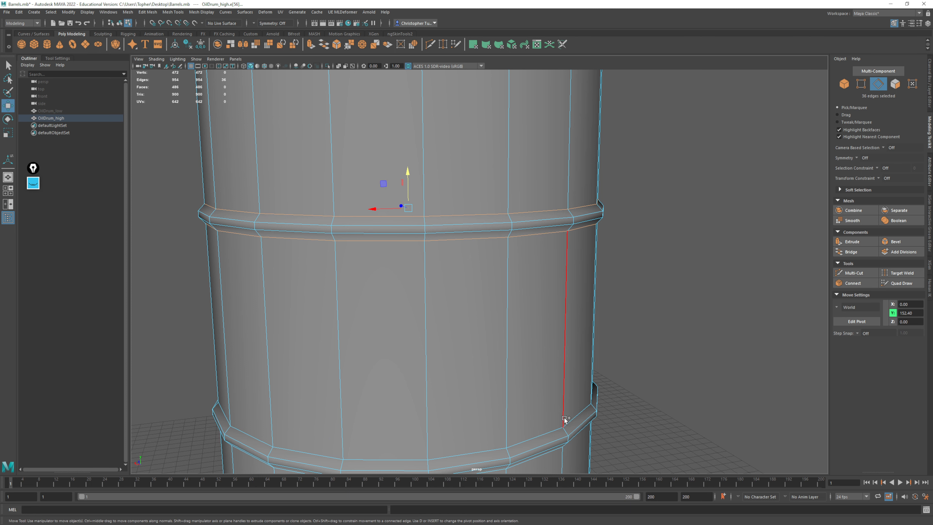
pyautogui.keyDown('shift'); pyautogui.doubleClick(562, 426); pyautogui.keyUp('shift')
pyautogui.keyDown('alt'); pyautogui.moveTo(564, 421); pyautogui.dragTo(579, 308); pyautogui.keyUp('alt')
pyautogui.keyDown('shift'); pyautogui.doubleClick(543, 373); pyautogui.keyUp('shift')
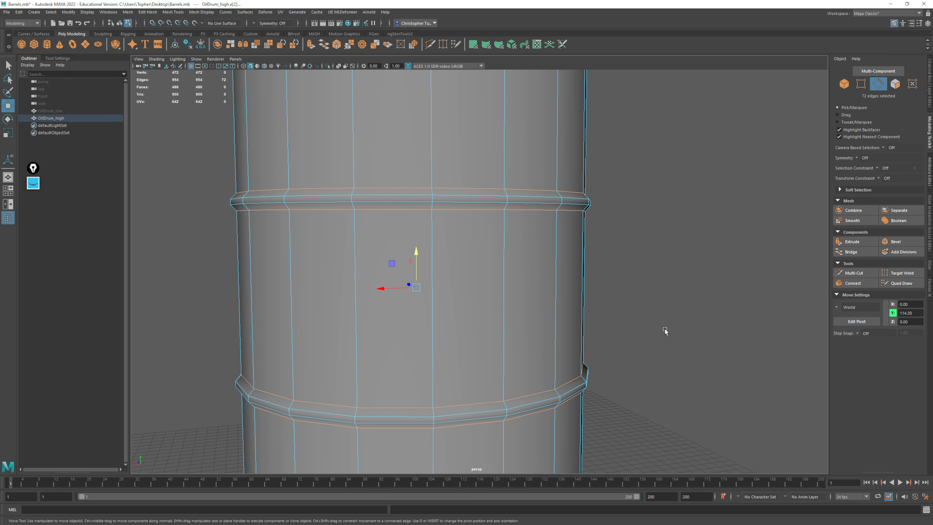
# Turn on smooth preview and sharpen the four selected rib edge loops with the Crease Tool
pyautogui.middleClick(676, 286)
pyautogui.press('3')
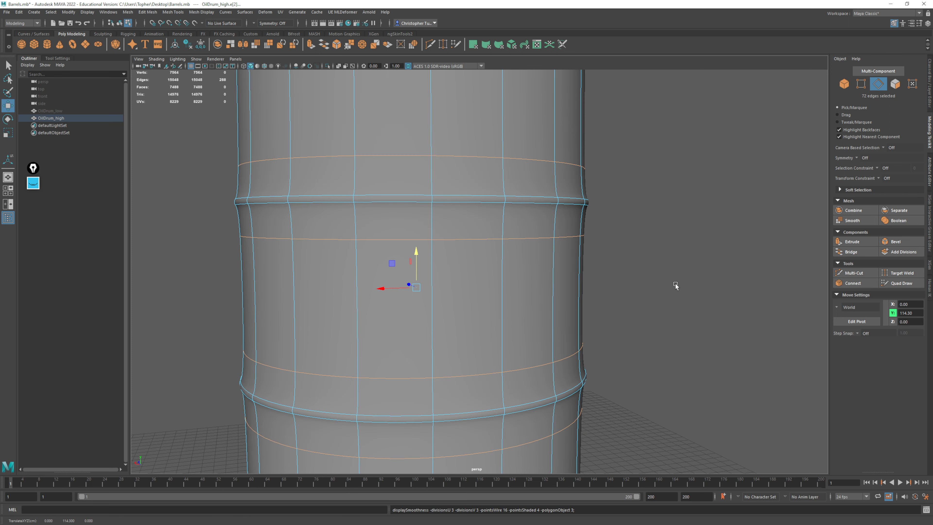
pyautogui.scroll(-5, 628, 290)
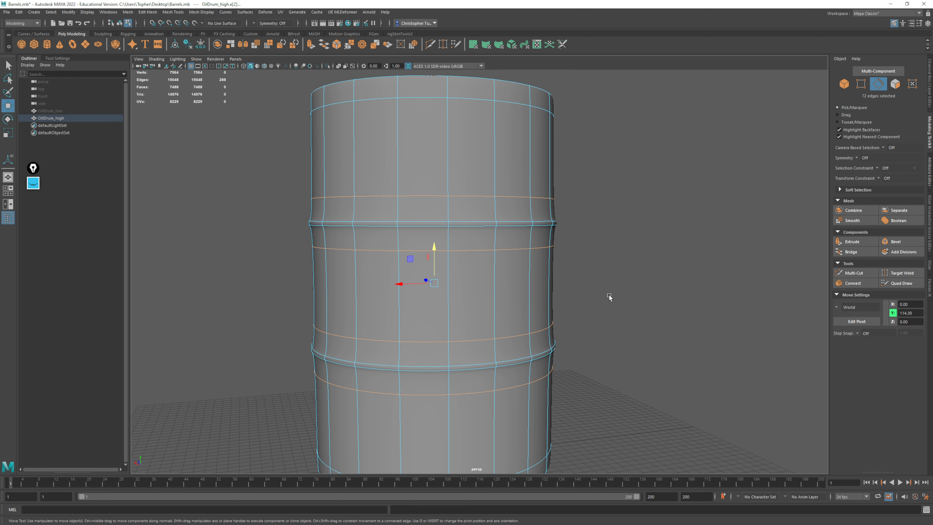
pyautogui.click(181, 12)
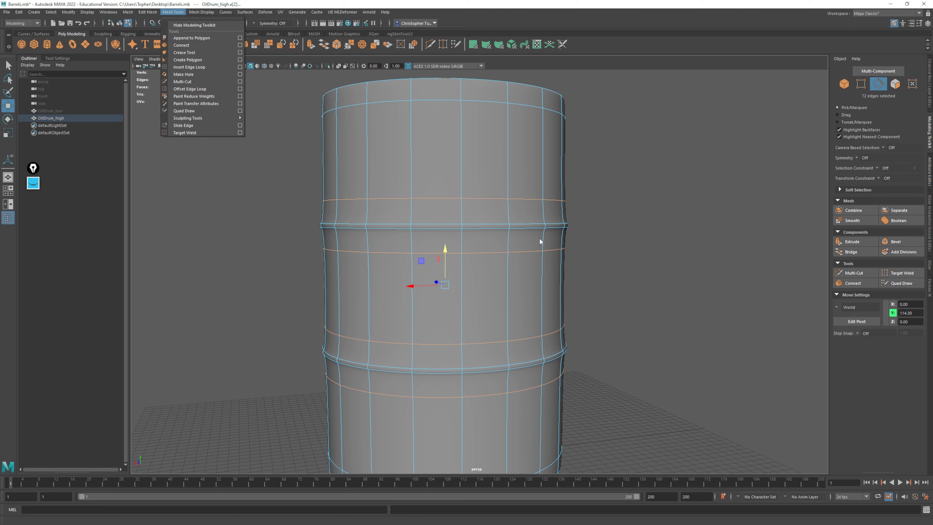
pyautogui.click(189, 54)
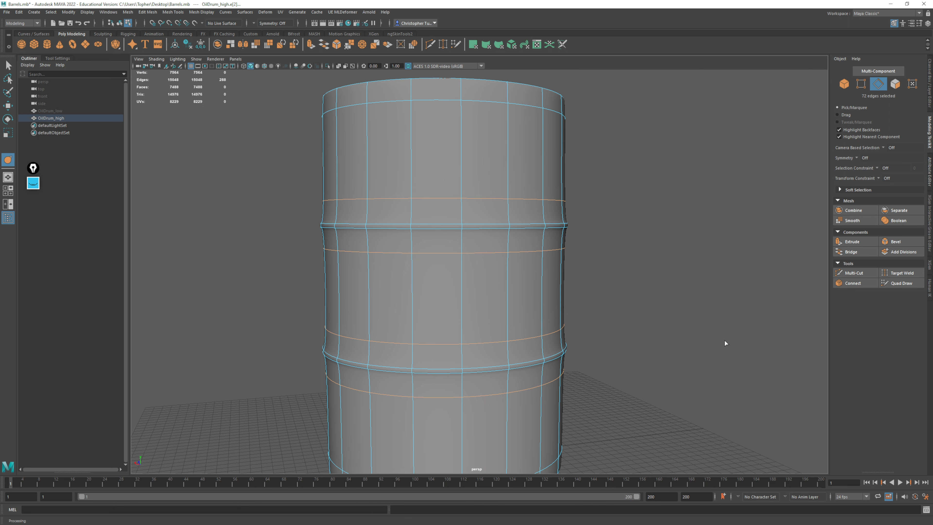
pyautogui.keyDown('alt'); pyautogui.moveTo(642, 225); pyautogui.dragTo(599, 203, button='middle'); pyautogui.keyUp('alt')
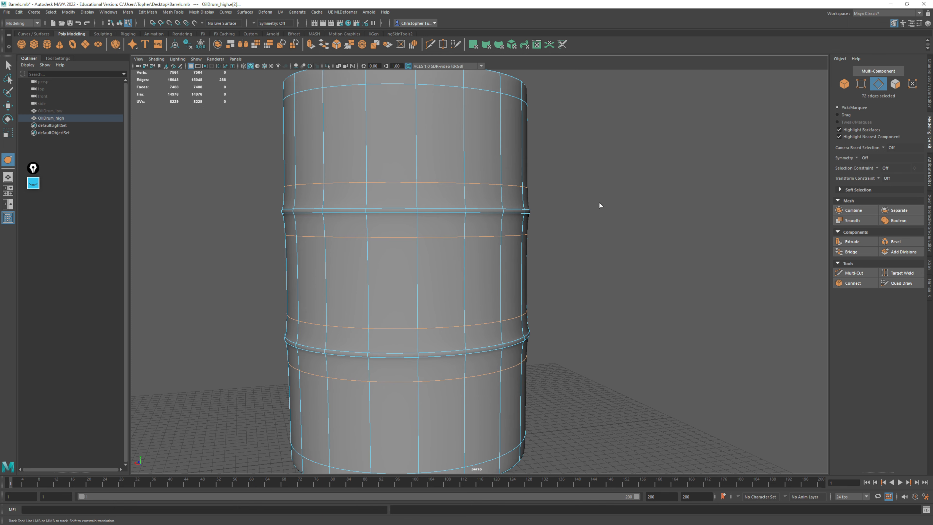
pyautogui.moveTo(565, 176); pyautogui.dragTo(681, 179, button='middle')
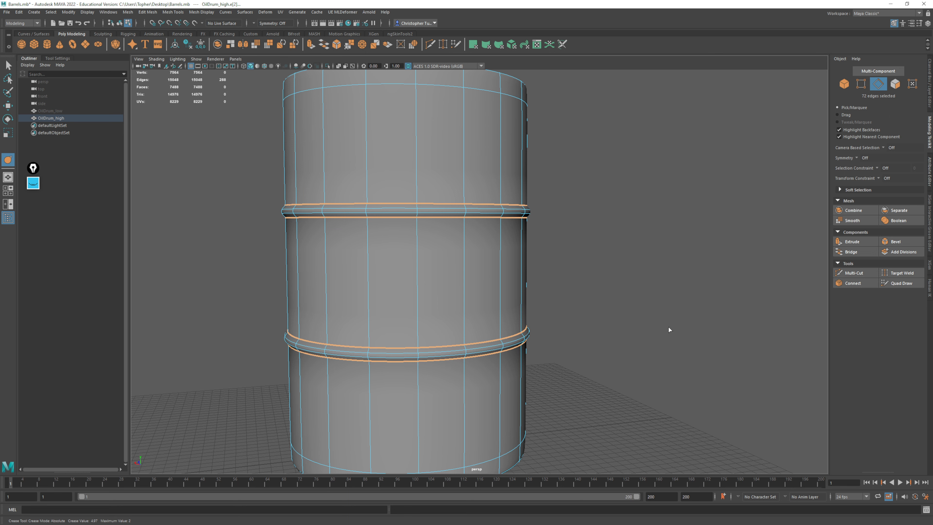
pyautogui.keyDown('alt'); pyautogui.moveTo(484, 187); pyautogui.dragTo(615, 358, button='right'); pyautogui.keyUp('alt')
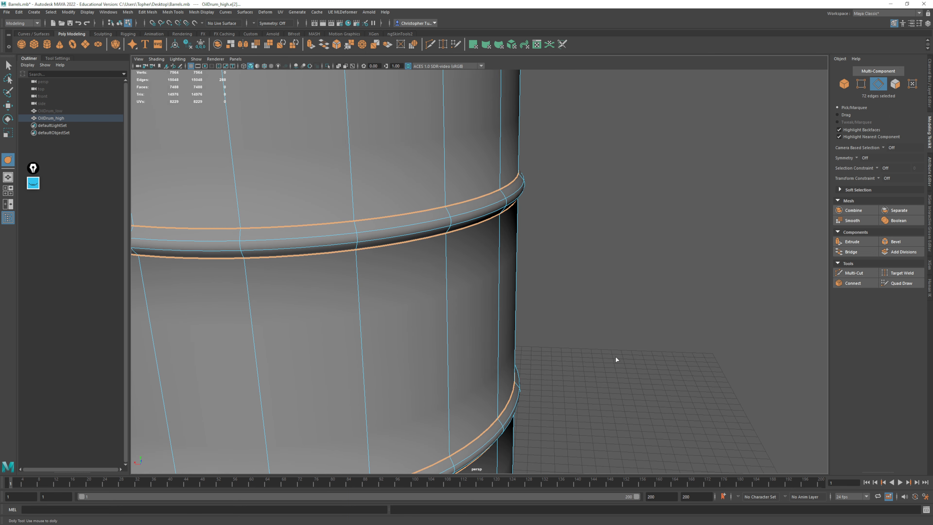
pyautogui.click(581, 224)
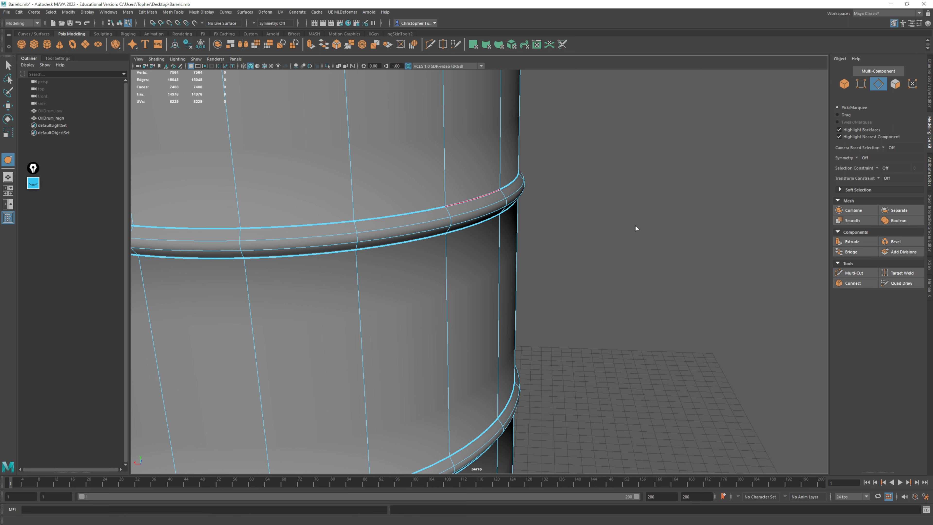
# Return to object mode with nothing selected and examine the creased ribs up close and from above
pyautogui.press('F8')
pyautogui.click(673, 282)
pyautogui.keyDown('alt'); pyautogui.moveTo(672, 279); pyautogui.dragTo(579, 180, button='right'); pyautogui.keyUp('alt')
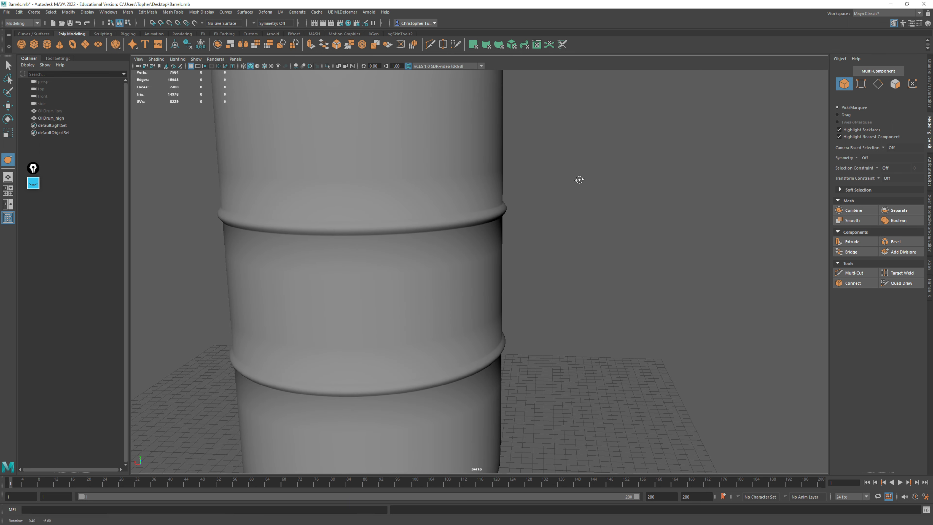
pyautogui.keyDown('alt'); pyautogui.moveTo(579, 180); pyautogui.dragTo(581, 173); pyautogui.keyUp('alt')
pyautogui.keyDown('alt'); pyautogui.moveTo(582, 173); pyautogui.dragTo(603, 338, button='right'); pyautogui.keyUp('alt')
pyautogui.keyDown('alt'); pyautogui.moveTo(506, 198); pyautogui.dragTo(525, 252, button='middle'); pyautogui.keyUp('alt')
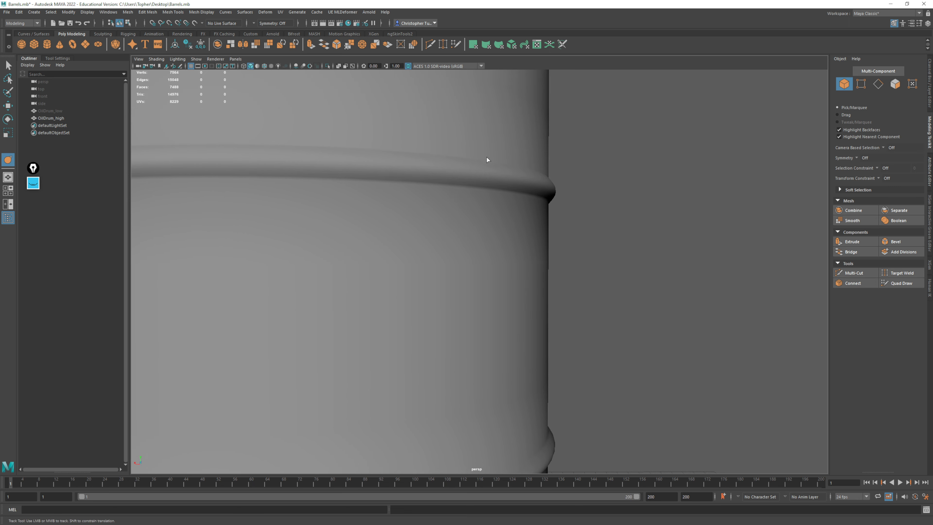
pyautogui.press('f')
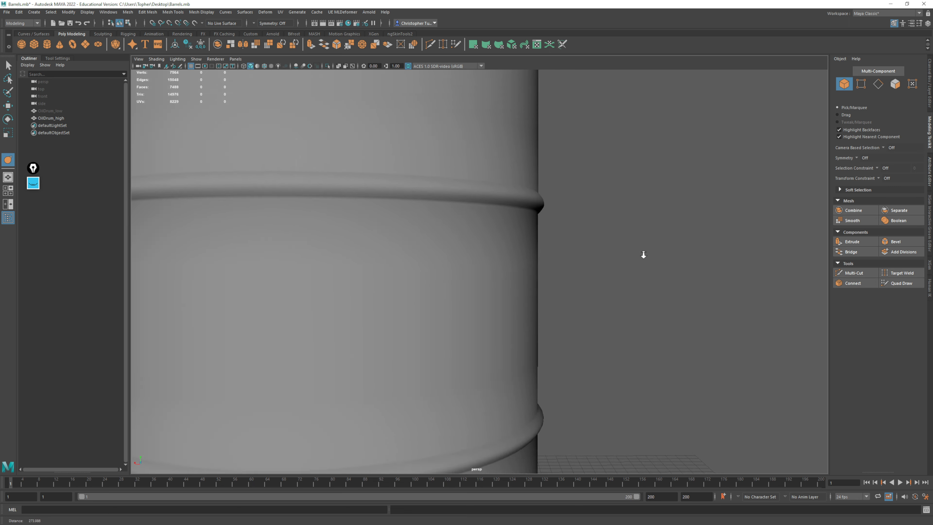
pyautogui.keyDown('alt'); pyautogui.moveTo(559, 242); pyautogui.dragTo(550, 264); pyautogui.keyUp('alt')
pyautogui.keyDown('alt'); pyautogui.moveTo(550, 264); pyautogui.dragTo(536, 328, button='right'); pyautogui.keyUp('alt')
pyautogui.keyDown('alt'); pyautogui.moveTo(525, 324); pyautogui.dragTo(606, 236, button='middle'); pyautogui.keyUp('alt')
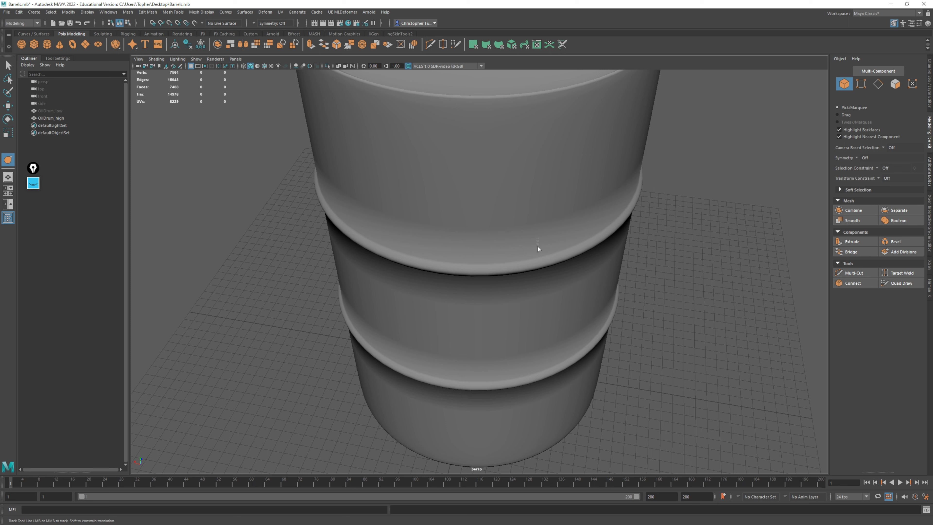
# Compare the creased OilDrum_high mesh in unsmoothed and smooth preview display, looking over the ribs and the lid
pyautogui.click(537, 247)
pyautogui.press('1')
pyautogui.click(676, 276)
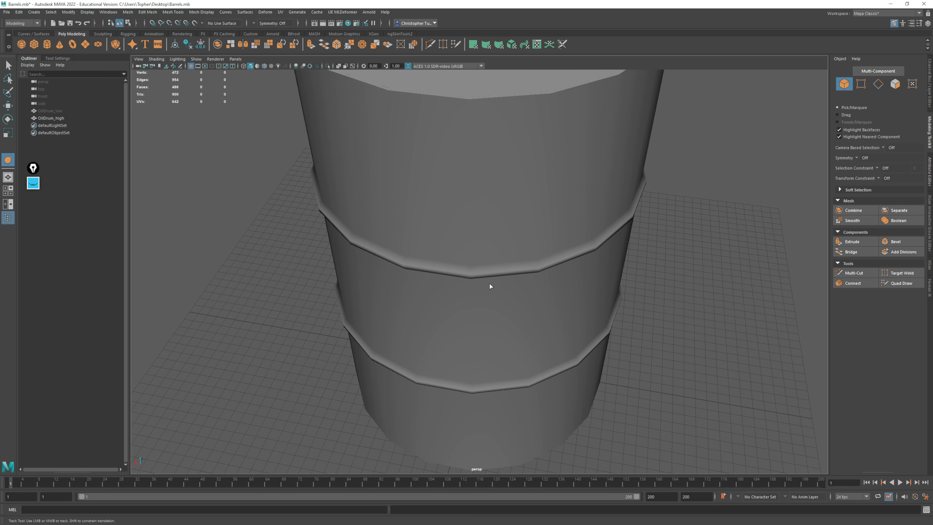
pyautogui.click(491, 257)
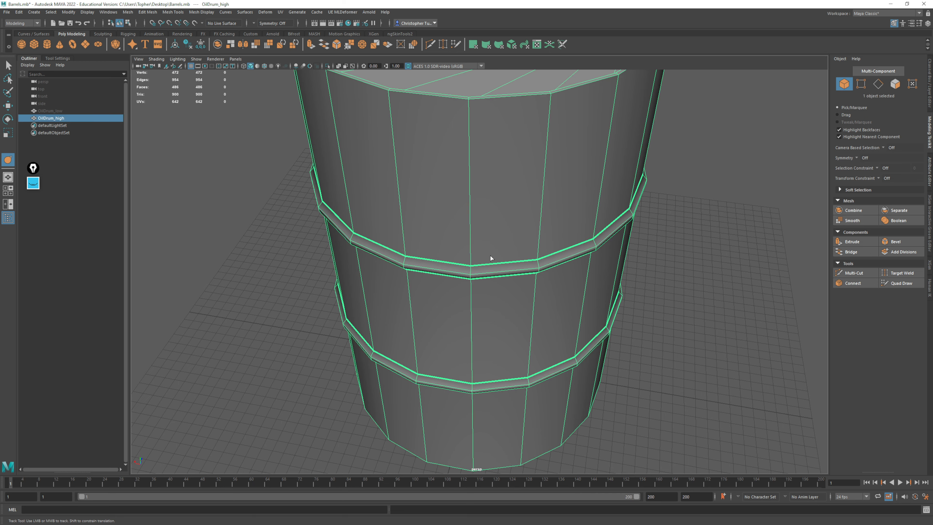
pyautogui.press('3')
pyautogui.keyDown('alt'); pyautogui.moveTo(608, 168); pyautogui.dragTo(585, 271); pyautogui.keyUp('alt')
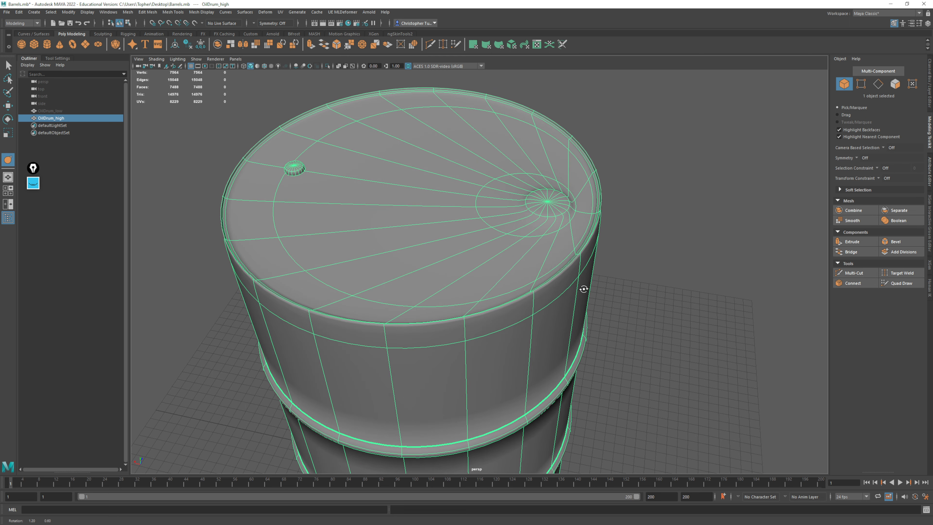
# Return the drum to its unsmoothed display and select the edge loops around the top rim's outer, middle and inner ledges
pyautogui.click(877, 83)
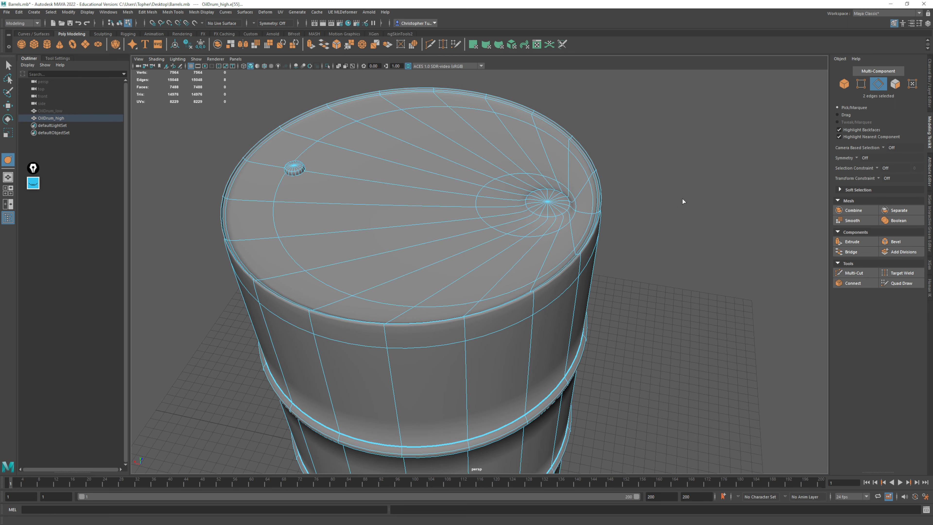
pyautogui.press('1')
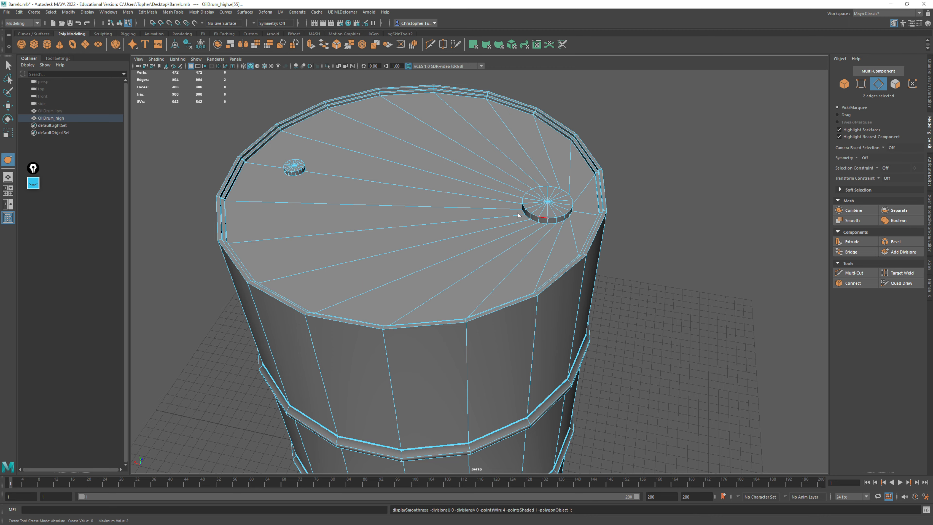
pyautogui.keyDown('alt'); pyautogui.moveTo(518, 212); pyautogui.dragTo(465, 203); pyautogui.keyUp('alt')
pyautogui.keyDown('alt'); pyautogui.moveTo(465, 203); pyautogui.dragTo(640, 333, button='right'); pyautogui.keyUp('alt')
pyautogui.keyDown('alt'); pyautogui.moveTo(599, 235); pyautogui.dragTo(554, 308, button='middle'); pyautogui.keyUp('alt')
pyautogui.keyDown('alt'); pyautogui.moveTo(553, 309); pyautogui.dragTo(546, 293); pyautogui.keyUp('alt')
pyautogui.keyDown('alt'); pyautogui.moveTo(546, 293); pyautogui.dragTo(529, 265, button='middle'); pyautogui.keyUp('alt')
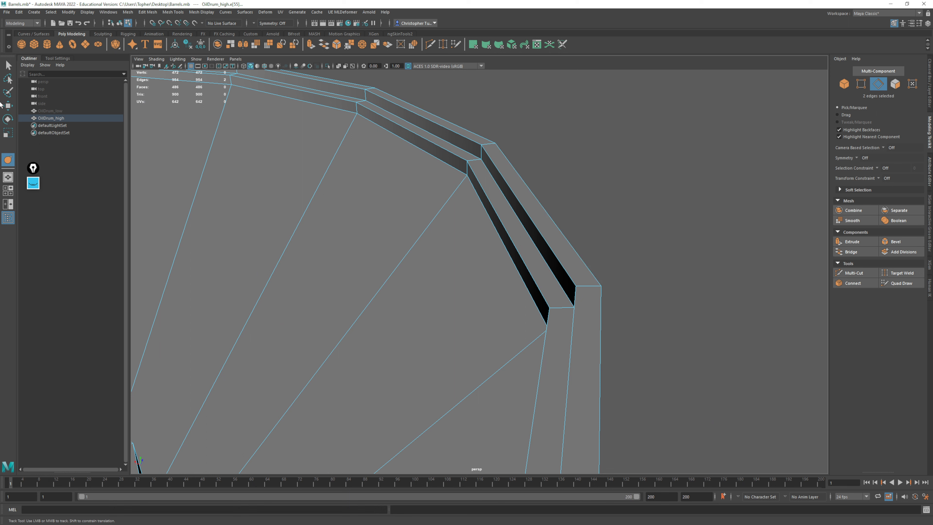
pyautogui.keyDown('shift'); pyautogui.doubleClick(536, 197); pyautogui.keyUp('shift')
pyautogui.keyDown('shift'); pyautogui.doubleClick(519, 200); pyautogui.keyUp('shift')
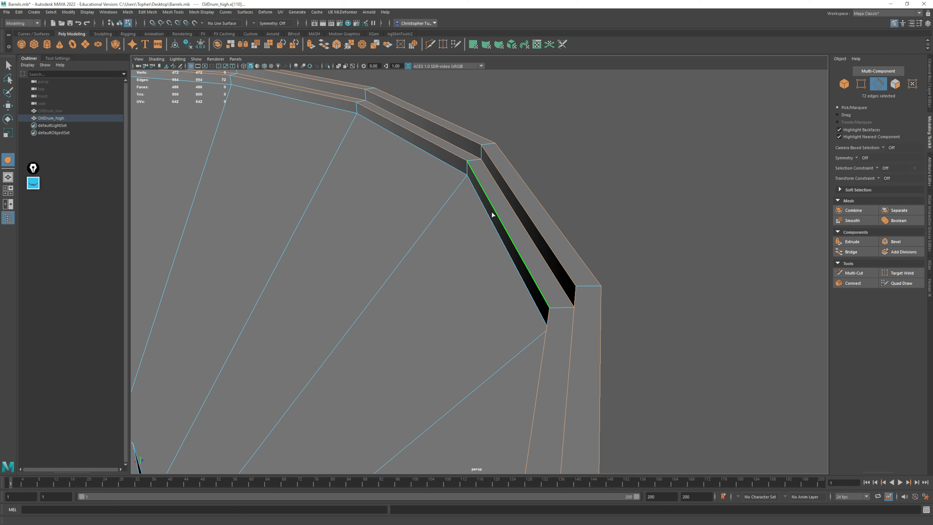
pyautogui.keyDown('shift'); pyautogui.doubleClick(487, 227); pyautogui.keyUp('shift')
pyautogui.keyDown('alt'); pyautogui.moveTo(569, 290); pyautogui.dragTo(385, 242, button='right'); pyautogui.keyUp('alt')
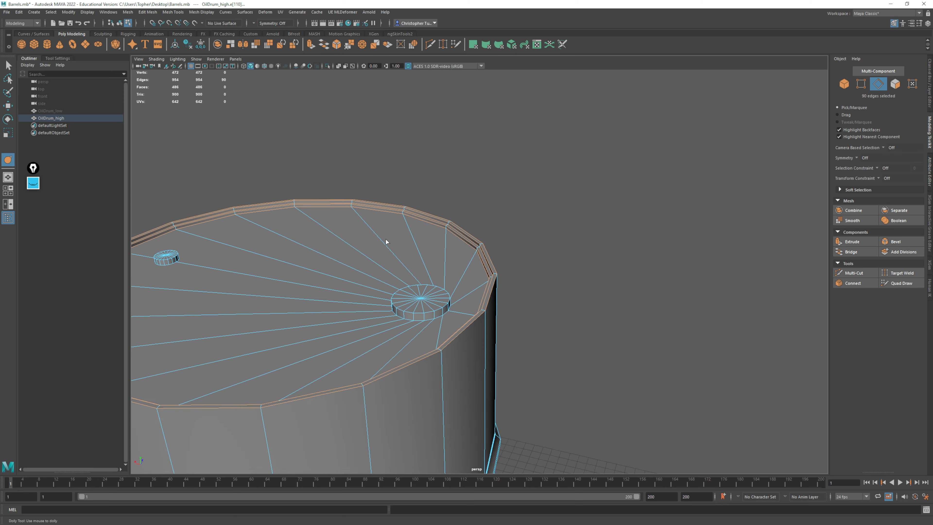
# Turn on smooth preview and sharpen the selected top rim edge loops with the Crease Tool
pyautogui.keyDown('alt'); pyautogui.moveTo(386, 241); pyautogui.dragTo(594, 217, button='middle'); pyautogui.keyUp('alt')
pyautogui.keyDown('alt'); pyautogui.moveTo(544, 271); pyautogui.dragTo(418, 276, button='middle'); pyautogui.keyUp('alt')
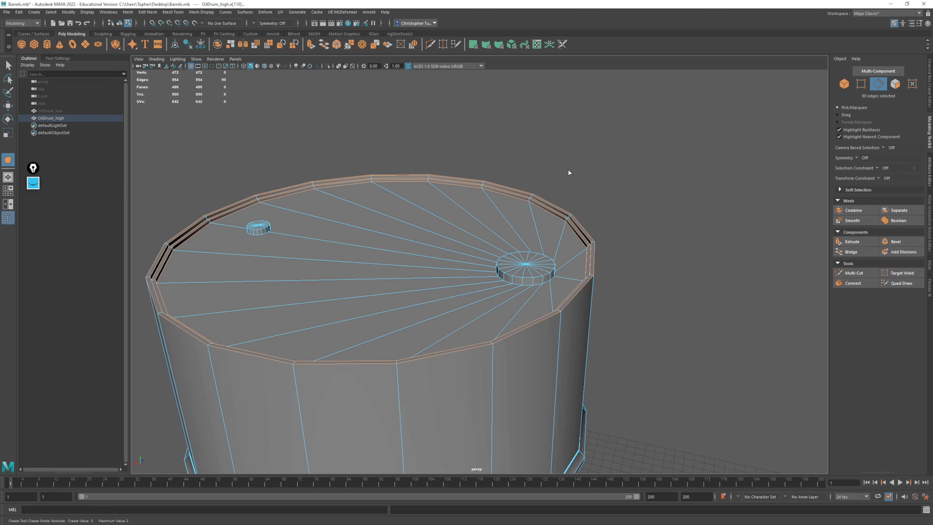
pyautogui.moveTo(569, 170); pyautogui.dragTo(582, 170, button='middle')
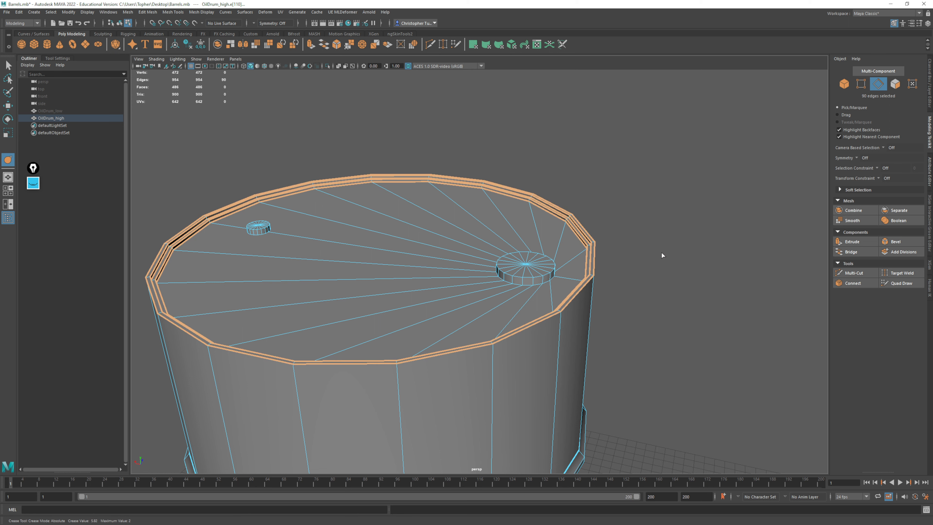
pyautogui.moveTo(681, 235); pyautogui.dragTo(486, 258, button='middle')
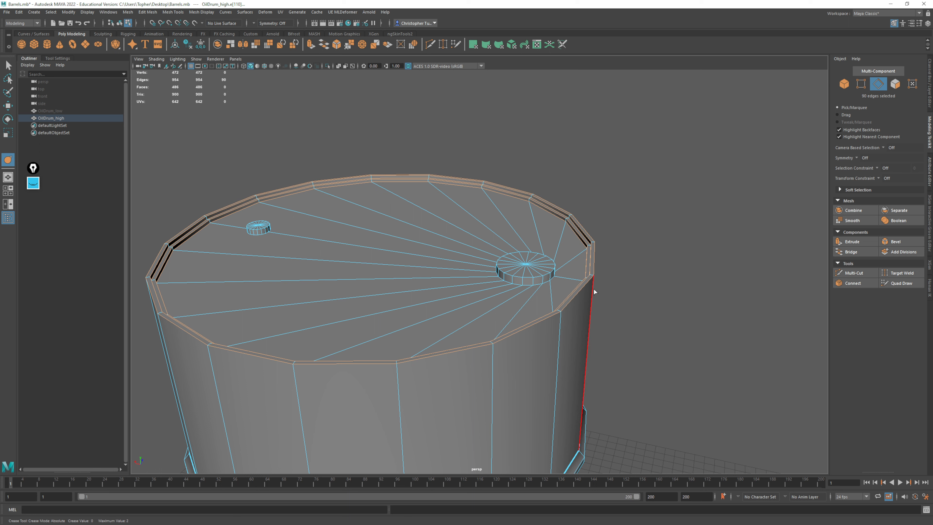
pyautogui.press('3')
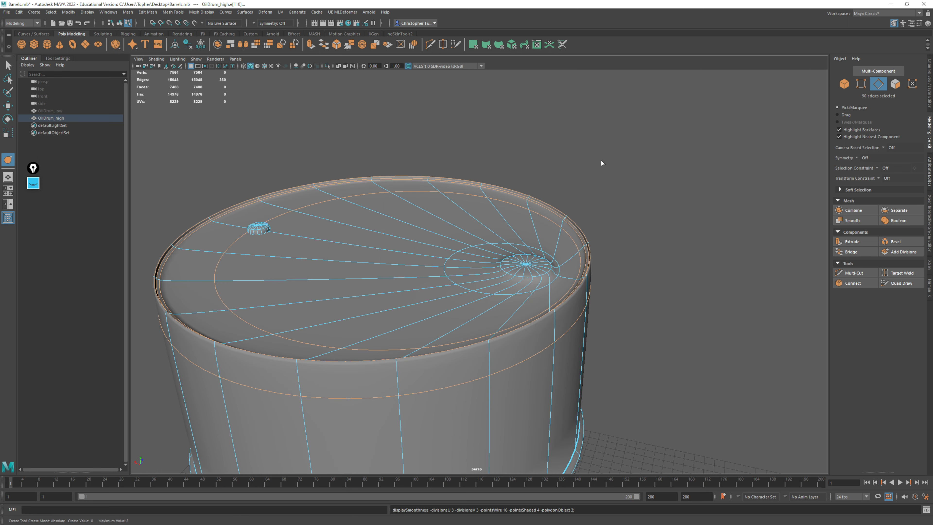
pyautogui.moveTo(601, 161); pyautogui.dragTo(721, 182, button='middle')
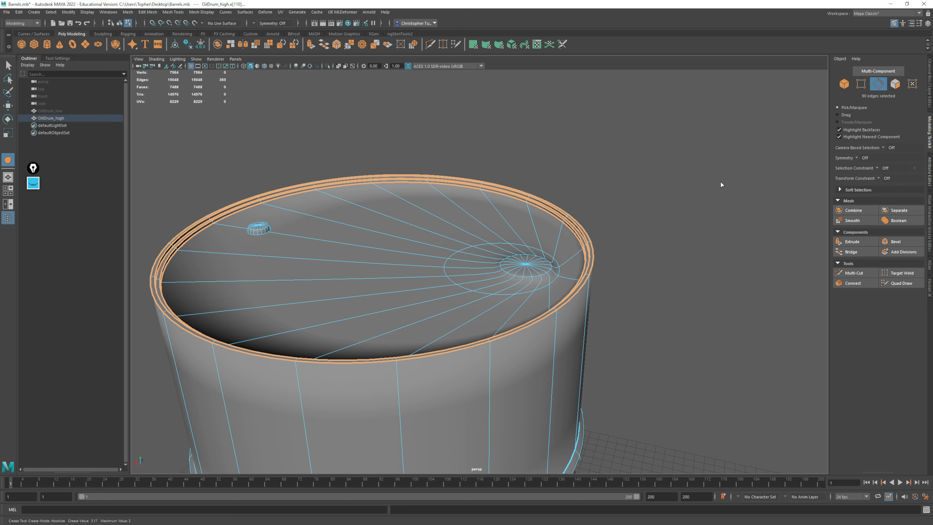
# Inspect the top rim up close and adjust the crease on its selected edge loops
pyautogui.keyDown('alt'); pyautogui.moveTo(673, 209); pyautogui.dragTo(727, 290, button='right'); pyautogui.keyUp('alt')
pyautogui.keyDown('alt'); pyautogui.moveTo(727, 290); pyautogui.dragTo(580, 263, button='middle'); pyautogui.keyUp('alt')
pyautogui.keyDown('alt'); pyautogui.moveTo(581, 263); pyautogui.dragTo(660, 241, button='right'); pyautogui.keyUp('alt')
pyautogui.keyDown('alt'); pyautogui.moveTo(659, 241); pyautogui.dragTo(559, 256, button='middle'); pyautogui.keyUp('alt')
pyautogui.keyDown('alt'); pyautogui.moveTo(566, 242); pyautogui.dragTo(574, 238); pyautogui.keyUp('alt')
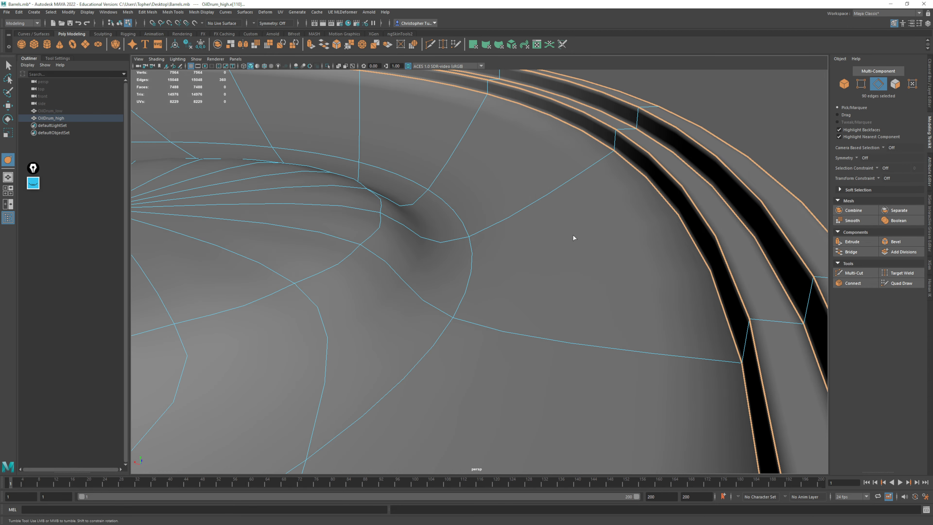
pyautogui.keyDown('alt'); pyautogui.moveTo(728, 143); pyautogui.dragTo(760, 169, button='middle'); pyautogui.keyUp('alt')
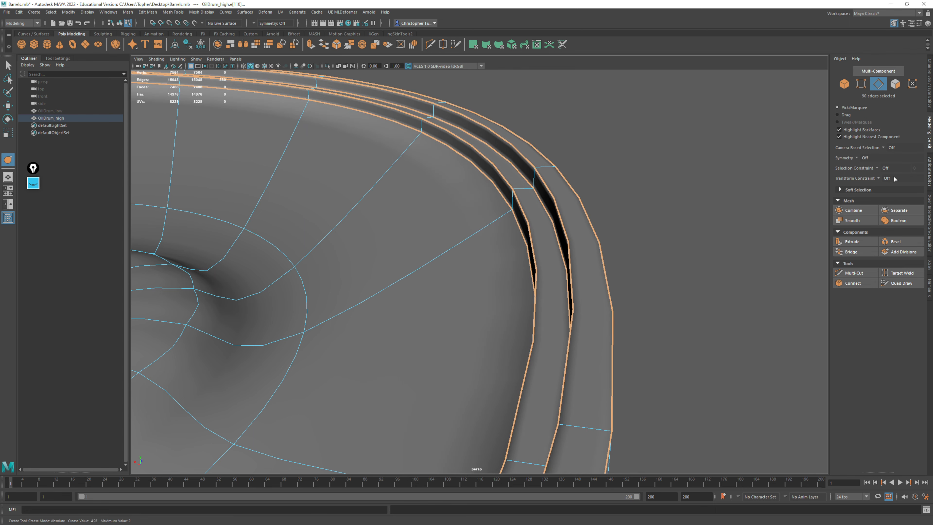
# Crease the base and upper edge loops of the large cap on the lid, leaving nothing selected
pyautogui.keyDown('alt'); pyautogui.moveTo(527, 306); pyautogui.dragTo(445, 302, button='right'); pyautogui.keyUp('alt')
pyautogui.keyDown('alt'); pyautogui.moveTo(444, 302); pyautogui.dragTo(439, 279); pyautogui.keyUp('alt')
pyautogui.keyDown('alt'); pyautogui.moveTo(439, 280); pyautogui.dragTo(595, 211, button='middle'); pyautogui.keyUp('alt')
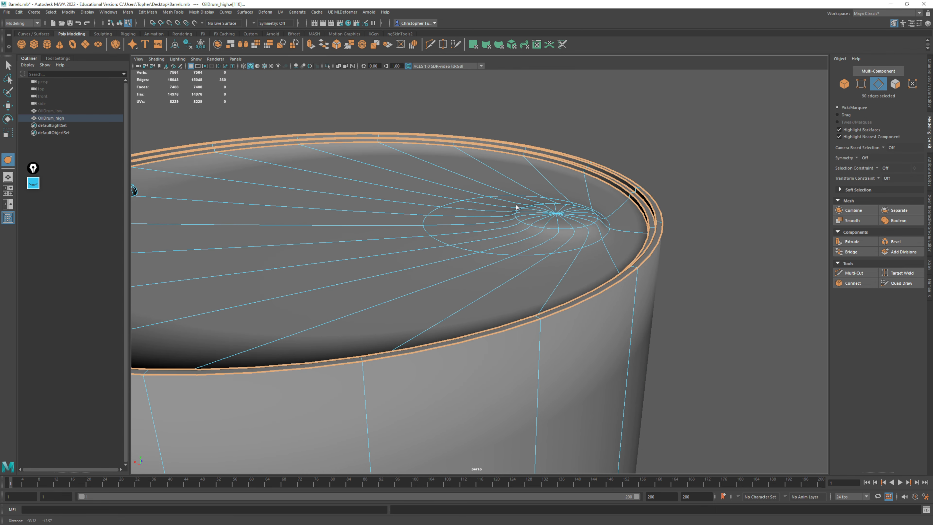
pyautogui.doubleClick(489, 256)
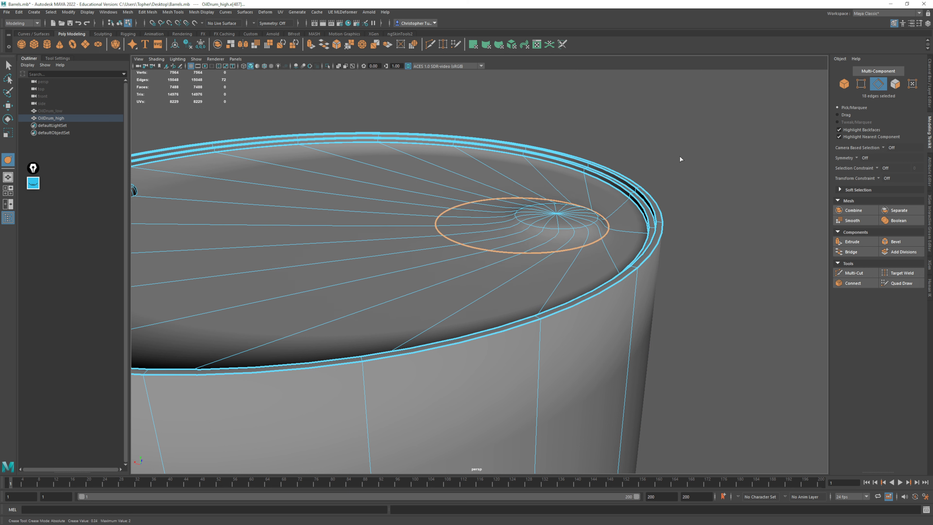
pyautogui.moveTo(679, 159); pyautogui.dragTo(814, 177, button='middle')
pyautogui.doubleClick(563, 229)
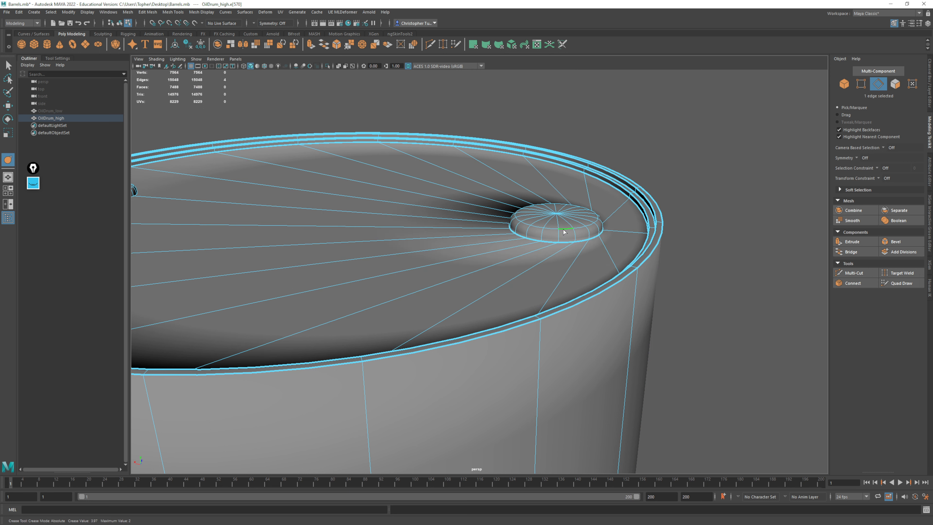
pyautogui.moveTo(626, 152); pyautogui.dragTo(865, 182, button='middle')
pyautogui.click(725, 365)
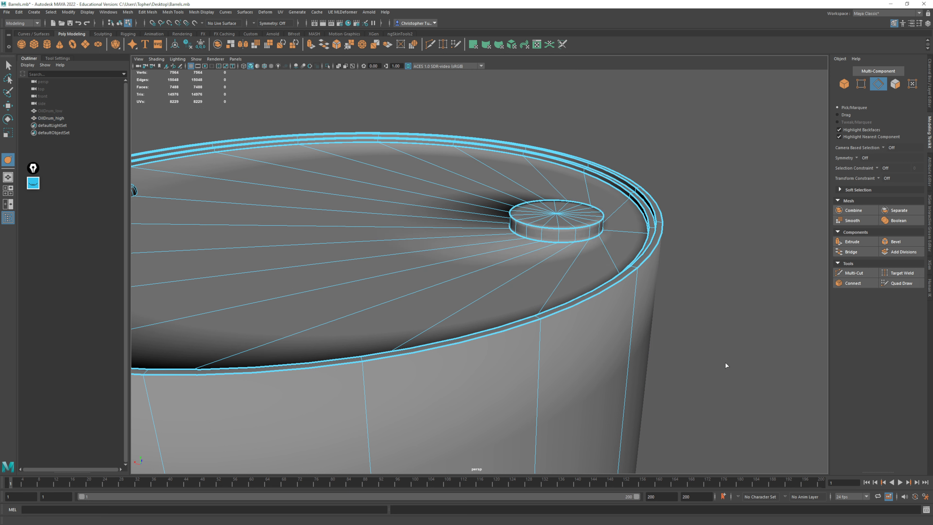
# Crease the upper edge loop of the small cap on the lid and clear the selection
pyautogui.keyDown('alt'); pyautogui.moveTo(463, 293); pyautogui.dragTo(641, 306, button='middle'); pyautogui.keyUp('alt')
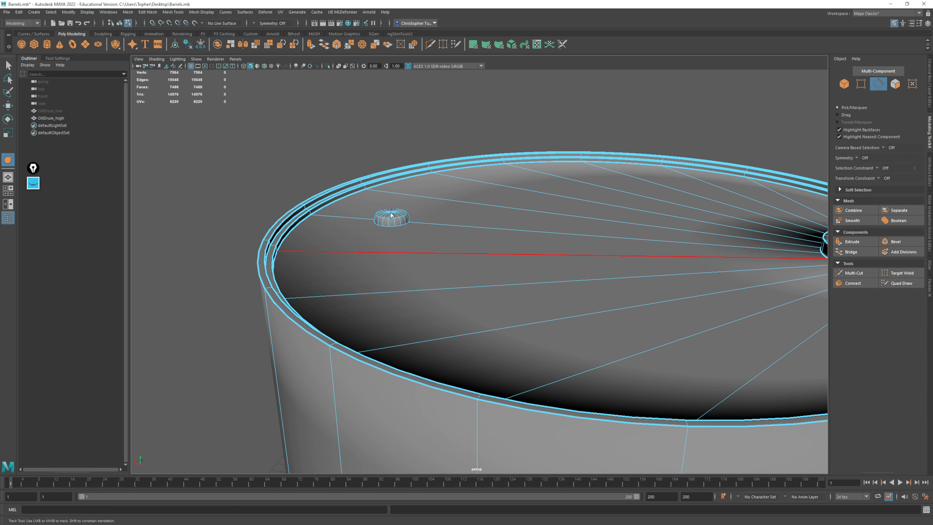
pyautogui.keyDown('alt'); pyautogui.moveTo(391, 218); pyautogui.dragTo(326, 179, button='right'); pyautogui.keyUp('alt')
pyautogui.keyDown('alt'); pyautogui.moveTo(325, 179); pyautogui.dragTo(434, 250, button='middle'); pyautogui.keyUp('alt')
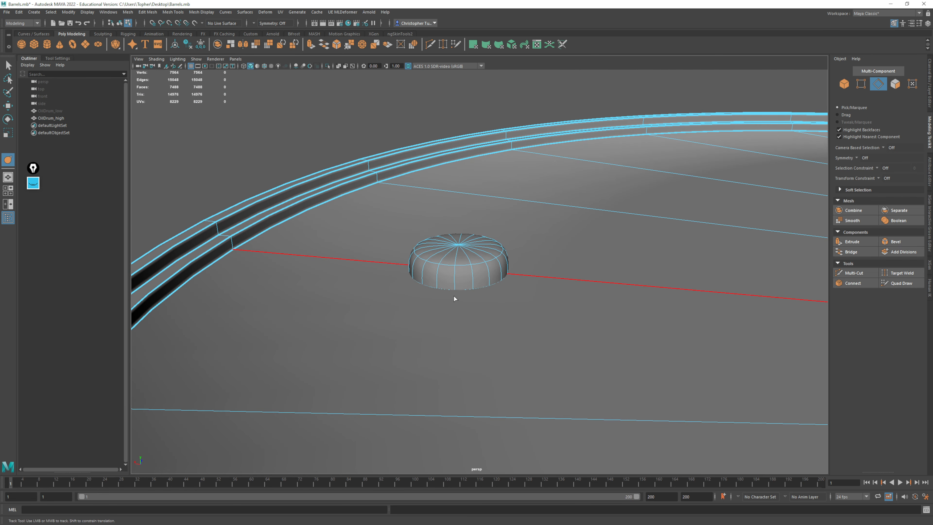
pyautogui.doubleClick(445, 290)
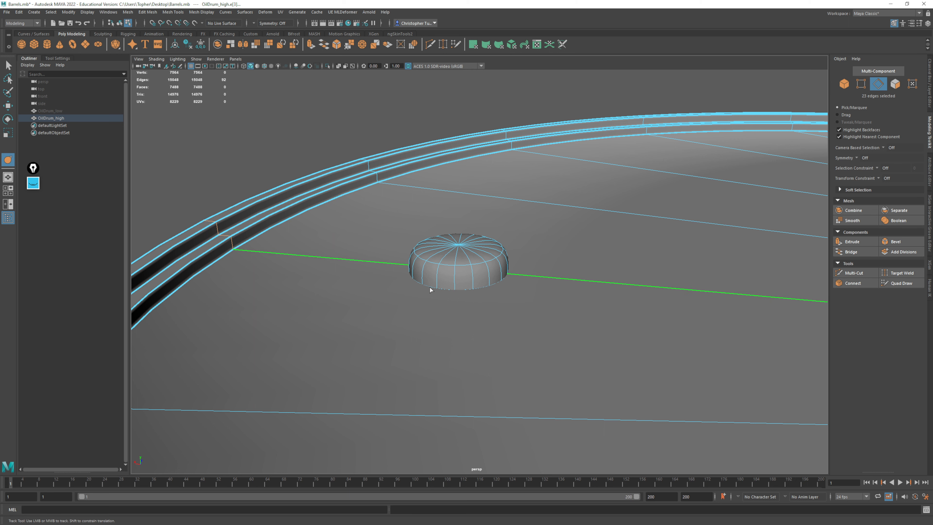
pyautogui.doubleClick(446, 265)
pyautogui.moveTo(247, 130); pyautogui.dragTo(376, 142, button='middle')
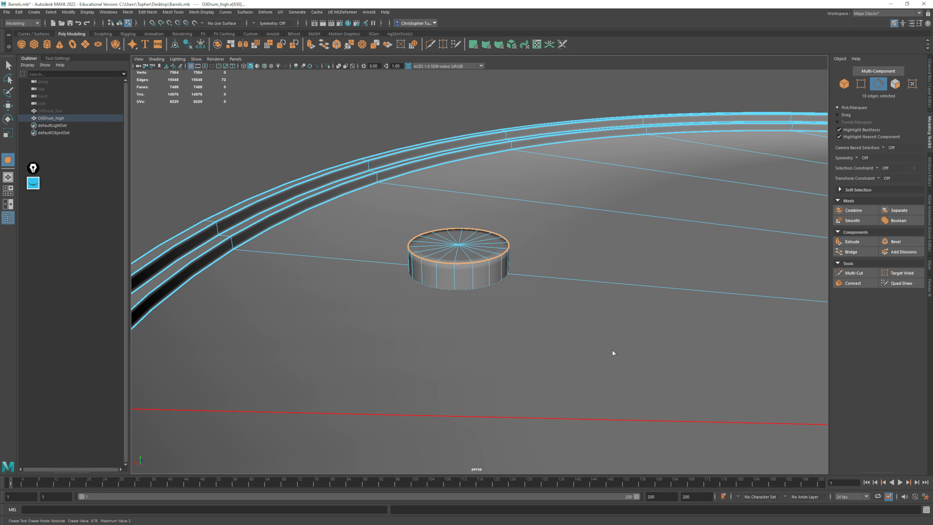
pyautogui.keyDown('alt'); pyautogui.moveTo(612, 354); pyautogui.dragTo(375, 217, button='right'); pyautogui.keyUp('alt')
pyautogui.click(375, 217)
# Hide the viewport grid and crease the outermost edge loop of the drum's bottom rim
pyautogui.keyDown('alt'); pyautogui.moveTo(561, 346); pyautogui.dragTo(480, 262, button='middle'); pyautogui.keyUp('alt')
pyautogui.keyDown('alt'); pyautogui.moveTo(555, 306); pyautogui.dragTo(522, 286, button='right'); pyautogui.keyUp('alt')
pyautogui.keyDown('alt'); pyautogui.moveTo(541, 289); pyautogui.dragTo(537, 255); pyautogui.keyUp('alt')
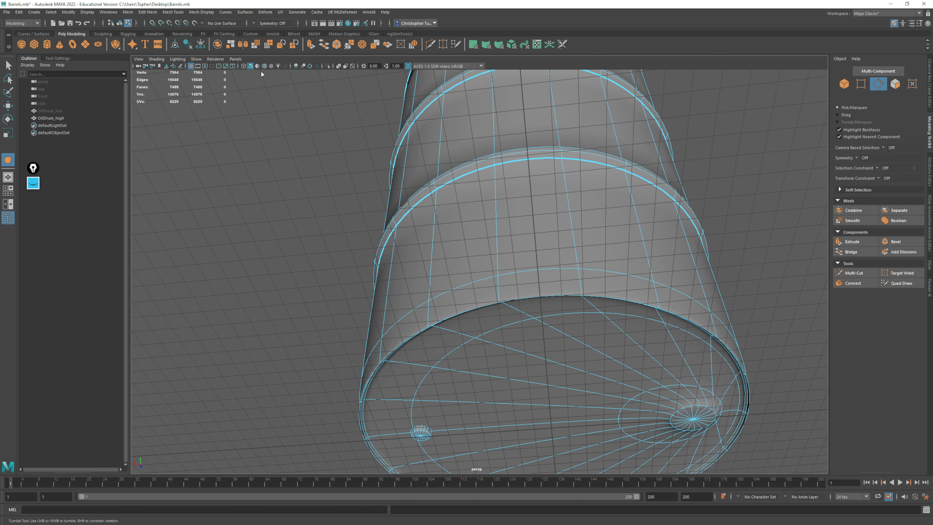
pyautogui.click(195, 66)
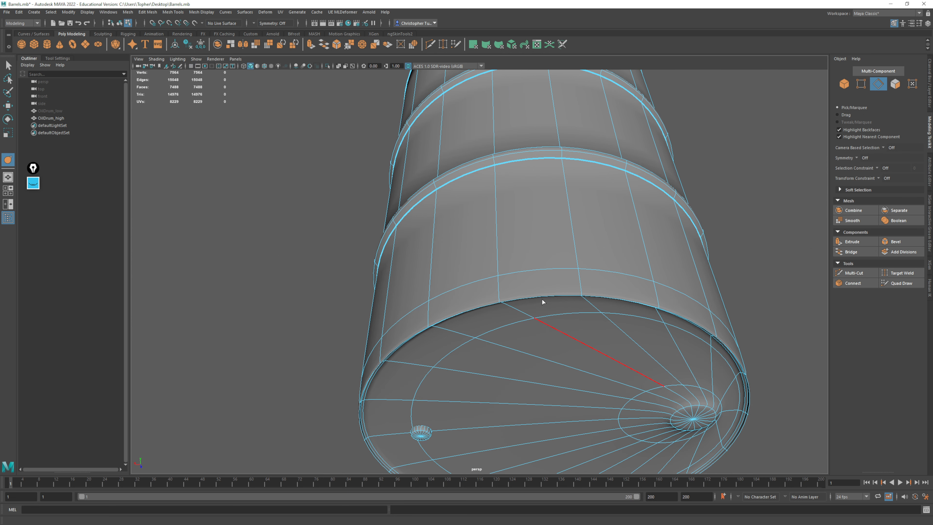
pyautogui.keyDown('alt'); pyautogui.moveTo(541, 304); pyautogui.dragTo(523, 242); pyautogui.keyUp('alt')
pyautogui.doubleClick(518, 194)
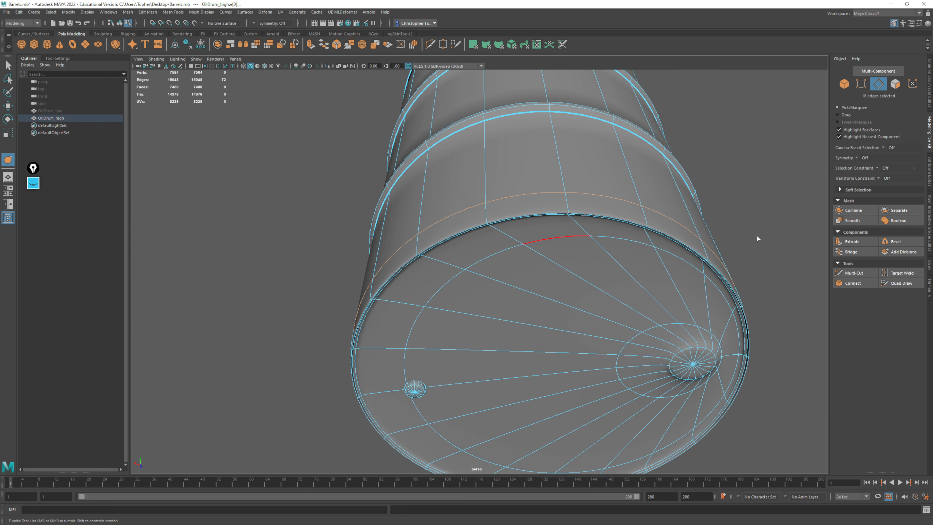
pyautogui.moveTo(757, 236); pyautogui.dragTo(783, 237, button='middle')
# Select the remaining edge loops of the bottom rim and crease them to match the outermost loop
pyautogui.keyDown('alt'); pyautogui.moveTo(579, 303); pyautogui.dragTo(393, 250); pyautogui.keyUp('alt')
pyautogui.keyDown('alt'); pyautogui.moveTo(393, 250); pyautogui.dragTo(588, 131, button='middle'); pyautogui.keyUp('alt')
pyautogui.scroll(6, 516, 294)
pyautogui.scroll(4, 384, 217)
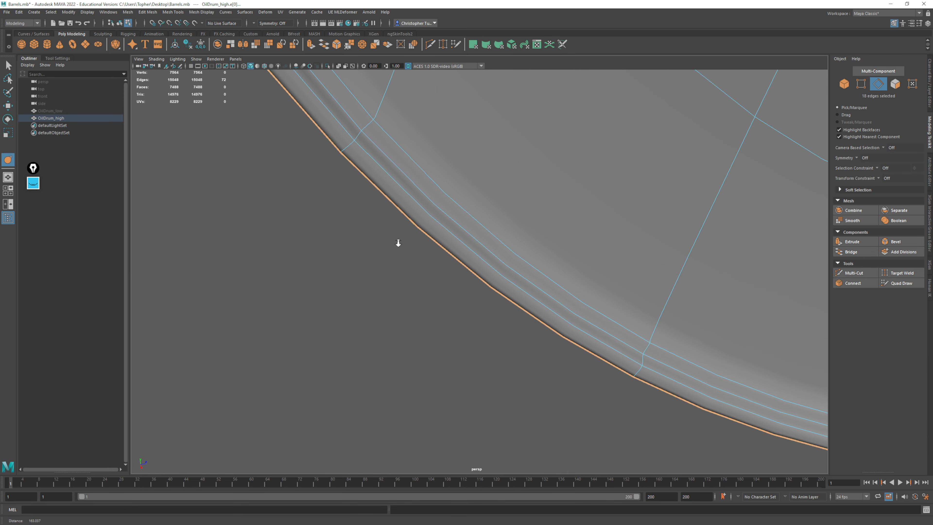
pyautogui.doubleClick(397, 179)
pyautogui.keyDown('shift'); pyautogui.doubleClick(398, 161); pyautogui.keyUp('shift')
pyautogui.keyDown('shift'); pyautogui.doubleClick(402, 146); pyautogui.keyUp('shift')
pyautogui.keyDown('shift'); pyautogui.doubleClick(716, 84); pyautogui.keyUp('shift')
pyautogui.keyDown('alt'); pyautogui.moveTo(652, 268); pyautogui.dragTo(360, 189, button='right'); pyautogui.keyUp('alt')
# Crease both edge loops of the large cap and the outer loop of the small cap on the drum's underside
pyautogui.keyDown('alt'); pyautogui.moveTo(542, 152); pyautogui.dragTo(470, 277, button='middle'); pyautogui.keyUp('alt')
pyautogui.doubleClick(472, 215)
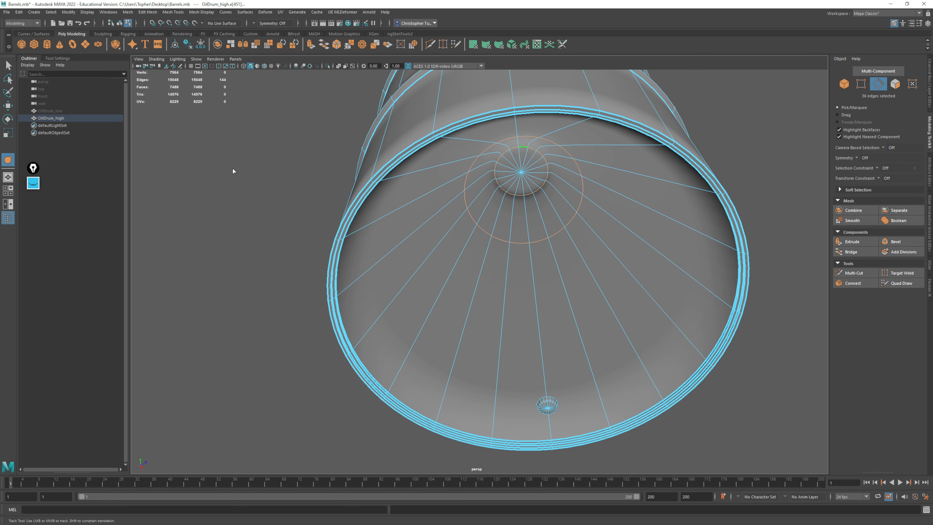
pyautogui.moveTo(233, 169); pyautogui.dragTo(487, 173, button='middle')
pyautogui.scroll(5, 548, 400)
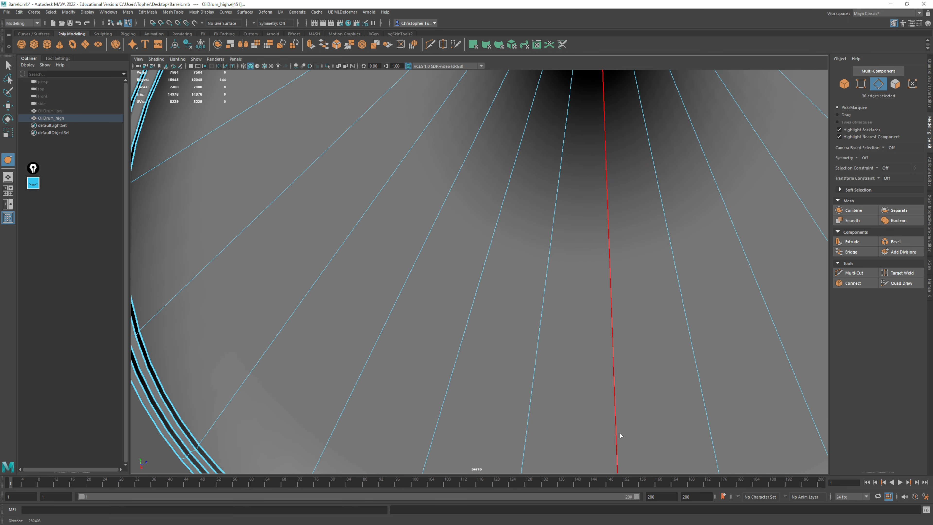
pyautogui.keyDown('alt'); pyautogui.moveTo(618, 436); pyautogui.dragTo(589, 328, button='middle'); pyautogui.keyUp('alt')
pyautogui.moveTo(364, 419); pyautogui.dragTo(593, 431, button='middle')
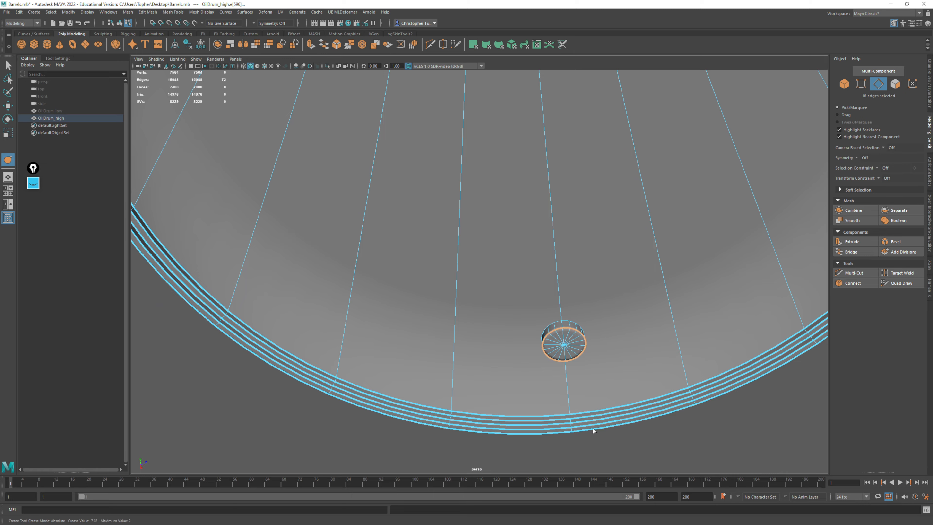
# Examine the creased edges around the whole drum, checking the lid, both caps and the side ribs
pyautogui.keyDown('alt'); pyautogui.moveTo(661, 344); pyautogui.dragTo(470, 207, button='right'); pyautogui.keyUp('alt')
pyautogui.keyDown('alt'); pyautogui.moveTo(471, 206); pyautogui.dragTo(478, 307); pyautogui.keyUp('alt')
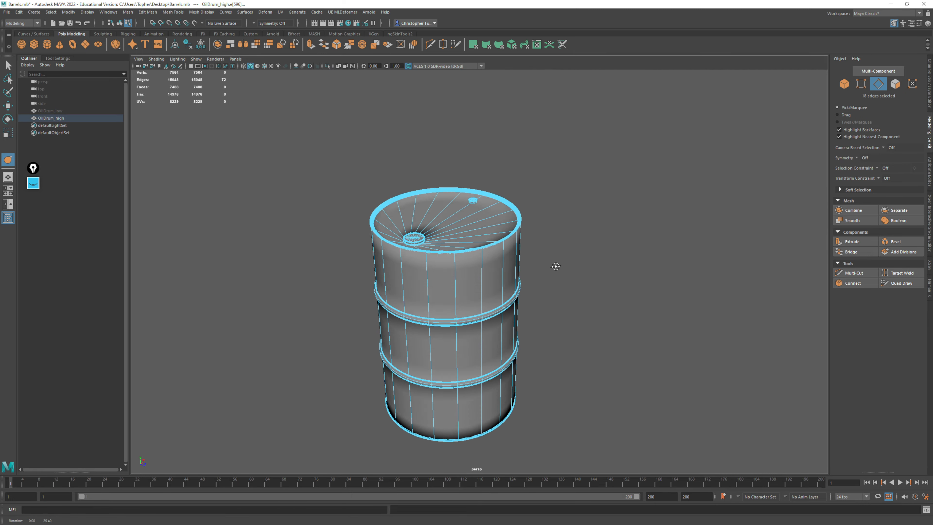
pyautogui.keyDown('alt'); pyautogui.moveTo(556, 268); pyautogui.dragTo(427, 254); pyautogui.keyUp('alt')
pyautogui.keyDown('alt'); pyautogui.moveTo(427, 254); pyautogui.dragTo(431, 300, button='middle'); pyautogui.keyUp('alt')
pyautogui.keyDown('alt'); pyautogui.moveTo(431, 299); pyautogui.dragTo(683, 433, button='right'); pyautogui.keyUp('alt')
pyautogui.keyDown('alt'); pyautogui.moveTo(683, 434); pyautogui.dragTo(529, 293); pyautogui.keyUp('alt')
pyautogui.keyDown('alt'); pyautogui.moveTo(529, 294); pyautogui.dragTo(480, 351, button='middle'); pyautogui.keyUp('alt')
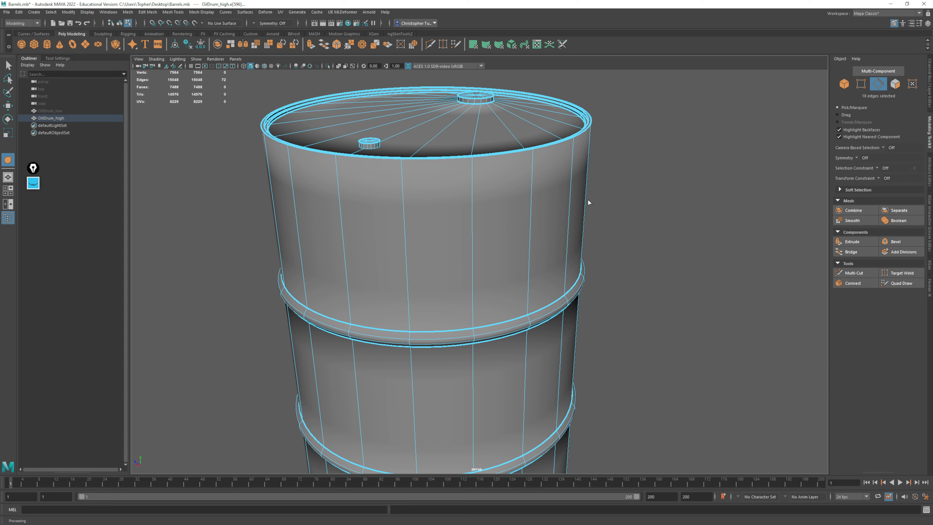
pyautogui.keyDown('alt'); pyautogui.moveTo(644, 306); pyautogui.dragTo(650, 276); pyautogui.keyUp('alt')
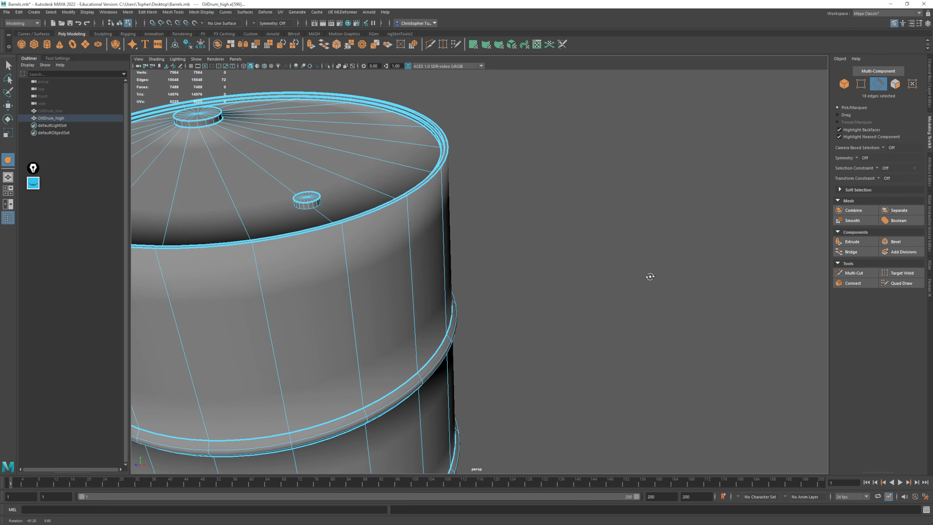
# Return to object mode with nothing selected and examine the smoothed drum's lid, ribs and base without wireframe
pyautogui.press('F8')
pyautogui.click(671, 192)
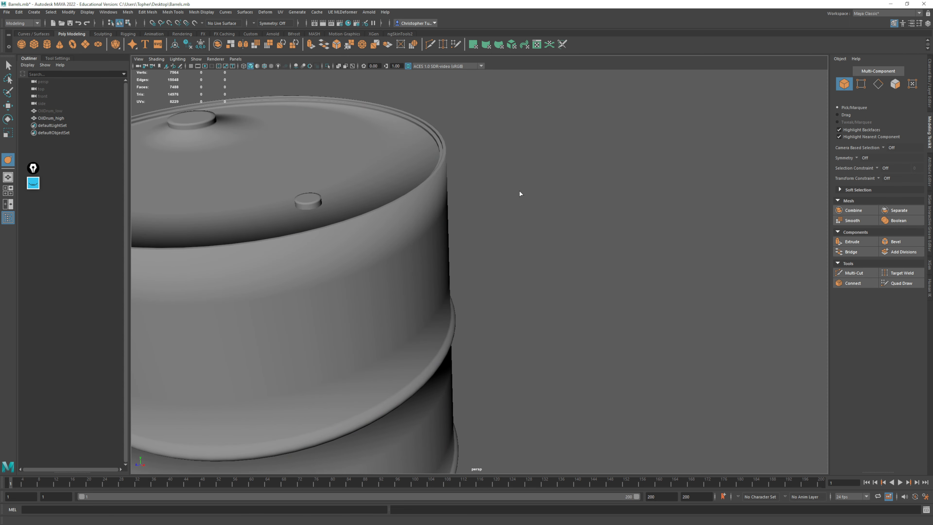
pyautogui.moveTo(520, 194)
pyautogui.keyDown('alt'); pyautogui.mouseDown()
pyautogui.moveTo(533, 117)
pyautogui.moveTo(433, 167)
pyautogui.moveTo(341, 157)
pyautogui.moveTo(515, 205)
pyautogui.mouseUp(); pyautogui.keyUp('alt')
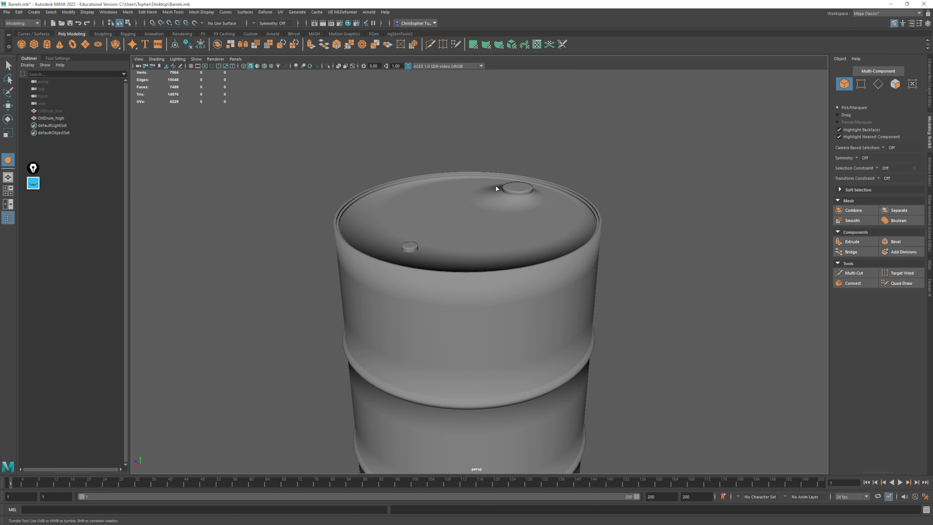
pyautogui.keyDown('alt'); pyautogui.moveTo(495, 186); pyautogui.dragTo(656, 388); pyautogui.keyUp('alt')
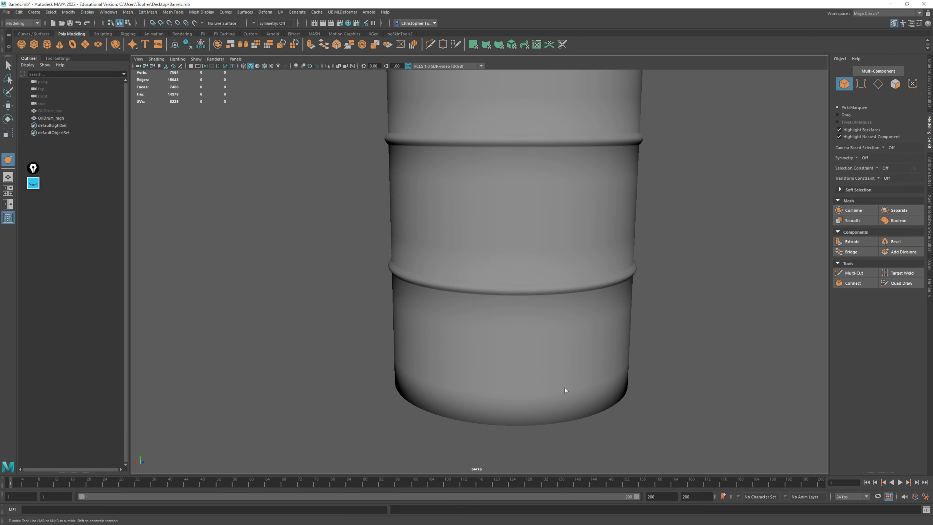
pyautogui.keyDown('alt'); pyautogui.moveTo(565, 390); pyautogui.dragTo(557, 307); pyautogui.keyUp('alt')
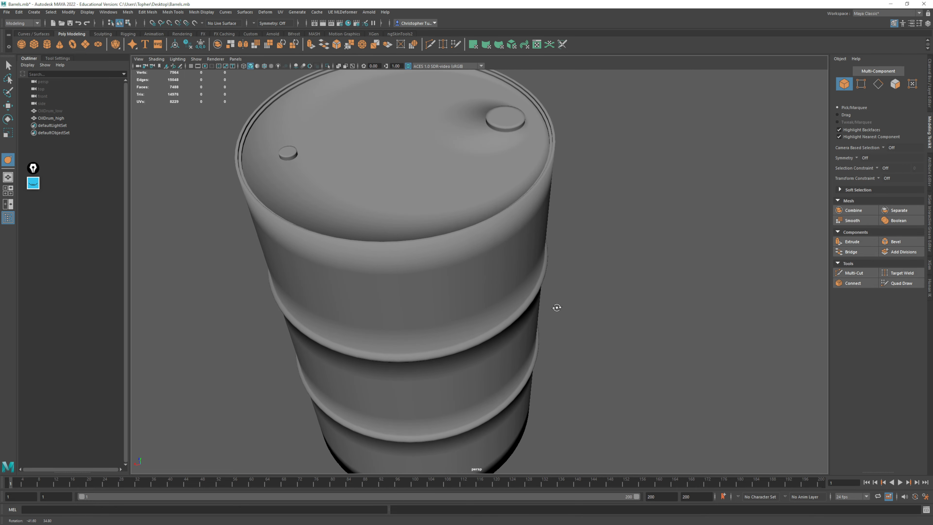
# Select the OilDrum_high mesh and bring up the screen annotation tools with the handwritten notes on display modes 1, 2 and 3
pyautogui.click(485, 158)
pyautogui.keyDown('alt'); pyautogui.moveTo(601, 273); pyautogui.dragTo(546, 217, button='right'); pyautogui.keyUp('alt')
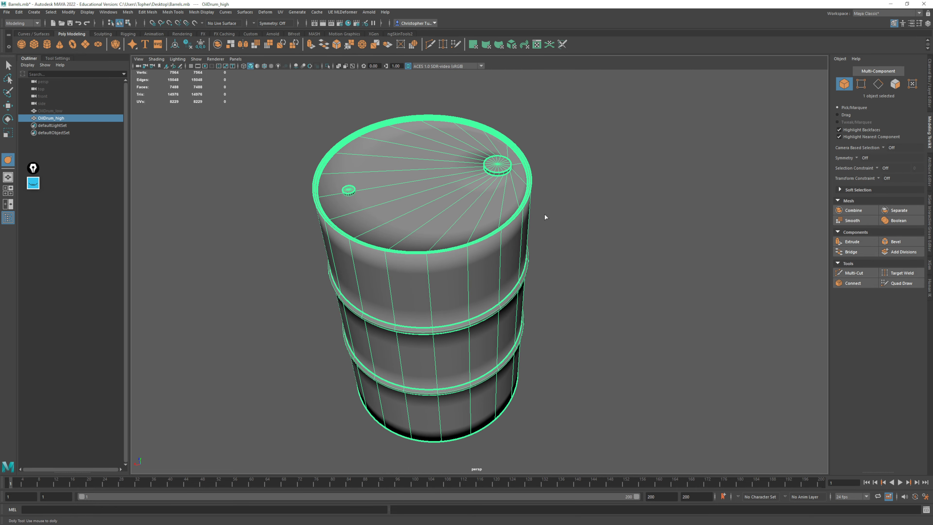
pyautogui.keyDown('alt'); pyautogui.moveTo(600, 232); pyautogui.dragTo(589, 242, button='middle'); pyautogui.keyUp('alt')
pyautogui.keyDown('alt'); pyautogui.moveTo(592, 259); pyautogui.dragTo(518, 238); pyautogui.keyUp('alt')
pyautogui.keyDown('alt'); pyautogui.moveTo(543, 285); pyautogui.dragTo(737, 235, button='middle'); pyautogui.keyUp('alt')
pyautogui.click(33, 184)
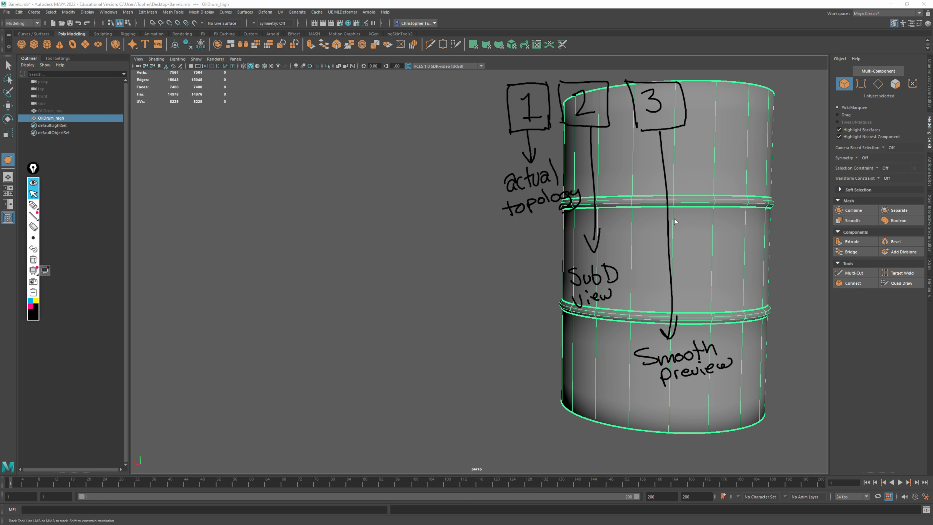
# Display the OilDrum_high mesh with its actual unsmoothed topology and clear all handwritten screen annotations
pyautogui.press('1')
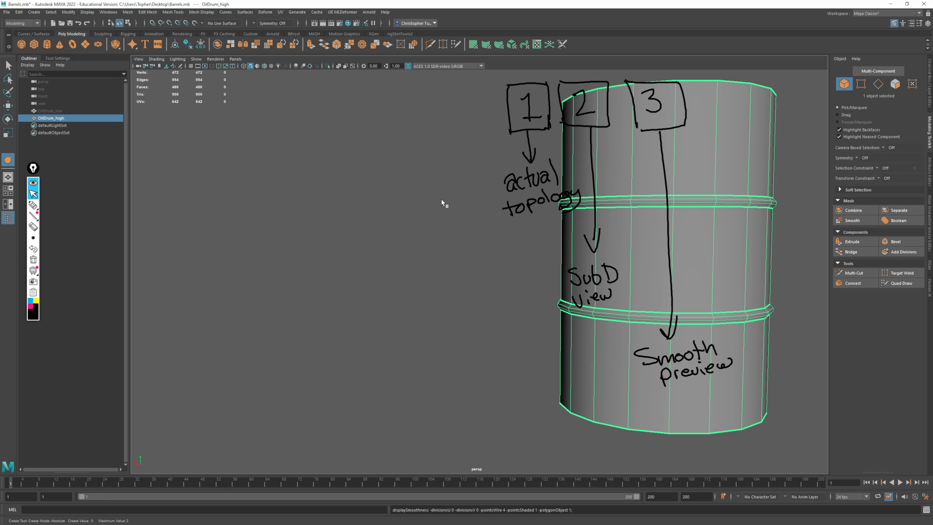
pyautogui.click(33, 259)
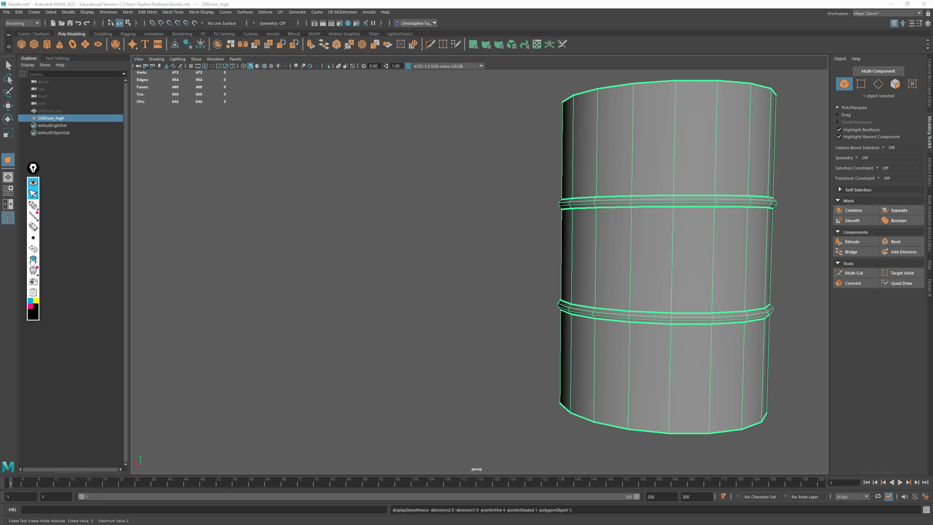
# Sketch a black four-sided face in the empty space beside the drum and a smaller triangle between it and the drum
pyautogui.click(32, 205)
pyautogui.moveTo(225, 198); pyautogui.dragTo(362, 155)
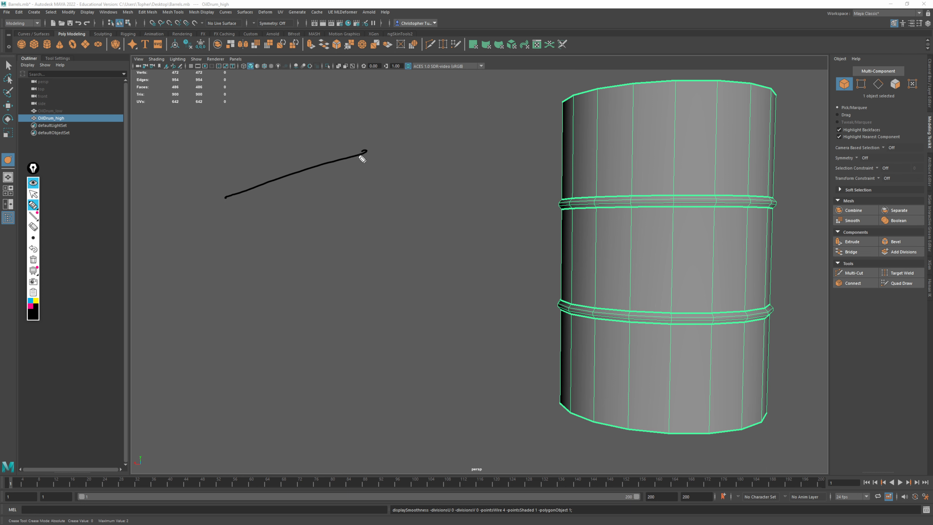
pyautogui.moveTo(226, 197)
pyautogui.mouseDown()
pyautogui.moveTo(286, 284)
pyautogui.moveTo(298, 321)
pyautogui.mouseUp()
pyautogui.moveTo(369, 144)
pyautogui.mouseDown()
pyautogui.moveTo(435, 281)
pyautogui.moveTo(302, 329)
pyautogui.mouseUp()
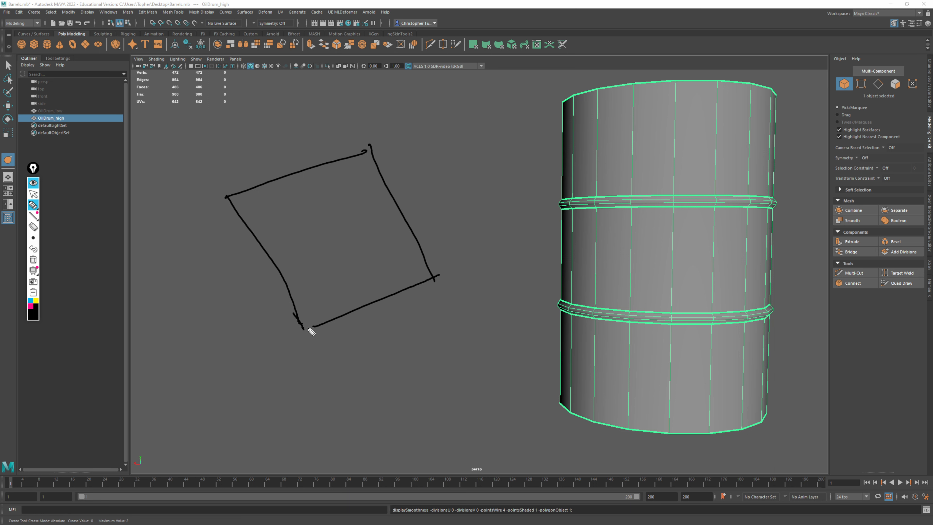
pyautogui.moveTo(484, 120)
pyautogui.mouseDown()
pyautogui.moveTo(478, 246)
pyautogui.moveTo(573, 182)
pyautogui.mouseUp()
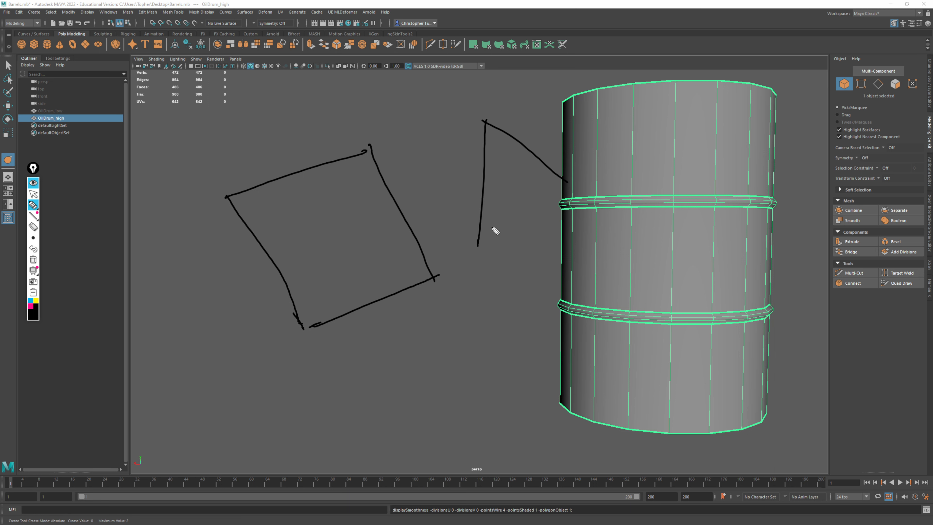
pyautogui.moveTo(478, 247); pyautogui.dragTo(577, 175)
# Shift the drum clear of the sketched triangle, keeping it selected, and handwrite the black label "original" below the four-sided face
pyautogui.click(33, 194)
pyautogui.moveTo(208, 296)
pyautogui.keyDown('alt'); pyautogui.mouseDown()
pyautogui.moveTo(244, 295)
pyautogui.moveTo(214, 298)
pyautogui.moveTo(221, 305)
pyautogui.mouseUp(); pyautogui.keyUp('alt')
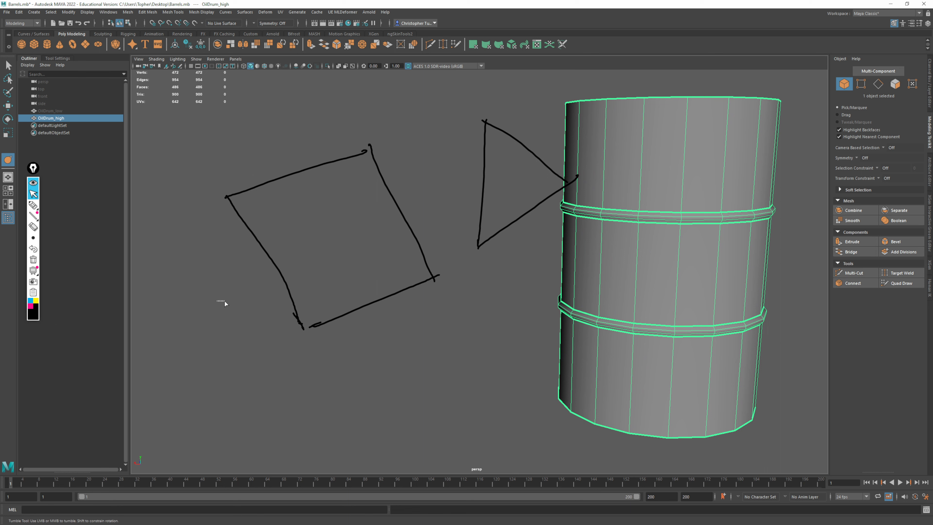
pyautogui.click(209, 306)
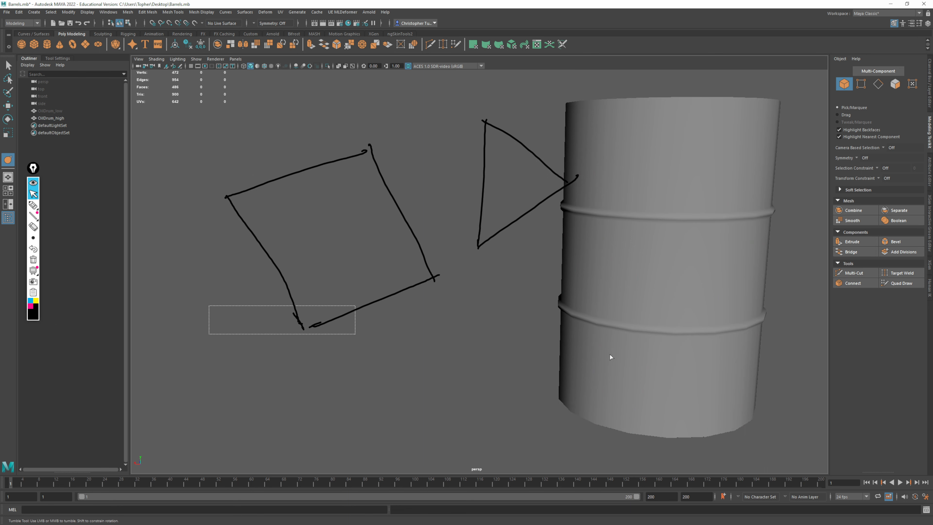
pyautogui.hotkey('ctrl', 'z')
pyautogui.keyDown('alt'); pyautogui.moveTo(576, 242); pyautogui.dragTo(658, 253, button='middle'); pyautogui.keyUp('alt')
pyautogui.click(33, 205)
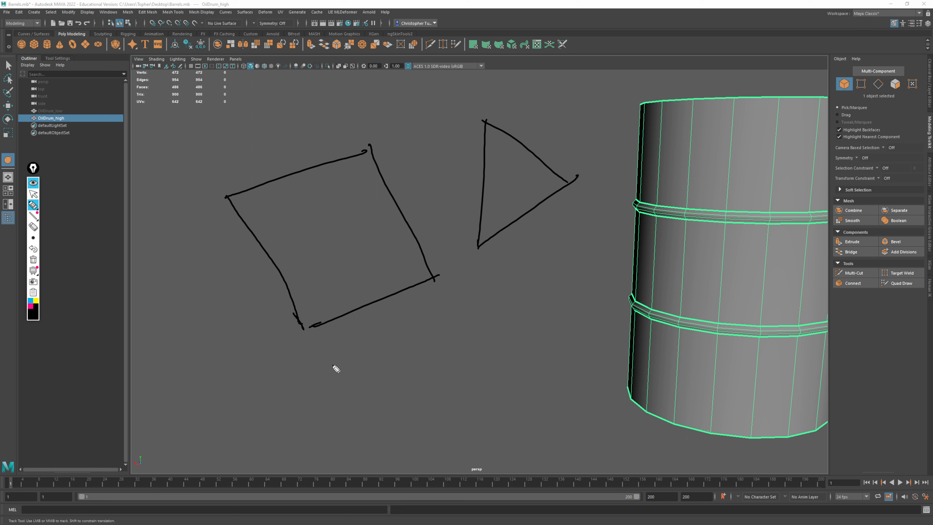
pyautogui.moveTo(368, 363); pyautogui.dragTo(436, 365)
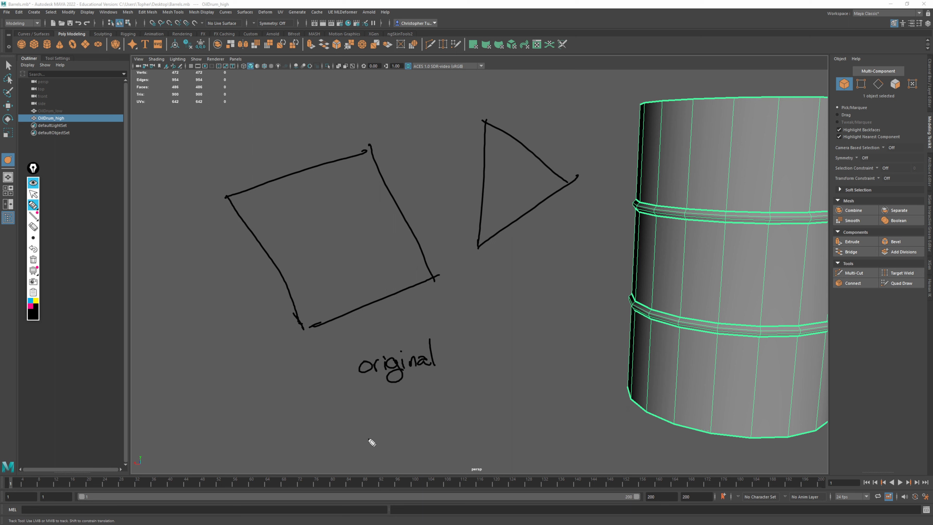
# Handwrite "Subd 1" in blue under the "original" label and mark the edge midpoints of both sketched faces with blue dots
pyautogui.click(30, 300)
pyautogui.moveTo(375, 381)
pyautogui.mouseDown()
pyautogui.moveTo(366, 395)
pyautogui.moveTo(417, 395)
pyautogui.moveTo(432, 377)
pyautogui.moveTo(433, 392)
pyautogui.mouseUp()
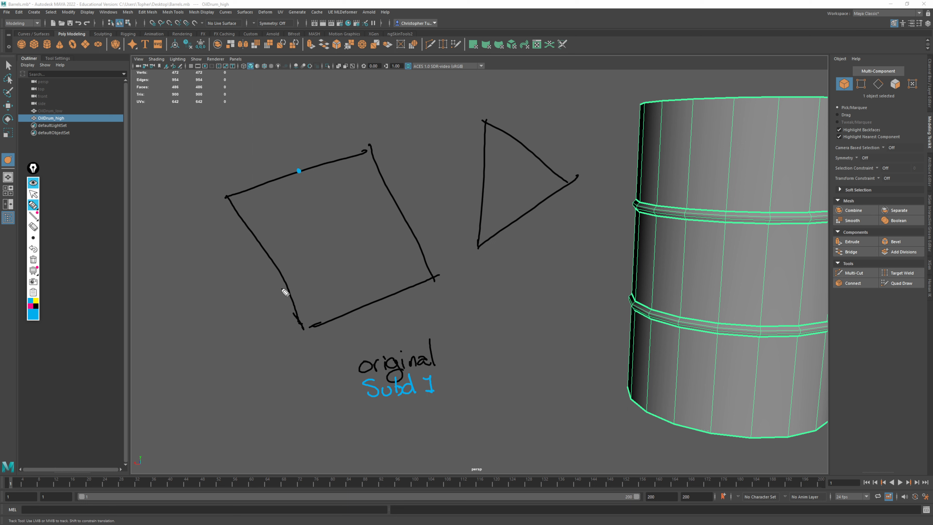
pyautogui.click(270, 258)
pyautogui.click(401, 211)
# Draw blue subdivision lines joining the quad's opposite midpoints and linking the triangle's edge midpoints to a centre point
pyautogui.moveTo(299, 171); pyautogui.dragTo(374, 302)
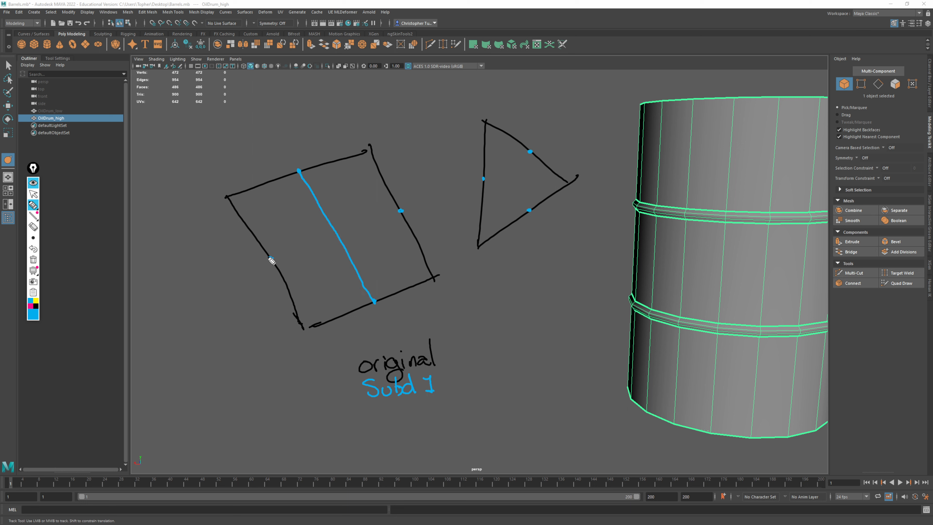
pyautogui.moveTo(271, 258); pyautogui.dragTo(400, 211)
pyautogui.click(516, 180)
pyautogui.moveTo(516, 181)
pyautogui.mouseDown()
pyautogui.moveTo(531, 211)
pyautogui.moveTo(533, 150)
pyautogui.mouseUp()
pyautogui.moveTo(484, 179); pyautogui.dragTo(516, 181)
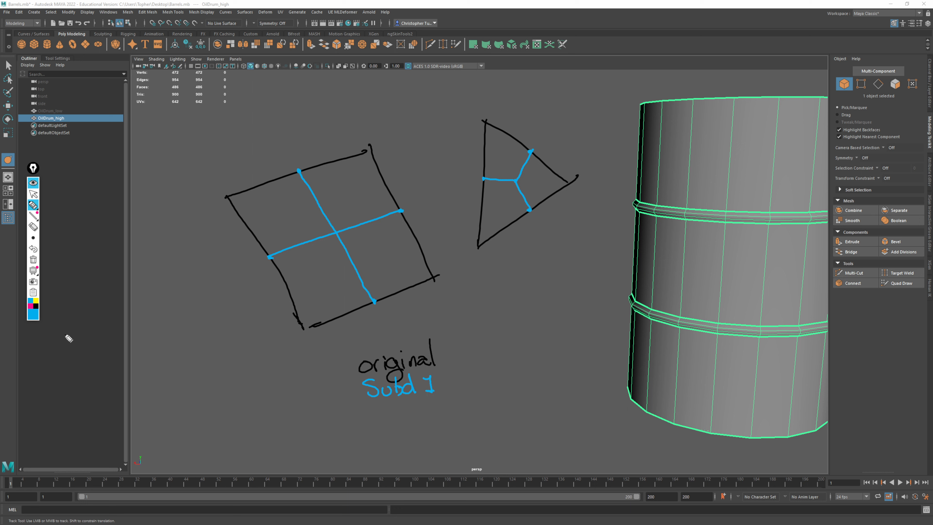
# Handwrite "Subd 2" in pink under "Subd 1" and mark the midpoints of the halved upper edge of the quad with pink dots
pyautogui.click(31, 307)
pyautogui.moveTo(381, 405); pyautogui.dragTo(435, 406)
pyautogui.click(262, 183)
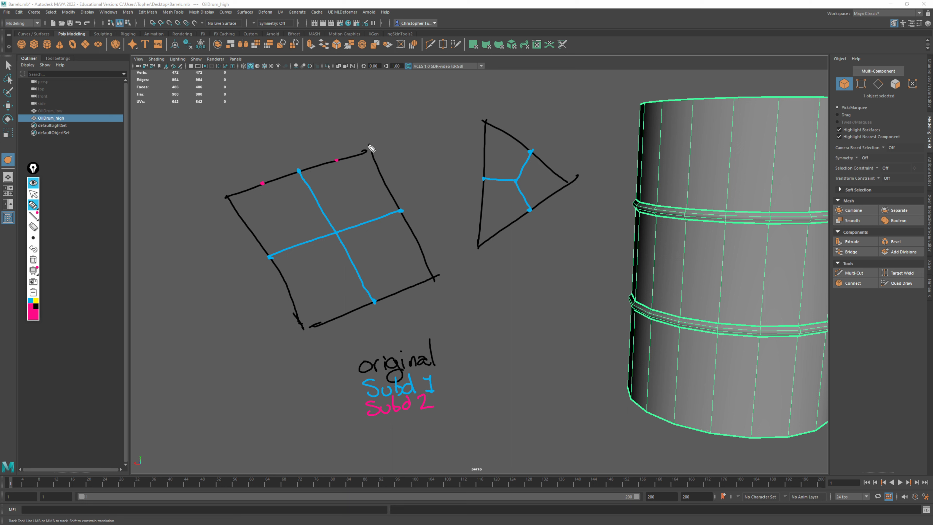
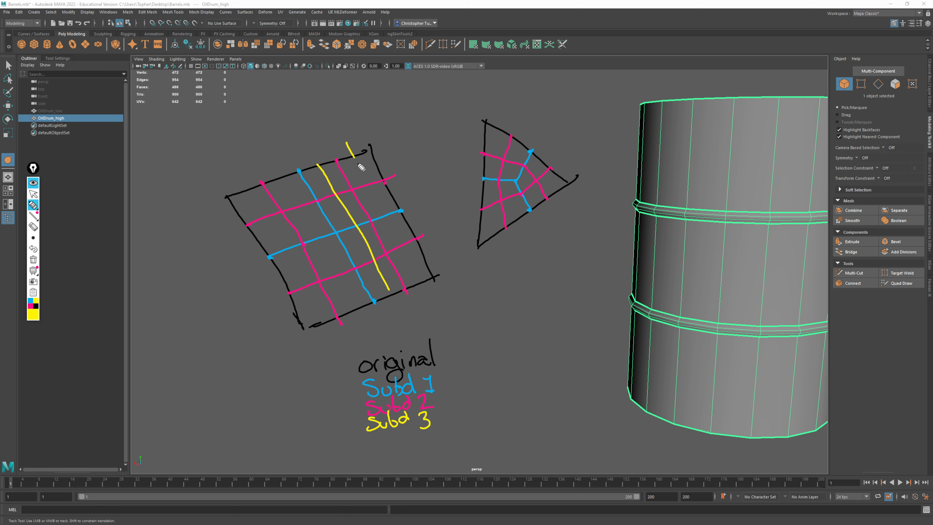
# Draw the remaining yellow Subd 3 lines across the quad in both directions, splitting every pink and blue cell in half
pyautogui.moveTo(283, 172); pyautogui.dragTo(365, 299)
pyautogui.moveTo(224, 213); pyautogui.dragTo(373, 163)
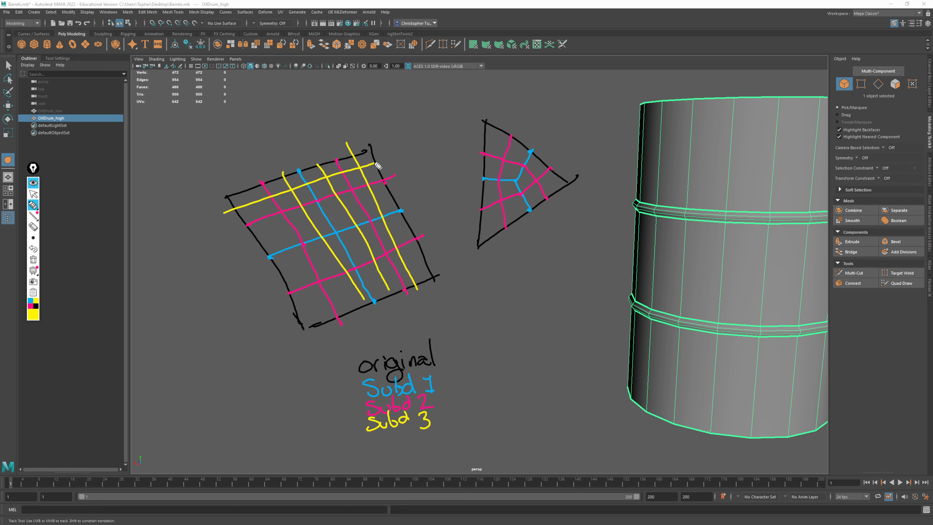
pyautogui.moveTo(243, 246); pyautogui.dragTo(395, 189)
pyautogui.moveTo(274, 275); pyautogui.dragTo(421, 225)
pyautogui.moveTo(286, 315); pyautogui.dragTo(428, 257)
pyautogui.moveTo(244, 189)
pyautogui.mouseDown()
pyautogui.moveTo(305, 279)
pyautogui.moveTo(327, 334)
pyautogui.mouseUp()
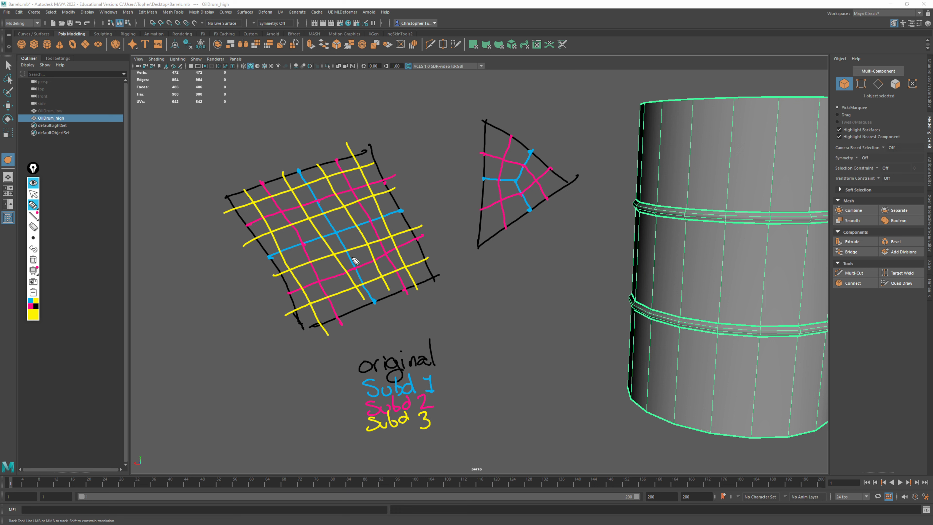
# Draw yellow Subd 3 lines through the triangle, following its three edges and halving the existing pink and blue cells
pyautogui.moveTo(498, 119); pyautogui.dragTo(488, 245)
pyautogui.moveTo(524, 133)
pyautogui.mouseDown()
pyautogui.moveTo(505, 182)
pyautogui.moveTo(525, 227)
pyautogui.mouseUp()
pyautogui.moveTo(483, 169)
pyautogui.mouseDown()
pyautogui.moveTo(525, 180)
pyautogui.moveTo(547, 218)
pyautogui.mouseUp()
pyautogui.moveTo(478, 194)
pyautogui.mouseDown()
pyautogui.moveTo(523, 183)
pyautogui.moveTo(551, 155)
pyautogui.mouseUp()
pyautogui.moveTo(480, 230); pyautogui.dragTo(575, 168)
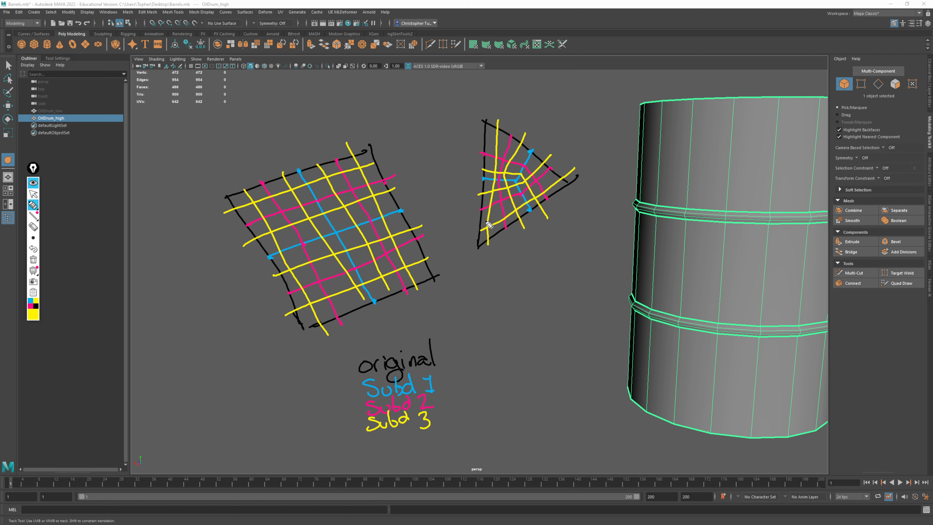
# Bracket the Subd labels in yellow and handwrite "pc(x4)" beside the "original" label
pyautogui.moveTo(437, 385); pyautogui.dragTo(430, 424)
pyautogui.moveTo(455, 350)
pyautogui.mouseDown()
pyautogui.moveTo(457, 362)
pyautogui.moveTo(486, 362)
pyautogui.mouseUp()
pyautogui.moveTo(486, 348)
pyautogui.mouseDown()
pyautogui.moveTo(478, 362)
pyautogui.moveTo(491, 346)
pyautogui.moveTo(500, 353)
pyautogui.mouseUp()
pyautogui.moveTo(497, 341)
pyautogui.mouseDown()
pyautogui.moveTo(496, 356)
pyautogui.moveTo(513, 339)
pyautogui.moveTo(506, 356)
pyautogui.mouseUp()
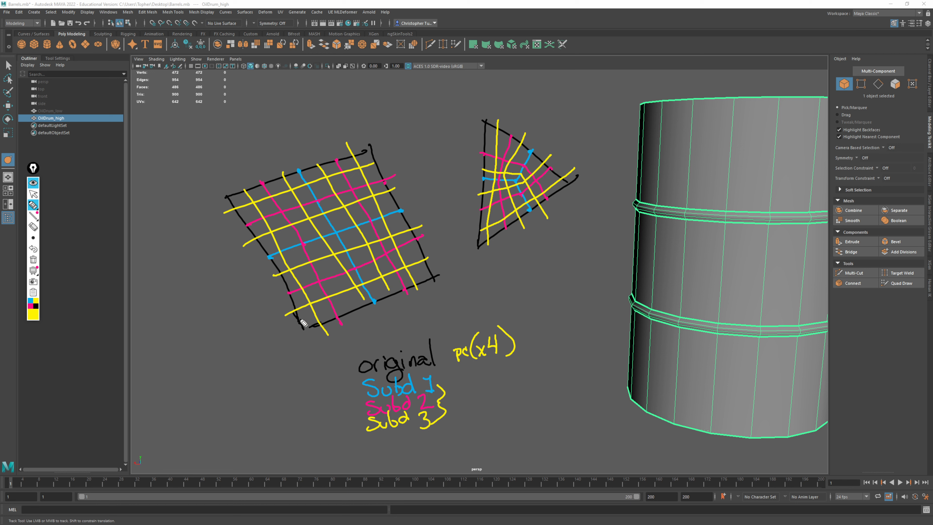
# Sketch a separate yellow triangle split into three faces below the first one, and circle the subdivision numbers 1, 2 and 3
pyautogui.moveTo(550, 220)
pyautogui.mouseDown()
pyautogui.moveTo(539, 271)
pyautogui.moveTo(599, 258)
pyautogui.moveTo(576, 261)
pyautogui.moveTo(569, 241)
pyautogui.moveTo(546, 245)
pyautogui.moveTo(567, 264)
pyautogui.mouseUp()
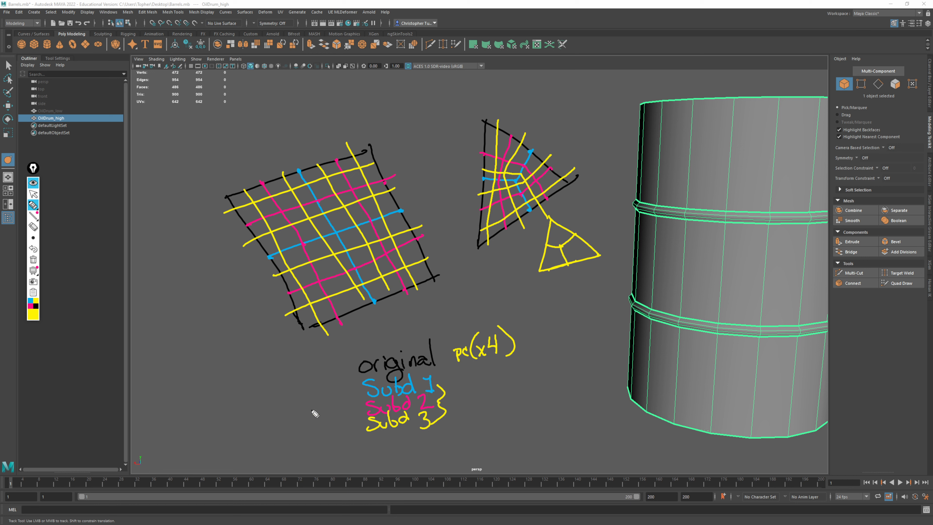
pyautogui.moveTo(421, 372)
pyautogui.mouseDown()
pyautogui.moveTo(437, 428)
pyautogui.moveTo(433, 373)
pyautogui.moveTo(413, 431)
pyautogui.moveTo(442, 385)
pyautogui.moveTo(437, 377)
pyautogui.mouseUp()
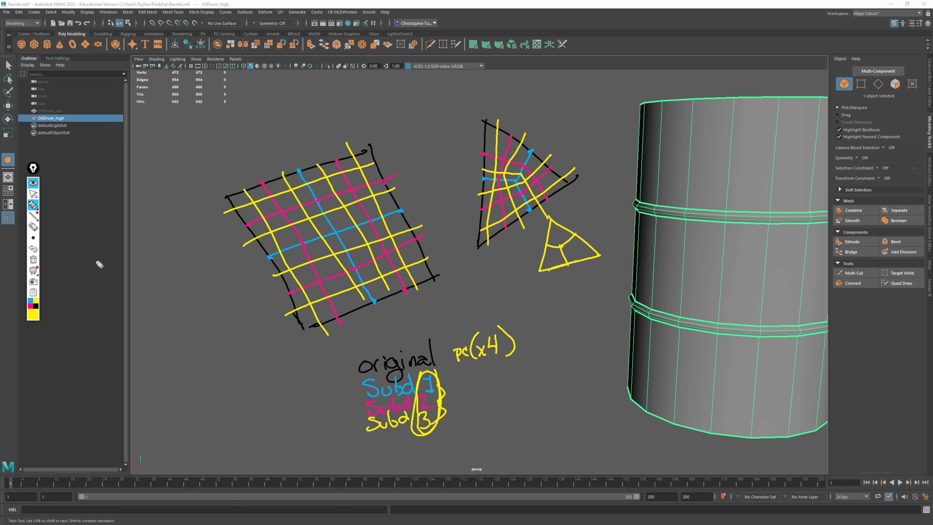
# Clear all the annotations from the screen and return to the normal pointer for working on the drum
pyautogui.click(33, 259)
pyautogui.click(33, 194)
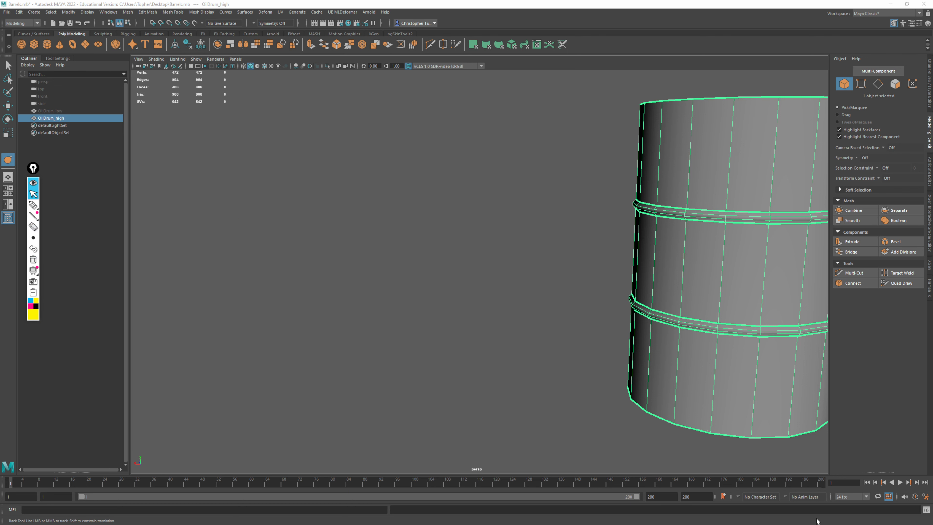
pyautogui.keyDown('alt'); pyautogui.moveTo(787, 358); pyautogui.dragTo(578, 356, button='middle'); pyautogui.keyUp('alt')
pyautogui.keyDown('alt'); pyautogui.moveTo(578, 356); pyautogui.dragTo(619, 292); pyautogui.keyUp('alt')
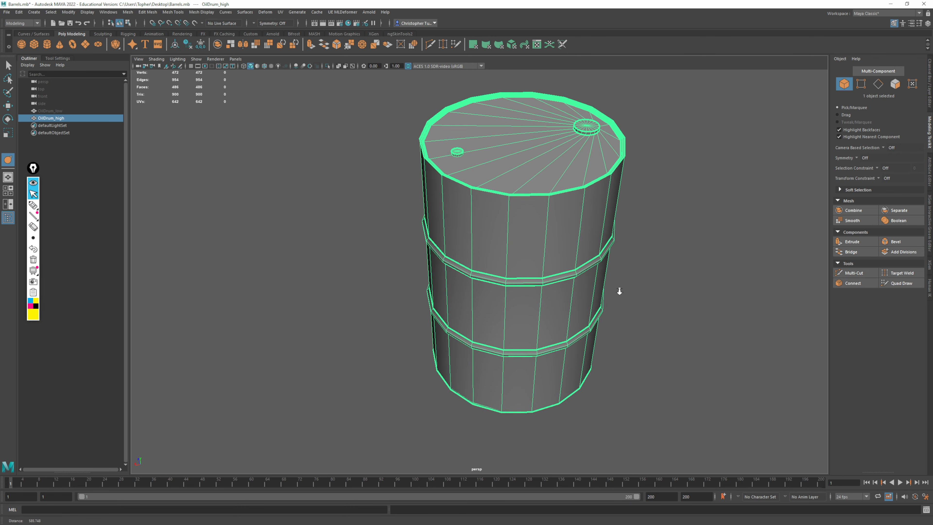
pyautogui.keyDown('alt'); pyautogui.moveTo(619, 292); pyautogui.dragTo(526, 297, button='middle'); pyautogui.keyUp('alt')
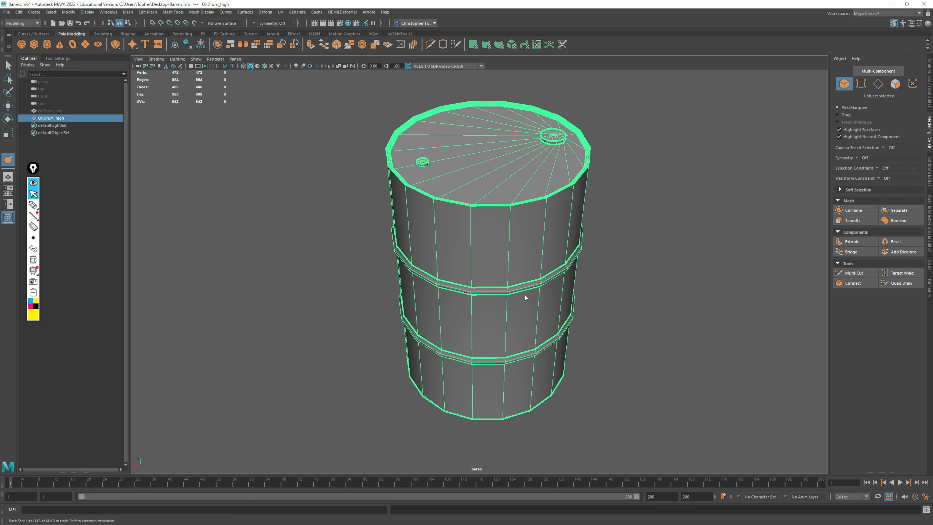
# Apply Smooth to OilDrum_high with Divisions set to 3
pyautogui.click(128, 12)
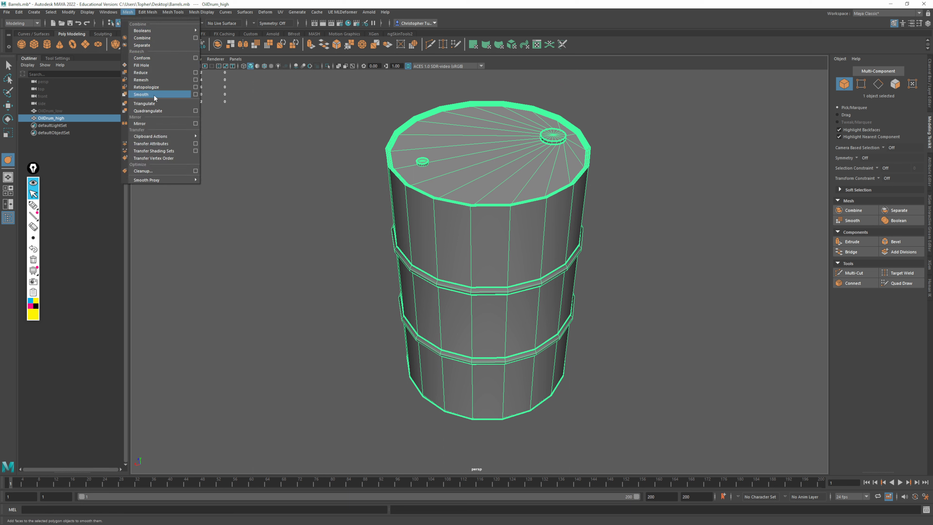
pyautogui.click(168, 96)
pyautogui.moveTo(600, 110); pyautogui.dragTo(652, 146)
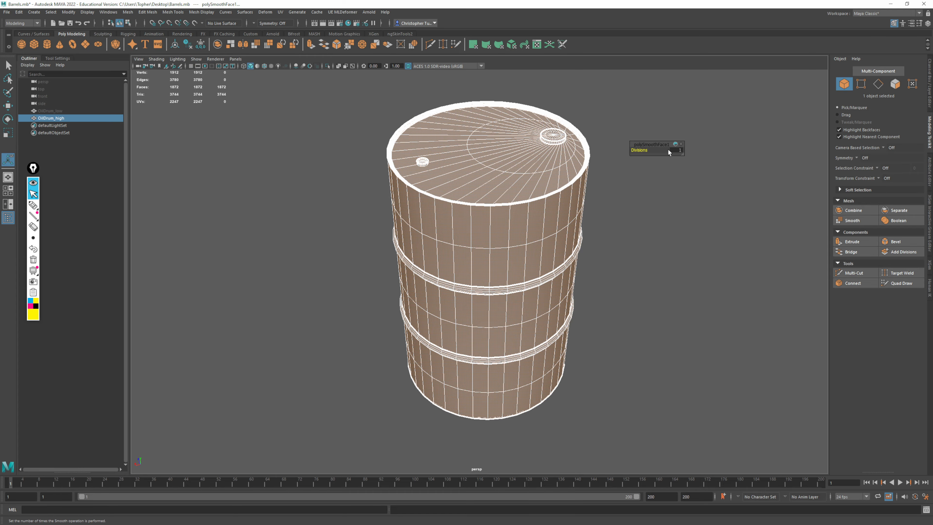
pyautogui.scroll(5, 535, 265)
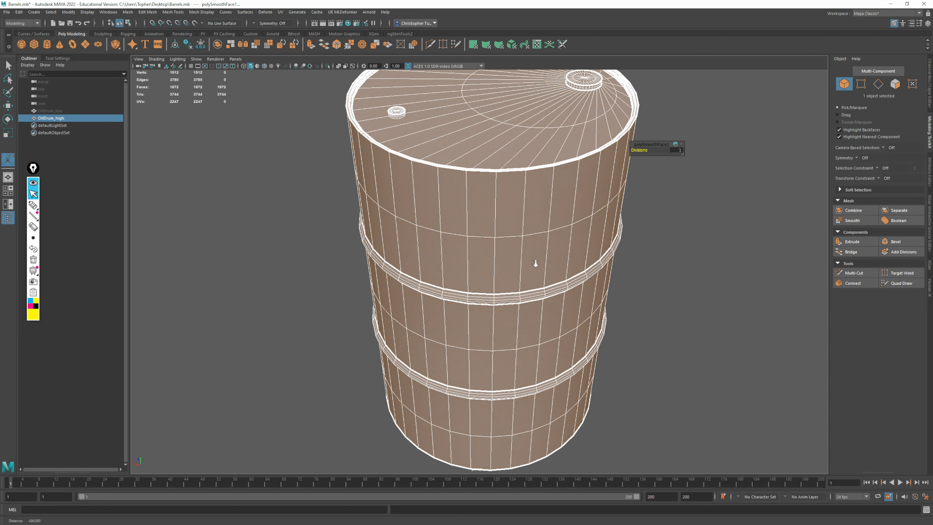
pyautogui.keyDown('alt'); pyautogui.moveTo(595, 281); pyautogui.dragTo(580, 258); pyautogui.keyUp('alt')
pyautogui.scroll(3, 532, 261)
pyautogui.keyDown('alt'); pyautogui.moveTo(521, 261); pyautogui.dragTo(518, 323, button='middle'); pyautogui.keyUp('alt')
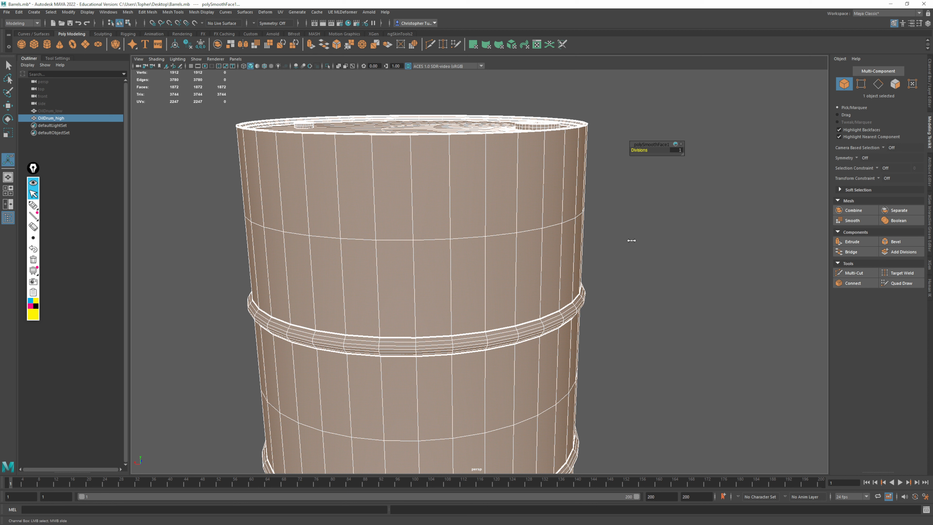
pyautogui.moveTo(632, 241); pyautogui.dragTo(638, 239, button='middle')
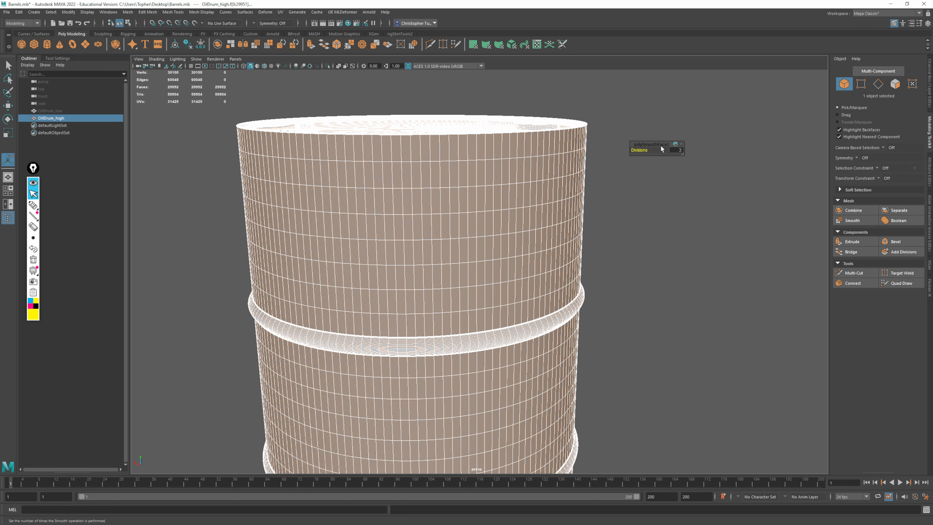
pyautogui.moveTo(660, 145); pyautogui.dragTo(671, 138)
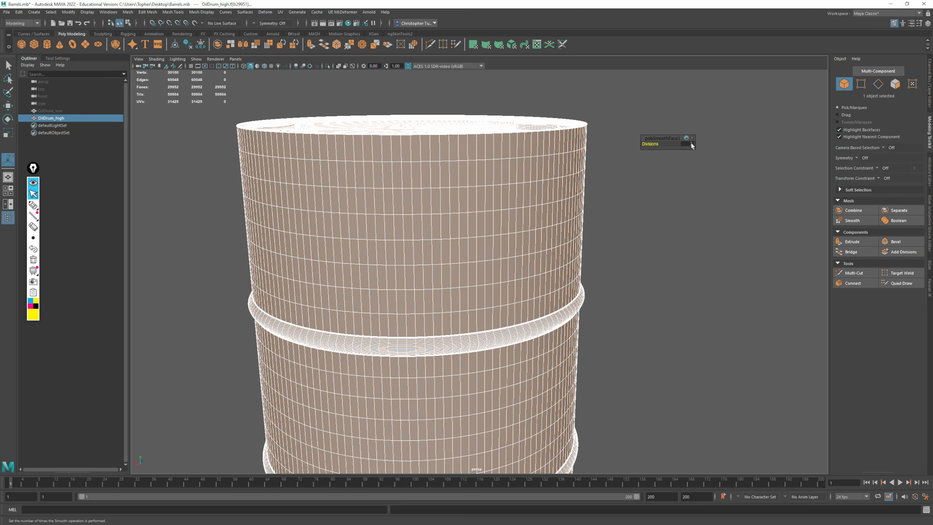
# Examine the smoothed drum's lid, caps, rim and side rings with and without its wireframe
pyautogui.keyDown('alt'); pyautogui.moveTo(557, 137); pyautogui.dragTo(565, 191); pyautogui.keyUp('alt')
pyautogui.keyDown('alt'); pyautogui.moveTo(566, 191); pyautogui.dragTo(698, 187, button='right'); pyautogui.keyUp('alt')
pyautogui.keyDown('alt'); pyautogui.moveTo(698, 188); pyautogui.dragTo(641, 297, button='middle'); pyautogui.keyUp('alt')
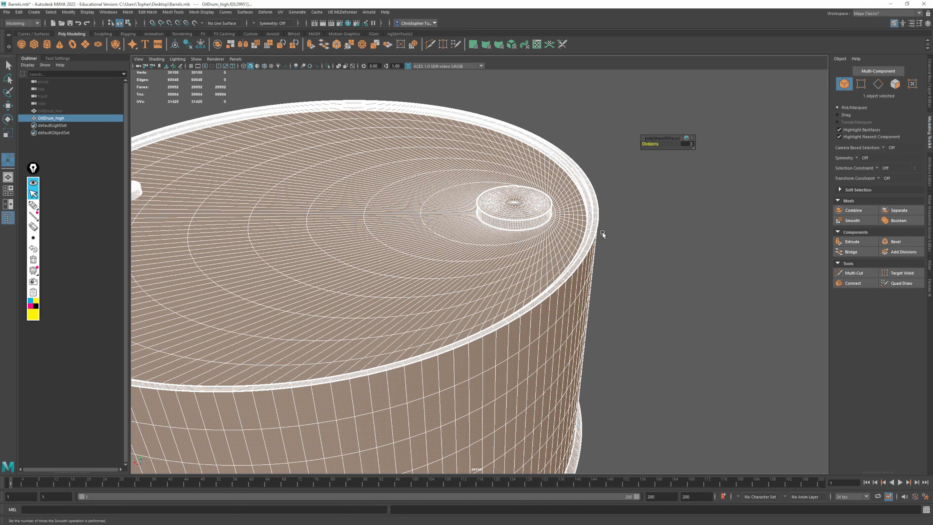
pyautogui.click(649, 312)
pyautogui.keyDown('alt'); pyautogui.moveTo(649, 313); pyautogui.dragTo(617, 279, button='right'); pyautogui.keyUp('alt')
pyautogui.keyDown('alt'); pyautogui.moveTo(617, 279); pyautogui.dragTo(551, 285); pyautogui.keyUp('alt')
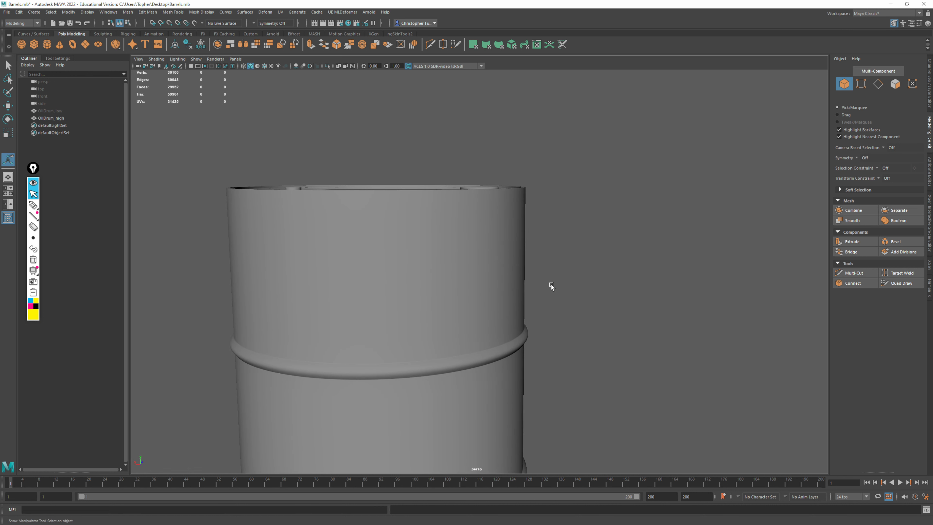
pyautogui.keyDown('alt'); pyautogui.moveTo(551, 284); pyautogui.dragTo(520, 206, button='right'); pyautogui.keyUp('alt')
pyautogui.keyDown('alt'); pyautogui.moveTo(521, 206); pyautogui.dragTo(461, 226); pyautogui.keyUp('alt')
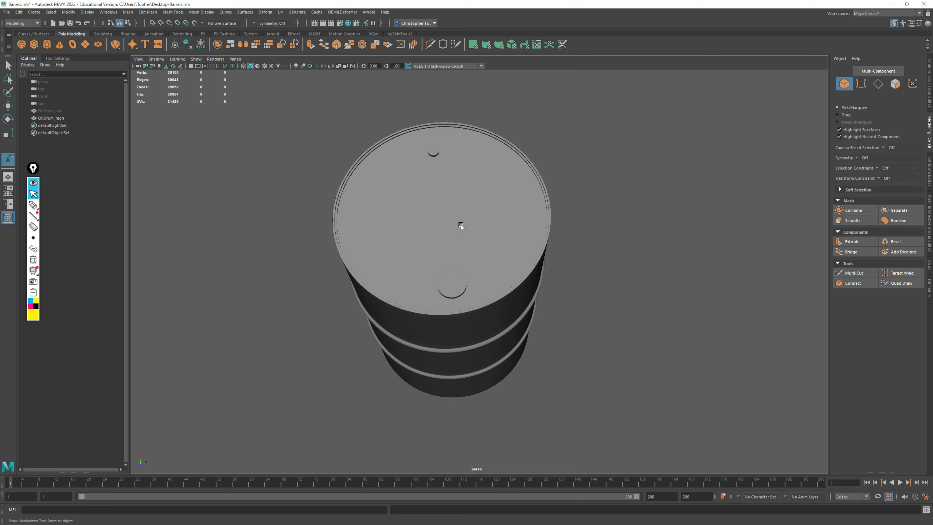
pyautogui.keyDown('alt'); pyautogui.moveTo(461, 226); pyautogui.dragTo(518, 288, button='right'); pyautogui.keyUp('alt')
pyautogui.keyDown('alt'); pyautogui.moveTo(518, 287); pyautogui.dragTo(577, 234); pyautogui.keyUp('alt')
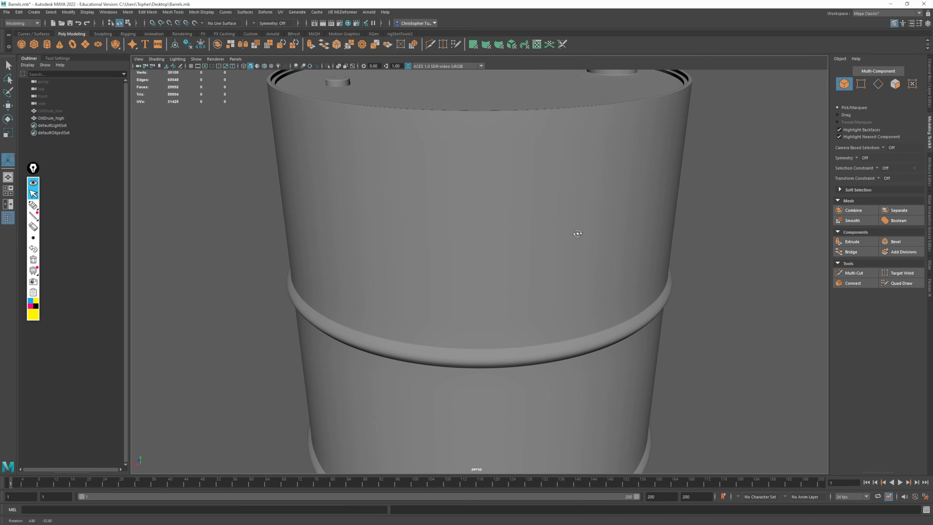
pyautogui.keyDown('alt'); pyautogui.moveTo(561, 250); pyautogui.dragTo(559, 264, button='middle'); pyautogui.keyUp('alt')
pyautogui.keyDown('alt'); pyautogui.moveTo(421, 221); pyautogui.dragTo(548, 235); pyautogui.keyUp('alt')
pyautogui.keyDown('alt'); pyautogui.moveTo(534, 264); pyautogui.dragTo(530, 257, button='middle'); pyautogui.keyUp('alt')
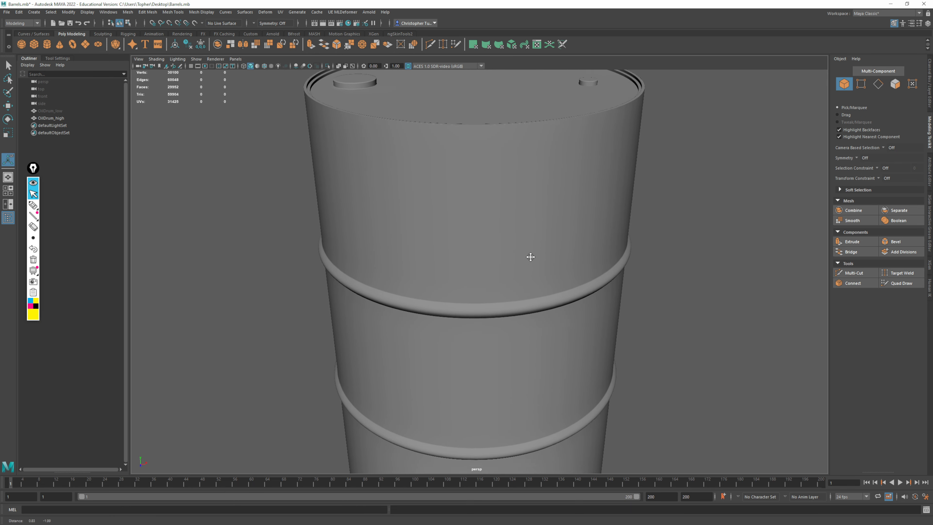
pyautogui.keyDown('alt'); pyautogui.moveTo(531, 257); pyautogui.dragTo(538, 264, button='right'); pyautogui.keyUp('alt')
pyautogui.moveTo(537, 265)
pyautogui.keyDown('alt'); pyautogui.mouseDown()
pyautogui.moveTo(543, 211)
pyautogui.moveTo(558, 275)
pyautogui.moveTo(581, 268)
pyautogui.moveTo(576, 209)
pyautogui.moveTo(412, 282)
pyautogui.moveTo(450, 175)
pyautogui.moveTo(525, 243)
pyautogui.moveTo(535, 217)
pyautogui.moveTo(528, 254)
pyautogui.mouseUp(); pyautogui.keyUp('alt')
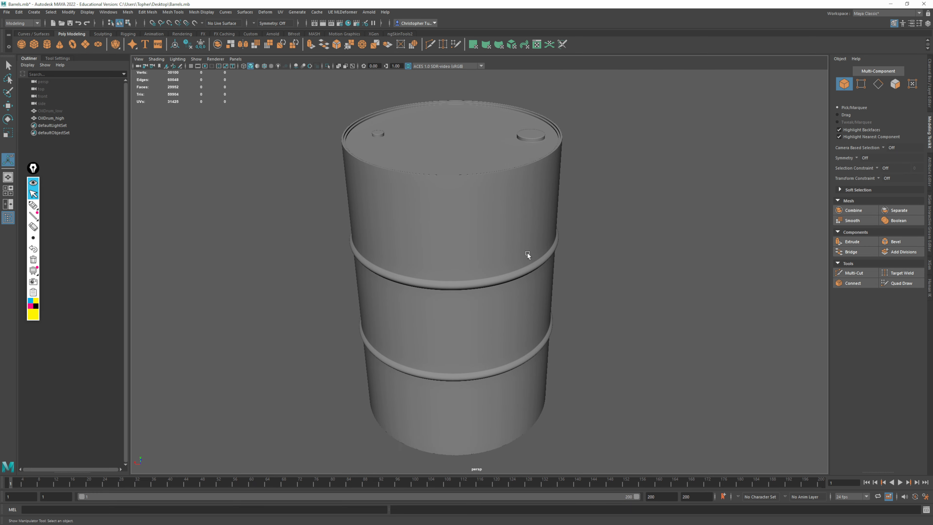
# Freeze the transformations of OilDrum_high and export the selection as the FBX file Oildrum_high.fbx in the Meshes folder
pyautogui.click(452, 187)
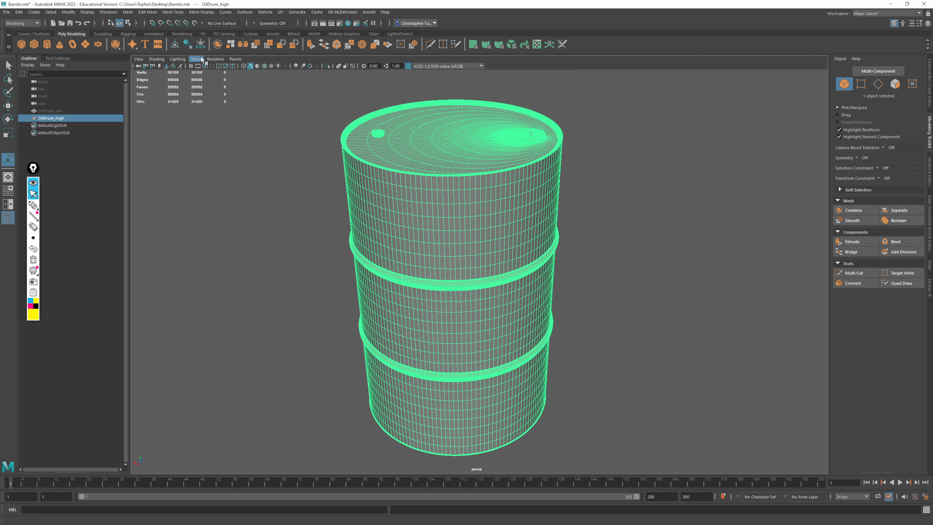
pyautogui.click(202, 46)
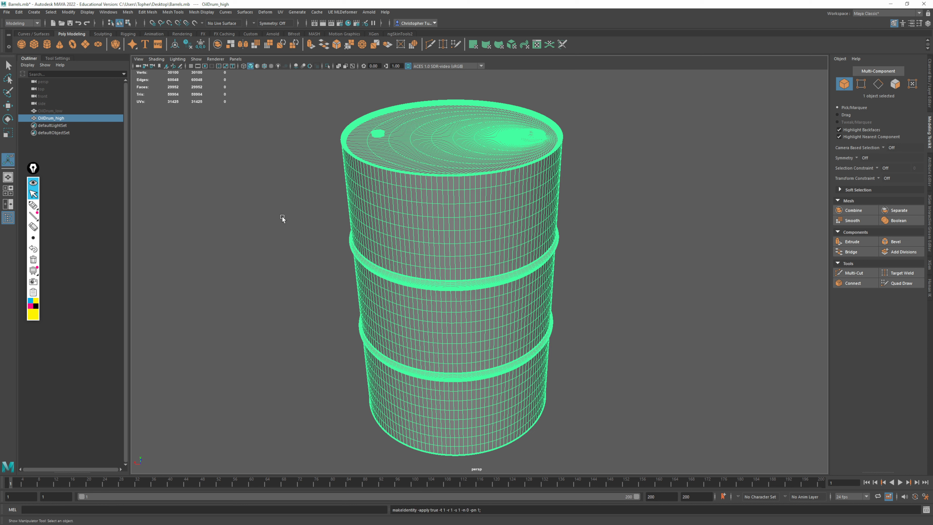
pyautogui.click(7, 12)
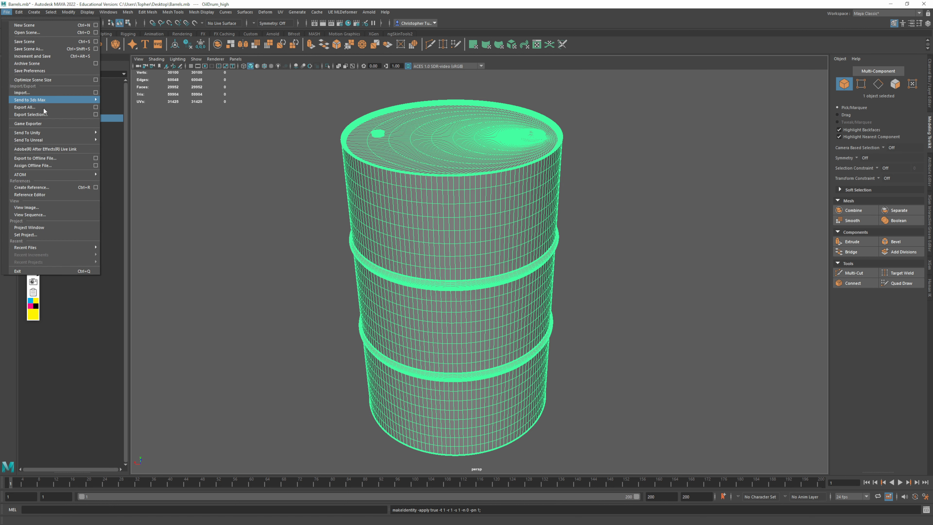
pyautogui.click(31, 114)
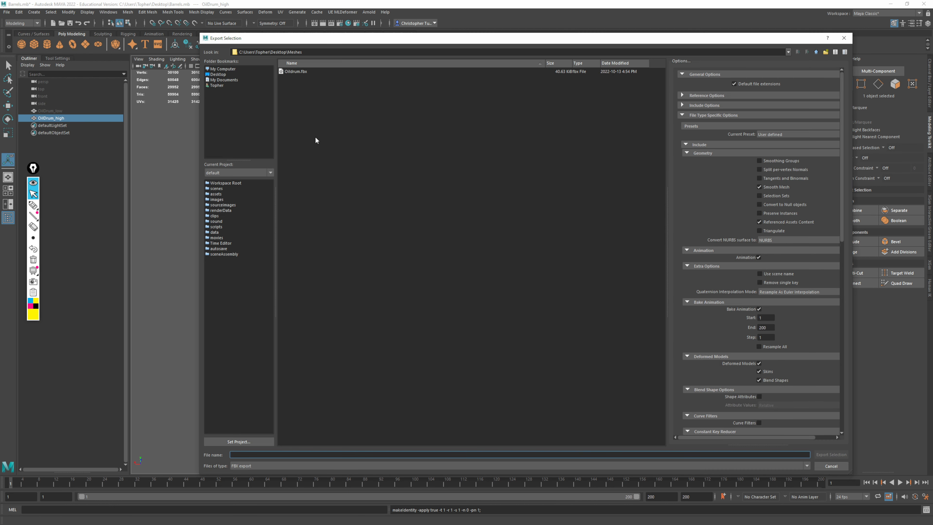
pyautogui.click(285, 71)
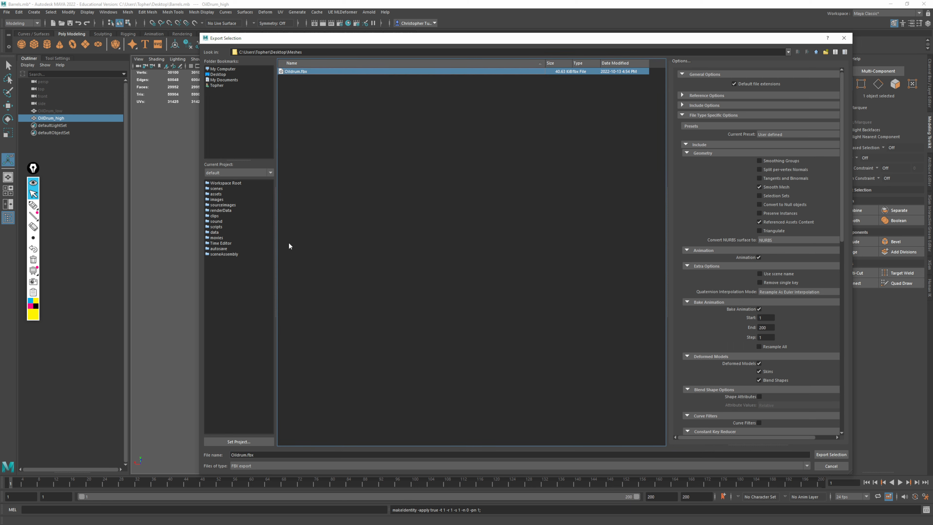
pyautogui.click(254, 456)
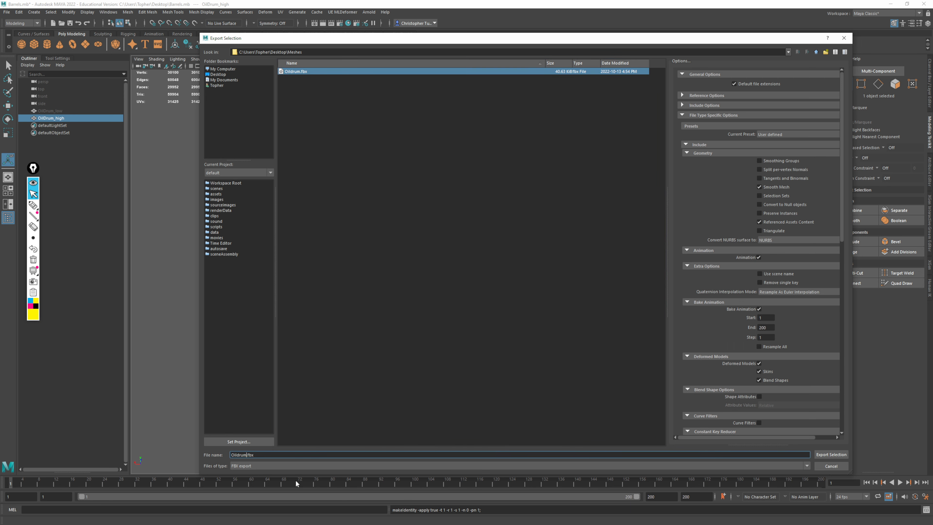
pyautogui.press('Return')
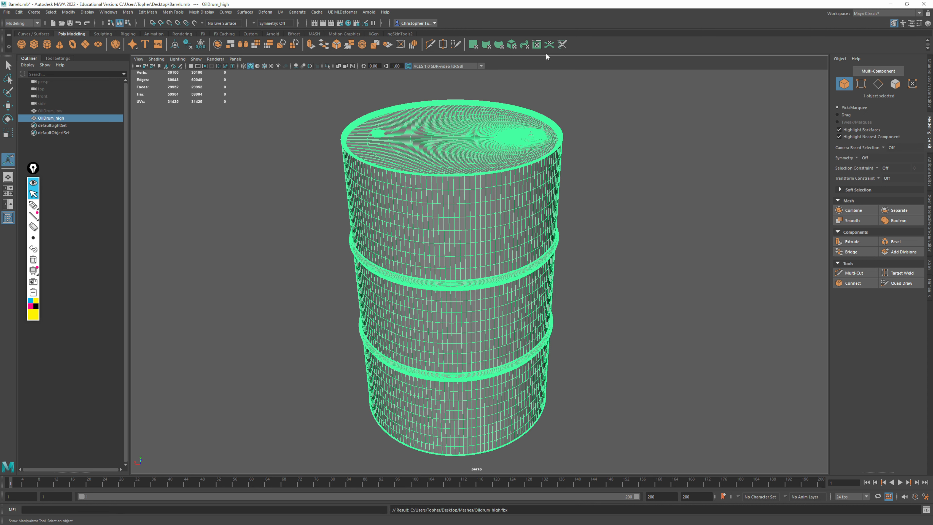
# Inspect the smoothed drum's UV layout in the UV Editor, focusing on the lid shells, and close the editor
pyautogui.click(537, 44)
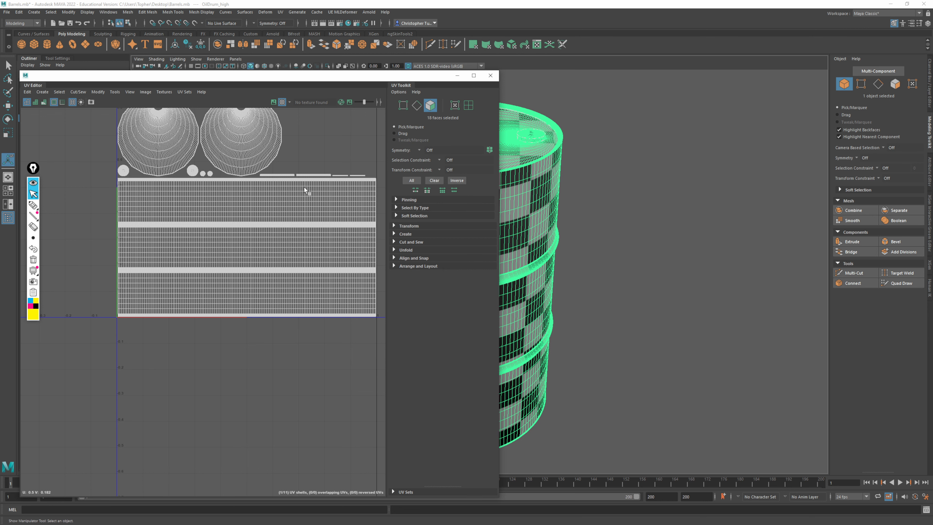
pyautogui.keyDown('alt'); pyautogui.moveTo(314, 139); pyautogui.dragTo(285, 223, button='middle'); pyautogui.keyUp('alt')
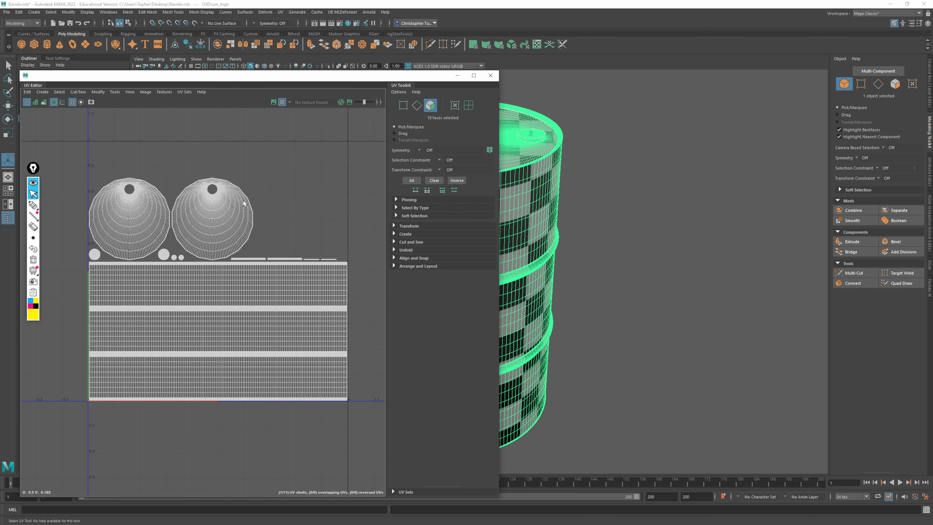
pyautogui.scroll(6, 244, 203)
pyautogui.scroll(-5, 242, 198)
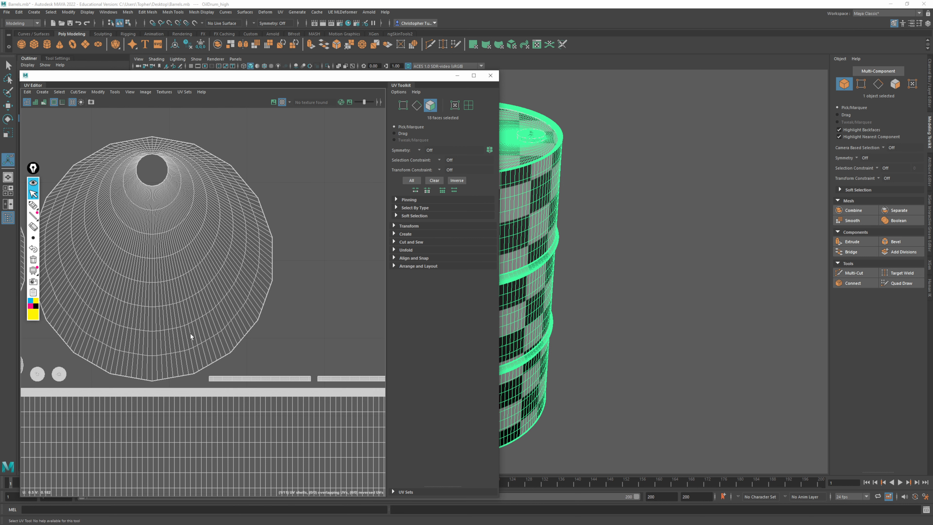
pyautogui.click(490, 76)
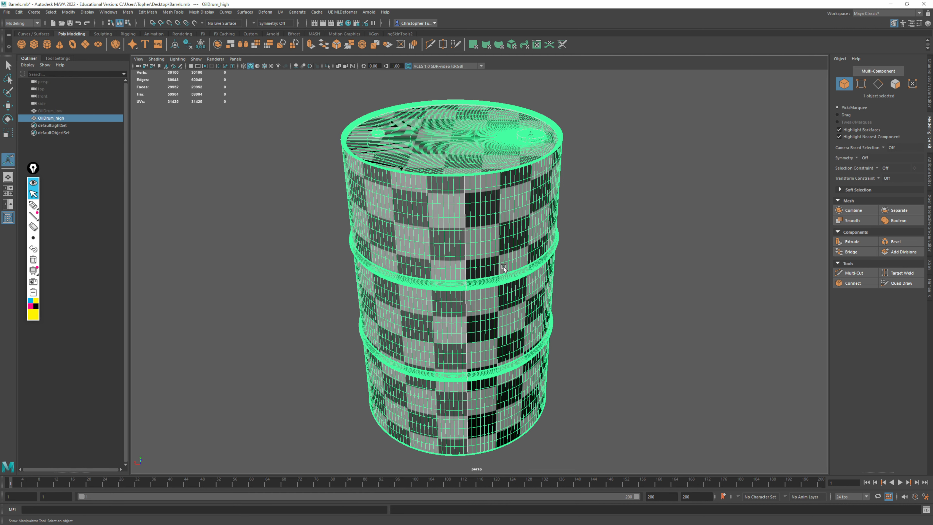
# Deselect the drum and examine the smoothness of its side ring, body, top rim and cap up close
pyautogui.click(589, 258)
pyautogui.keyDown('alt'); pyautogui.moveTo(578, 317); pyautogui.dragTo(412, 292); pyautogui.keyUp('alt')
pyautogui.keyDown('alt'); pyautogui.moveTo(412, 292); pyautogui.dragTo(879, 449, button='right'); pyautogui.keyUp('alt')
pyautogui.keyDown('alt'); pyautogui.moveTo(500, 184); pyautogui.dragTo(362, 312, button='middle'); pyautogui.keyUp('alt')
pyautogui.keyDown('alt'); pyautogui.moveTo(515, 205); pyautogui.dragTo(430, 312, button='middle'); pyautogui.keyUp('alt')
pyautogui.keyDown('alt'); pyautogui.moveTo(602, 200); pyautogui.dragTo(433, 189, button='middle'); pyautogui.keyUp('alt')
pyautogui.keyDown('alt'); pyautogui.moveTo(481, 171); pyautogui.dragTo(587, 308, button='right'); pyautogui.keyUp('alt')
pyautogui.keyDown('alt'); pyautogui.moveTo(587, 308); pyautogui.dragTo(544, 158); pyautogui.keyUp('alt')
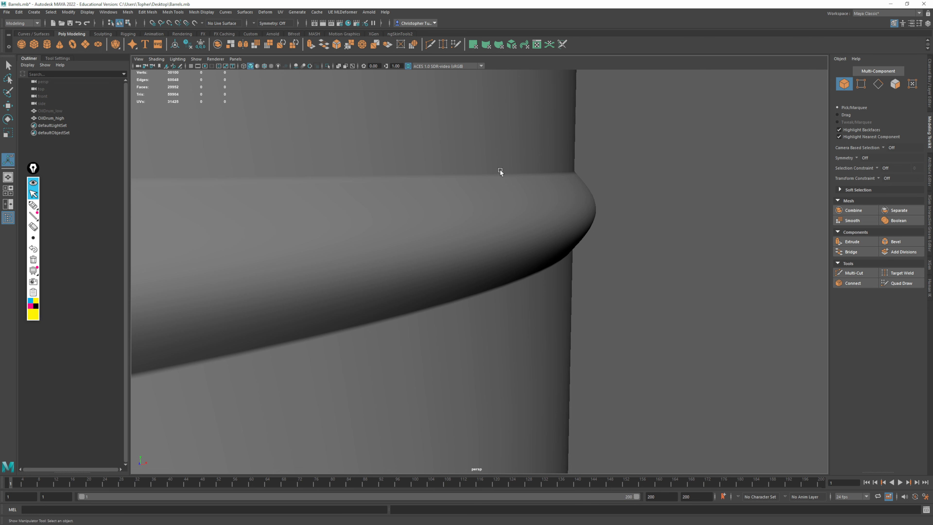
pyautogui.keyDown('alt'); pyautogui.moveTo(625, 205); pyautogui.dragTo(190, 66, button='right'); pyautogui.keyUp('alt')
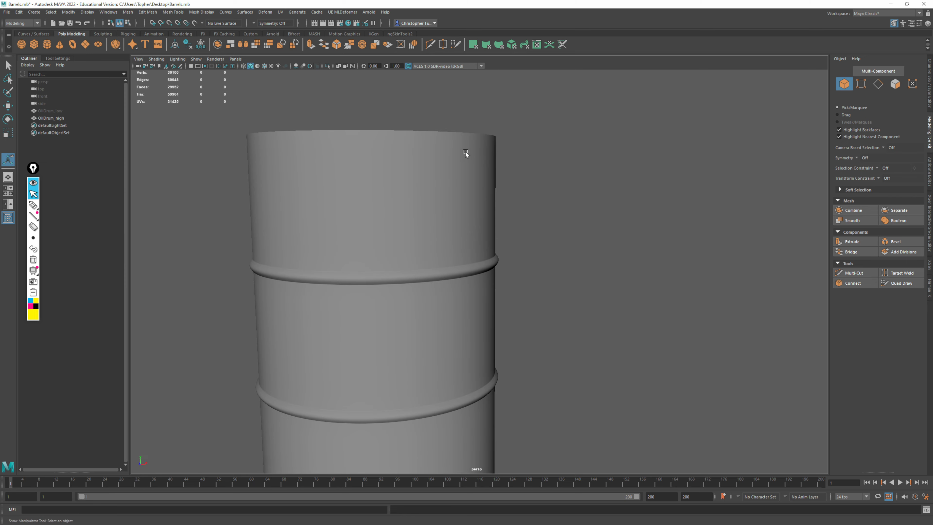
pyautogui.keyDown('alt'); pyautogui.moveTo(467, 152); pyautogui.dragTo(490, 150); pyautogui.keyUp('alt')
pyautogui.keyDown('alt'); pyautogui.moveTo(490, 150); pyautogui.dragTo(540, 121, button='right'); pyautogui.keyUp('alt')
pyautogui.keyDown('alt'); pyautogui.moveTo(489, 121); pyautogui.dragTo(480, 277, button='middle'); pyautogui.keyUp('alt')
pyautogui.keyDown('alt'); pyautogui.moveTo(479, 278); pyautogui.dragTo(520, 150, button='right'); pyautogui.keyUp('alt')
pyautogui.keyDown('alt'); pyautogui.moveTo(520, 150); pyautogui.dragTo(506, 359, button='middle'); pyautogui.keyUp('alt')
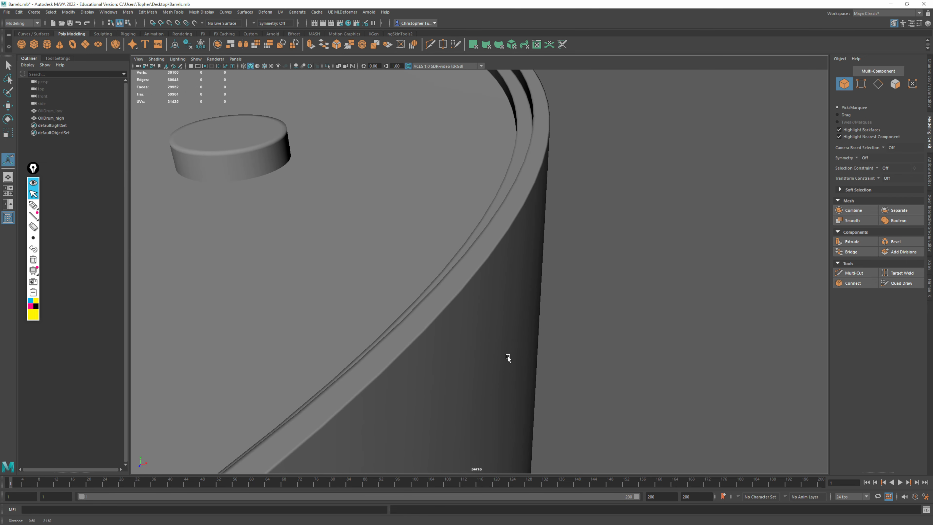
# Examine the grooves around the smoothed drum's lid and its full body, then select OilDrum_high to inspect its wireframe
pyautogui.keyDown('alt'); pyautogui.moveTo(506, 359); pyautogui.dragTo(557, 293); pyautogui.keyUp('alt')
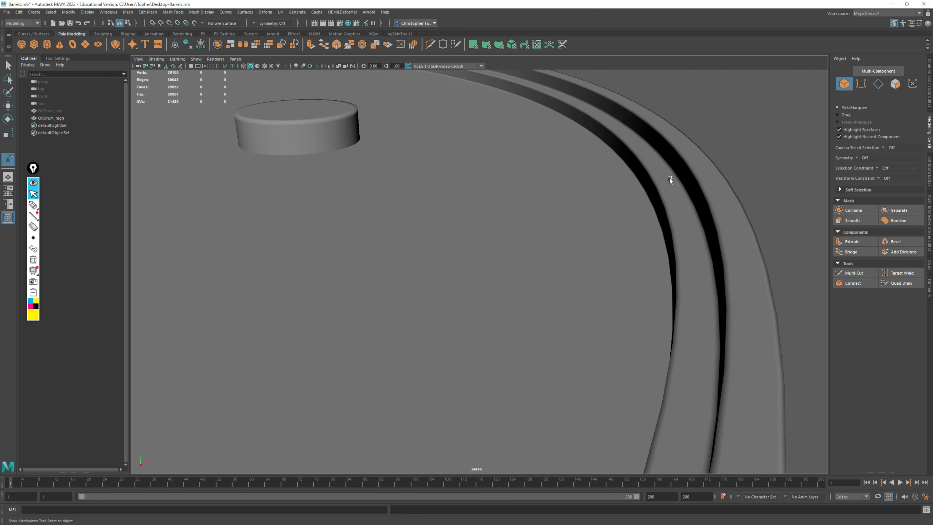
pyautogui.keyDown('alt'); pyautogui.moveTo(646, 235); pyautogui.dragTo(327, 123, button='right'); pyautogui.keyUp('alt')
pyautogui.keyDown('alt'); pyautogui.moveTo(477, 219); pyautogui.dragTo(540, 128, button='middle'); pyautogui.keyUp('alt')
pyautogui.keyDown('alt'); pyautogui.moveTo(540, 128); pyautogui.dragTo(454, 133, button='right'); pyautogui.keyUp('alt')
pyautogui.keyDown('alt'); pyautogui.moveTo(531, 212); pyautogui.dragTo(536, 154, button='middle'); pyautogui.keyUp('alt')
pyautogui.keyDown('alt'); pyautogui.moveTo(526, 213); pyautogui.dragTo(510, 191); pyautogui.keyUp('alt')
pyautogui.click(128, 12)
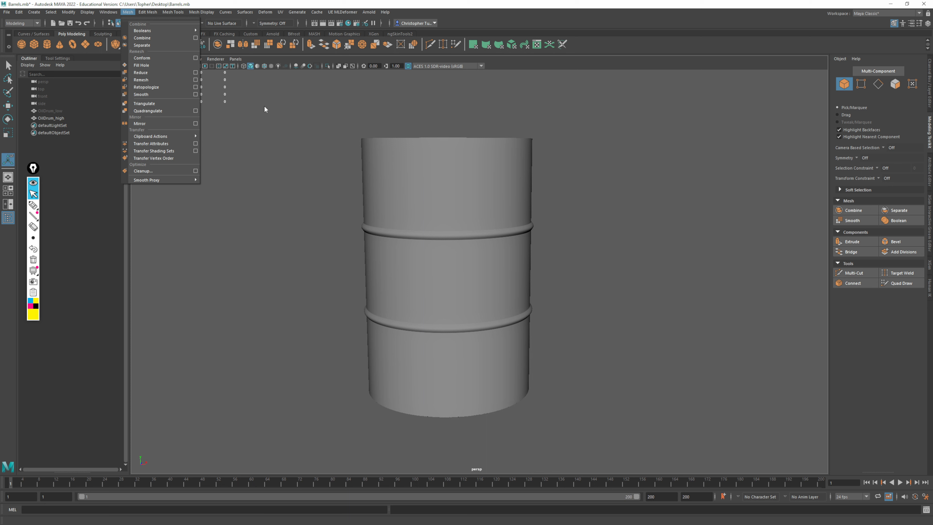
pyautogui.click(651, 54)
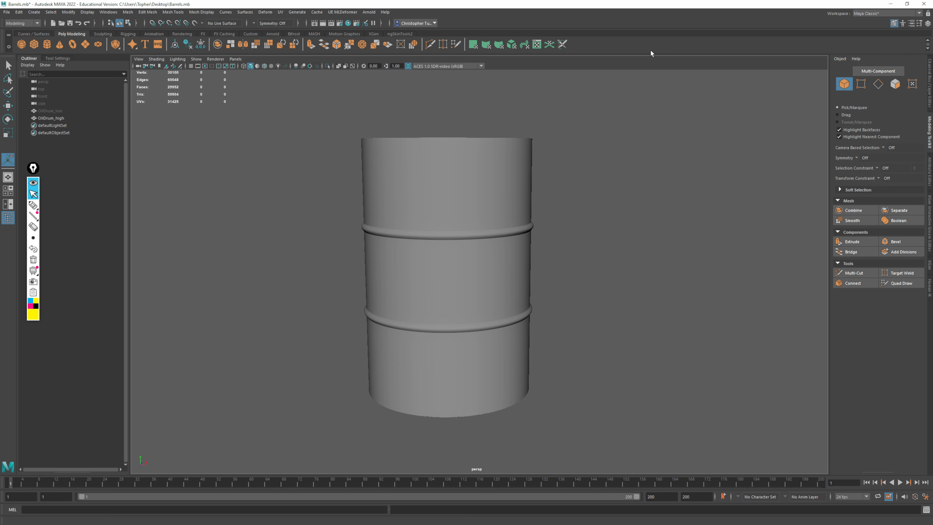
pyautogui.click(506, 198)
pyautogui.keyDown('alt'); pyautogui.moveTo(506, 198); pyautogui.dragTo(611, 237); pyautogui.keyUp('alt')
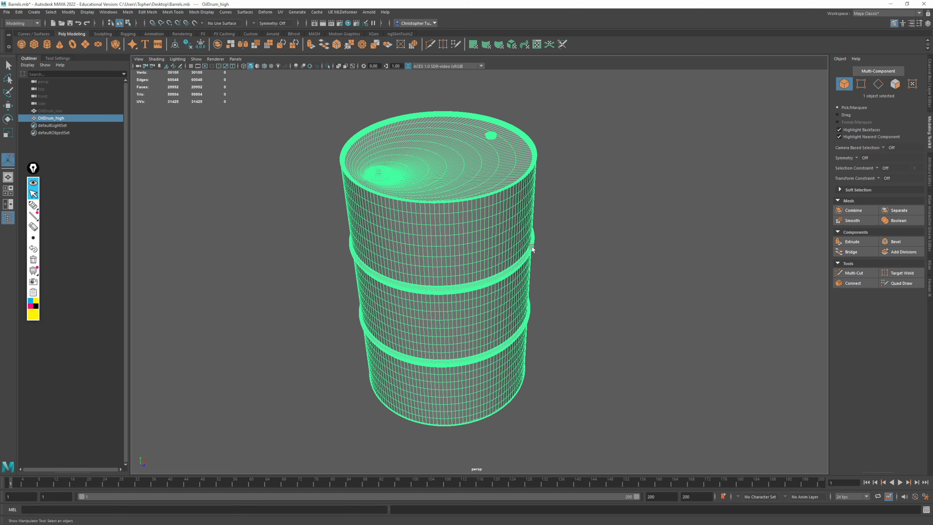
# Switch to Substance 3D Painter and save the open project as Console in the NCC-1701 project's Textures folder
pyautogui.click(892, 4)
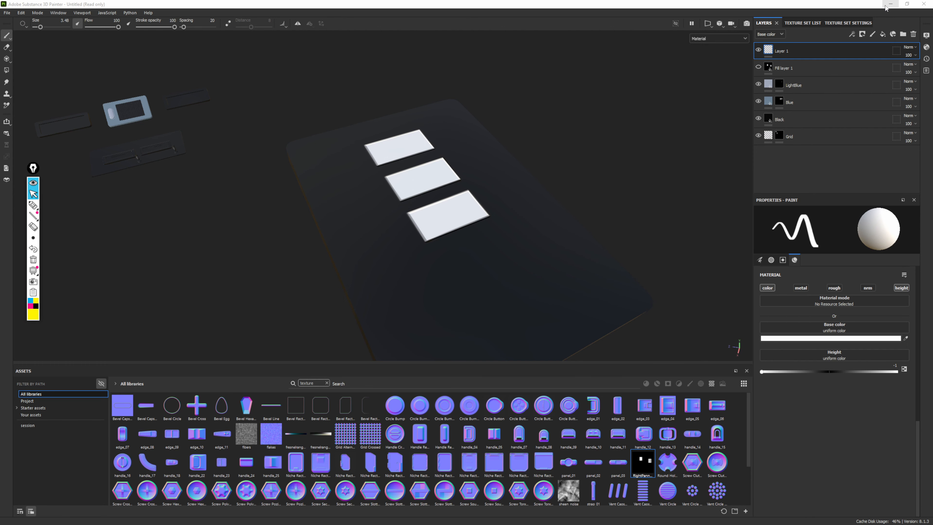
pyautogui.click(6, 13)
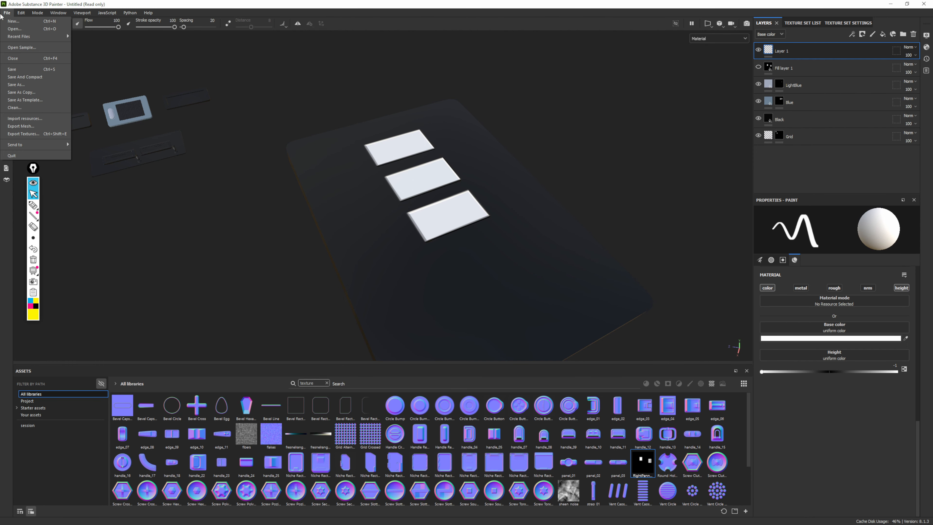
pyautogui.click(22, 85)
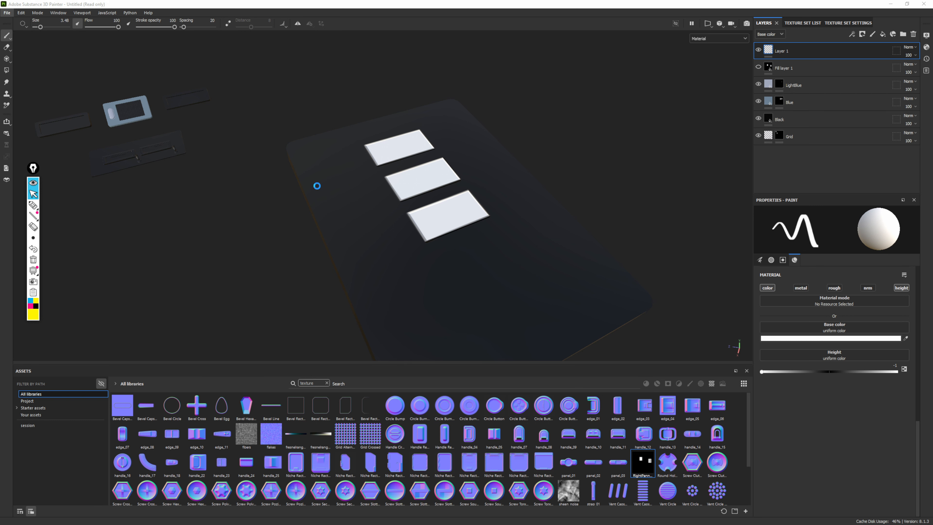
pyautogui.moveTo(140, 18); pyautogui.dragTo(275, 56)
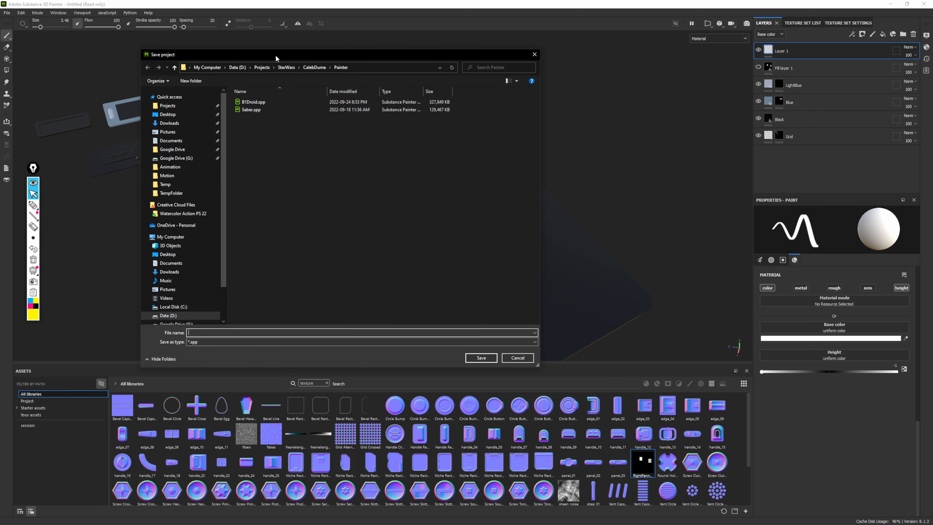
pyautogui.click(264, 67)
pyautogui.scroll(-5, 308, 224)
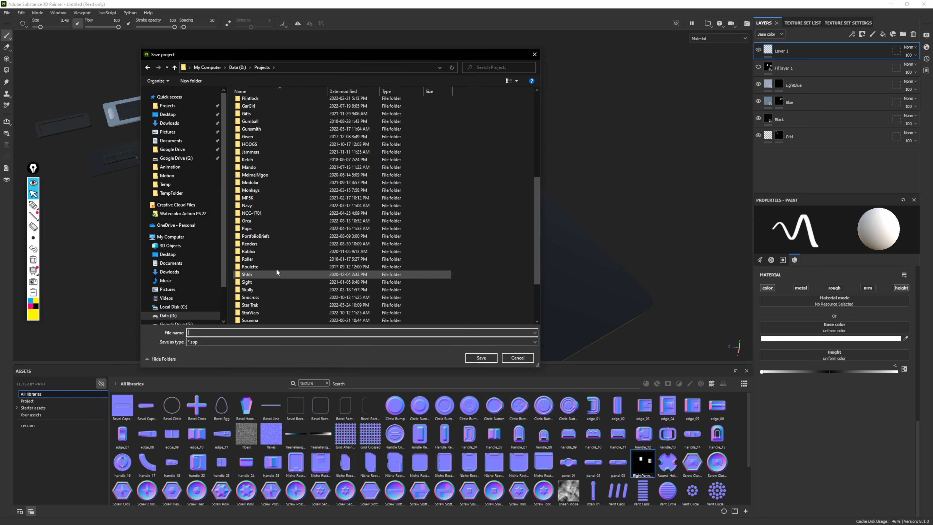
pyautogui.doubleClick(254, 213)
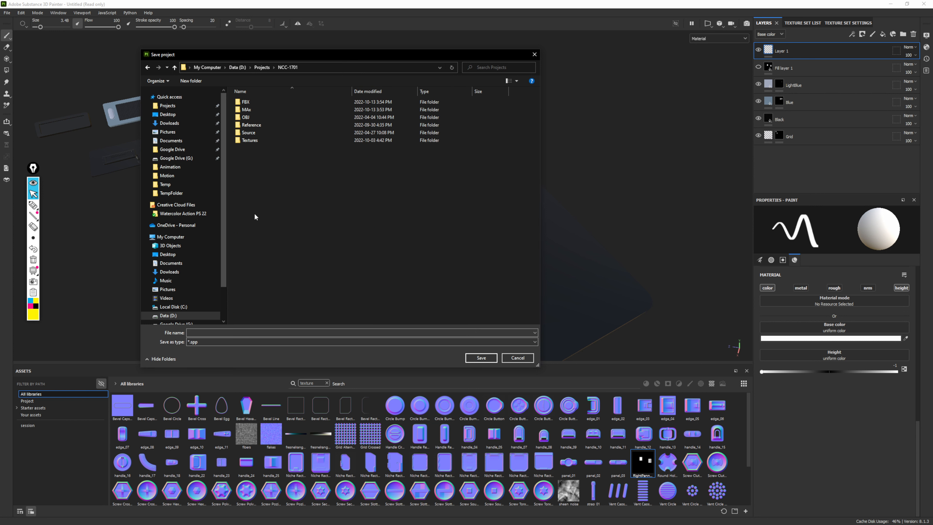
pyautogui.click(246, 144)
pyautogui.doubleClick(247, 140)
pyautogui.click(208, 333)
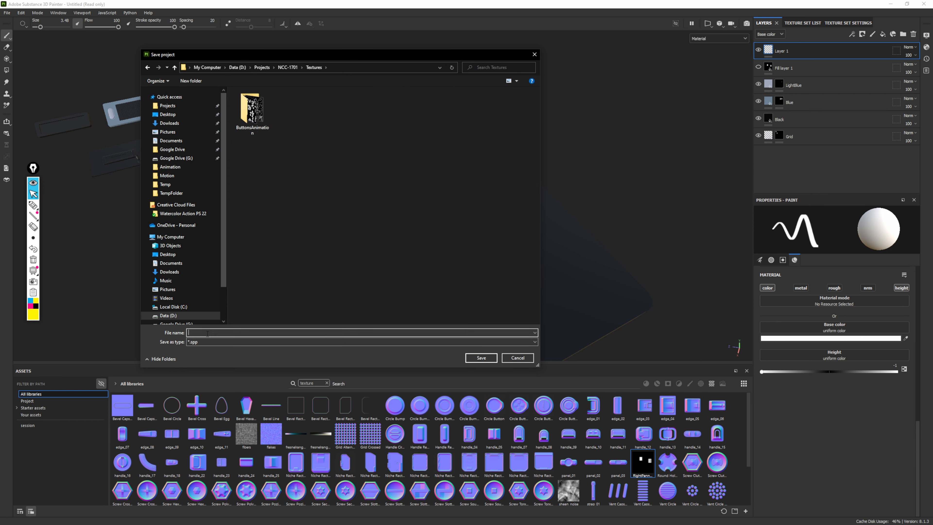
pyautogui.write('Console')
pyautogui.press('Return')
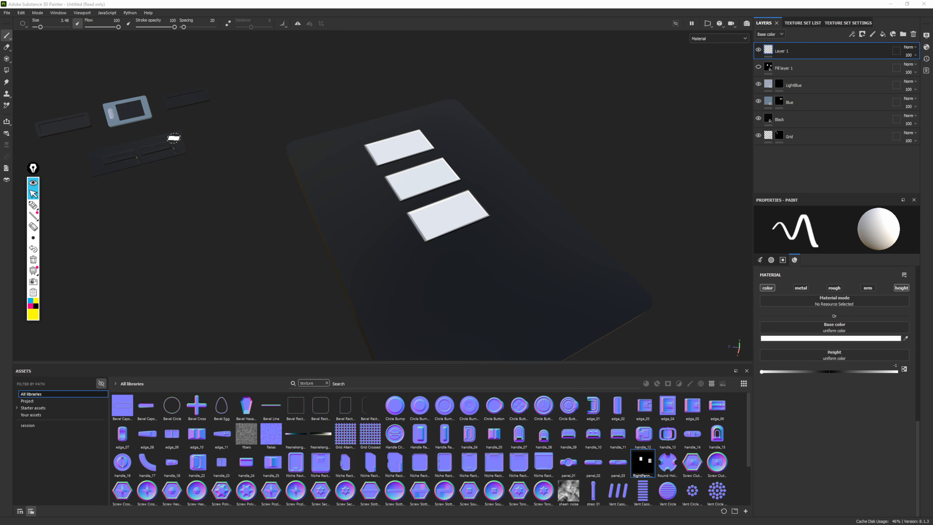
# Start a new project and review the available templates, leaving the template unselected
pyautogui.click(6, 12)
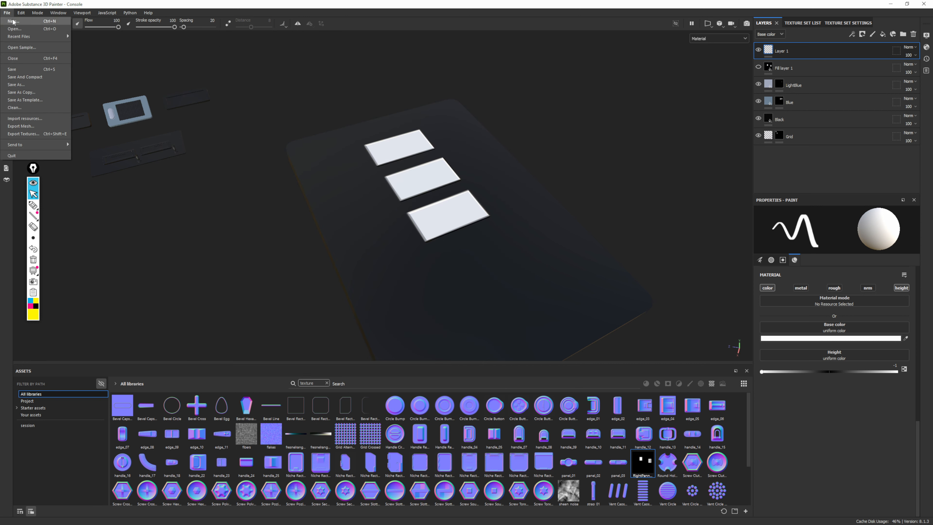
pyautogui.click(14, 21)
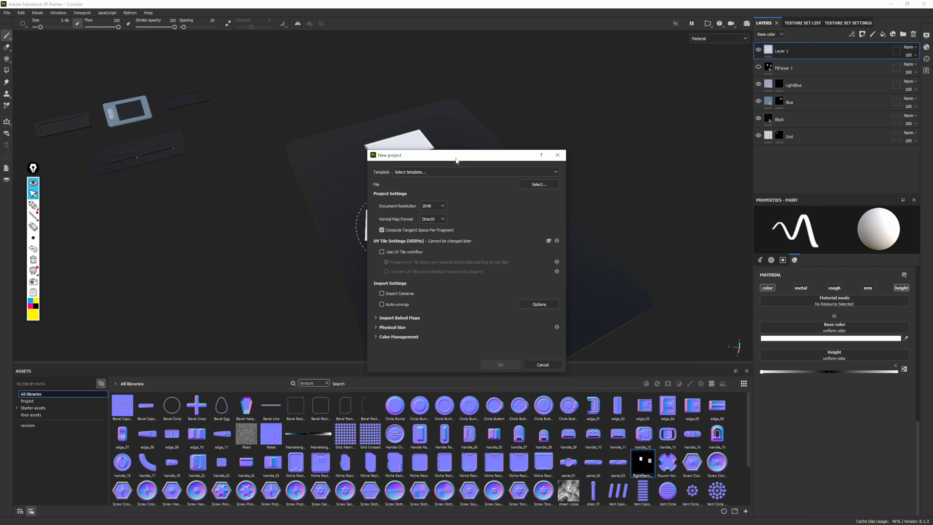
pyautogui.moveTo(460, 159); pyautogui.dragTo(415, 112)
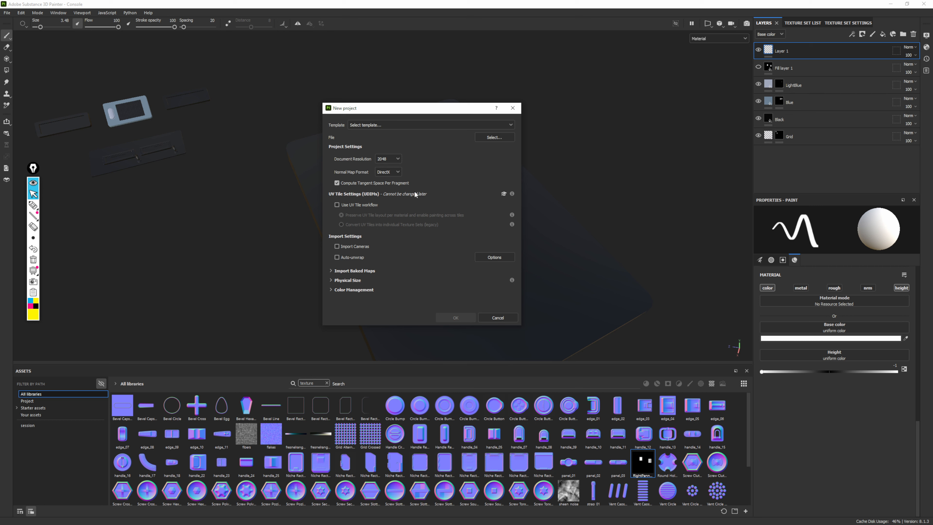
pyautogui.moveTo(427, 108)
pyautogui.mouseDown()
pyautogui.moveTo(498, 95)
pyautogui.moveTo(430, 95)
pyautogui.mouseUp()
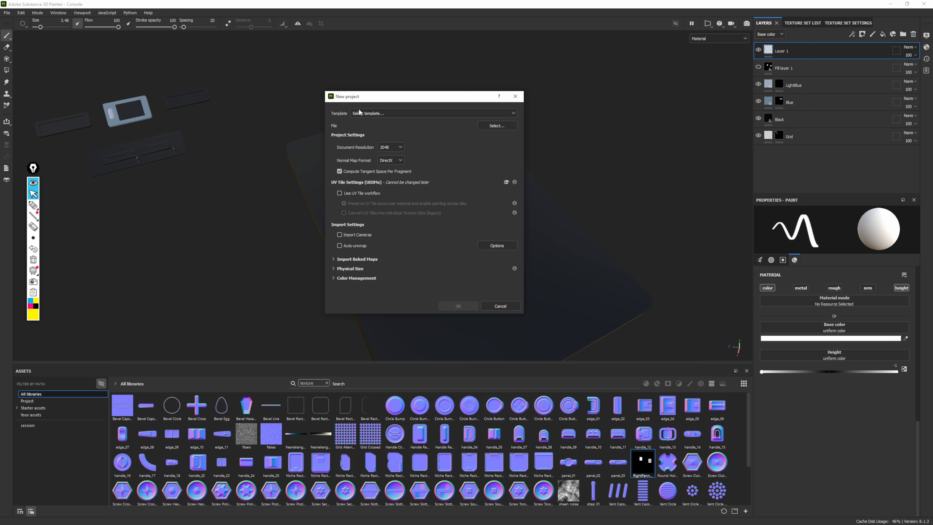
pyautogui.click(354, 113)
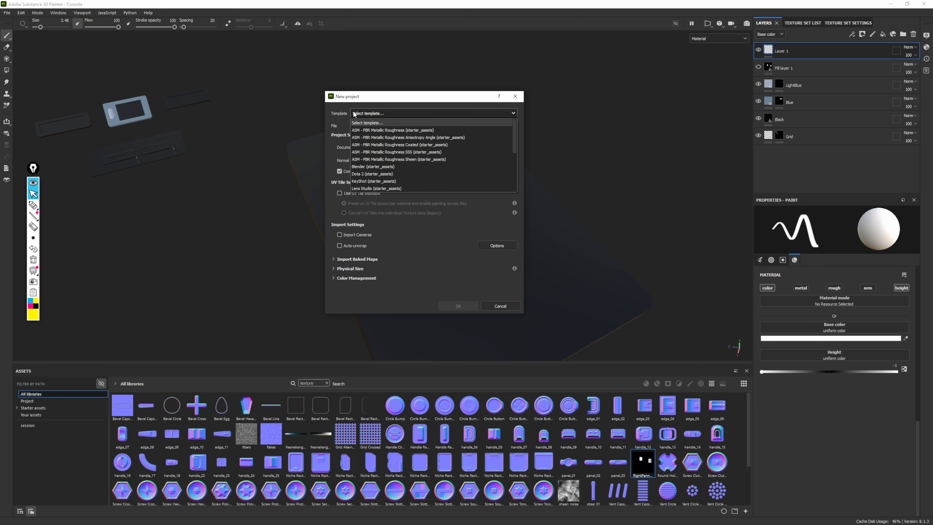
pyautogui.click(379, 122)
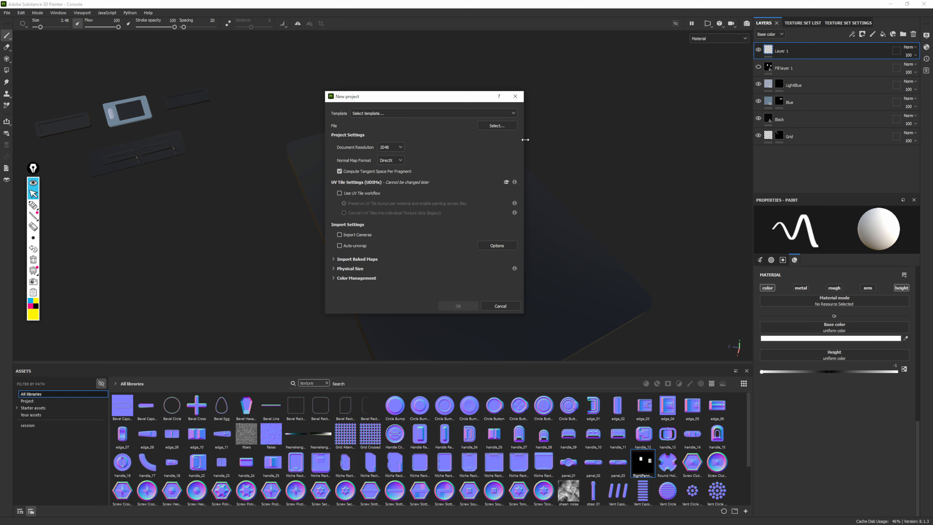
# Load Oildrum.fbx from the Meshes folder on the Desktop as the new project's mesh
pyautogui.click(493, 125)
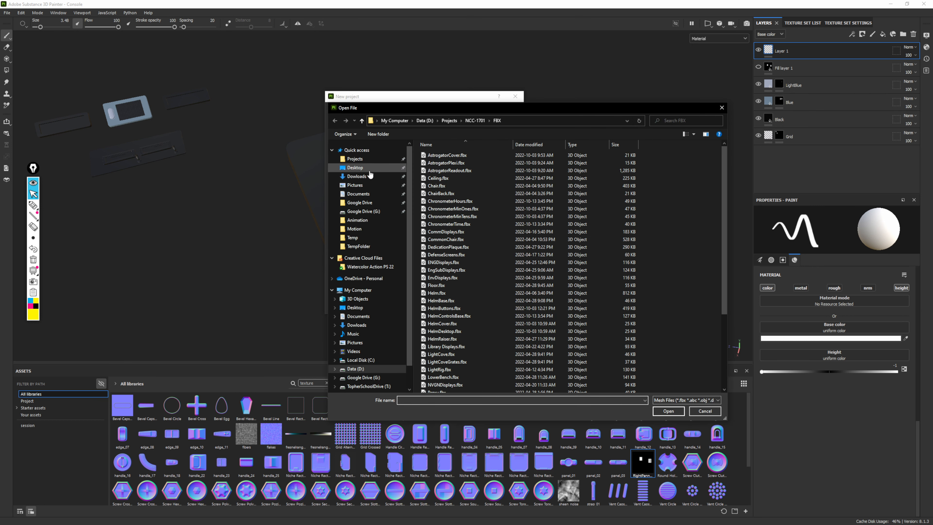
pyautogui.click(360, 169)
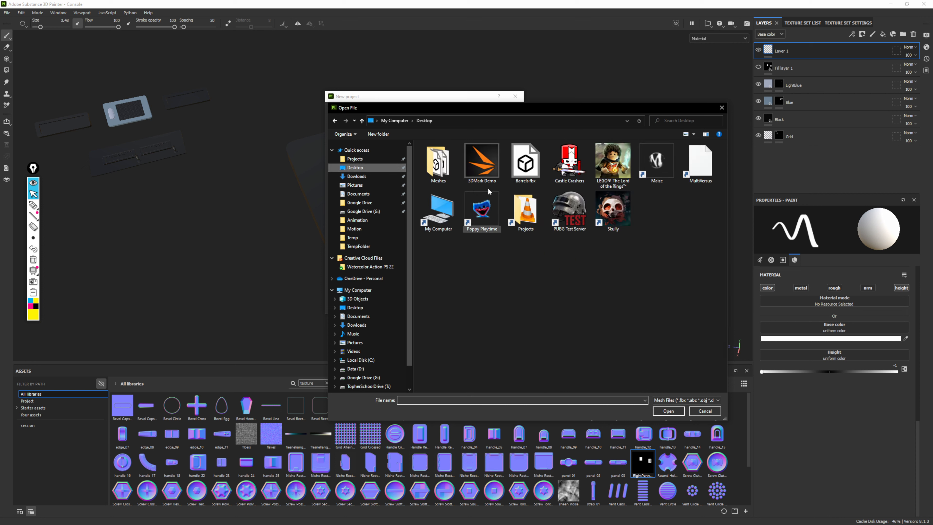
pyautogui.doubleClick(438, 163)
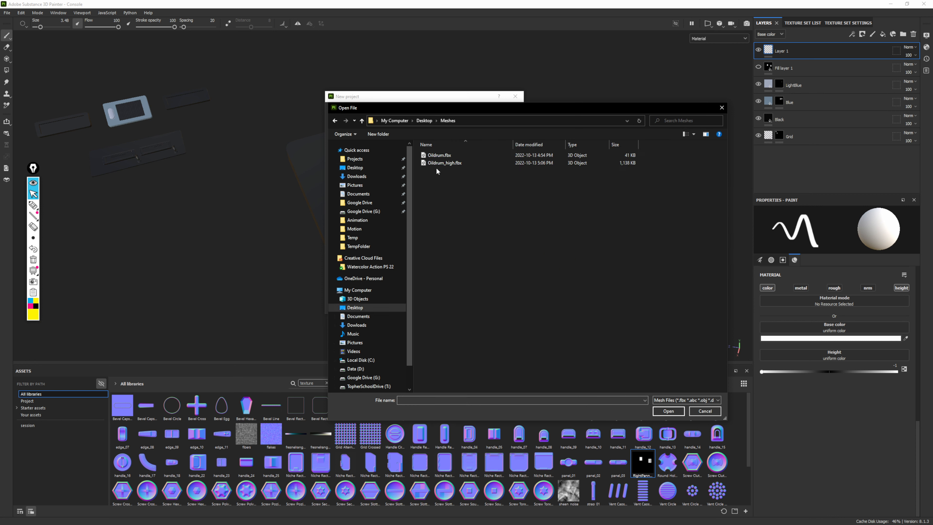
pyautogui.click(439, 155)
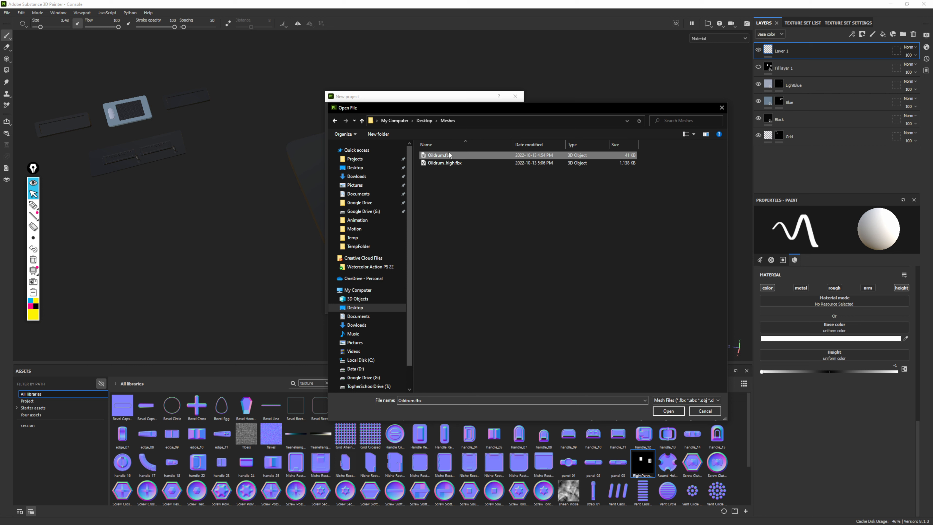
pyautogui.click(667, 411)
# Keep the document resolution at 2048 with the DirectX normal map format and create the project
pyautogui.moveTo(410, 100); pyautogui.dragTo(437, 87)
pyautogui.click(426, 136)
pyautogui.click(420, 134)
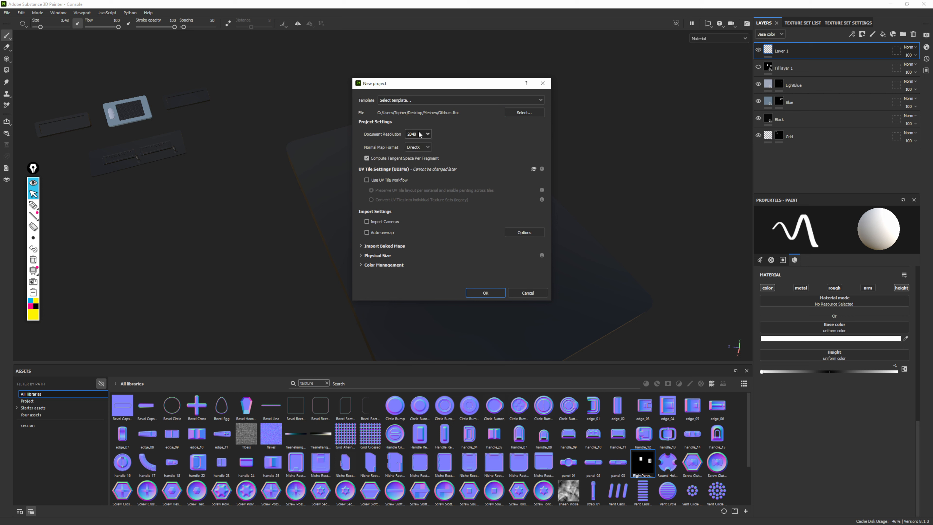
pyautogui.click(420, 135)
pyautogui.click(420, 135)
pyautogui.click(418, 135)
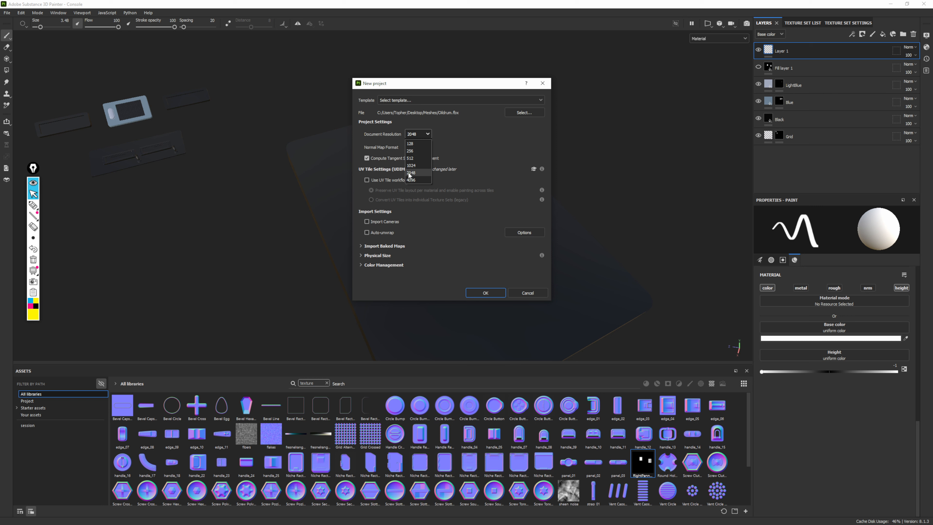
pyautogui.click(412, 173)
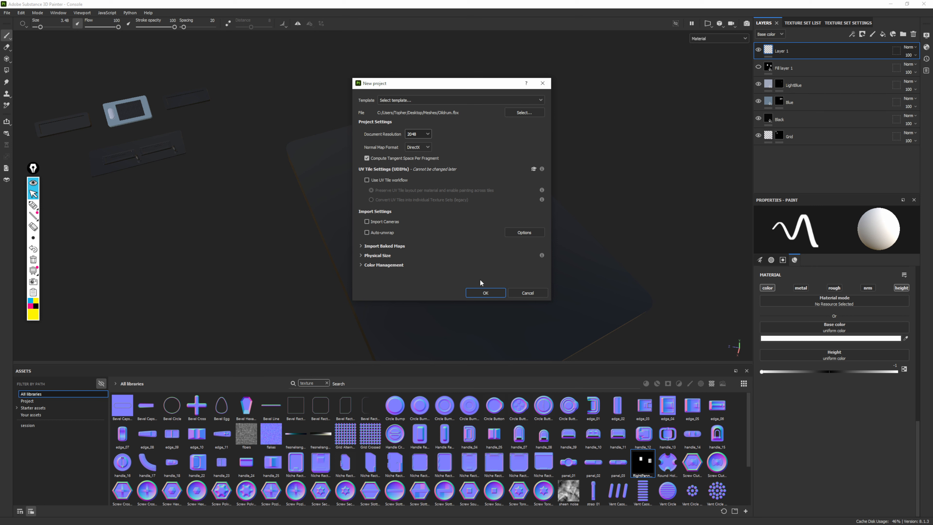
pyautogui.click(486, 291)
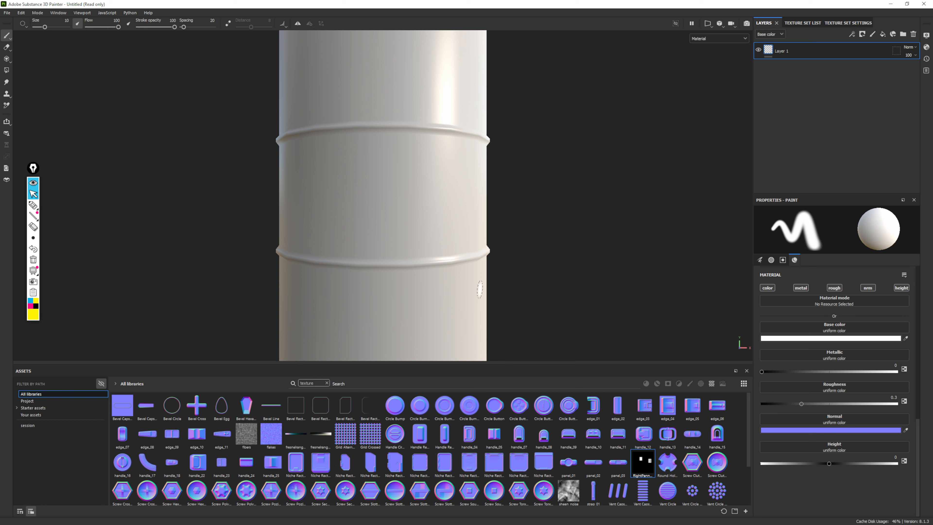
# Examine the low-poly drum's body and side rings from several angles and reduce the brush size to 2.78
pyautogui.keyDown('alt'); pyautogui.moveTo(536, 282); pyautogui.dragTo(333, 165, button='right'); pyautogui.keyUp('alt')
pyautogui.keyDown('alt'); pyautogui.moveTo(461, 184); pyautogui.dragTo(459, 194); pyautogui.keyUp('alt')
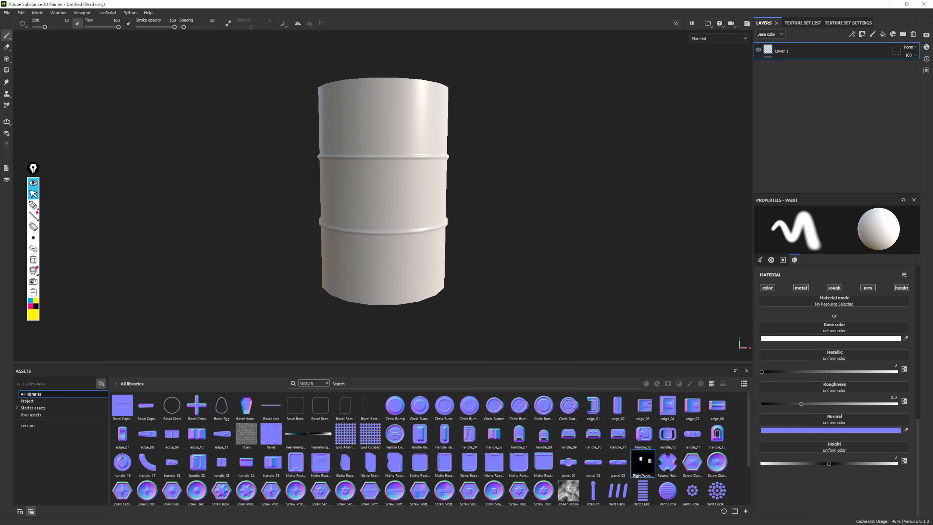
pyautogui.keyDown('alt'); pyautogui.moveTo(354, 87); pyautogui.dragTo(502, 234); pyautogui.keyUp('alt')
pyautogui.keyDown('alt'); pyautogui.moveTo(502, 234); pyautogui.dragTo(608, 215, button='right'); pyautogui.keyUp('alt')
pyautogui.keyDown('alt'); pyautogui.moveTo(608, 214); pyautogui.dragTo(591, 125); pyautogui.keyUp('alt')
pyautogui.keyDown('alt'); pyautogui.moveTo(573, 275); pyautogui.dragTo(387, 67, button='middle'); pyautogui.keyUp('alt')
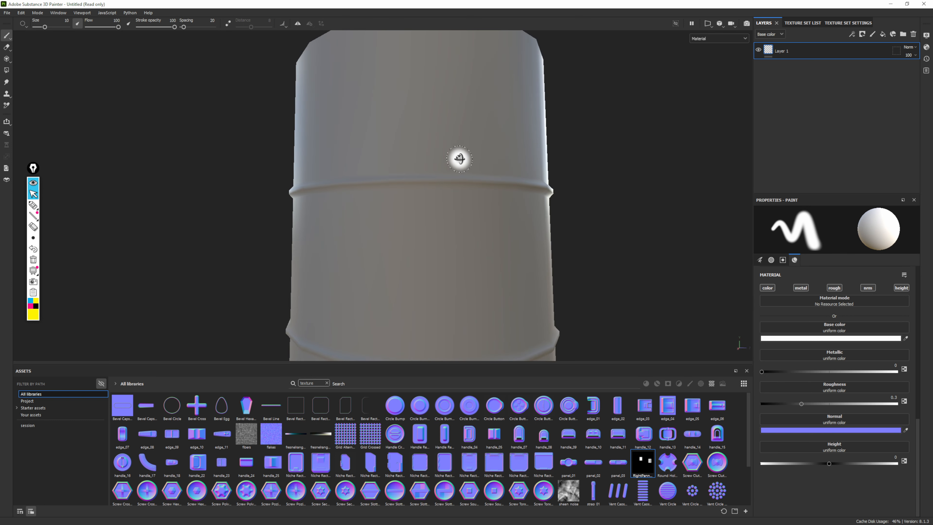
pyautogui.moveTo(459, 159)
pyautogui.keyDown('alt'); pyautogui.mouseDown()
pyautogui.moveTo(725, 159)
pyautogui.moveTo(289, 129)
pyautogui.mouseUp(); pyautogui.keyUp('alt')
pyautogui.keyDown('alt'); pyautogui.moveTo(290, 129); pyautogui.dragTo(164, 151, button='right'); pyautogui.keyUp('alt')
pyautogui.keyDown('alt'); pyautogui.moveTo(164, 151); pyautogui.dragTo(400, 147, button='middle'); pyautogui.keyUp('alt')
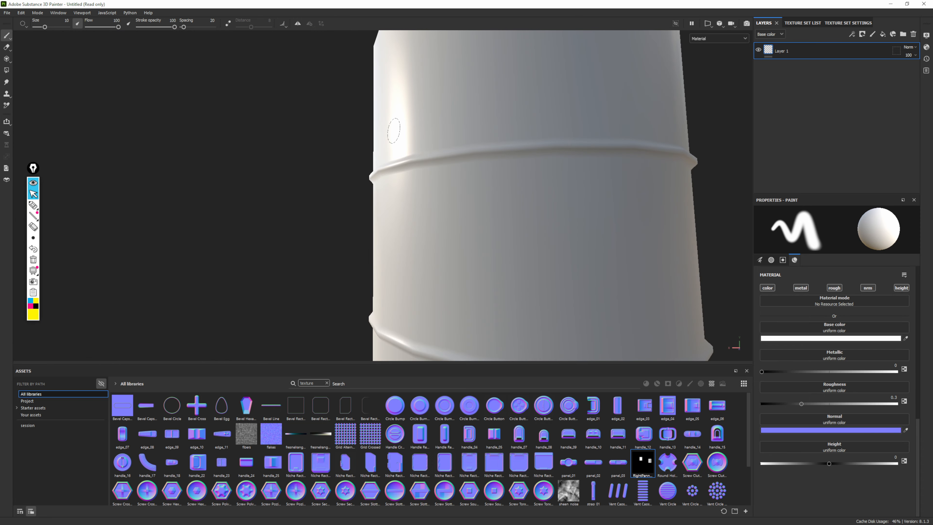
pyautogui.keyDown('ctrl'); pyautogui.moveTo(289, 205); pyautogui.dragTo(259, 206, button='right'); pyautogui.keyUp('ctrl')
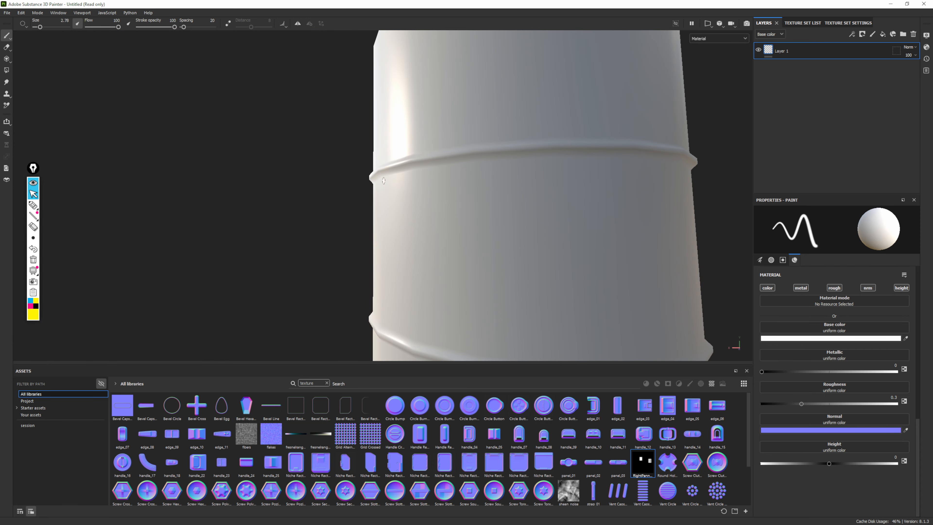
# Examine the low-poly drum's lid, caps and faceted rim up close, and finish with the whole drum in view
pyautogui.keyDown('alt'); pyautogui.moveTo(420, 246); pyautogui.dragTo(375, 54, button='middle'); pyautogui.keyUp('alt')
pyautogui.keyDown('alt'); pyautogui.moveTo(378, 157); pyautogui.dragTo(543, 157); pyautogui.keyUp('alt')
pyautogui.moveTo(334, 147)
pyautogui.keyDown('alt'); pyautogui.mouseDown(button='middle')
pyautogui.moveTo(482, 197)
pyautogui.moveTo(474, 343)
pyautogui.mouseUp(button='middle'); pyautogui.keyUp('alt')
pyautogui.keyDown('alt'); pyautogui.moveTo(437, 88); pyautogui.dragTo(428, 259, button='middle'); pyautogui.keyUp('alt')
pyautogui.moveTo(402, 206)
pyautogui.keyDown('alt'); pyautogui.mouseDown()
pyautogui.moveTo(369, 250)
pyautogui.moveTo(390, 256)
pyautogui.mouseUp(); pyautogui.keyUp('alt')
pyautogui.keyDown('alt'); pyautogui.moveTo(395, 257); pyautogui.dragTo(506, 258, button='right'); pyautogui.keyUp('alt')
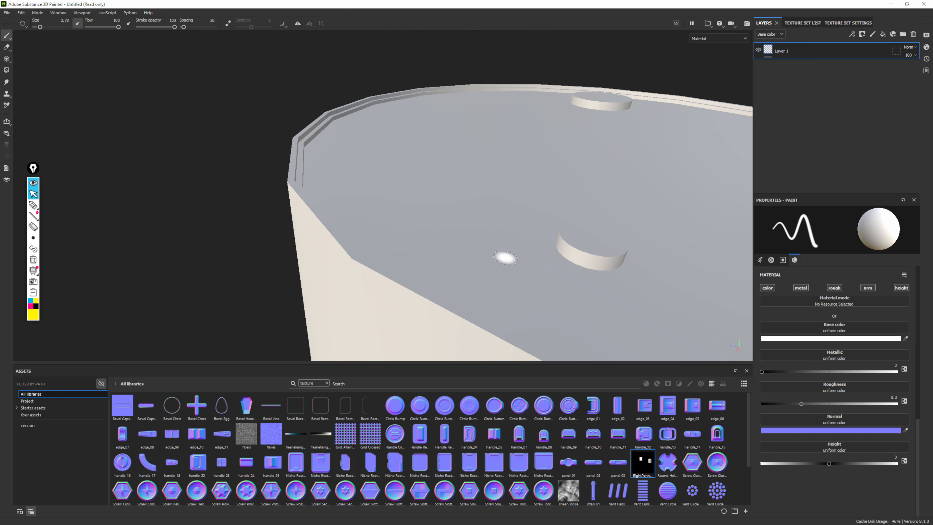
pyautogui.moveTo(478, 234)
pyautogui.keyDown('alt'); pyautogui.mouseDown()
pyautogui.moveTo(412, 228)
pyautogui.moveTo(371, 181)
pyautogui.moveTo(471, 218)
pyautogui.moveTo(500, 206)
pyautogui.mouseUp(); pyautogui.keyUp('alt')
pyautogui.keyDown('alt'); pyautogui.moveTo(572, 245); pyautogui.dragTo(389, 192, button='middle'); pyautogui.keyUp('alt')
pyautogui.keyDown('alt'); pyautogui.moveTo(389, 192); pyautogui.dragTo(121, 62, button='right'); pyautogui.keyUp('alt')
pyautogui.keyDown('alt'); pyautogui.moveTo(457, 239); pyautogui.dragTo(456, 214); pyautogui.keyUp('alt')
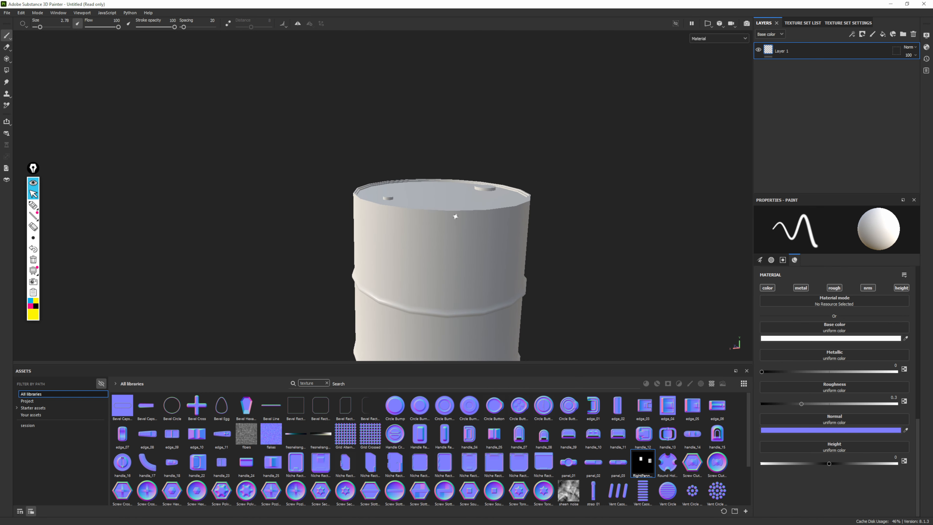
pyautogui.keyDown('alt'); pyautogui.moveTo(456, 215); pyautogui.dragTo(424, 107, button='middle'); pyautogui.keyUp('alt')
pyautogui.moveTo(424, 107)
pyautogui.keyDown('alt'); pyautogui.mouseDown(button='right')
pyautogui.moveTo(290, 117)
pyautogui.moveTo(298, 122)
pyautogui.mouseUp(button='right'); pyautogui.keyUp('alt')
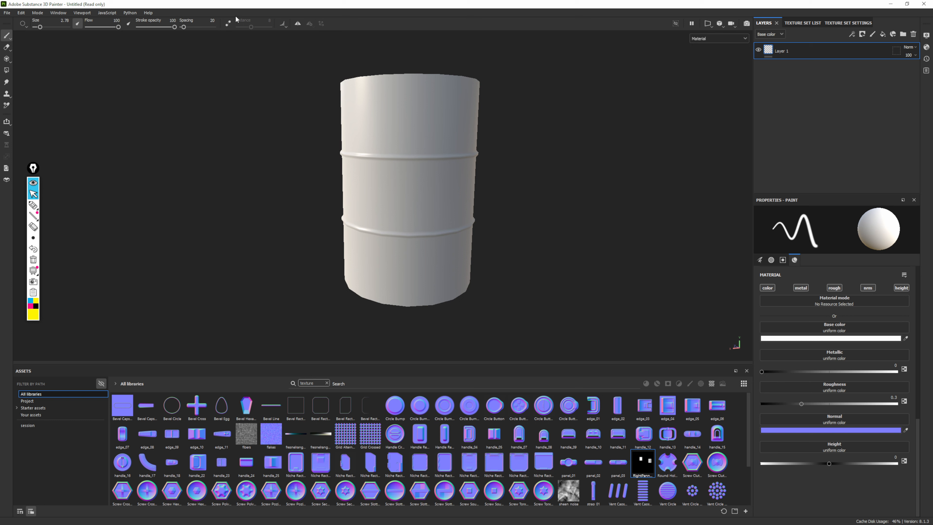
pyautogui.keyDown('alt'); pyautogui.moveTo(457, 202); pyautogui.dragTo(524, 235); pyautogui.keyUp('alt')
# Highlight the viewport layout control, show the drum in the combined 3D/2D layout, and return to the 3D-only view
pyautogui.click(33, 205)
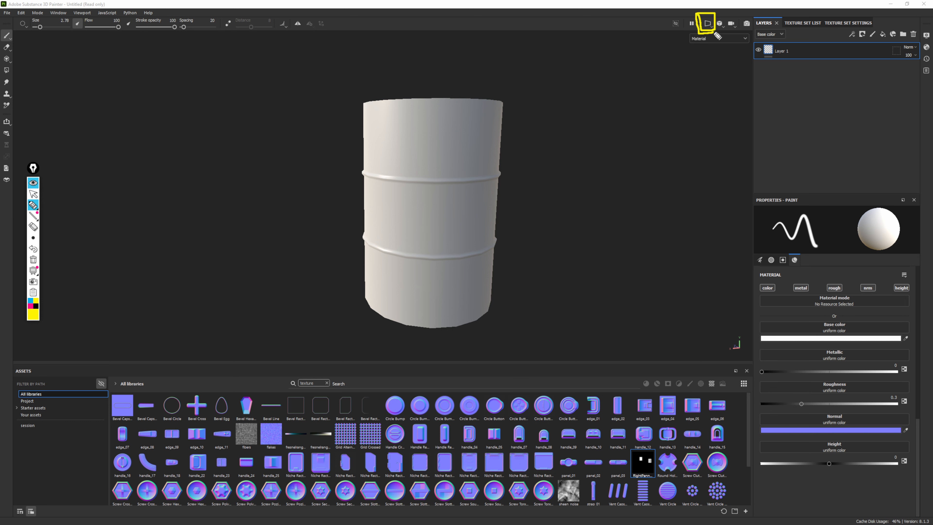
pyautogui.click(33, 194)
pyautogui.click(707, 23)
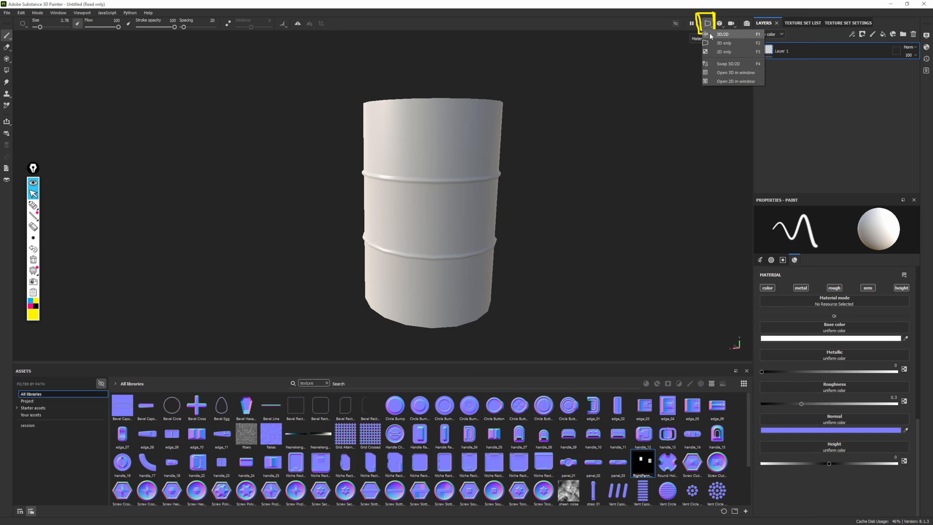
pyautogui.click(737, 35)
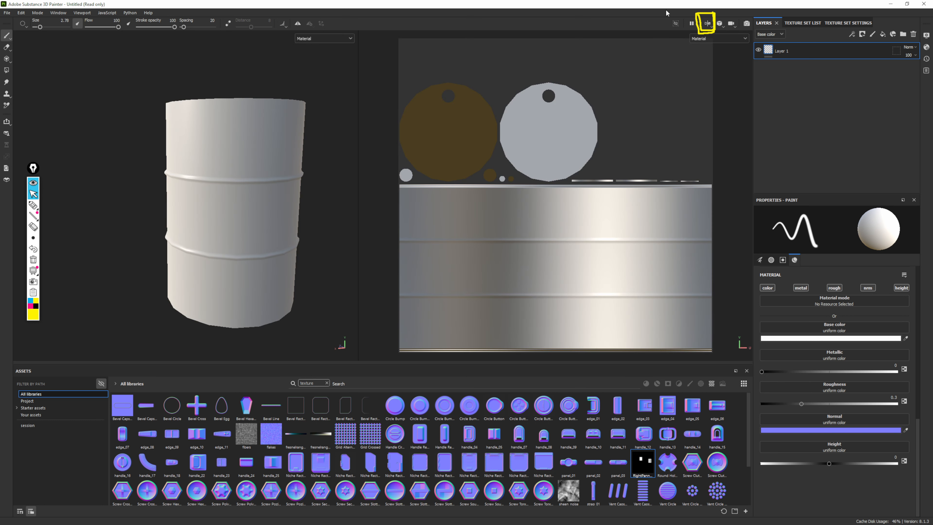
pyautogui.click(712, 25)
pyautogui.click(733, 44)
# Show the drum's UV layout in the 2D-only view, return to 3D only, and clear the on-screen highlight
pyautogui.click(712, 27)
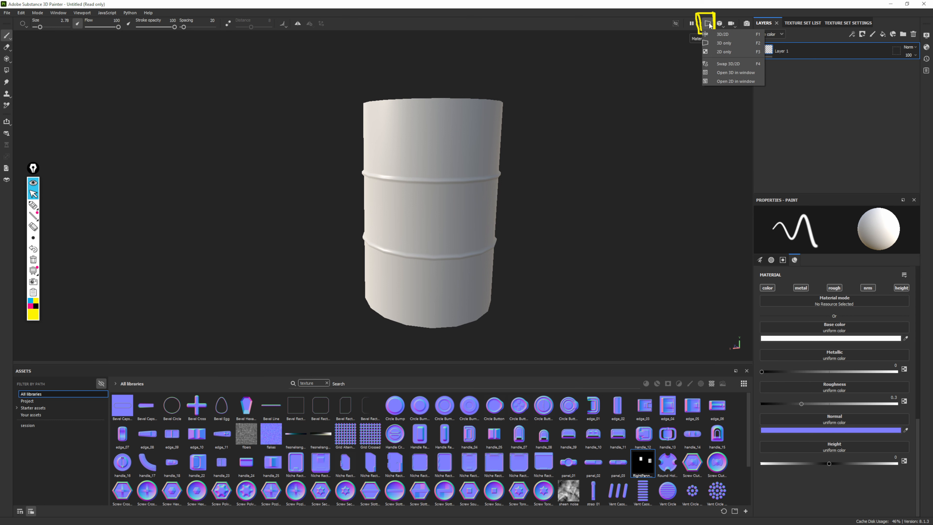
pyautogui.click(719, 51)
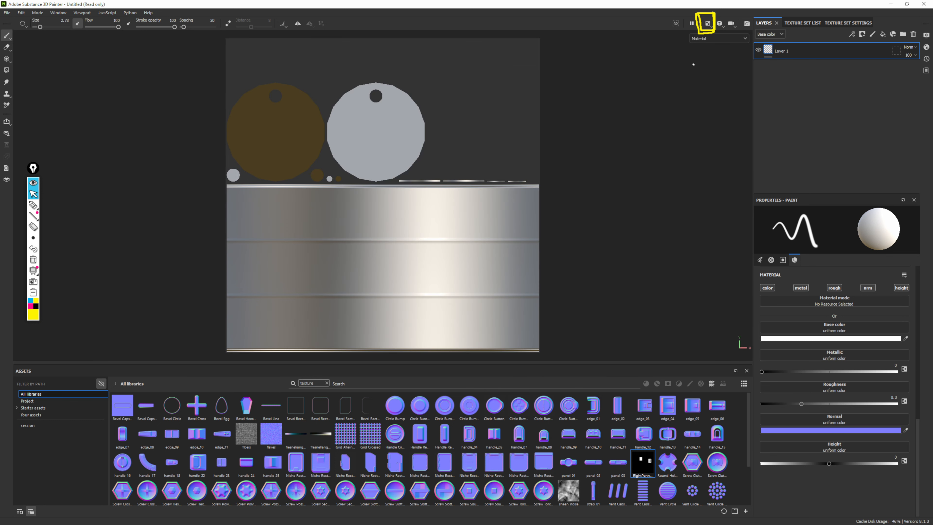
pyautogui.click(708, 25)
pyautogui.click(723, 45)
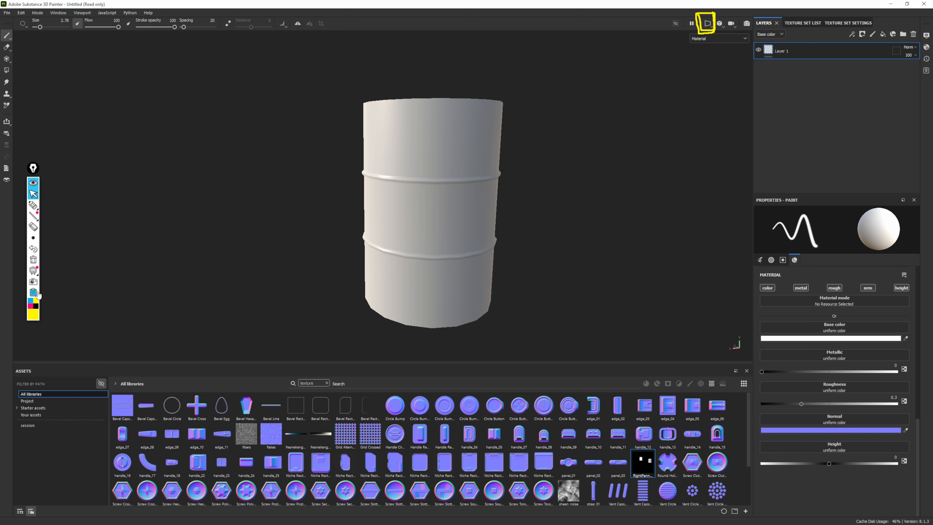
pyautogui.click(33, 259)
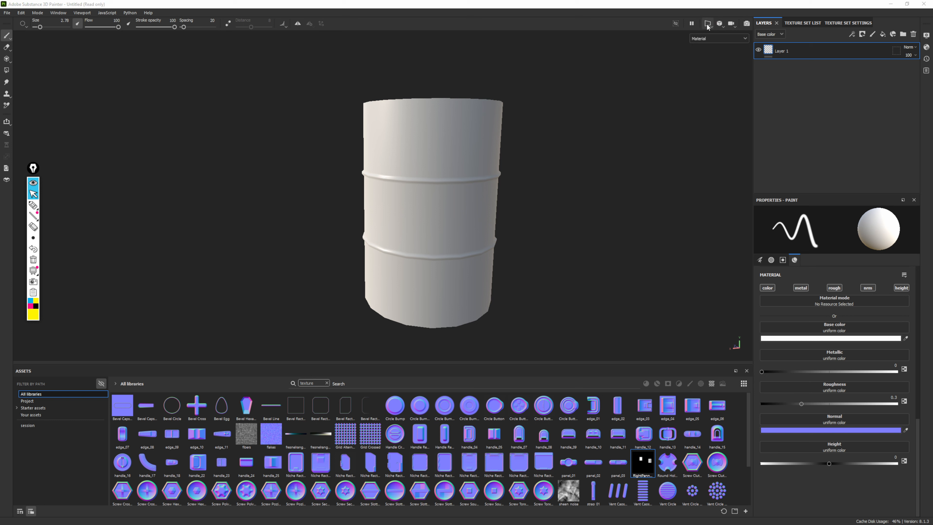
pyautogui.keyDown('alt'); pyautogui.moveTo(694, 113); pyautogui.dragTo(662, 122, button='middle'); pyautogui.keyUp('alt')
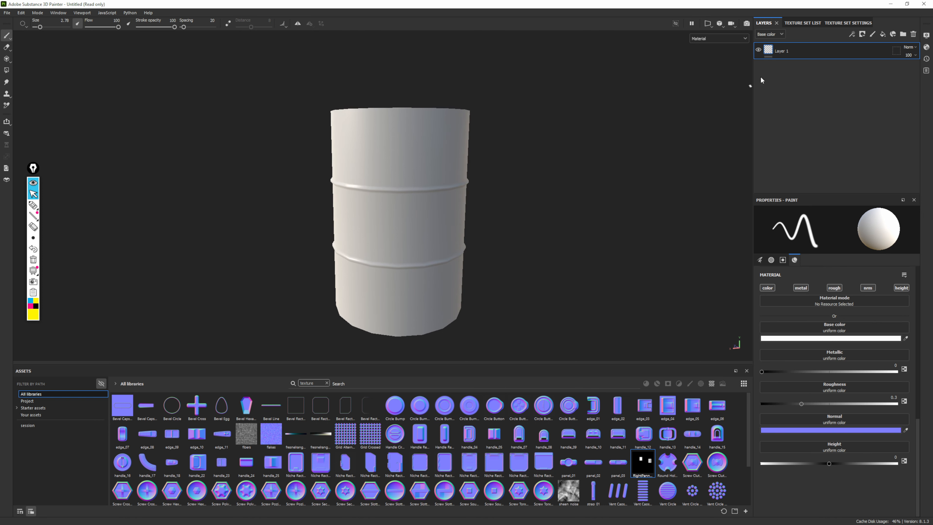
# Preview the drum's Base color, Metallic and Roughness channels one after another in the 3D view
pyautogui.click(736, 38)
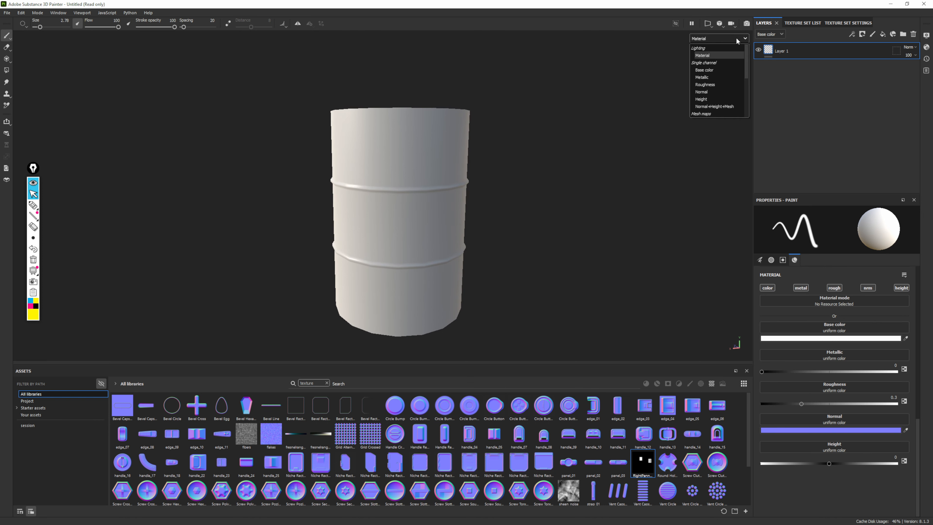
pyautogui.click(737, 37)
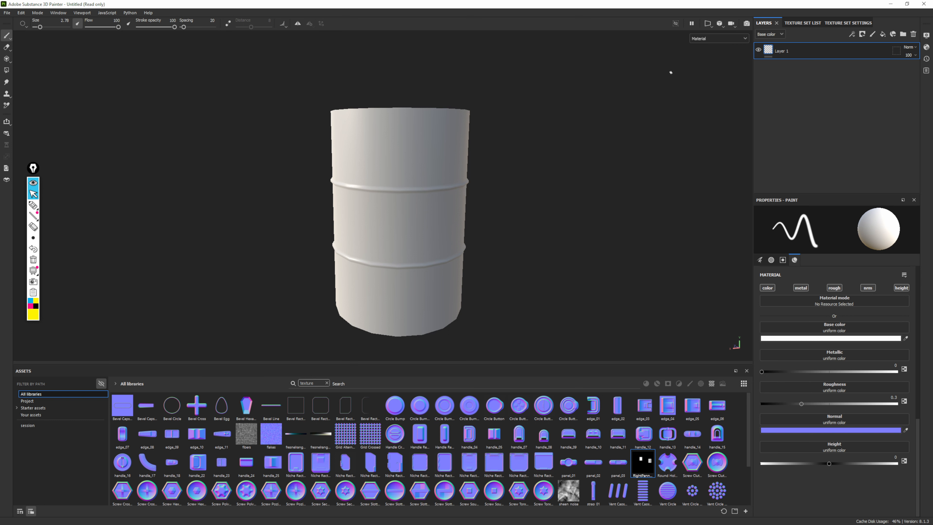
pyautogui.click(716, 38)
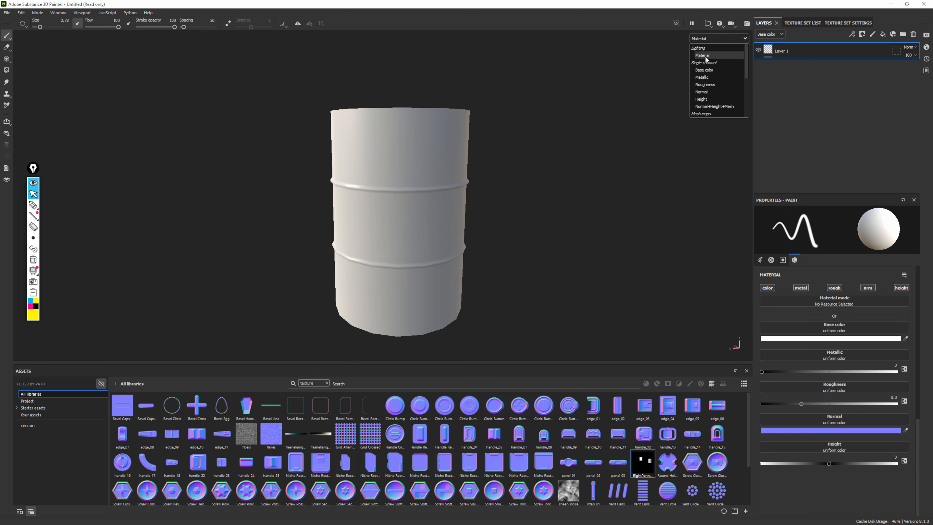
pyautogui.click(705, 71)
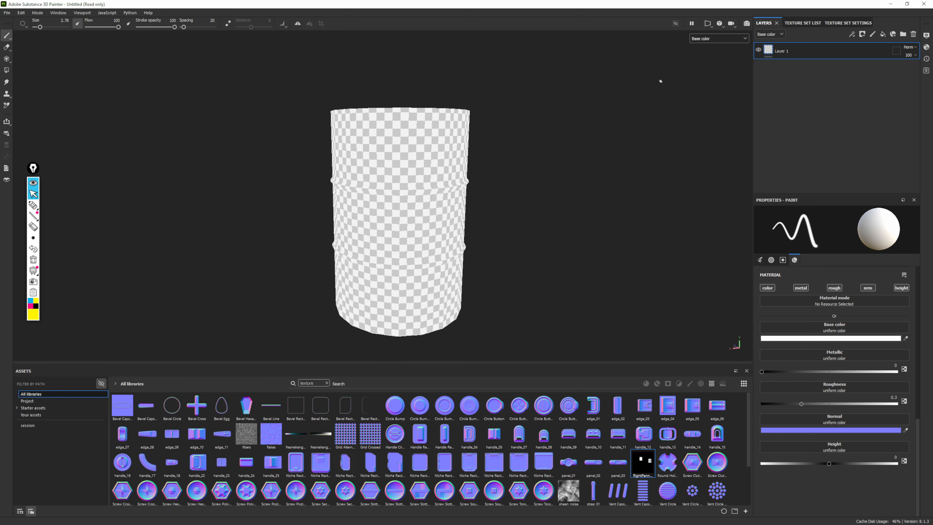
pyautogui.click(729, 39)
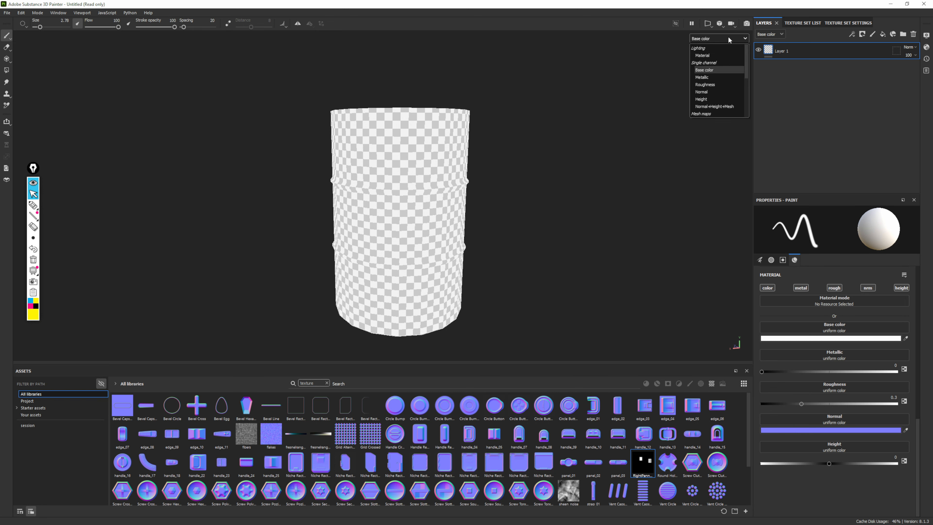
pyautogui.click(702, 77)
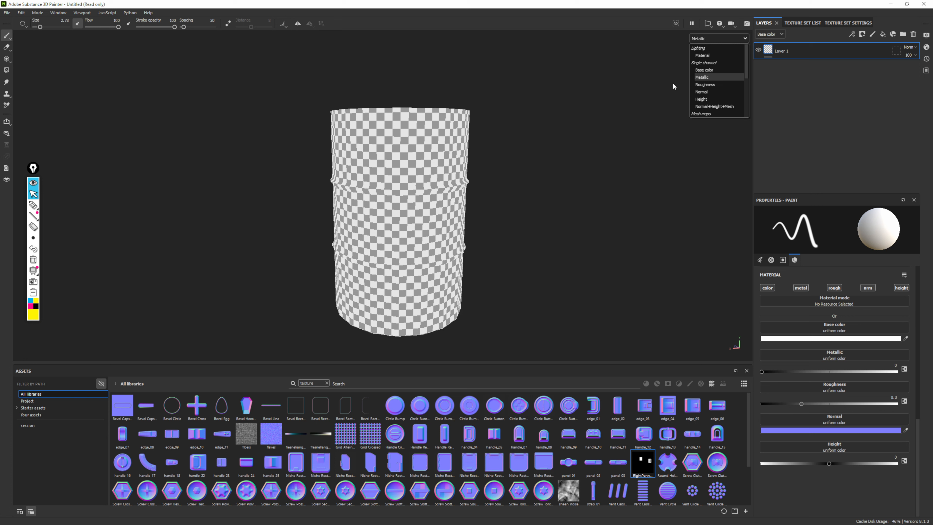
pyautogui.click(706, 85)
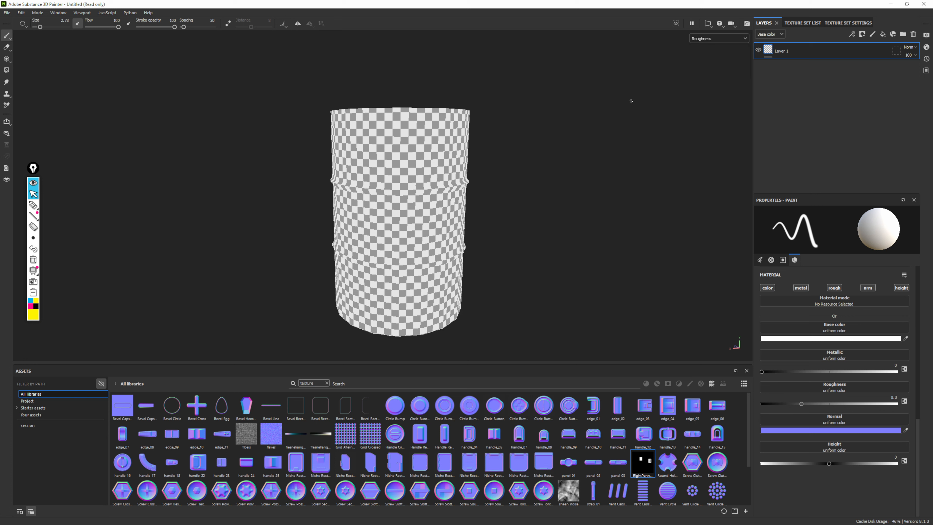
# Display the Normal mesh map on the drum and examine it from several angles
pyautogui.click(732, 38)
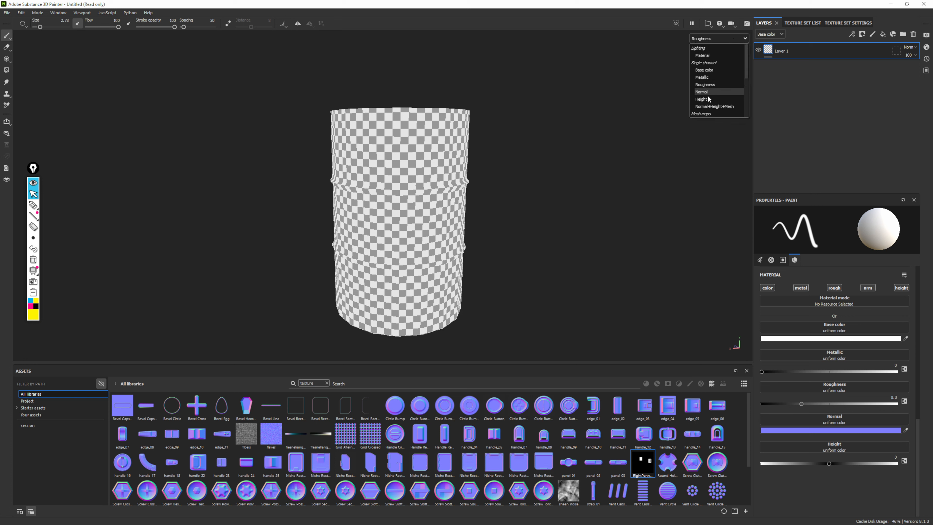
pyautogui.scroll(-3, 714, 97)
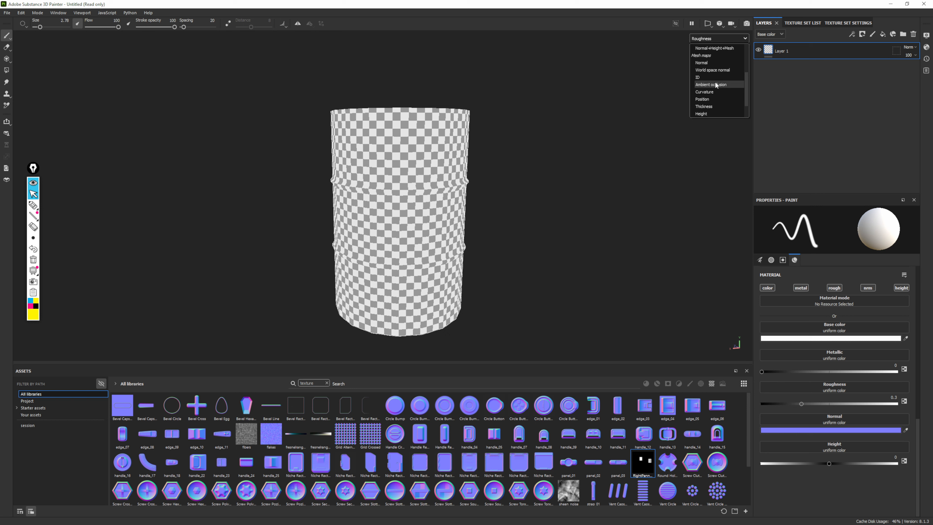
pyautogui.click(712, 63)
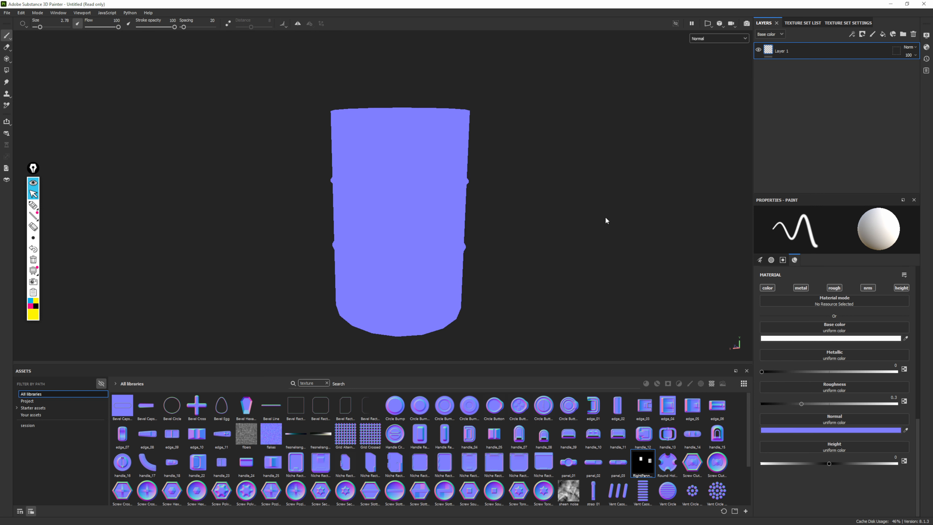
pyautogui.keyDown('alt'); pyautogui.moveTo(516, 205); pyautogui.dragTo(551, 212); pyautogui.keyUp('alt')
pyautogui.keyDown('alt'); pyautogui.moveTo(551, 212); pyautogui.dragTo(583, 196, button='right'); pyautogui.keyUp('alt')
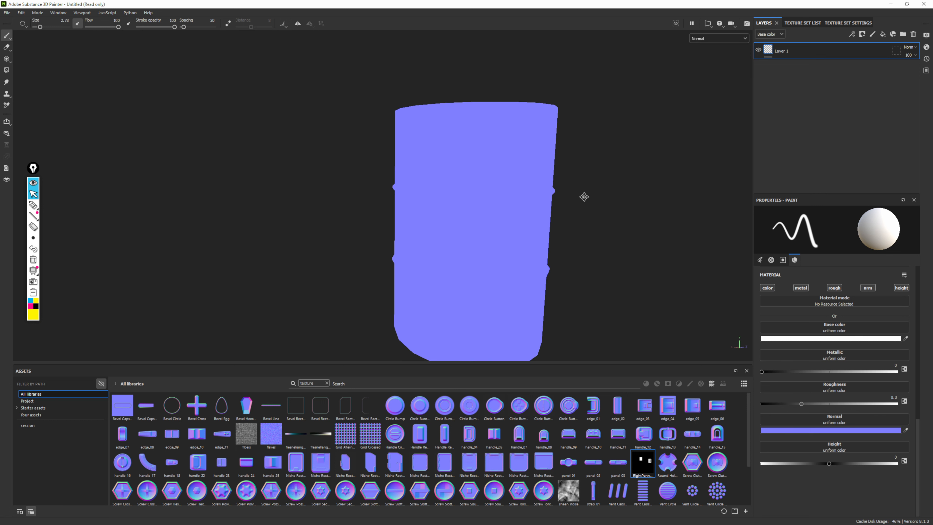
pyautogui.keyDown('alt'); pyautogui.moveTo(583, 195); pyautogui.dragTo(496, 165, button='middle'); pyautogui.keyUp('alt')
pyautogui.keyDown('alt'); pyautogui.moveTo(495, 166); pyautogui.dragTo(766, 377, button='right'); pyautogui.keyUp('alt')
pyautogui.keyDown('alt'); pyautogui.moveTo(591, 239); pyautogui.dragTo(579, 223, button='middle'); pyautogui.keyUp('alt')
pyautogui.keyDown('alt'); pyautogui.moveTo(567, 294); pyautogui.dragTo(525, 265, button='right'); pyautogui.keyUp('alt')
pyautogui.keyDown('alt'); pyautogui.moveTo(579, 210); pyautogui.dragTo(543, 152, button='middle'); pyautogui.keyUp('alt')
pyautogui.keyDown('alt'); pyautogui.moveTo(543, 152); pyautogui.dragTo(394, 128, button='right'); pyautogui.keyUp('alt')
pyautogui.keyDown('alt'); pyautogui.moveTo(538, 191); pyautogui.dragTo(491, 163, button='middle'); pyautogui.keyUp('alt')
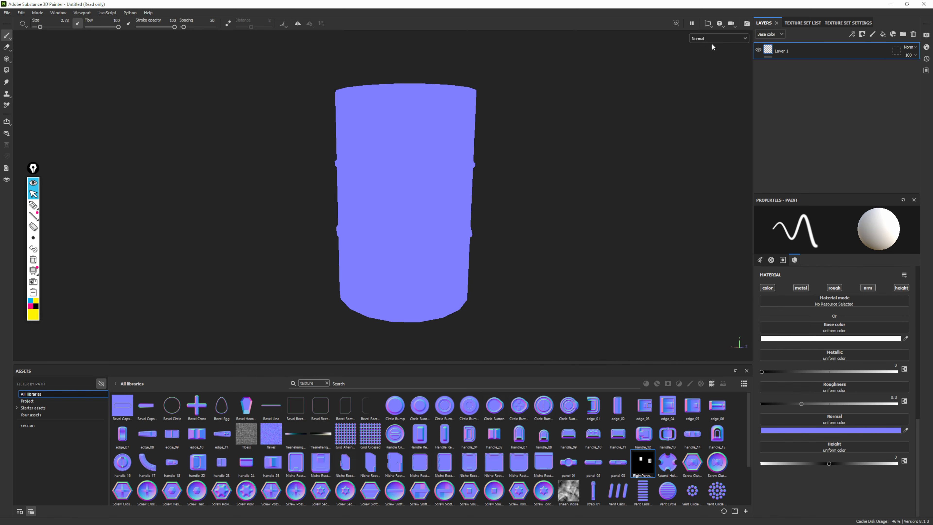
# Preview the World space normal, ID and Ambient occlusion mesh maps on the drum in turn
pyautogui.click(722, 38)
pyautogui.click(714, 70)
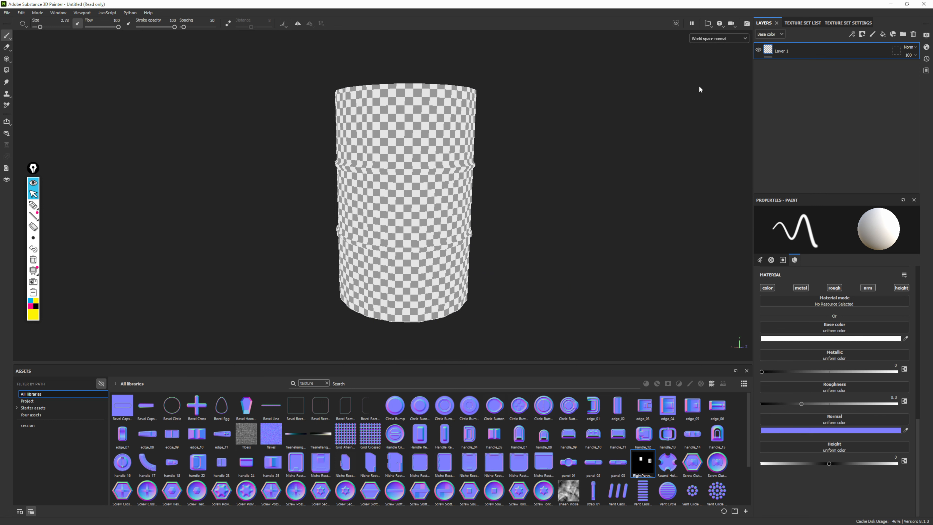
pyautogui.click(729, 38)
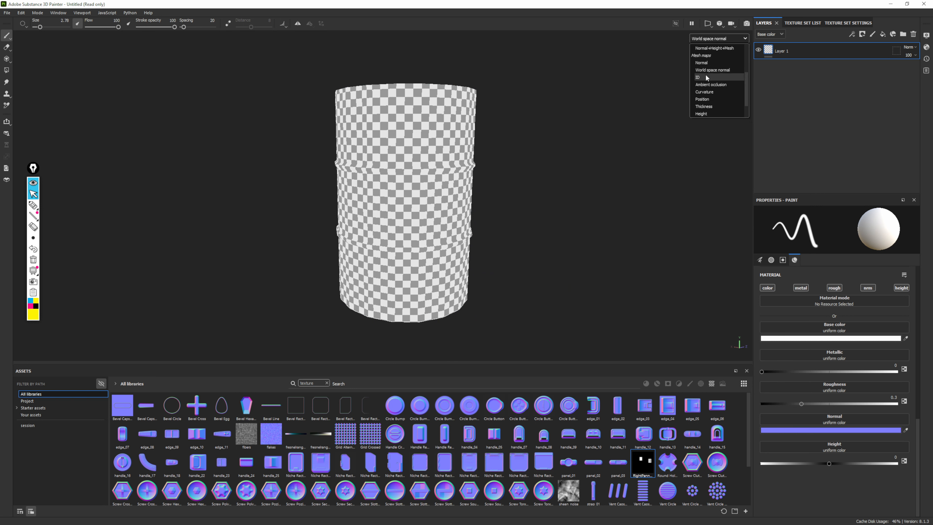
pyautogui.click(705, 74)
pyautogui.click(731, 38)
pyautogui.click(701, 89)
# Examine the drum's Ambient occlusion display from different angles and review the remaining mesh map display options, keeping Ambient occlusion
pyautogui.keyDown('alt'); pyautogui.moveTo(566, 231); pyautogui.dragTo(489, 122); pyautogui.keyUp('alt')
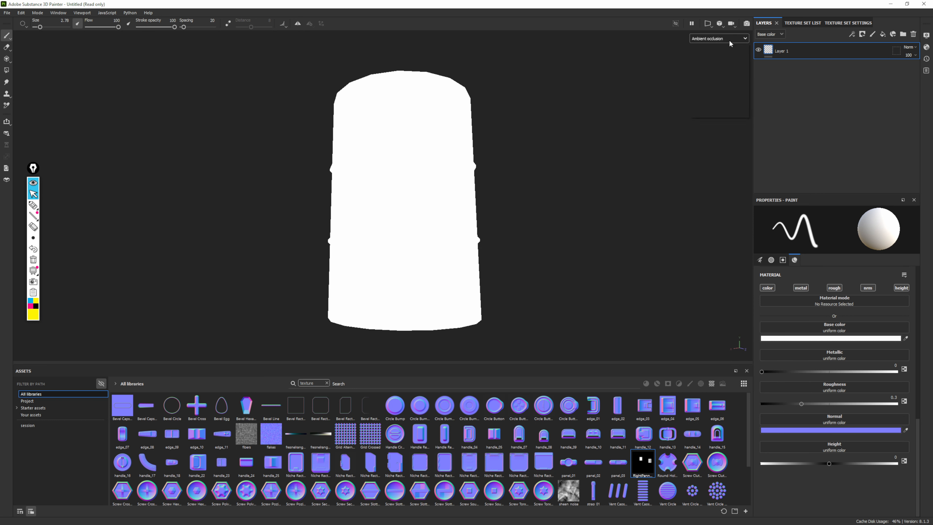
pyautogui.click(729, 40)
pyautogui.scroll(-1, 714, 93)
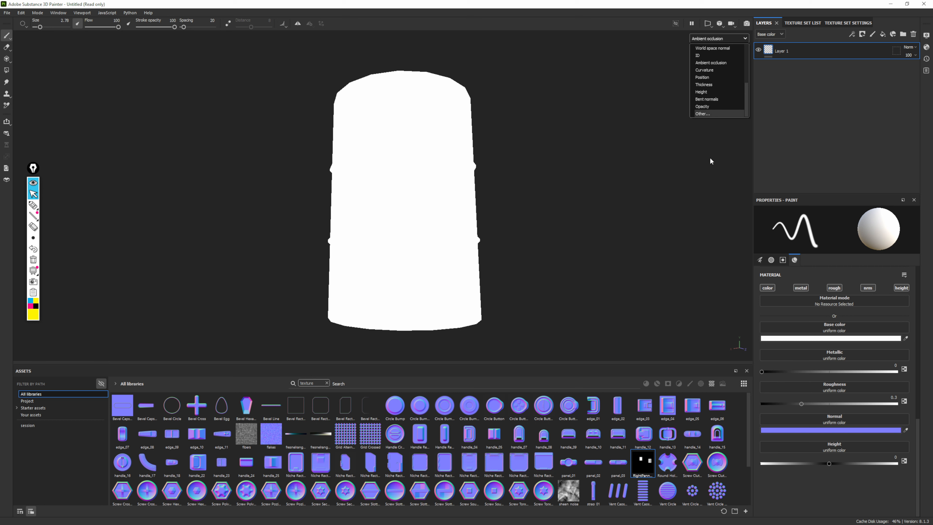
pyautogui.click(575, 197)
pyautogui.keyDown('alt'); pyautogui.moveTo(513, 202); pyautogui.dragTo(473, 183); pyautogui.keyUp('alt')
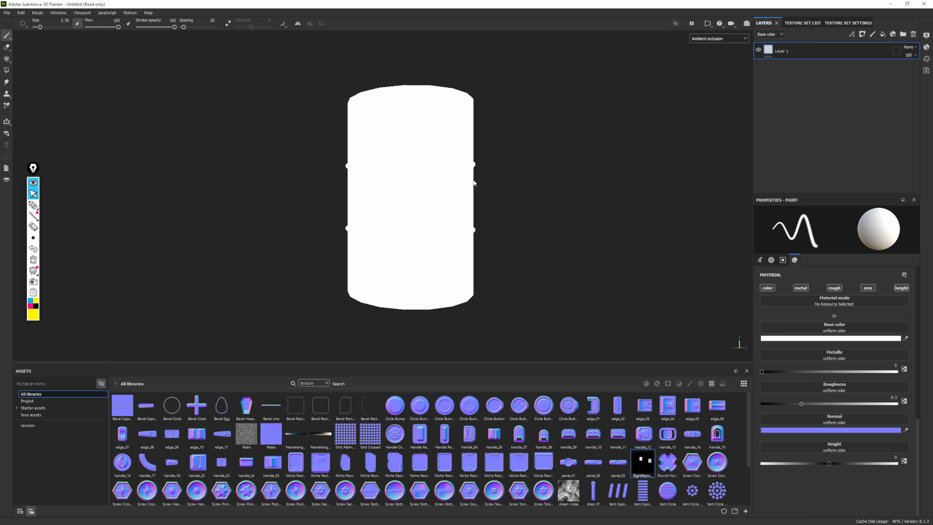
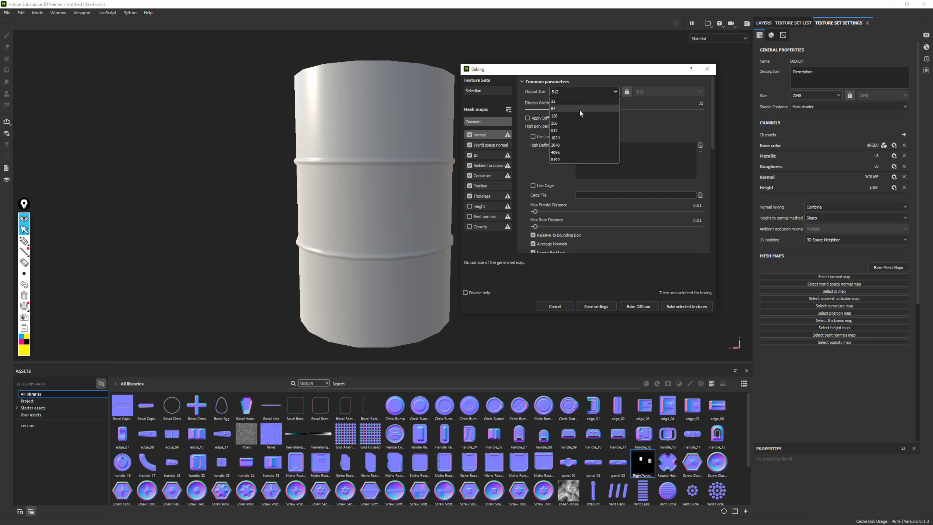
# Set the bake output size to 2048 and load Oildrum_high.fbx as the high definition mesh
pyautogui.click(565, 142)
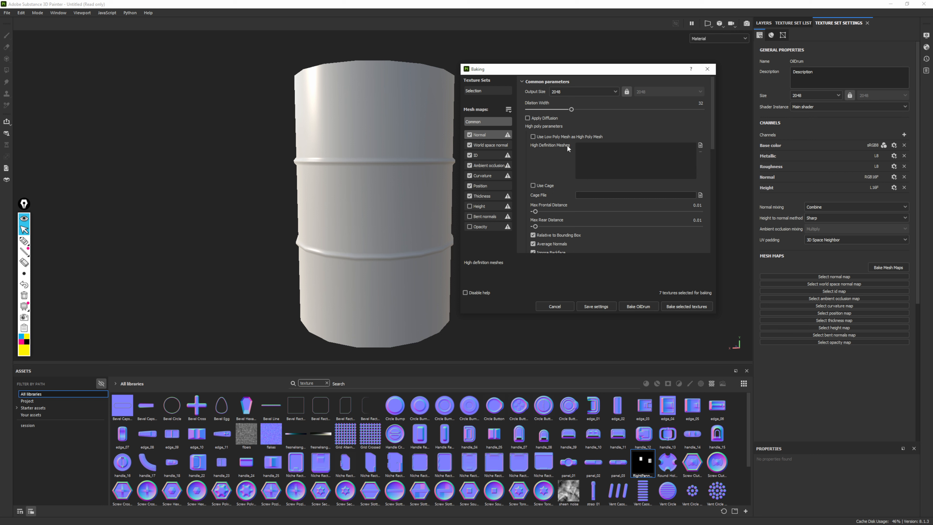
pyautogui.click(701, 145)
pyautogui.click(563, 136)
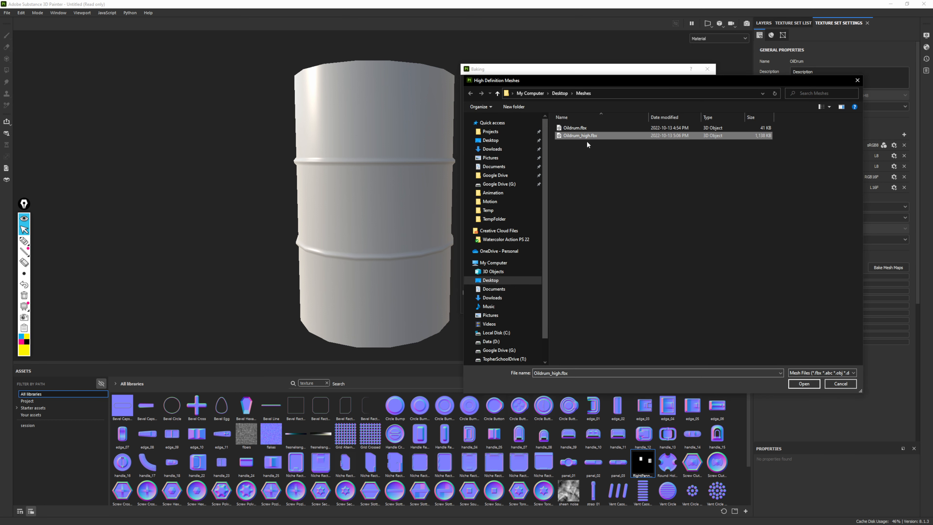
pyautogui.click(800, 384)
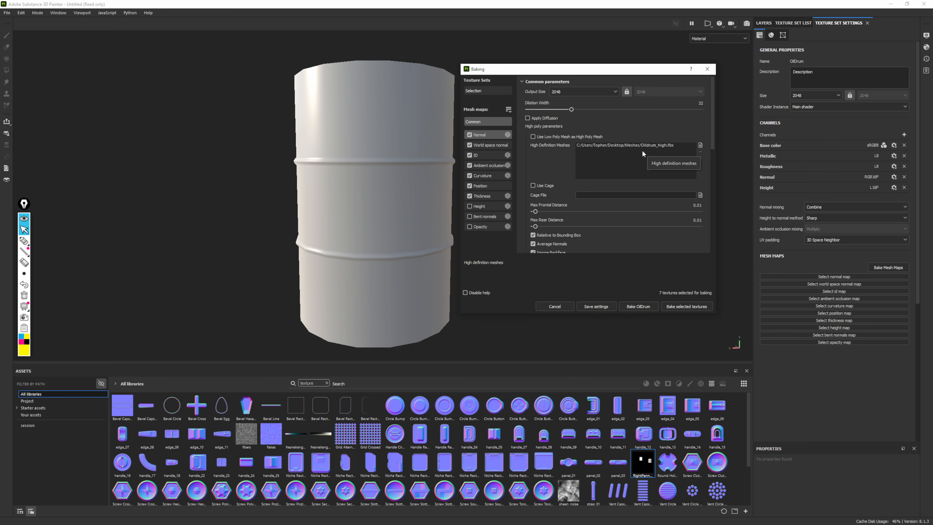
pyautogui.moveTo(624, 70); pyautogui.dragTo(647, 72)
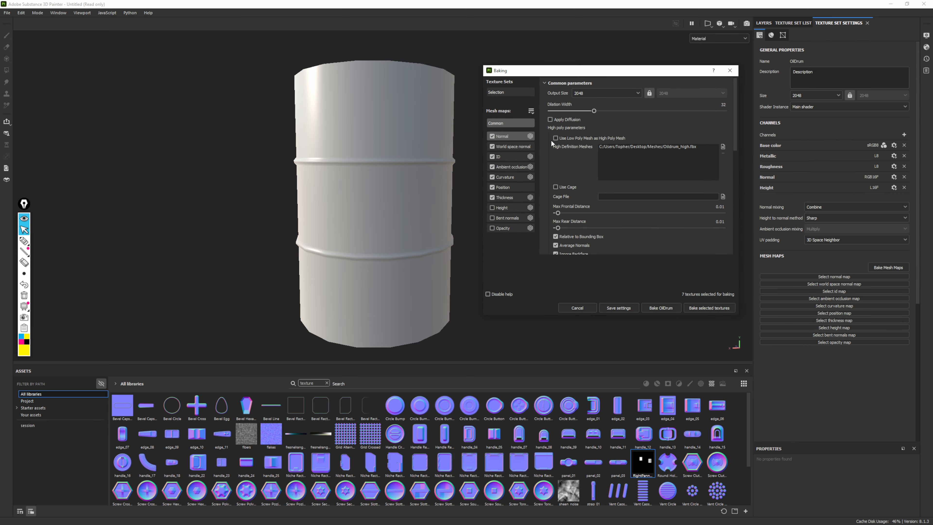
# Set the bake antialiasing to Subsampling 8x8 and bake the OilDrum mesh maps
pyautogui.scroll(-1, 555, 139)
pyautogui.scroll(-1, 560, 137)
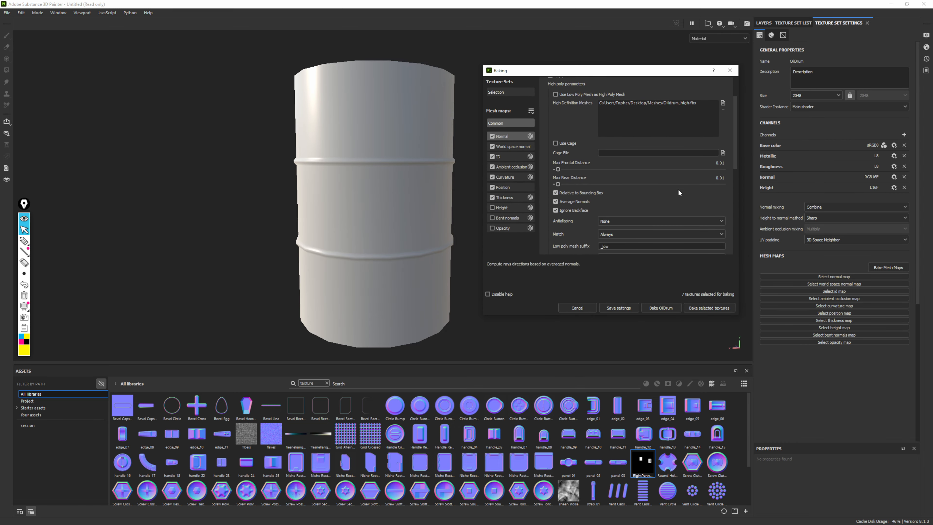
pyautogui.scroll(-3, 570, 189)
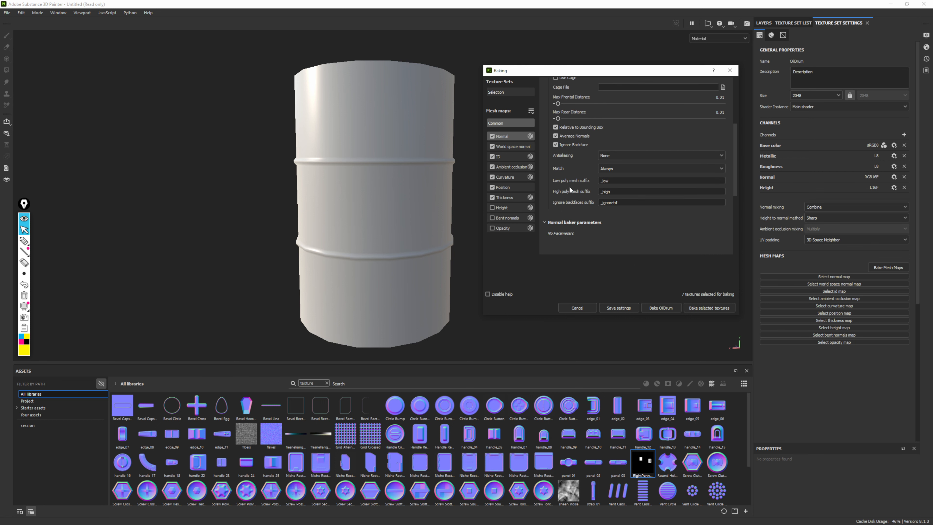
pyautogui.click(609, 155)
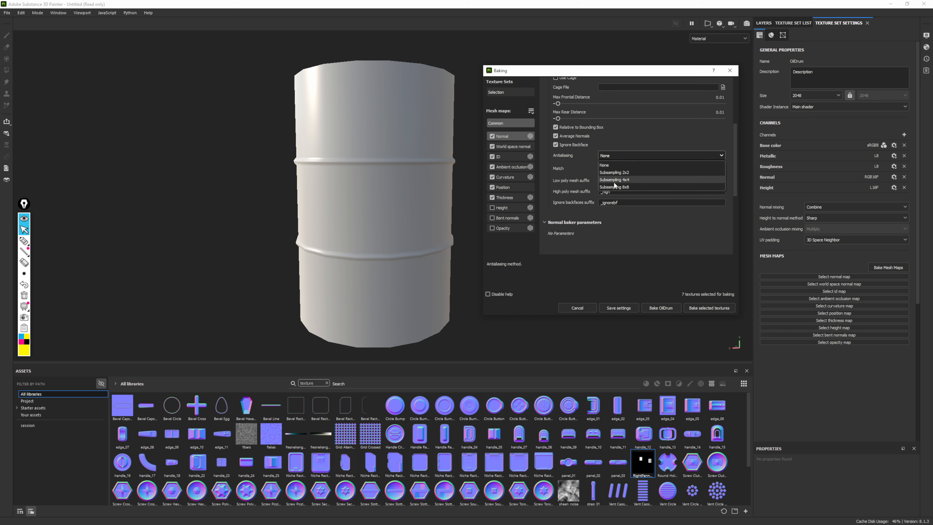
pyautogui.click(625, 187)
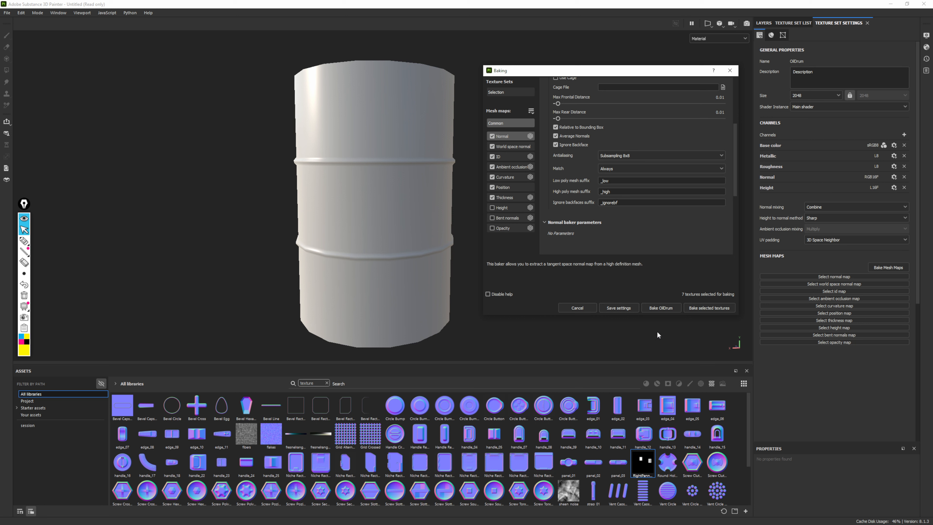
pyautogui.click(667, 307)
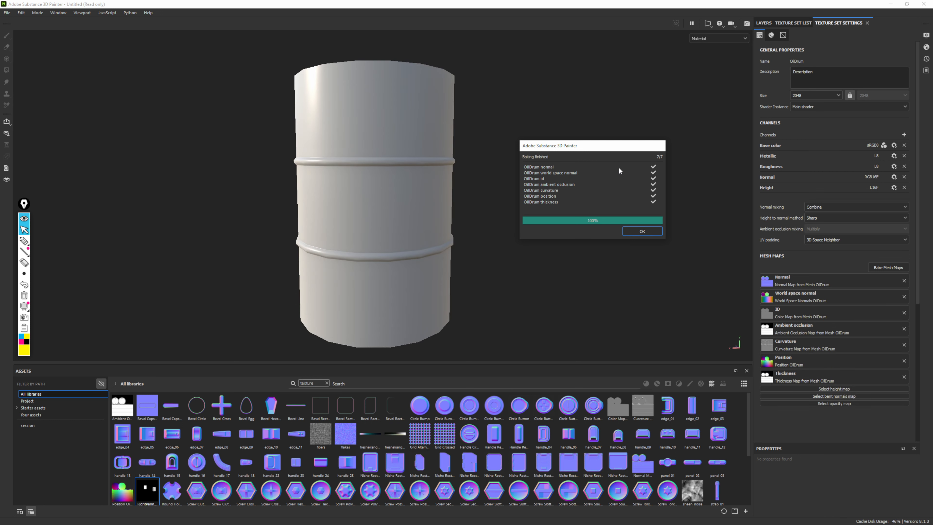
pyautogui.click(655, 234)
# Examine the baked surface detail on the drum's ribs, top rim and lid from several angles
pyautogui.scroll(6, 429, 183)
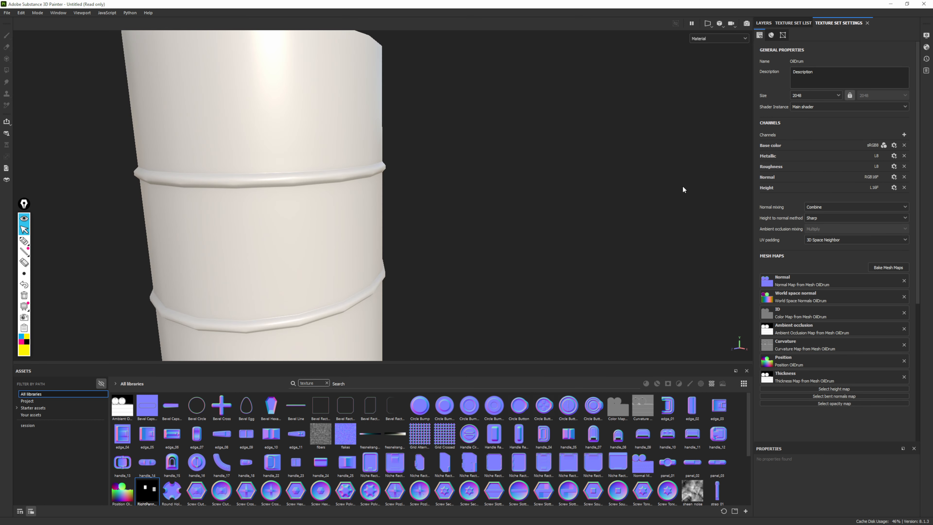
pyautogui.keyDown('alt'); pyautogui.moveTo(506, 213); pyautogui.dragTo(631, 203, button='middle'); pyautogui.keyUp('alt')
pyautogui.keyDown('alt'); pyautogui.moveTo(456, 173); pyautogui.dragTo(356, 173, button='right'); pyautogui.keyUp('alt')
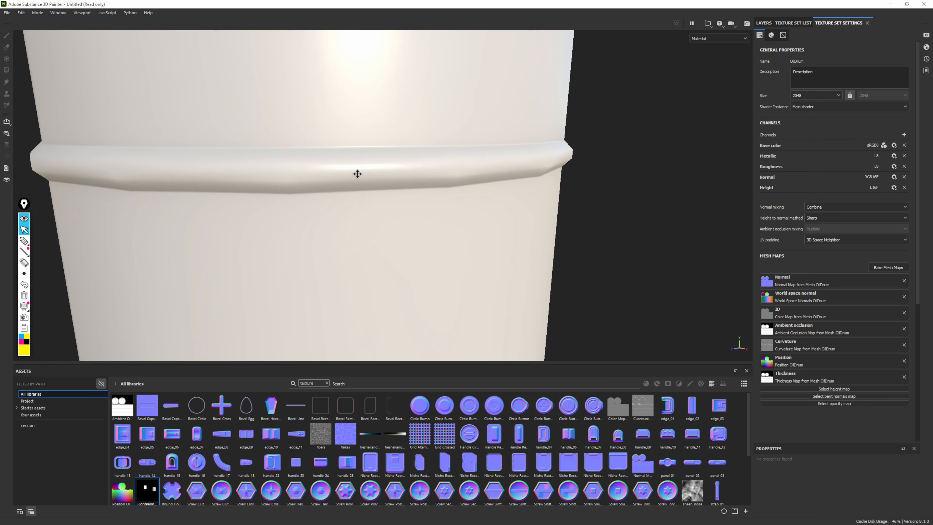
pyautogui.keyDown('alt'); pyautogui.moveTo(356, 173); pyautogui.dragTo(367, 161, button='middle'); pyautogui.keyUp('alt')
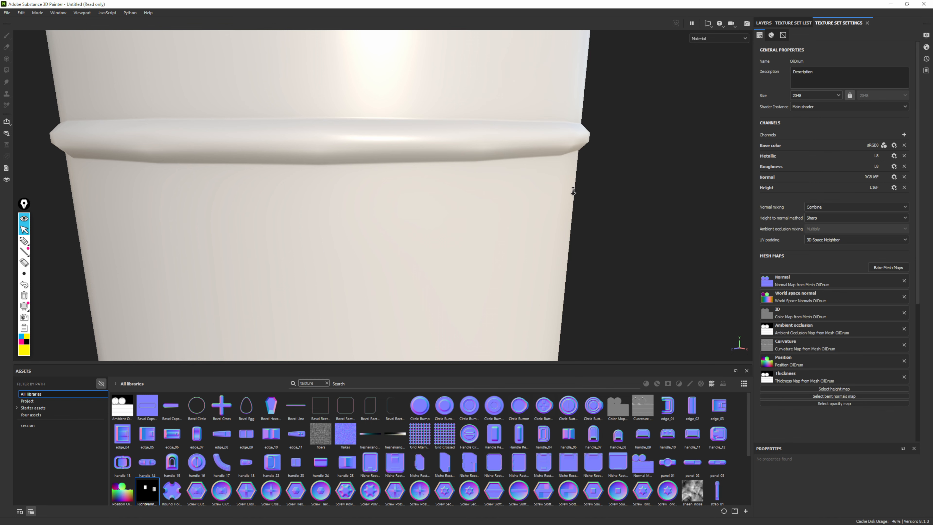
pyautogui.keyDown('alt'); pyautogui.moveTo(572, 188); pyautogui.dragTo(235, 36, button='right'); pyautogui.keyUp('alt')
pyautogui.keyDown('alt'); pyautogui.moveTo(502, 189); pyautogui.dragTo(452, 325, button='middle'); pyautogui.keyUp('alt')
pyautogui.keyDown('alt'); pyautogui.moveTo(477, 199); pyautogui.dragTo(798, 219); pyautogui.keyUp('alt')
pyautogui.keyDown('alt'); pyautogui.moveTo(573, 200); pyautogui.dragTo(524, 195); pyautogui.keyUp('alt')
pyautogui.scroll(4, 493, 214)
pyautogui.scroll(-5, 415, 198)
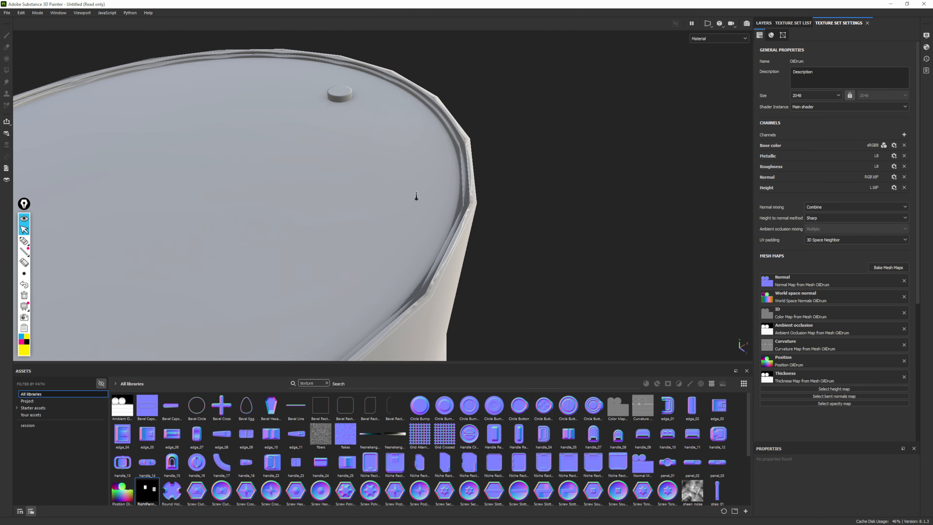
pyautogui.keyDown('alt'); pyautogui.moveTo(316, 151); pyautogui.dragTo(423, 125, button='middle'); pyautogui.keyUp('alt')
pyautogui.keyDown('alt'); pyautogui.moveTo(459, 169); pyautogui.dragTo(479, 187); pyautogui.keyUp('alt')
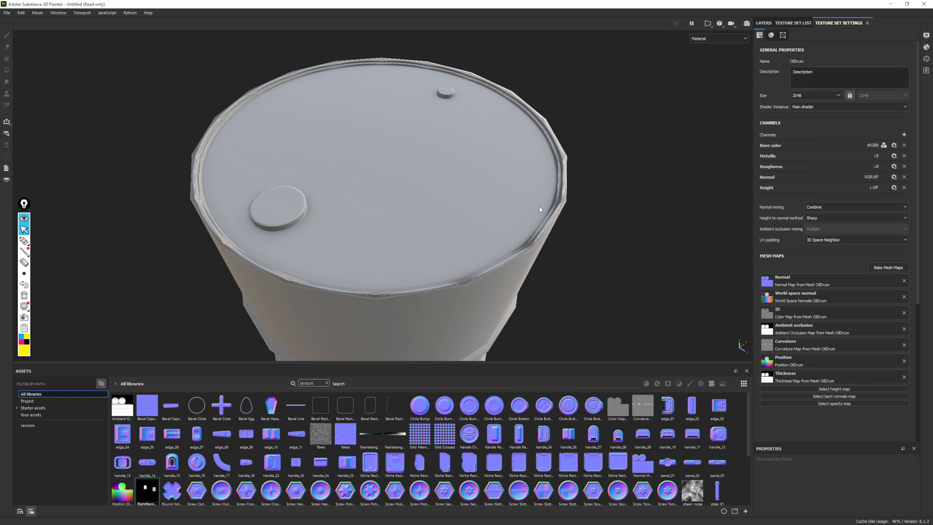
pyautogui.keyDown('alt'); pyautogui.moveTo(550, 268); pyautogui.dragTo(594, 286, button='right'); pyautogui.keyUp('alt')
pyautogui.keyDown('alt'); pyautogui.moveTo(594, 286); pyautogui.dragTo(554, 182, button='middle'); pyautogui.keyUp('alt')
# Trace the front edge of the drum's top rim with a yellow annotation pen and clear the markings
pyautogui.click(23, 241)
pyautogui.click(24, 241)
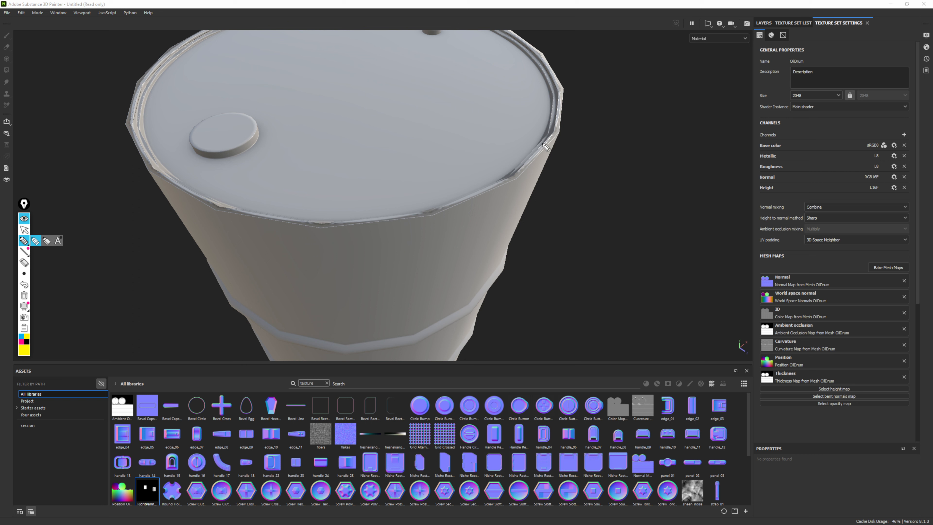
pyautogui.moveTo(558, 135)
pyautogui.mouseDown()
pyautogui.moveTo(549, 157)
pyautogui.moveTo(511, 178)
pyautogui.mouseUp()
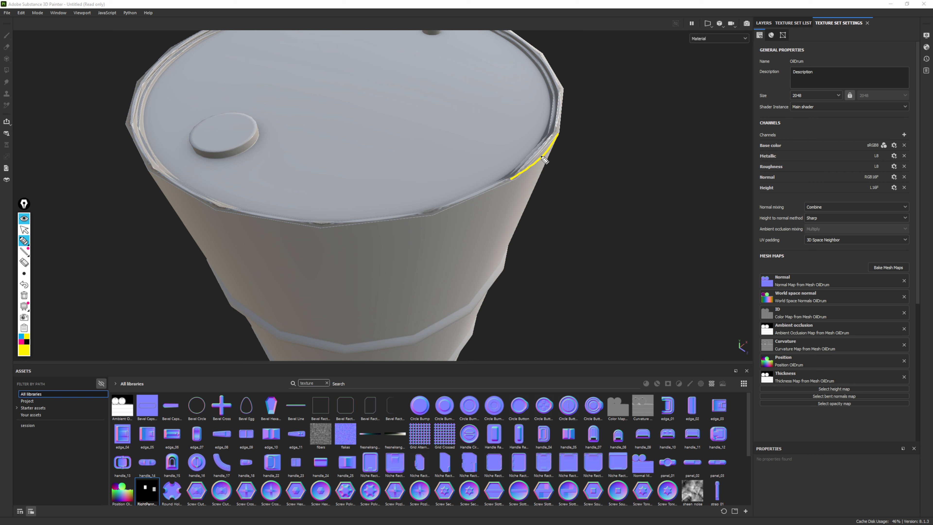
pyautogui.moveTo(449, 207)
pyautogui.mouseDown()
pyautogui.moveTo(399, 222)
pyautogui.moveTo(516, 176)
pyautogui.mouseUp()
pyautogui.click(24, 295)
pyautogui.click(24, 229)
# Examine the drum's lid caps and top rim close up, and finish with the whole drum in view
pyautogui.scroll(-3, 423, 92)
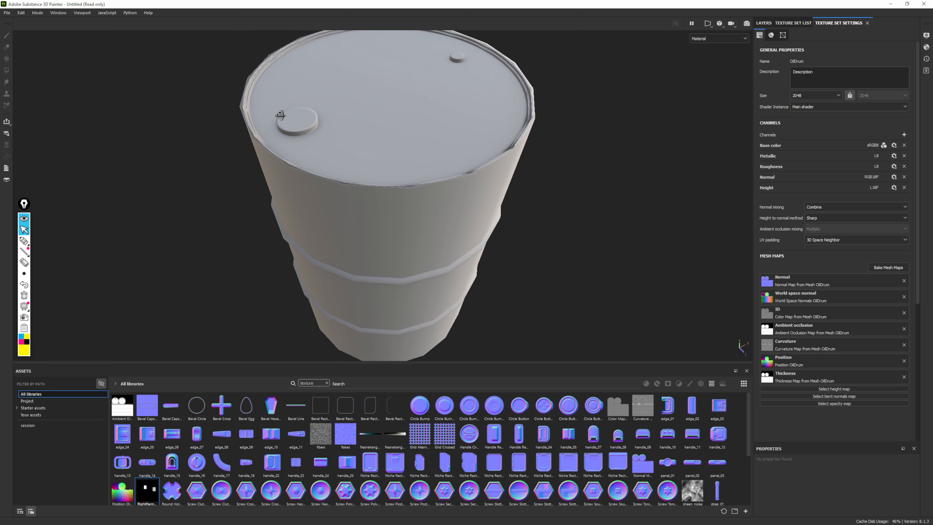
pyautogui.keyDown('alt'); pyautogui.moveTo(498, 118); pyautogui.dragTo(343, 116); pyautogui.keyUp('alt')
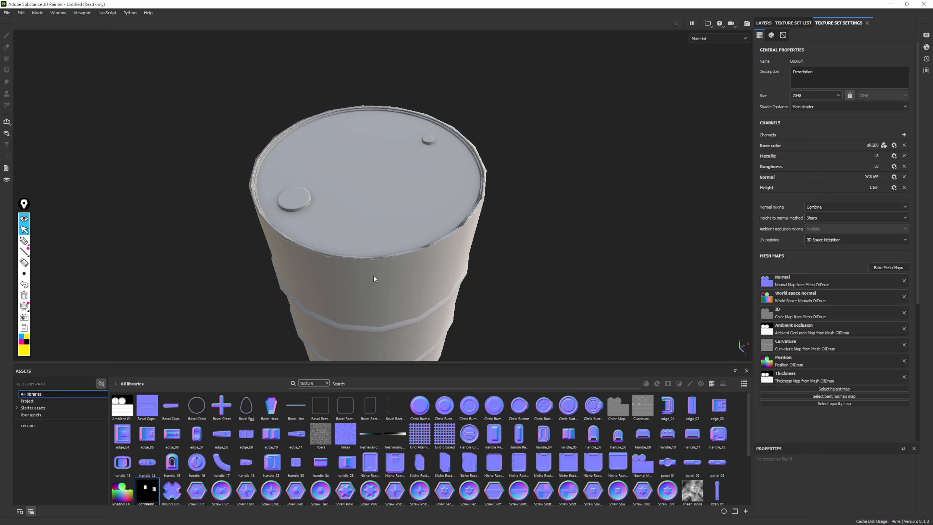
pyautogui.keyDown('alt'); pyautogui.moveTo(341, 259); pyautogui.dragTo(358, 218); pyautogui.keyUp('alt')
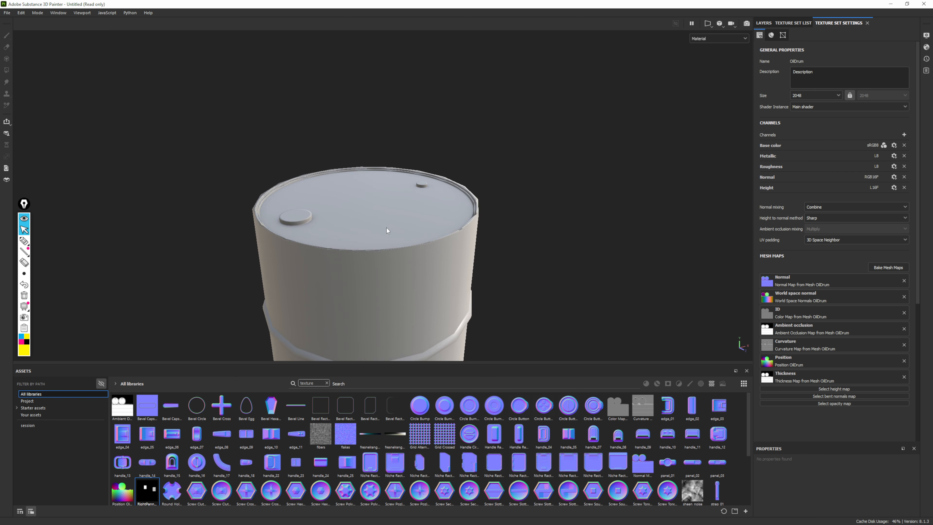
pyautogui.scroll(3, 439, 253)
pyautogui.keyDown('alt'); pyautogui.moveTo(478, 272); pyautogui.dragTo(354, 303); pyautogui.keyUp('alt')
pyautogui.keyDown('alt'); pyautogui.moveTo(354, 303); pyautogui.dragTo(349, 321, button='middle'); pyautogui.keyUp('alt')
pyautogui.keyDown('alt'); pyautogui.moveTo(349, 321); pyautogui.dragTo(456, 294, button='right'); pyautogui.keyUp('alt')
pyautogui.keyDown('alt'); pyautogui.moveTo(456, 294); pyautogui.dragTo(448, 261, button='middle'); pyautogui.keyUp('alt')
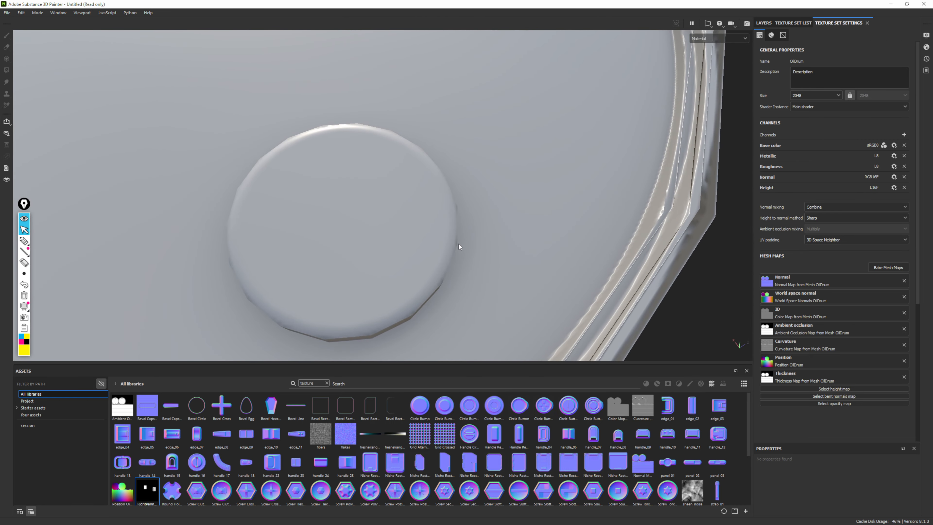
pyautogui.keyDown('alt'); pyautogui.moveTo(481, 252); pyautogui.dragTo(452, 206); pyautogui.keyUp('alt')
pyautogui.keyDown('alt'); pyautogui.moveTo(452, 206); pyautogui.dragTo(362, 264, button='right'); pyautogui.keyUp('alt')
pyautogui.keyDown('alt'); pyautogui.moveTo(450, 254); pyautogui.dragTo(167, 264); pyautogui.keyUp('alt')
pyautogui.keyDown('alt'); pyautogui.moveTo(437, 62); pyautogui.dragTo(386, 94, button='right'); pyautogui.keyUp('alt')
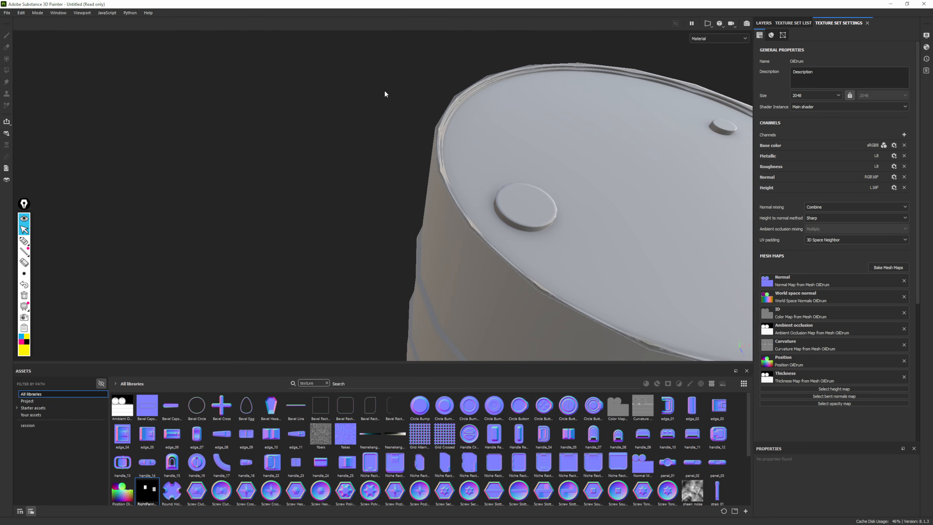
pyautogui.keyDown('alt'); pyautogui.moveTo(547, 200); pyautogui.dragTo(283, 150, button='middle'); pyautogui.keyUp('alt')
pyautogui.keyDown('alt'); pyautogui.moveTo(362, 114); pyautogui.dragTo(257, 178, button='right'); pyautogui.keyUp('alt')
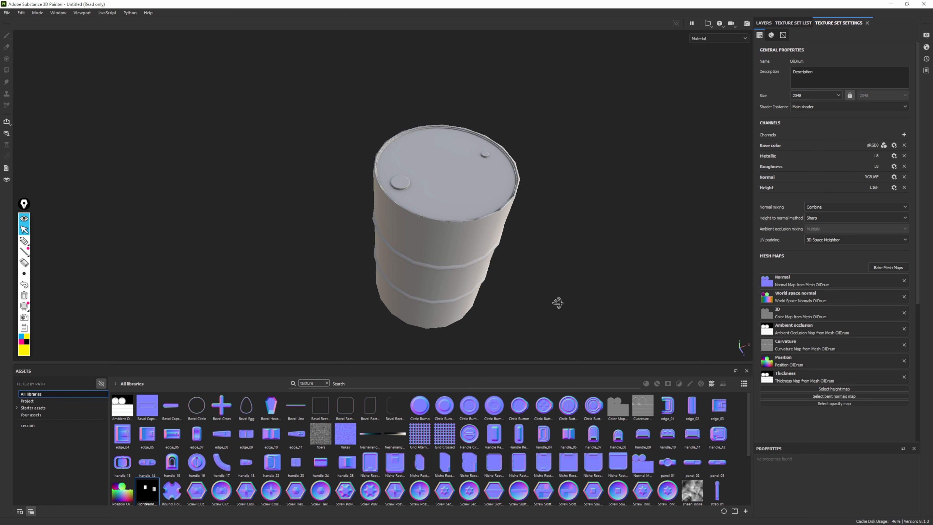
pyautogui.keyDown('alt'); pyautogui.moveTo(558, 302); pyautogui.dragTo(528, 186); pyautogui.keyUp('alt')
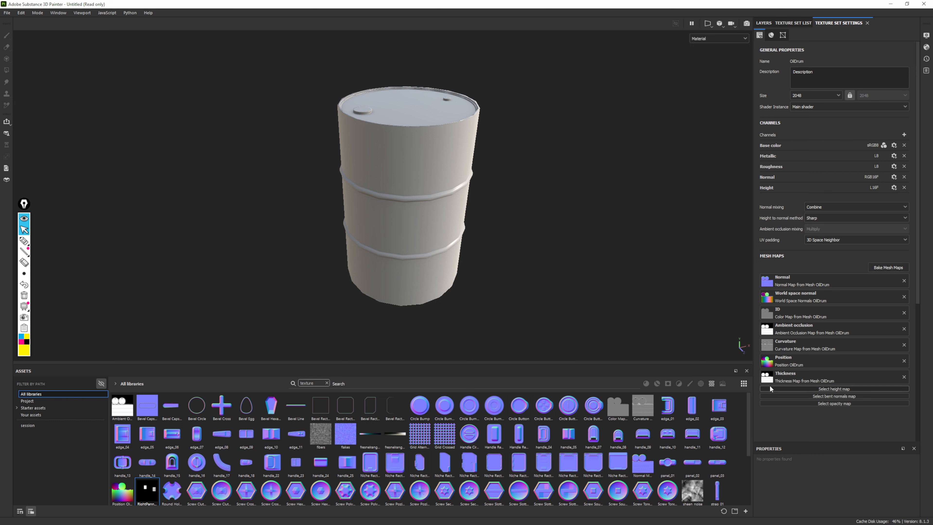
# Review the mesh map baking settings down to the mesh suffix options and close them without baking
pyautogui.click(888, 267)
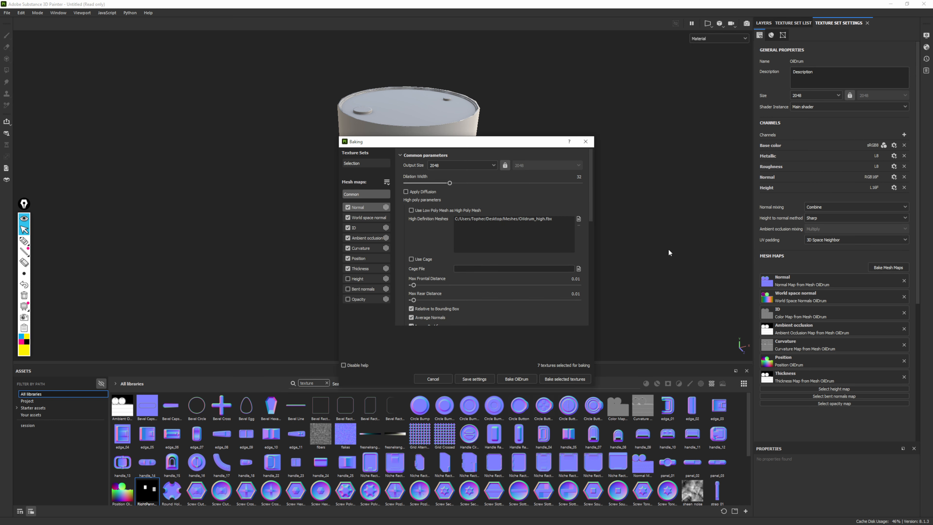
pyautogui.scroll(-3, 485, 254)
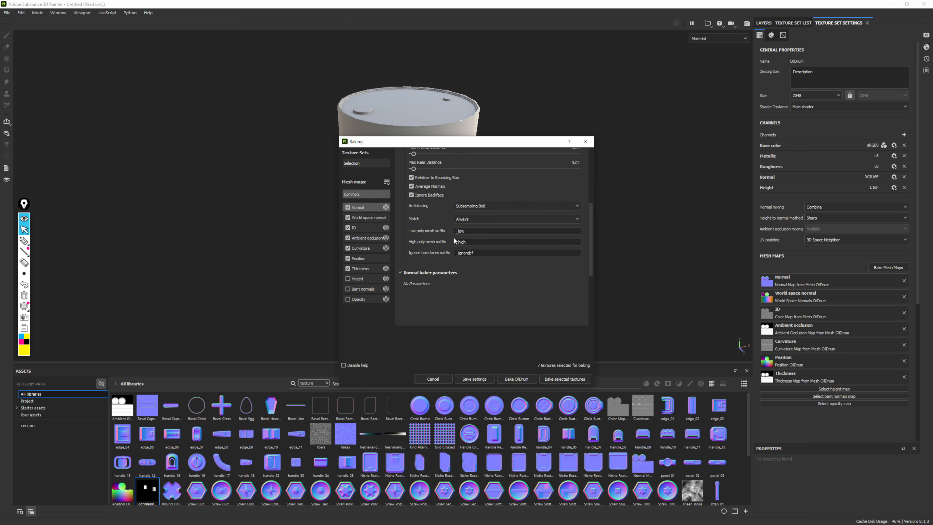
pyautogui.click(587, 144)
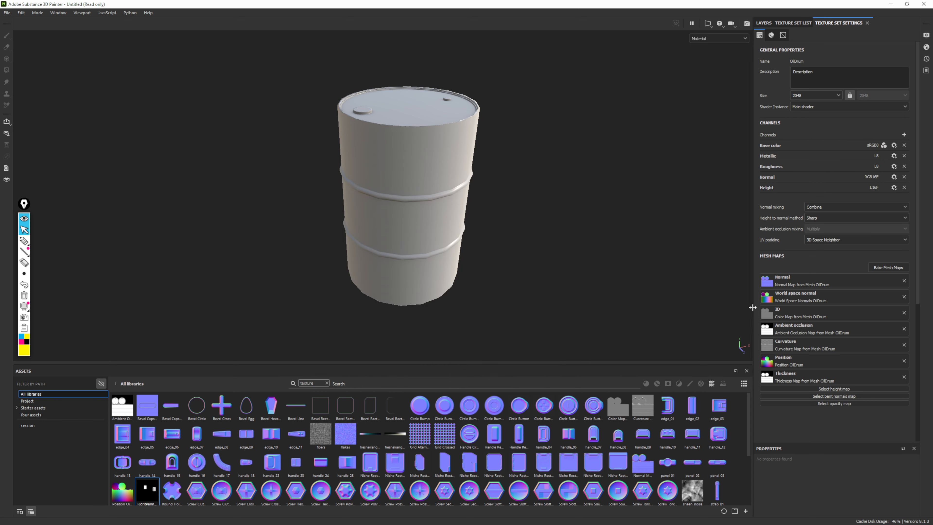
# Switch to Maya, unhide OilDrum_low, compare its name and mesh with OilDrum_high, and return to Substance Painter
pyautogui.click(8, 517)
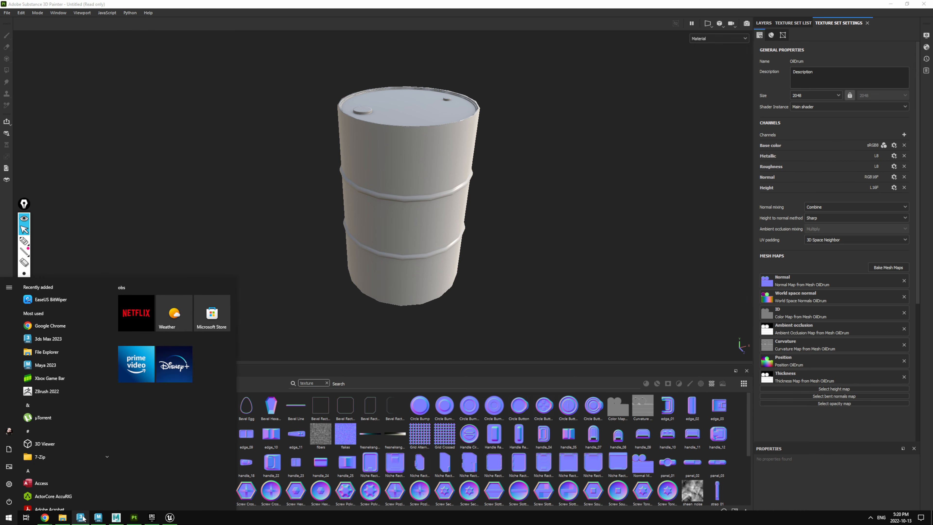
pyautogui.click(116, 517)
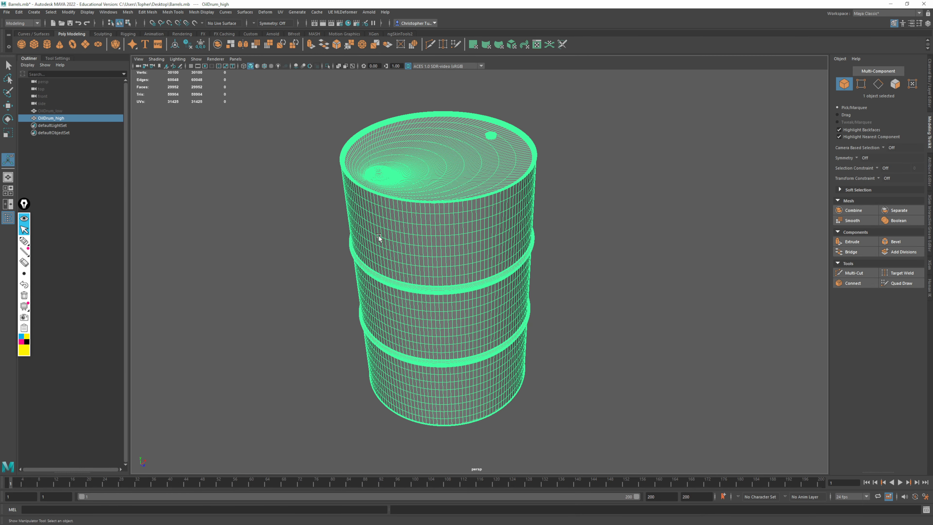
pyautogui.click(41, 110)
pyautogui.hotkey('shift', 'h')
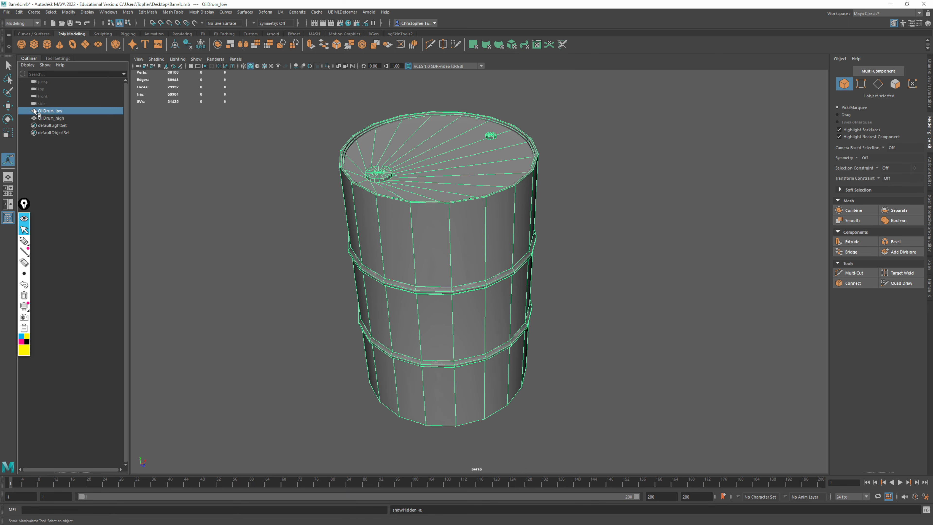
pyautogui.click(59, 118)
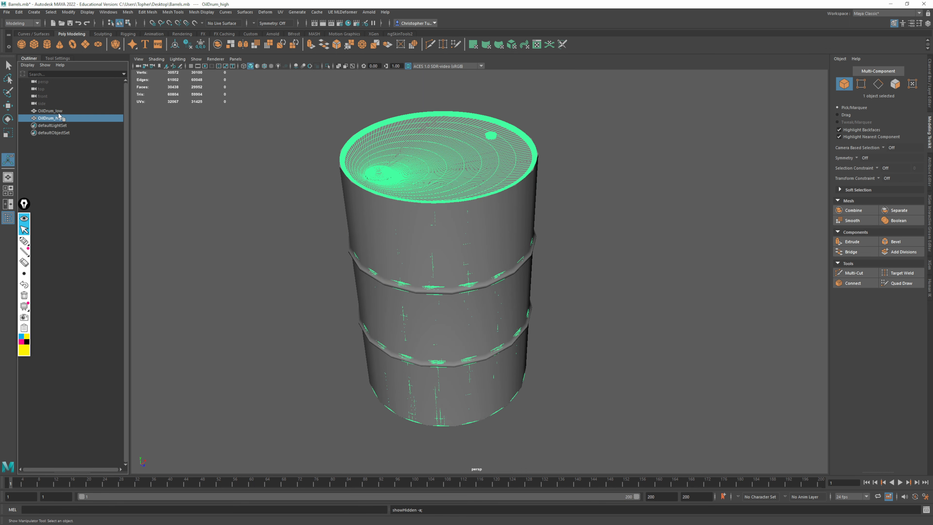
pyautogui.click(59, 113)
pyautogui.click(58, 119)
pyautogui.click(891, 4)
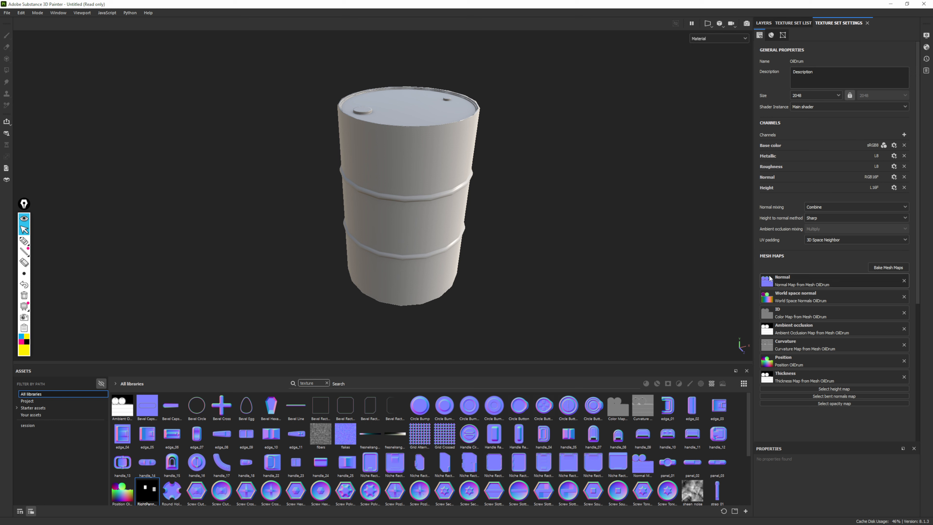
# Show the layer stack, clear the texture search term and filter the asset library to materials
pyautogui.click(762, 23)
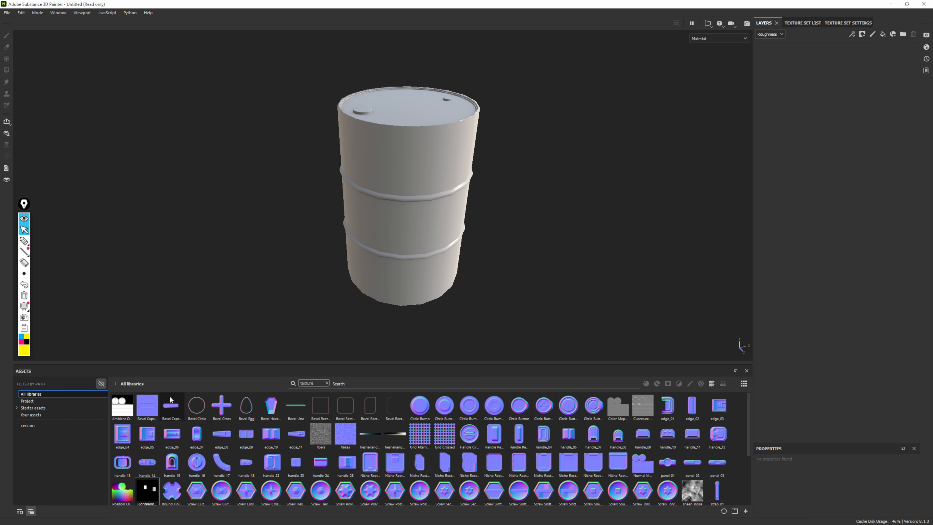
pyautogui.click(328, 384)
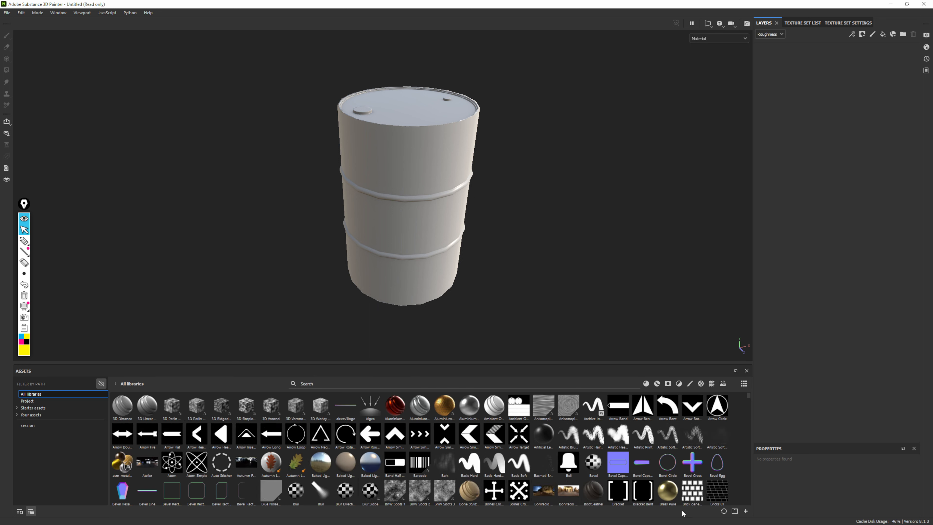
pyautogui.click(658, 384)
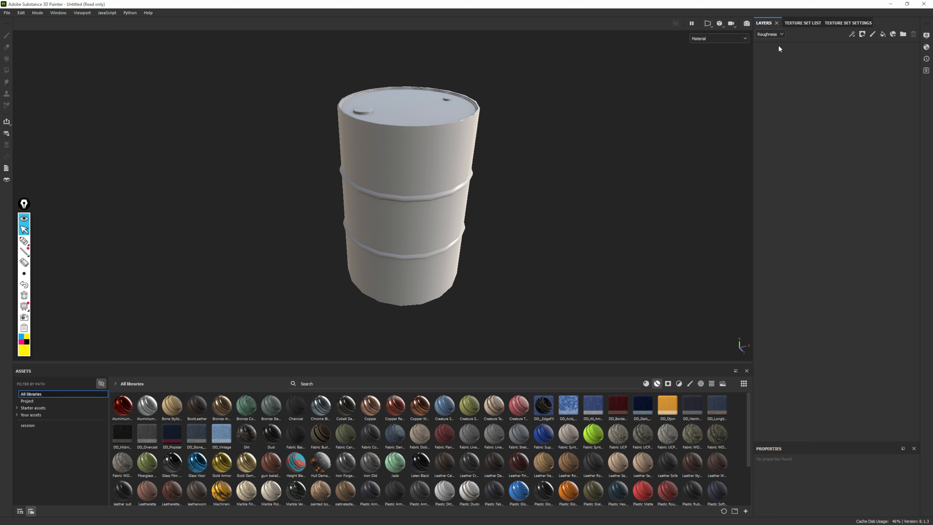
# Set the layer stack channel to Base color and apply the Skin Feverish smart material to the drum
pyautogui.click(773, 40)
pyautogui.scroll(-2, 384, 480)
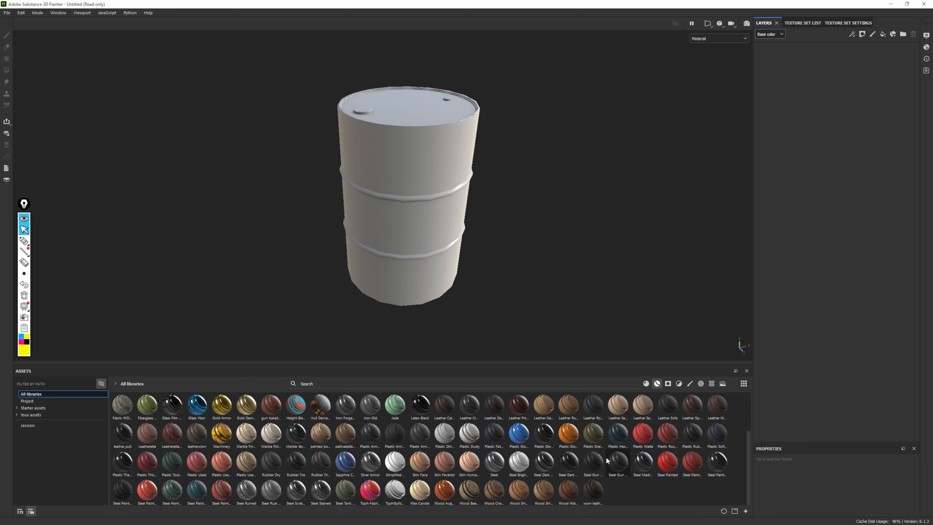
pyautogui.moveTo(448, 463)
pyautogui.moveTo(442, 466); pyautogui.dragTo(812, 106)
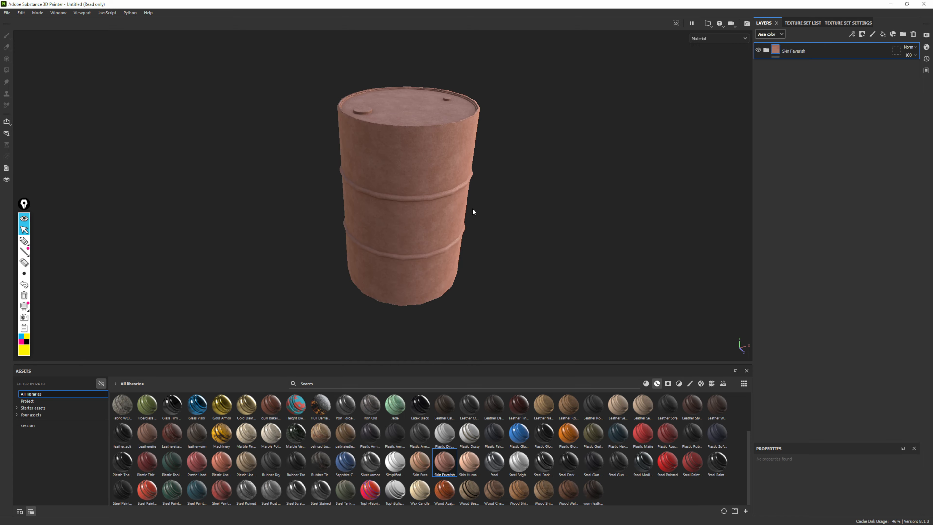
# Examine the Skin Feverish material on the drum's lid, body and lower side
pyautogui.keyDown('alt'); pyautogui.moveTo(472, 208); pyautogui.dragTo(444, 156); pyautogui.keyUp('alt')
pyautogui.keyDown('alt'); pyautogui.moveTo(444, 156); pyautogui.dragTo(491, 267, button='right'); pyautogui.keyUp('alt')
pyautogui.moveTo(492, 266)
pyautogui.keyDown('alt'); pyautogui.mouseDown()
pyautogui.moveTo(481, 239)
pyautogui.moveTo(485, 250)
pyautogui.mouseUp(); pyautogui.keyUp('alt')
pyautogui.keyDown('alt'); pyautogui.moveTo(484, 251); pyautogui.dragTo(493, 172, button='right'); pyautogui.keyUp('alt')
pyautogui.keyDown('alt'); pyautogui.moveTo(494, 171); pyautogui.dragTo(472, 207, button='middle'); pyautogui.keyUp('alt')
pyautogui.keyDown('alt'); pyautogui.moveTo(473, 206); pyautogui.dragTo(466, 269); pyautogui.keyUp('alt')
pyautogui.keyDown('alt'); pyautogui.moveTo(466, 268); pyautogui.dragTo(380, 256, button='right'); pyautogui.keyUp('alt')
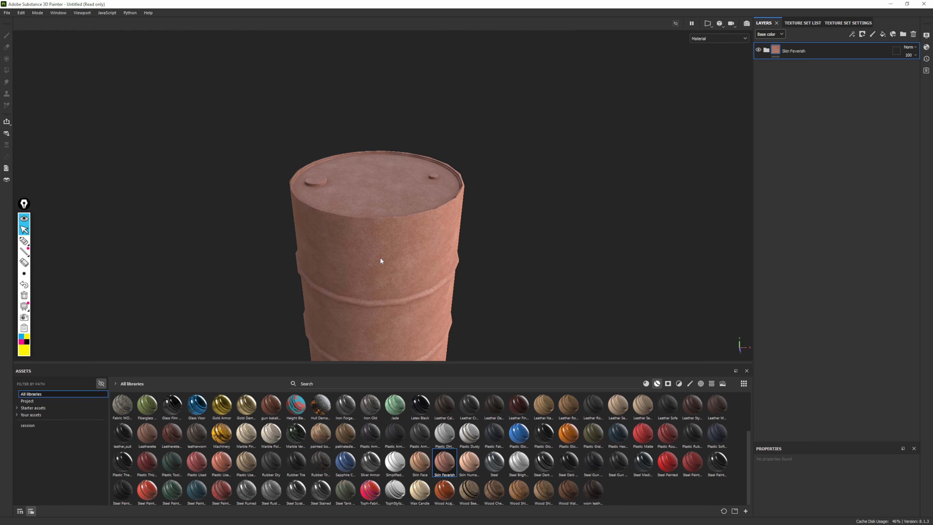
pyautogui.keyDown('alt'); pyautogui.moveTo(380, 257); pyautogui.dragTo(497, 173, button='middle'); pyautogui.keyUp('alt')
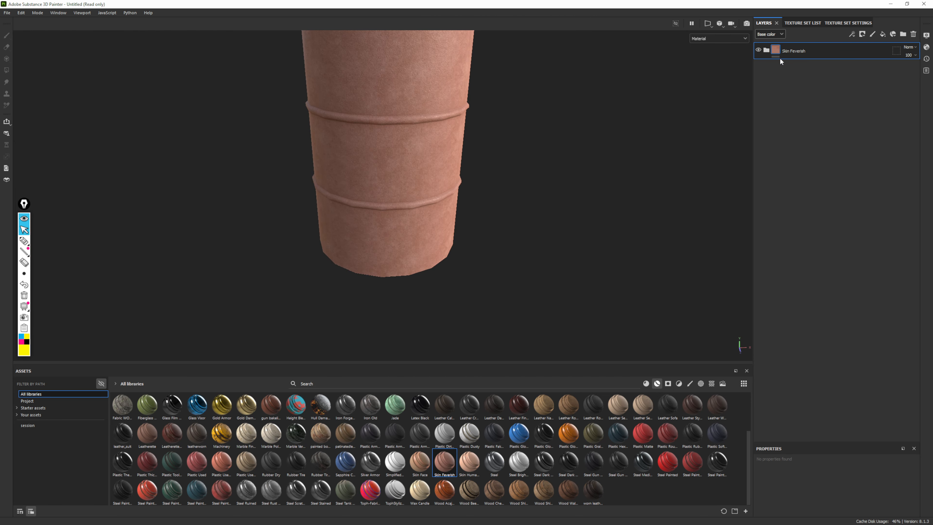
# Expand the Skin Feverish group to review its layers, and delete the whole group
pyautogui.click(766, 52)
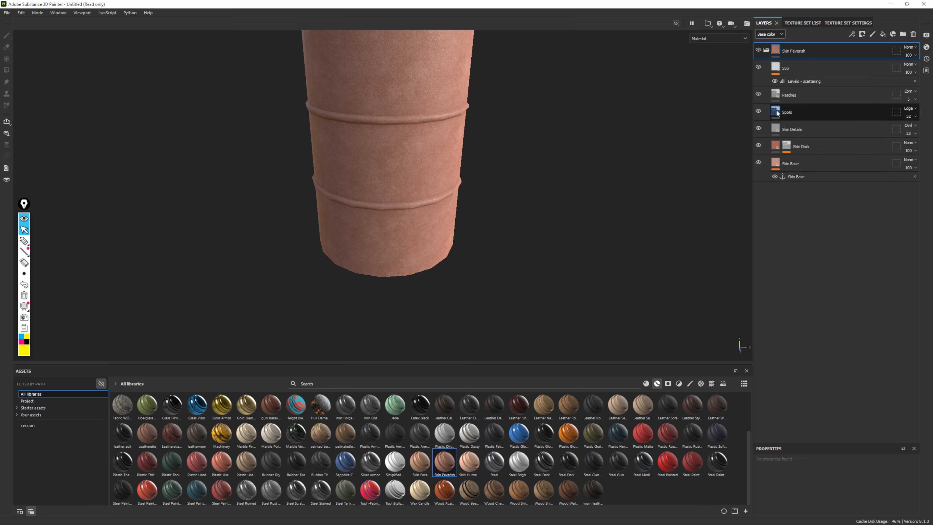
pyautogui.moveTo(775, 112)
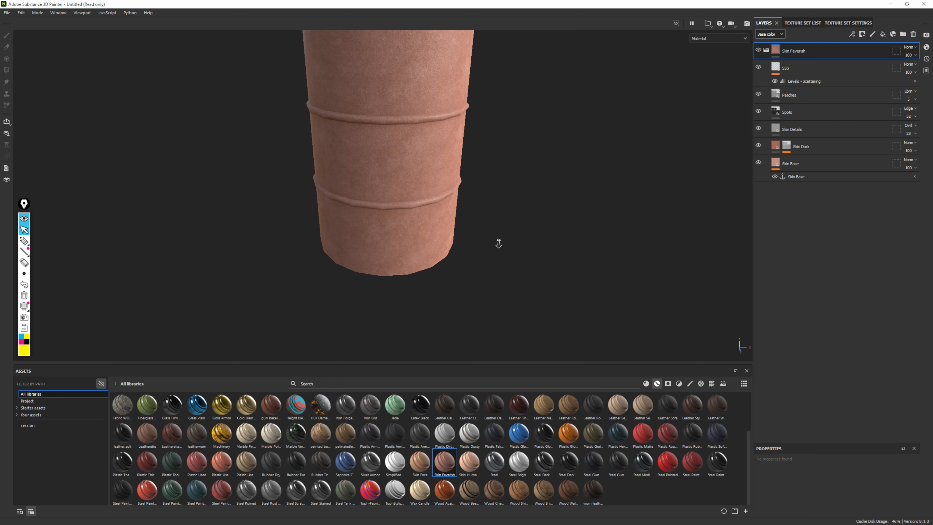
pyautogui.keyDown('alt'); pyautogui.moveTo(499, 243); pyautogui.dragTo(462, 251, button='right'); pyautogui.keyUp('alt')
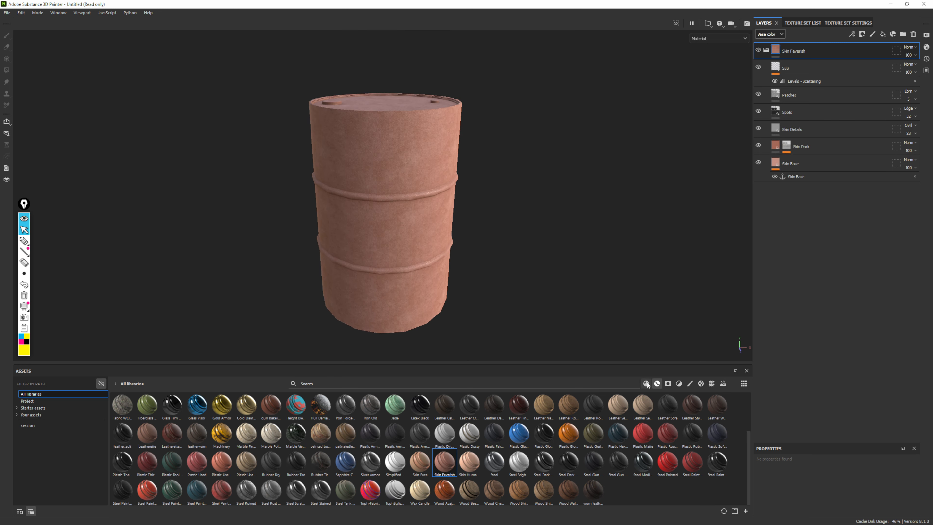
pyautogui.click(766, 50)
pyautogui.press('Delete')
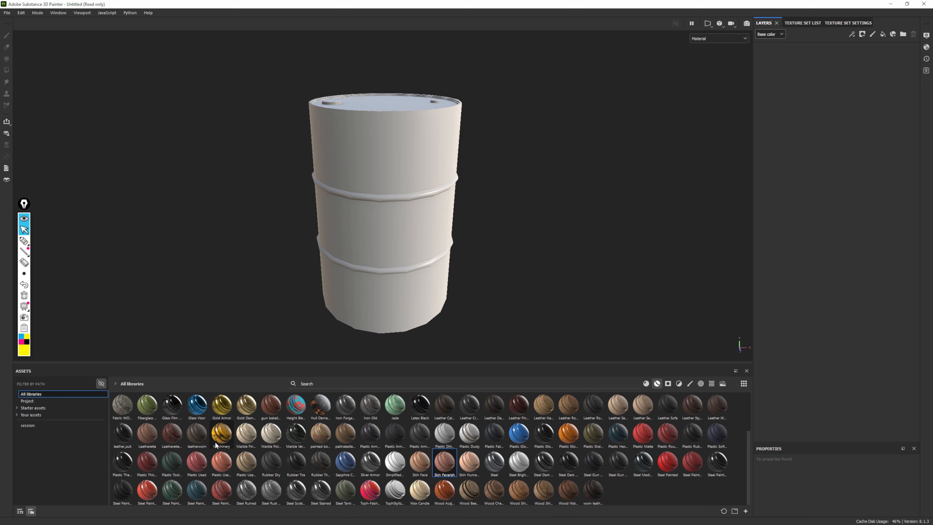
# Apply the Machinery smart material to the drum and look at the wear around its ribs
pyautogui.moveTo(218, 436); pyautogui.dragTo(815, 221)
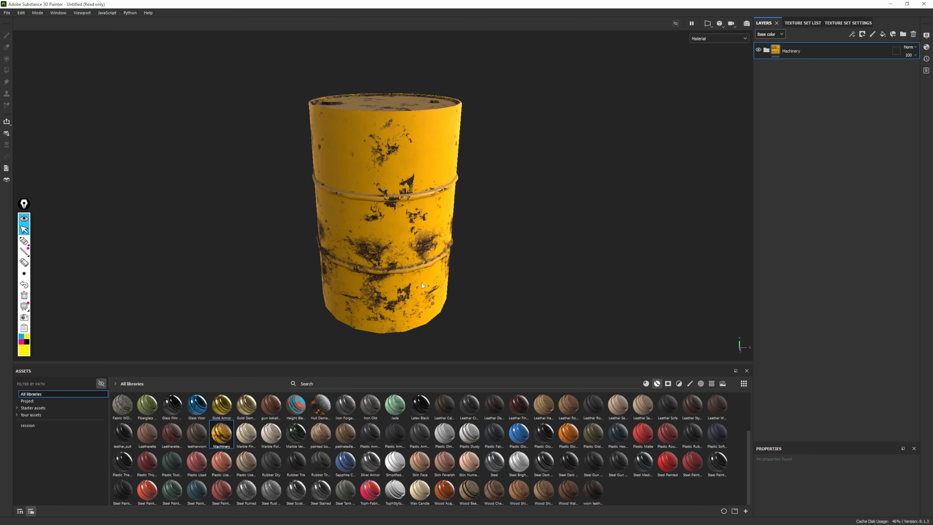
pyautogui.keyDown('alt'); pyautogui.moveTo(533, 240); pyautogui.dragTo(315, 232); pyautogui.keyUp('alt')
pyautogui.keyDown('alt'); pyautogui.moveTo(315, 232); pyautogui.dragTo(532, 272, button='right'); pyautogui.keyUp('alt')
pyautogui.keyDown('alt'); pyautogui.moveTo(533, 272); pyautogui.dragTo(513, 220, button='middle'); pyautogui.keyUp('alt')
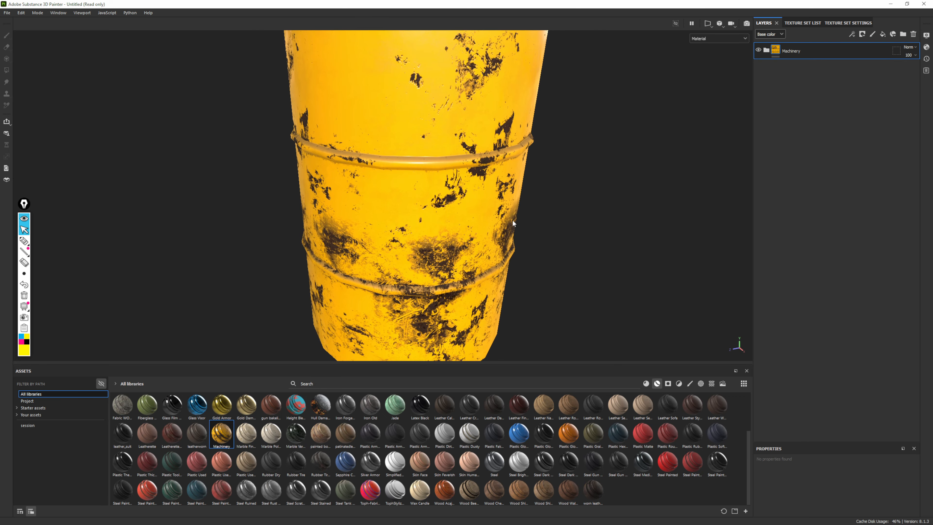
pyautogui.keyDown('alt'); pyautogui.moveTo(513, 220); pyautogui.dragTo(513, 170); pyautogui.keyUp('alt')
# Examine the Machinery material's wear on the lid, rim, caps and upper ribs close up
pyautogui.keyDown('alt'); pyautogui.moveTo(543, 198); pyautogui.dragTo(474, 225); pyautogui.keyUp('alt')
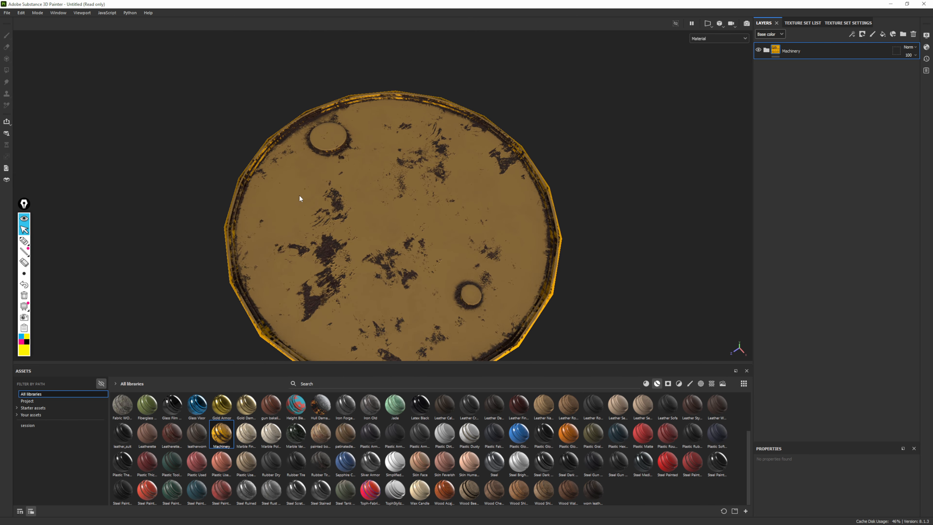
pyautogui.keyDown('alt'); pyautogui.moveTo(507, 191); pyautogui.dragTo(400, 231); pyautogui.keyUp('alt')
pyautogui.keyDown('alt'); pyautogui.moveTo(514, 194); pyautogui.dragTo(156, 129, button='right'); pyautogui.keyUp('alt')
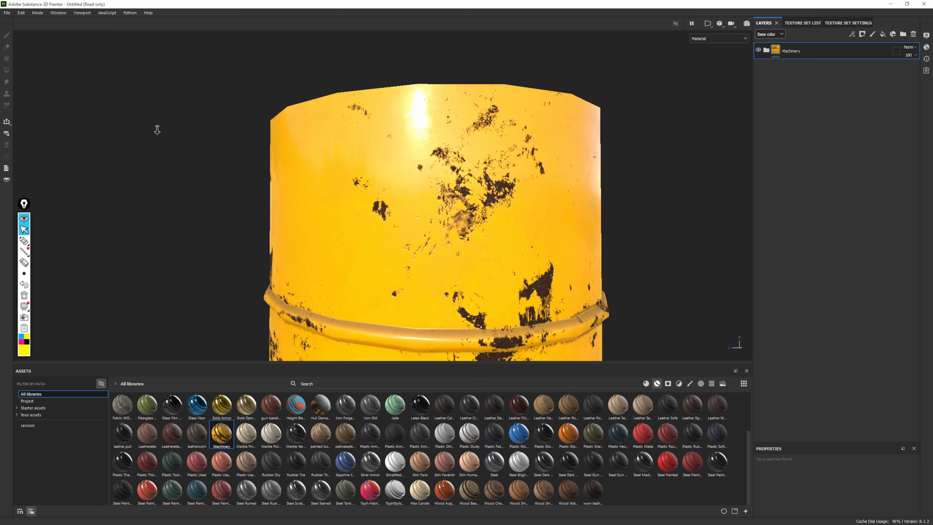
pyautogui.keyDown('alt'); pyautogui.moveTo(529, 290); pyautogui.dragTo(480, 102, button='middle'); pyautogui.keyUp('alt')
pyautogui.keyDown('alt'); pyautogui.moveTo(480, 102); pyautogui.dragTo(562, 111); pyautogui.keyUp('alt')
pyautogui.keyDown('alt'); pyautogui.moveTo(389, 70); pyautogui.dragTo(496, 239, button='middle'); pyautogui.keyUp('alt')
pyautogui.keyDown('alt'); pyautogui.moveTo(437, 224); pyautogui.dragTo(550, 231); pyautogui.keyUp('alt')
pyautogui.keyDown('alt'); pyautogui.moveTo(384, 123); pyautogui.dragTo(335, 130); pyautogui.keyUp('alt')
pyautogui.keyDown('alt'); pyautogui.moveTo(518, 234); pyautogui.dragTo(448, 245, button='right'); pyautogui.keyUp('alt')
pyautogui.keyDown('alt'); pyautogui.moveTo(449, 244); pyautogui.dragTo(480, 135, button='middle'); pyautogui.keyUp('alt')
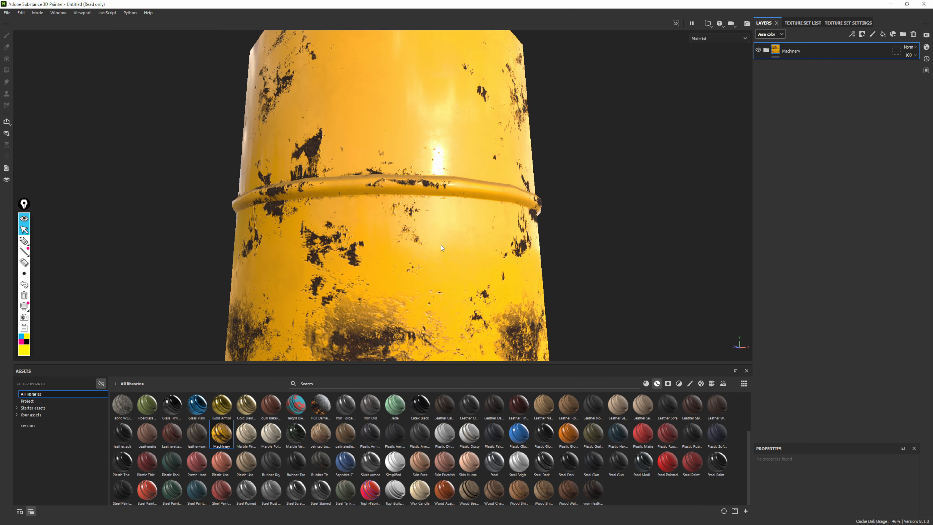
# Inspect the Machinery material on the drum's lower body and underside
pyautogui.keyDown('alt'); pyautogui.moveTo(441, 245); pyautogui.dragTo(420, 278); pyautogui.keyUp('alt')
pyautogui.keyDown('alt'); pyautogui.moveTo(421, 277); pyautogui.dragTo(472, 134, button='middle'); pyautogui.keyUp('alt')
pyautogui.keyDown('alt'); pyautogui.moveTo(475, 213); pyautogui.dragTo(448, 117, button='middle'); pyautogui.keyUp('alt')
pyautogui.keyDown('alt'); pyautogui.moveTo(448, 117); pyautogui.dragTo(504, 235); pyautogui.keyUp('alt')
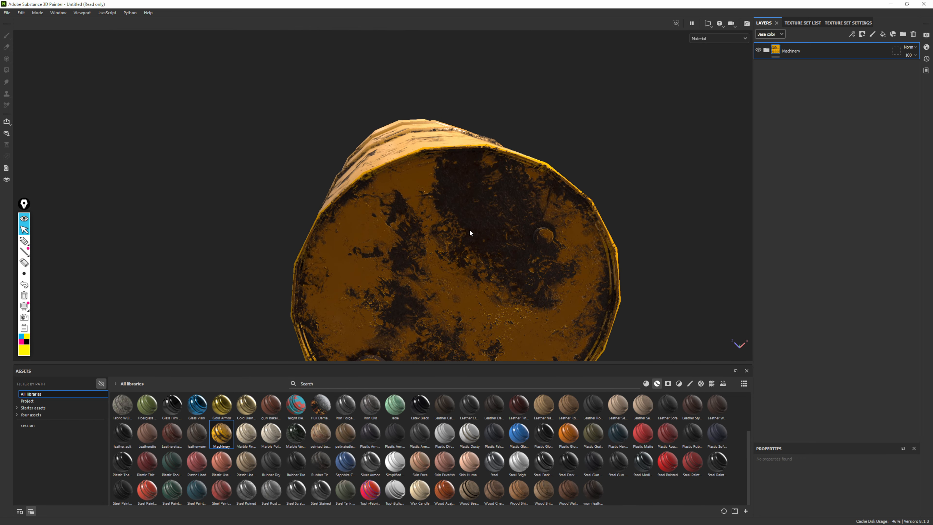
pyautogui.keyDown('alt'); pyautogui.moveTo(572, 197); pyautogui.dragTo(481, 246); pyautogui.keyUp('alt')
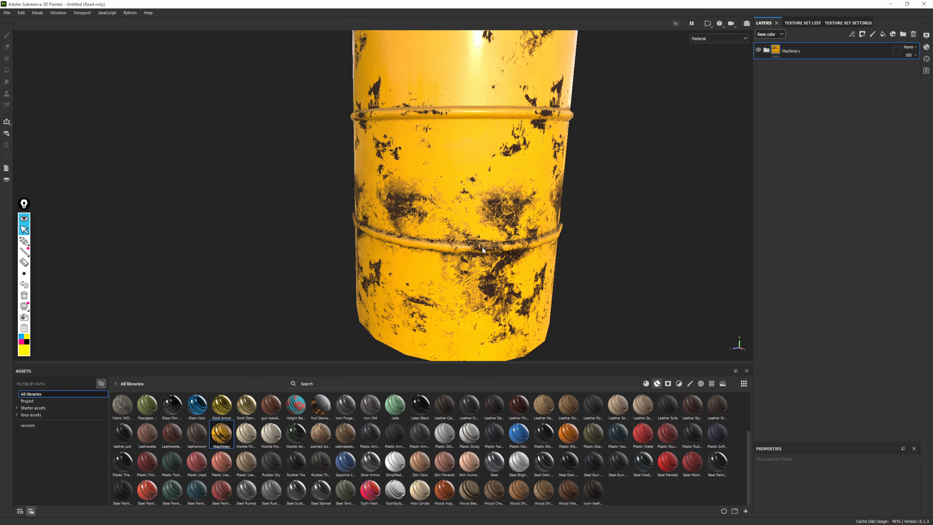
# Expand the Machinery group to review its layers, and delete the whole group
pyautogui.keyDown('alt'); pyautogui.moveTo(482, 247); pyautogui.dragTo(406, 142, button='right'); pyautogui.keyUp('alt')
pyautogui.keyDown('alt'); pyautogui.moveTo(406, 143); pyautogui.dragTo(351, 180, button='middle'); pyautogui.keyUp('alt')
pyautogui.click(766, 51)
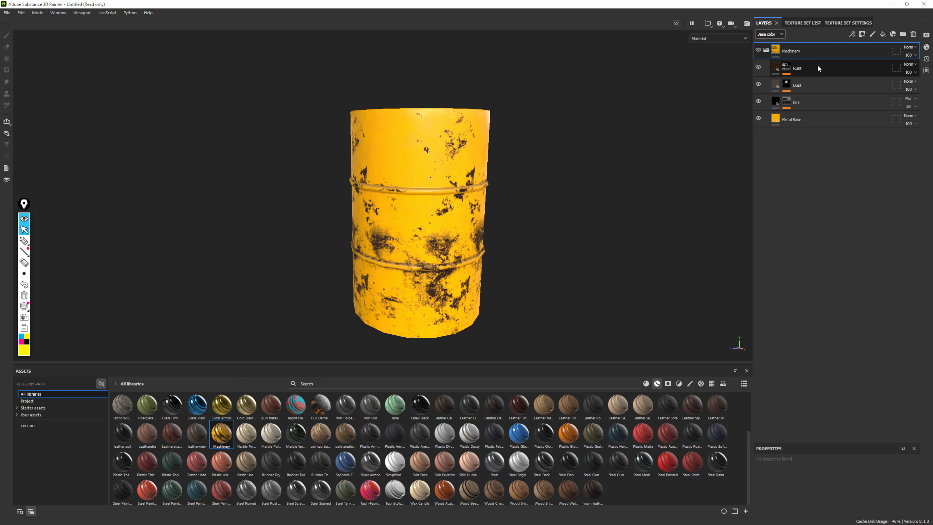
pyautogui.click(913, 34)
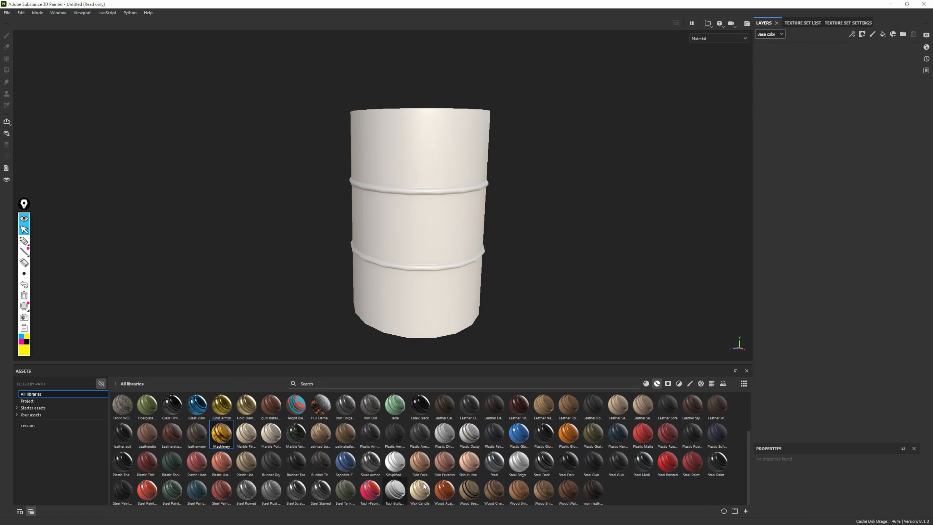
# Preview the steel materials in the asset library and apply the Steel Painted Stained smart material to the drum
pyautogui.click(628, 491)
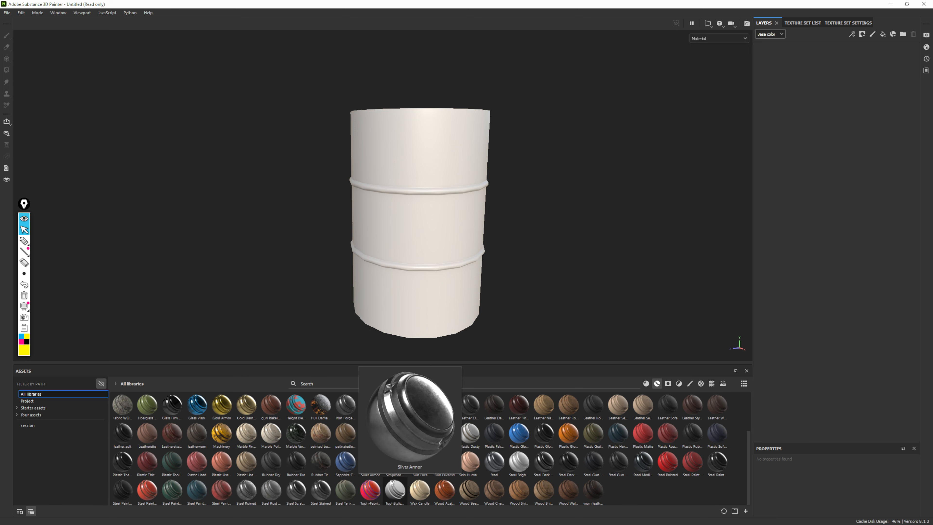
pyautogui.moveTo(409, 503)
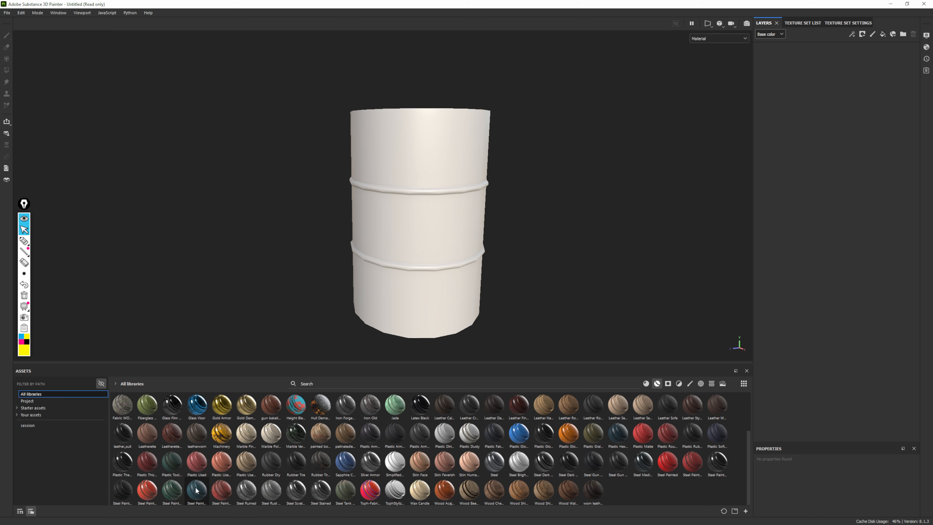
pyautogui.moveTo(197, 491)
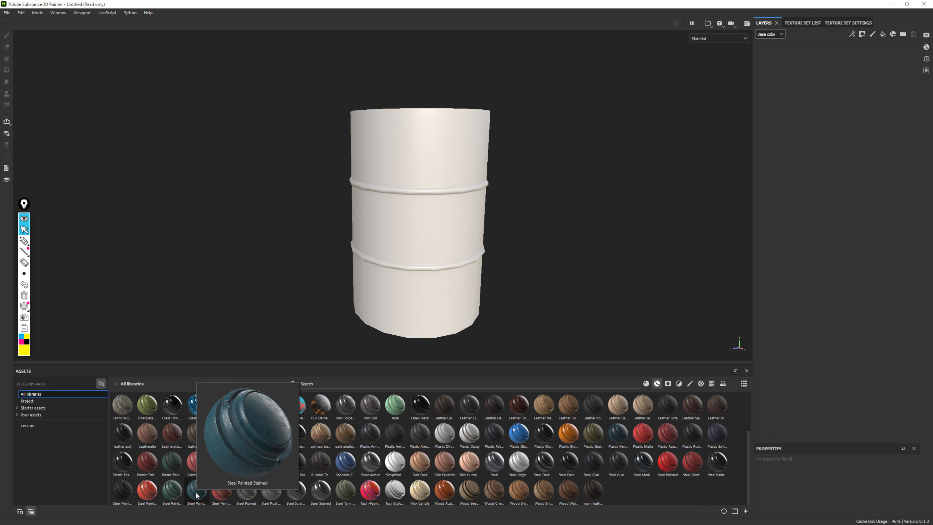
pyautogui.click(196, 493)
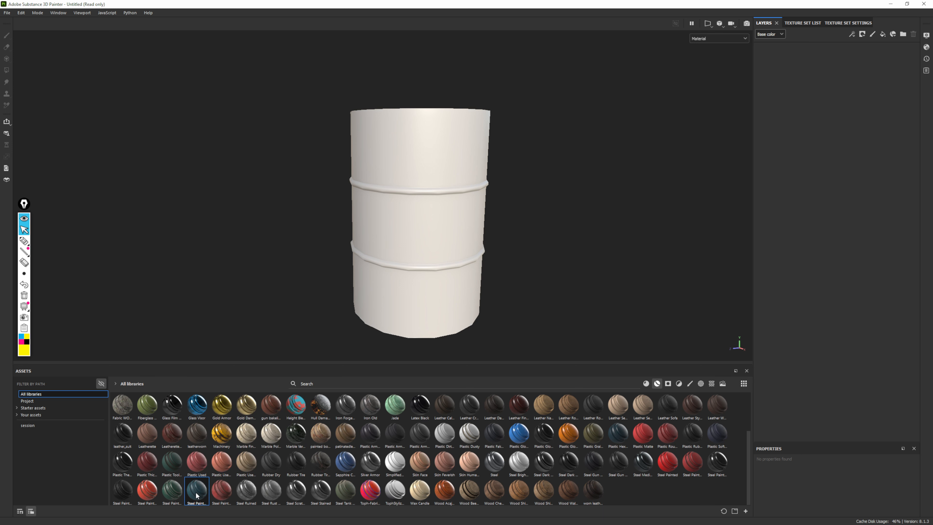
pyautogui.moveTo(197, 495)
pyautogui.mouseDown()
pyautogui.moveTo(211, 460)
pyautogui.moveTo(469, 223)
pyautogui.moveTo(807, 193)
pyautogui.mouseUp()
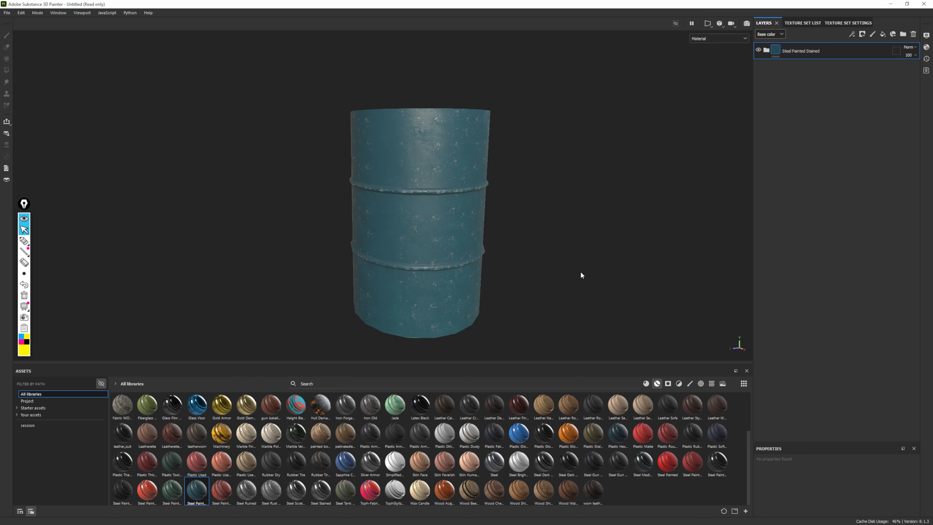
# Examine the Steel Painted Stained material on the drum's side and ribs, and finish with the whole drum in view
pyautogui.keyDown('alt'); pyautogui.moveTo(563, 232); pyautogui.dragTo(664, 196); pyautogui.keyUp('alt')
pyautogui.keyDown('alt'); pyautogui.moveTo(665, 196); pyautogui.dragTo(493, 208, button='middle'); pyautogui.keyUp('alt')
pyautogui.keyDown('alt'); pyautogui.moveTo(492, 208); pyautogui.dragTo(768, 467, button='right'); pyautogui.keyUp('alt')
pyautogui.keyDown('alt'); pyautogui.moveTo(382, 206); pyautogui.dragTo(390, 176); pyautogui.keyUp('alt')
pyautogui.keyDown('alt'); pyautogui.moveTo(300, 184); pyautogui.dragTo(328, 189); pyautogui.keyUp('alt')
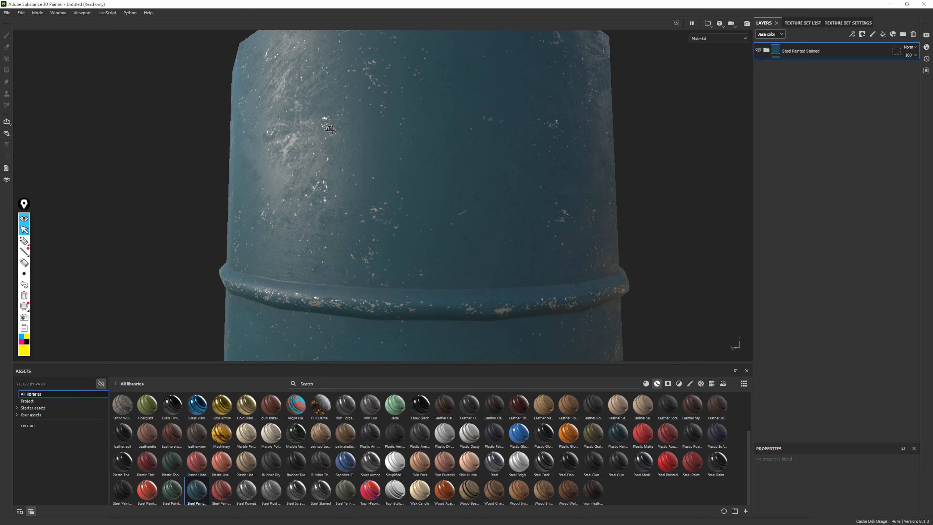
pyautogui.keyDown('alt'); pyautogui.moveTo(397, 206); pyautogui.dragTo(417, 223); pyautogui.keyUp('alt')
pyautogui.keyDown('alt'); pyautogui.moveTo(416, 223); pyautogui.dragTo(394, 237, button='right'); pyautogui.keyUp('alt')
pyautogui.keyDown('alt'); pyautogui.moveTo(395, 237); pyautogui.dragTo(434, 72, button='middle'); pyautogui.keyUp('alt')
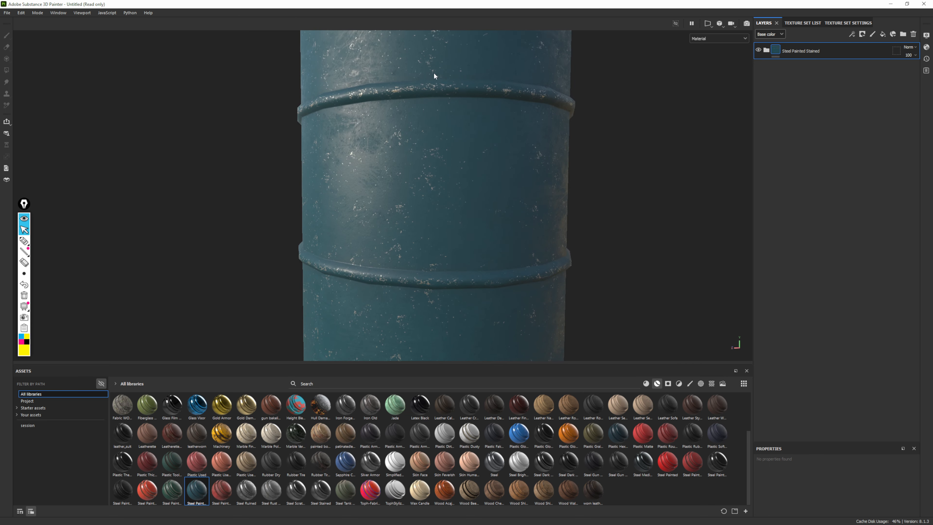
pyautogui.keyDown('alt'); pyautogui.moveTo(394, 227); pyautogui.dragTo(469, 114); pyautogui.keyUp('alt')
pyautogui.keyDown('alt'); pyautogui.moveTo(464, 121); pyautogui.dragTo(451, 143, button='middle'); pyautogui.keyUp('alt')
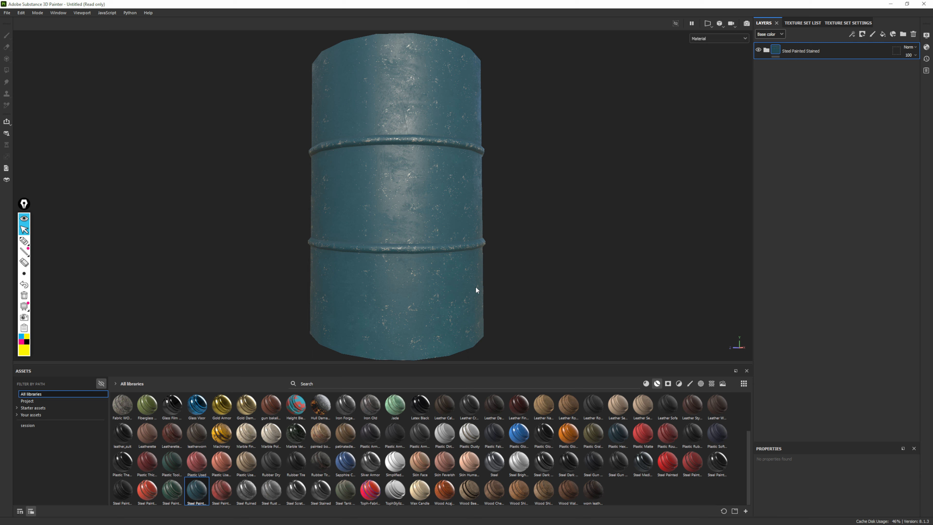
# Replace the Steel Painted Stained layer group with the Steel Painted Worn smart material
pyautogui.click(913, 35)
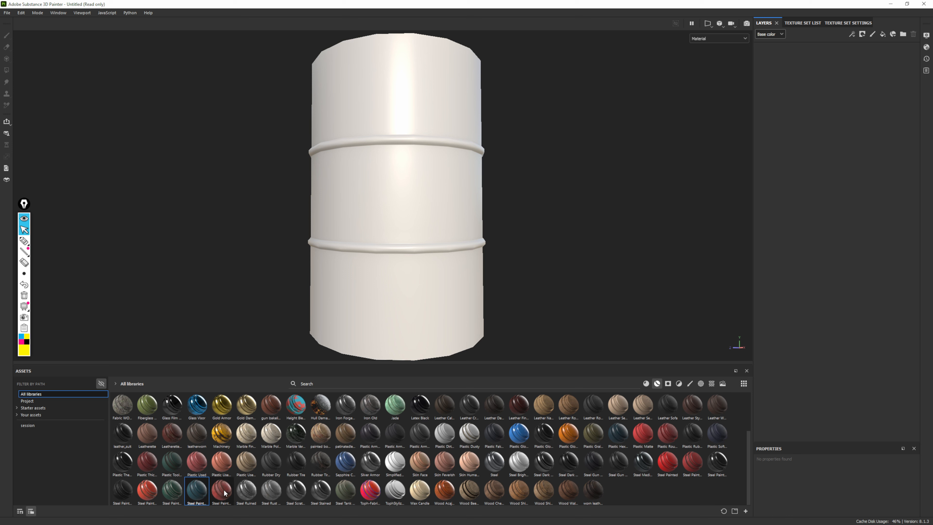
pyautogui.moveTo(222, 490)
pyautogui.mouseDown()
pyautogui.moveTo(830, 197)
pyautogui.moveTo(810, 194)
pyautogui.mouseUp()
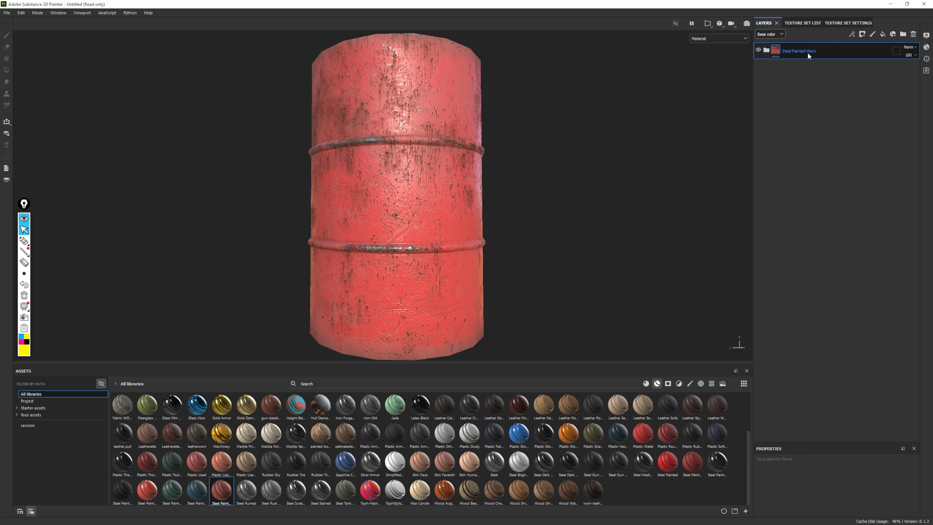
pyautogui.keyDown('alt'); pyautogui.moveTo(513, 171); pyautogui.dragTo(626, 150); pyautogui.keyUp('alt')
pyautogui.keyDown('alt'); pyautogui.moveTo(627, 148); pyautogui.dragTo(452, 179, button='right'); pyautogui.keyUp('alt')
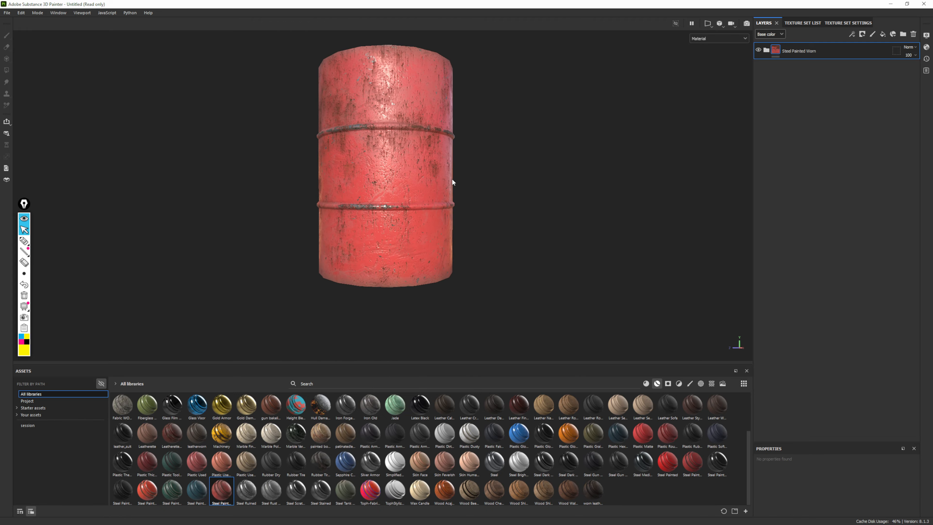
# Examine the rust streaks, chipped ribs and surface relief of the Steel Painted Worn material close up
pyautogui.keyDown('alt'); pyautogui.moveTo(453, 179); pyautogui.dragTo(449, 199, button='middle'); pyautogui.keyUp('alt')
pyautogui.keyDown('alt'); pyautogui.moveTo(465, 178); pyautogui.dragTo(602, 162, button='right'); pyautogui.keyUp('alt')
pyautogui.keyDown('alt'); pyautogui.moveTo(602, 161); pyautogui.dragTo(556, 78, button='middle'); pyautogui.keyUp('alt')
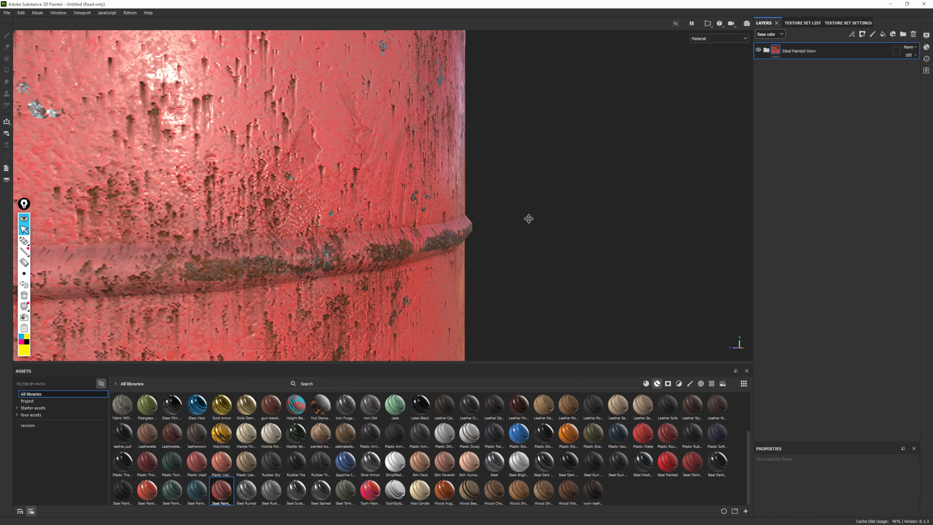
pyautogui.keyDown('alt'); pyautogui.moveTo(557, 79); pyautogui.dragTo(466, 110, button='right'); pyautogui.keyUp('alt')
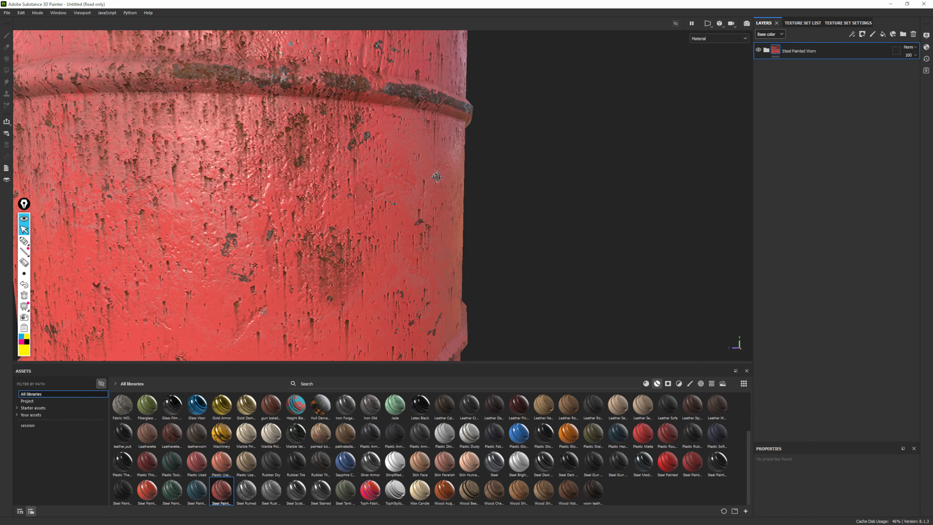
pyautogui.keyDown('alt'); pyautogui.moveTo(466, 111); pyautogui.dragTo(311, 188); pyautogui.keyUp('alt')
pyautogui.keyDown('alt'); pyautogui.moveTo(312, 188); pyautogui.dragTo(341, 168, button='middle'); pyautogui.keyUp('alt')
pyautogui.keyDown('alt'); pyautogui.moveTo(341, 167); pyautogui.dragTo(463, 279, button='right'); pyautogui.keyUp('alt')
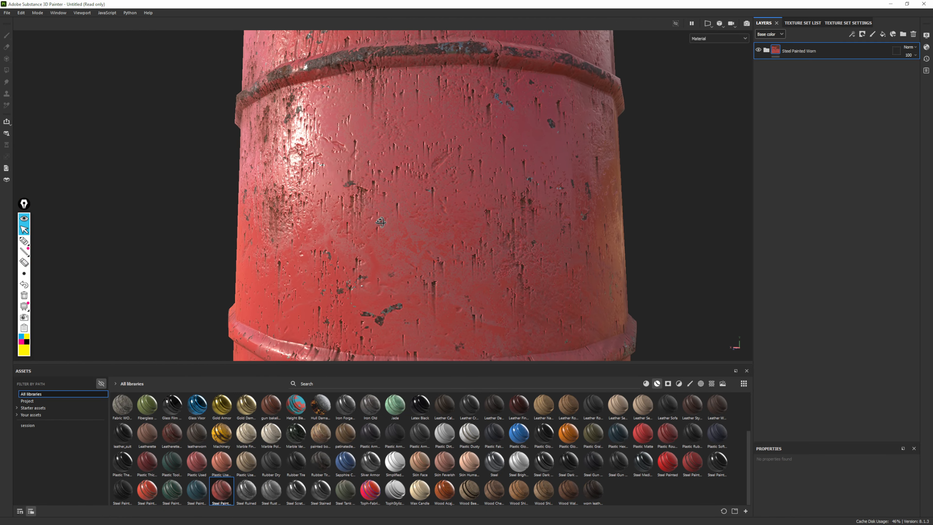
pyautogui.keyDown('alt'); pyautogui.moveTo(380, 221); pyautogui.dragTo(417, 163); pyautogui.keyUp('alt')
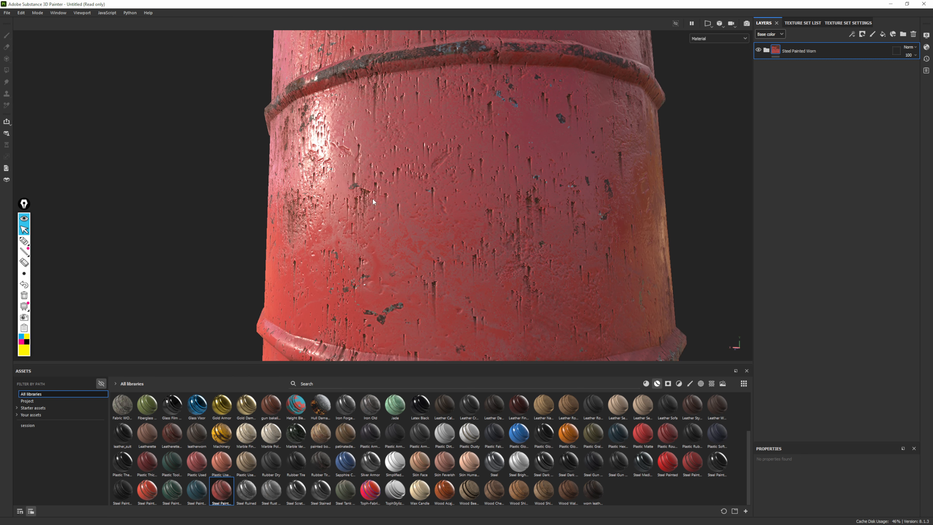
pyautogui.keyDown('alt'); pyautogui.moveTo(372, 207); pyautogui.dragTo(402, 206); pyautogui.keyUp('alt')
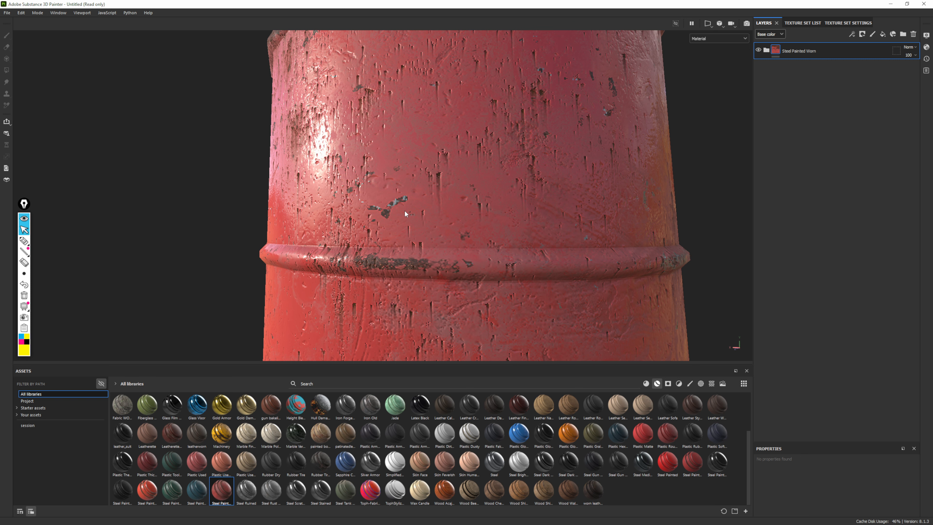
pyautogui.moveTo(414, 191)
pyautogui.keyDown('alt'); pyautogui.mouseDown()
pyautogui.moveTo(505, 168)
pyautogui.moveTo(451, 108)
pyautogui.moveTo(466, 186)
pyautogui.mouseUp(); pyautogui.keyUp('alt')
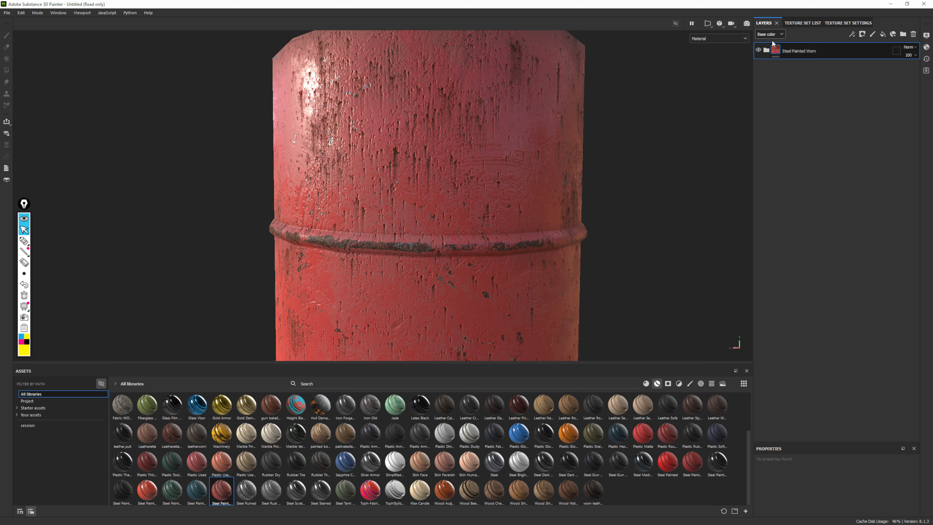
# Show the Height channel of the layer stack and try out the Steel Painted Worn group's opacity, leaving it at 100
pyautogui.click(769, 34)
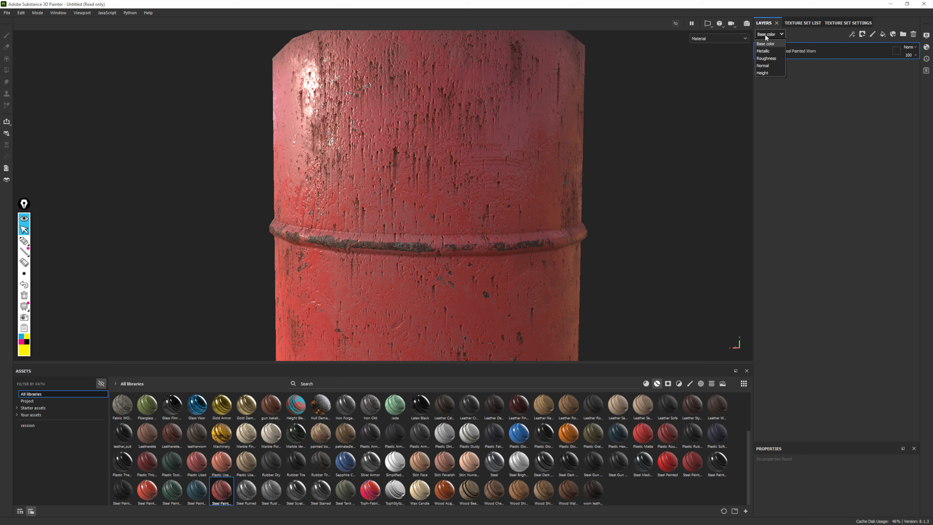
pyautogui.click(776, 35)
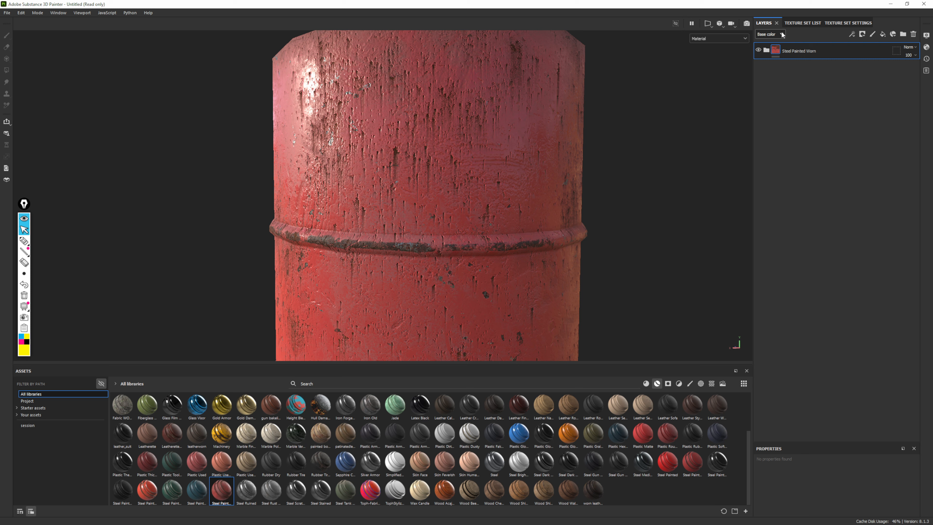
pyautogui.click(776, 35)
pyautogui.click(764, 74)
pyautogui.click(915, 55)
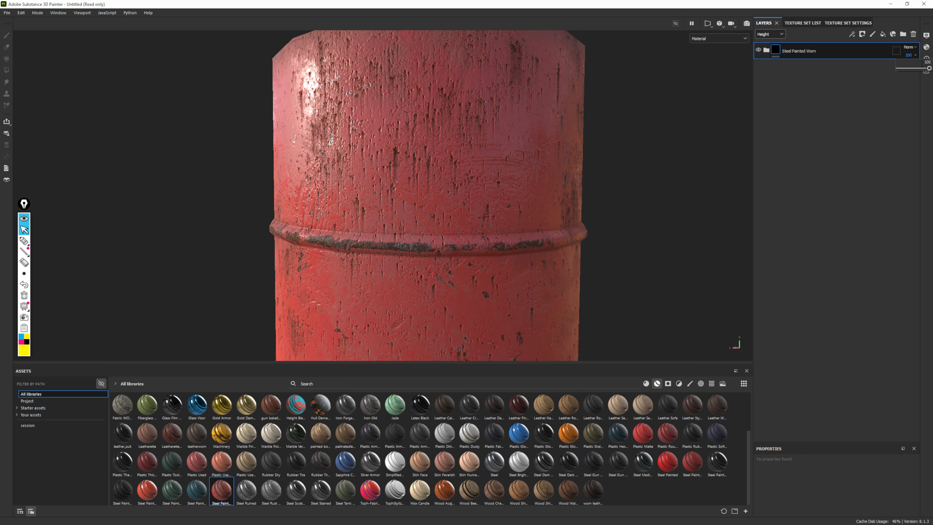
pyautogui.moveTo(929, 69)
pyautogui.mouseDown()
pyautogui.moveTo(879, 70)
pyautogui.moveTo(931, 70)
pyautogui.mouseUp()
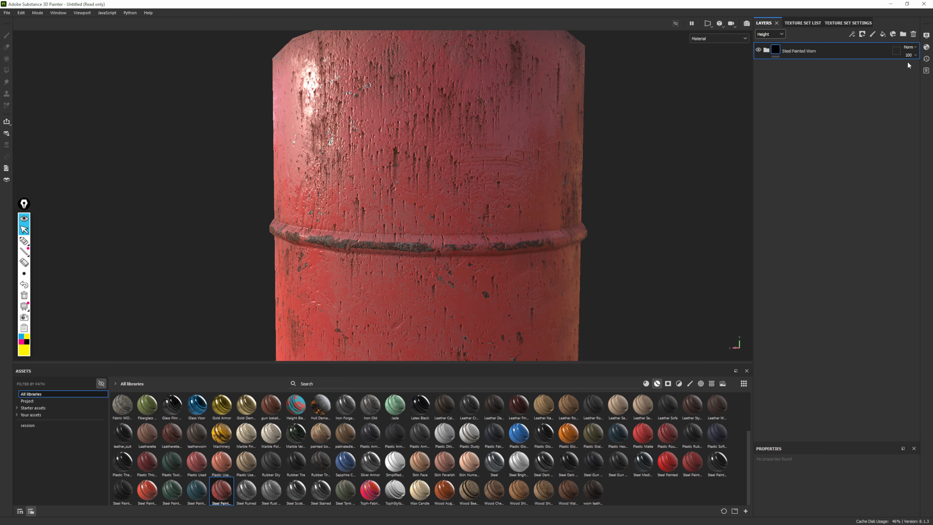
# Show the Base color channel, try out the Steel Painted Worn group's opacity leaving it at 100, and review the available channels
pyautogui.click(770, 33)
pyautogui.click(774, 43)
pyautogui.click(914, 56)
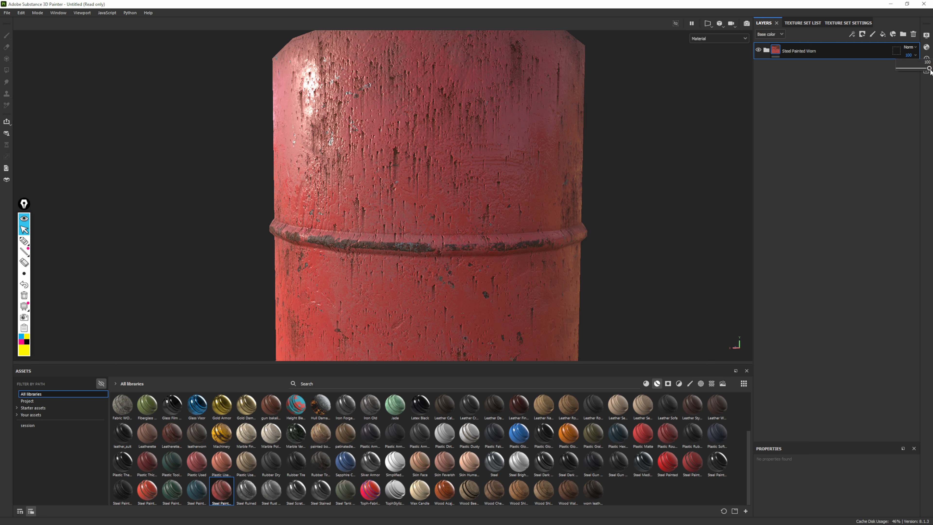
pyautogui.moveTo(931, 69)
pyautogui.mouseDown()
pyautogui.moveTo(827, 82)
pyautogui.moveTo(932, 73)
pyautogui.mouseUp()
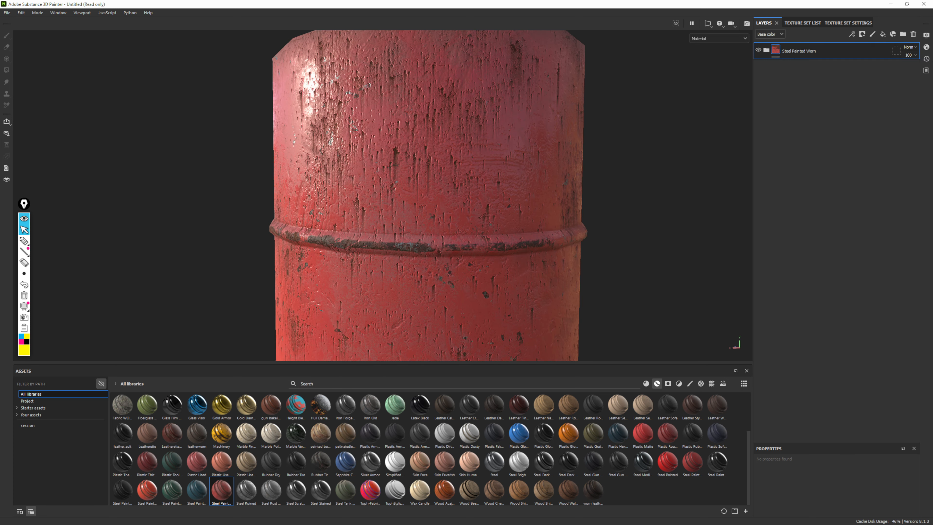
pyautogui.click(778, 34)
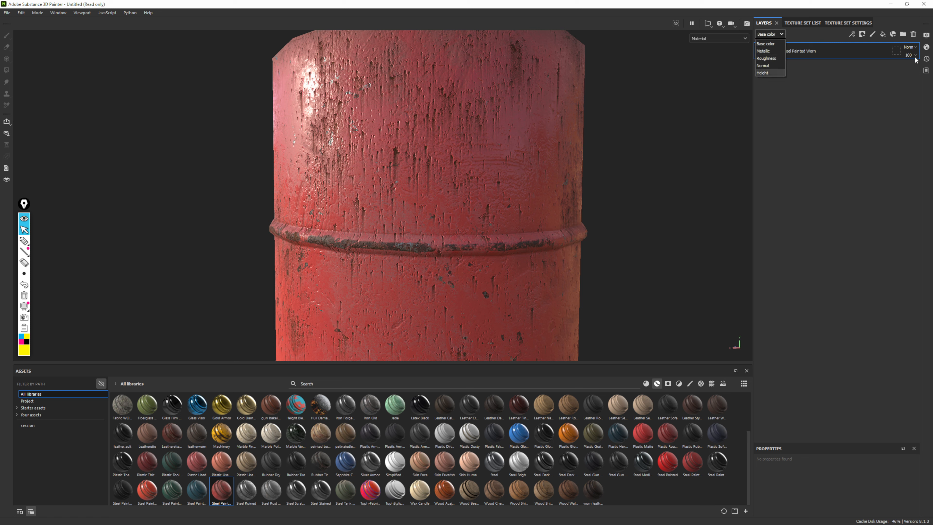
pyautogui.click(811, 88)
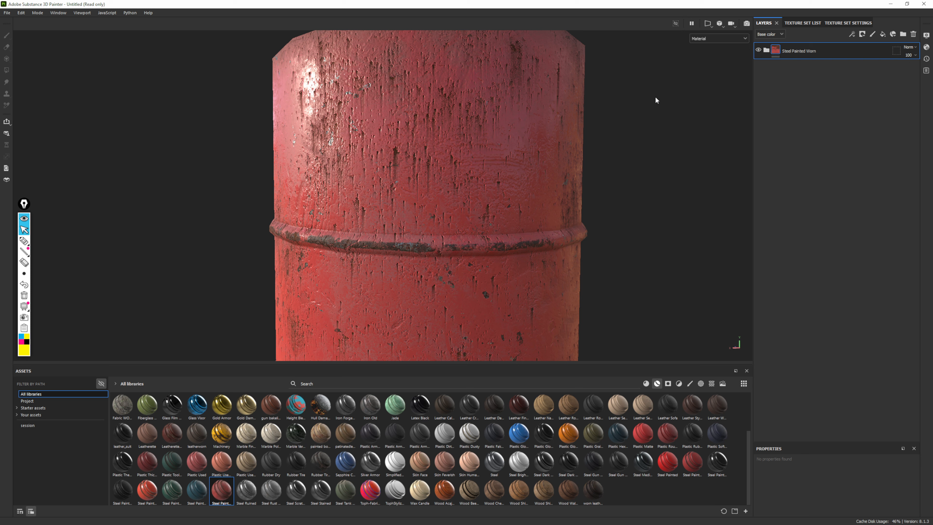
pyautogui.click(771, 35)
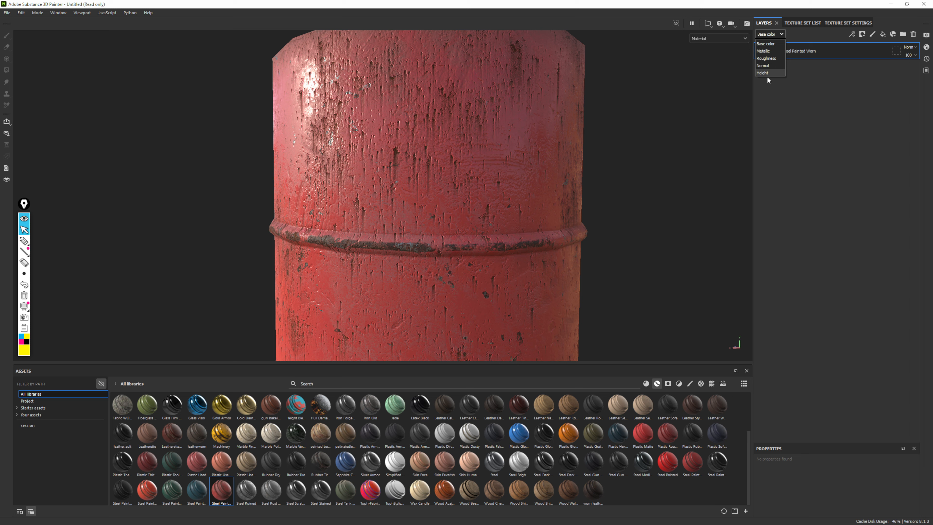
pyautogui.click(824, 143)
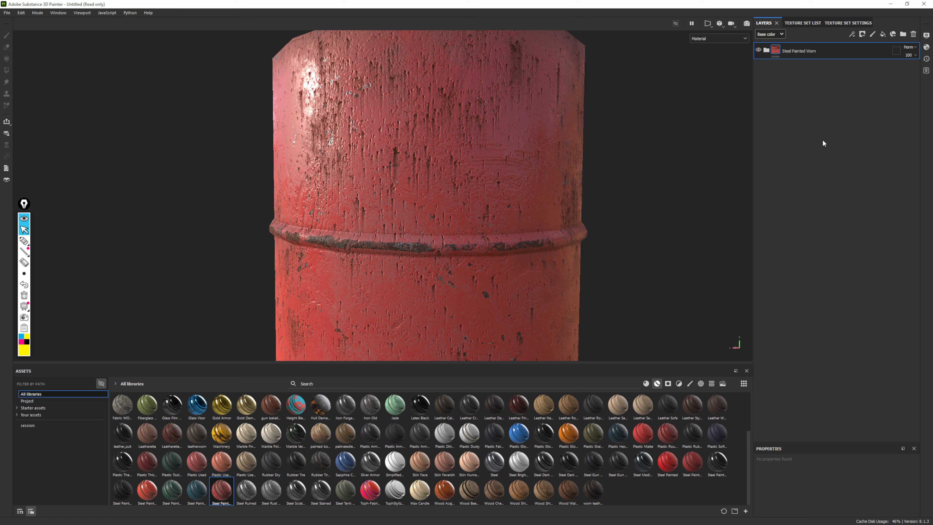
# Lower the Steel Painted Worn group's opacity to 61 in the Height channel only
pyautogui.click(774, 33)
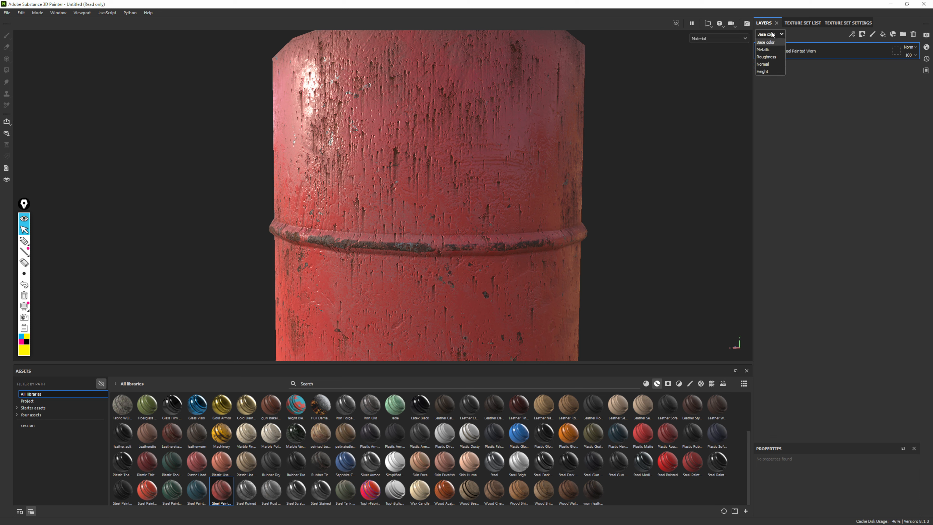
pyautogui.click(763, 73)
pyautogui.moveTo(483, 288); pyautogui.dragTo(506, 157, button='middle')
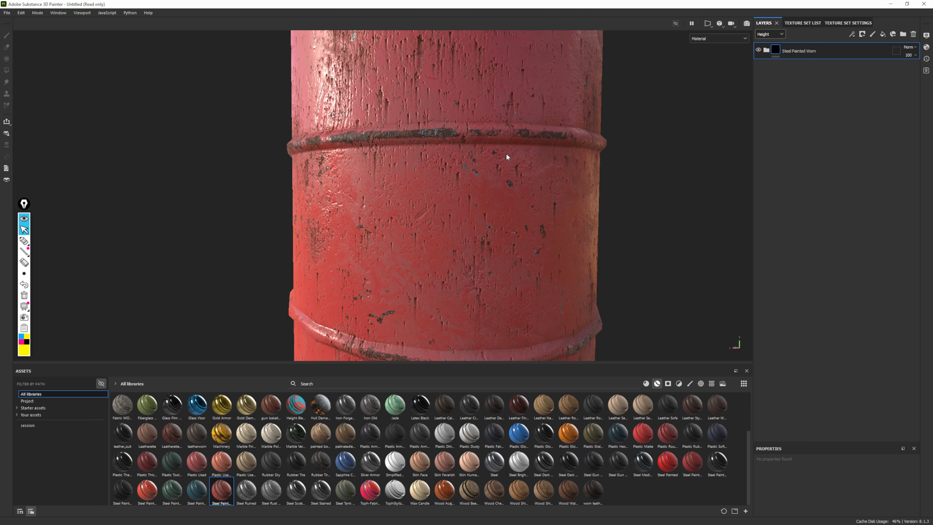
pyautogui.keyDown('alt'); pyautogui.moveTo(506, 154); pyautogui.dragTo(551, 242, button='right'); pyautogui.keyUp('alt')
pyautogui.keyDown('alt'); pyautogui.moveTo(551, 242); pyautogui.dragTo(522, 237); pyautogui.keyUp('alt')
pyautogui.click(909, 56)
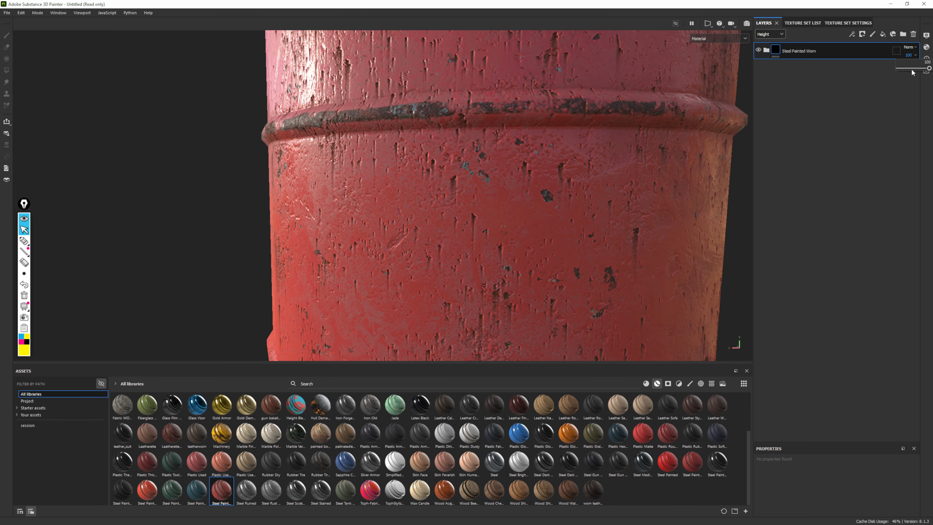
pyautogui.moveTo(911, 69)
pyautogui.mouseDown()
pyautogui.moveTo(926, 65)
pyautogui.moveTo(917, 68)
pyautogui.mouseUp()
# Examine the softened surface relief around the drum's ribs and side, finishing with the whole drum in view
pyautogui.keyDown('alt'); pyautogui.moveTo(404, 125); pyautogui.dragTo(148, 28, button='right'); pyautogui.keyUp('alt')
pyautogui.keyDown('alt'); pyautogui.moveTo(452, 118); pyautogui.dragTo(603, 88); pyautogui.keyUp('alt')
pyautogui.keyDown('alt'); pyautogui.moveTo(551, 96); pyautogui.dragTo(397, 118, button='right'); pyautogui.keyUp('alt')
pyautogui.keyDown('alt'); pyautogui.moveTo(397, 118); pyautogui.dragTo(467, 190); pyautogui.keyUp('alt')
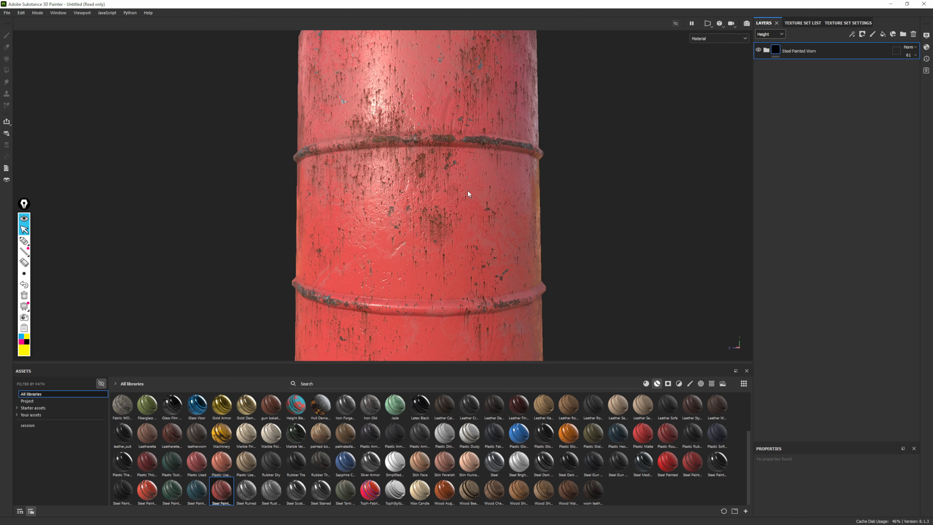
pyautogui.keyDown('alt'); pyautogui.moveTo(468, 190); pyautogui.dragTo(408, 143, button='right'); pyautogui.keyUp('alt')
pyautogui.keyDown('alt'); pyautogui.moveTo(409, 144); pyautogui.dragTo(363, 122); pyautogui.keyUp('alt')
pyautogui.keyDown('alt'); pyautogui.moveTo(434, 168); pyautogui.dragTo(412, 164, button='middle'); pyautogui.keyUp('alt')
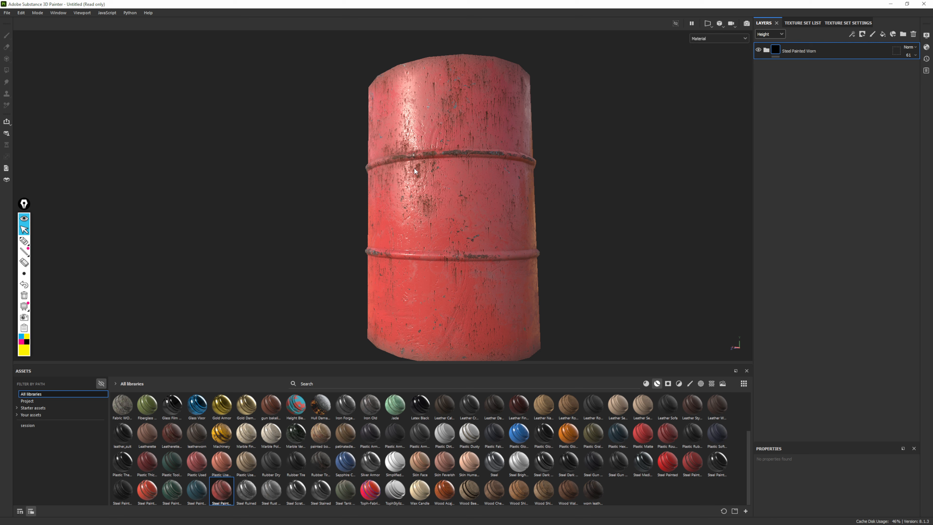
pyautogui.keyDown('alt'); pyautogui.moveTo(436, 150); pyautogui.dragTo(537, 173); pyautogui.keyUp('alt')
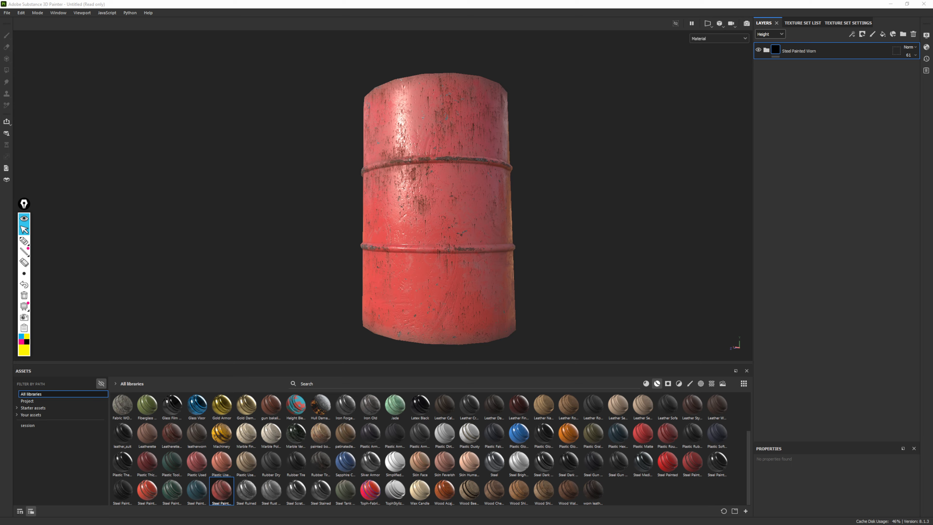
# Switch to the browser, correct the image search to "oil drum", and preview the rusty drum photo as reference
pyautogui.hotkey('alt', 'Tab')
pyautogui.scroll(-3, 577, 255)
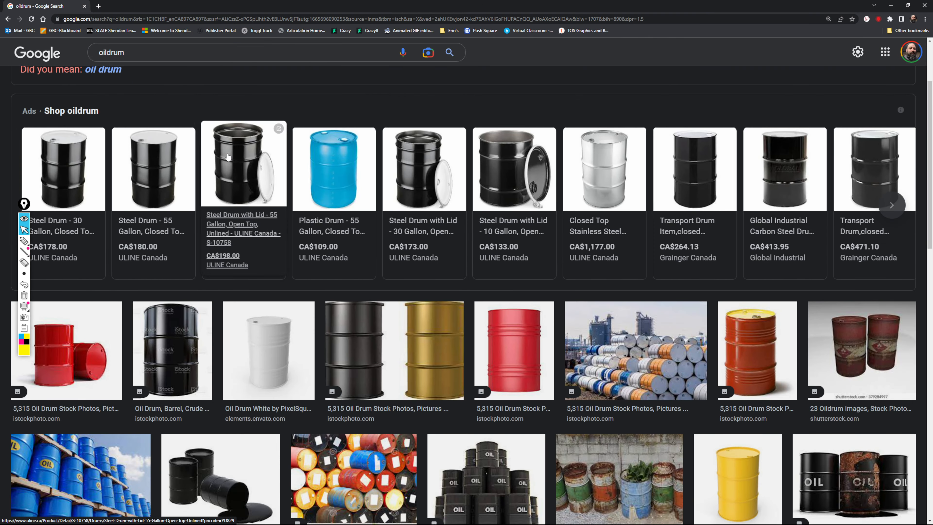
pyautogui.click(106, 70)
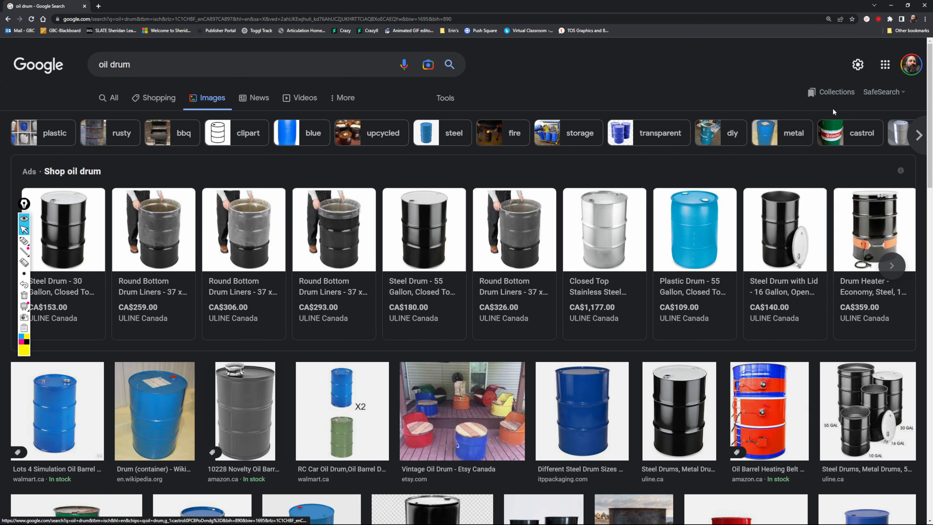
pyautogui.scroll(-5, 635, 239)
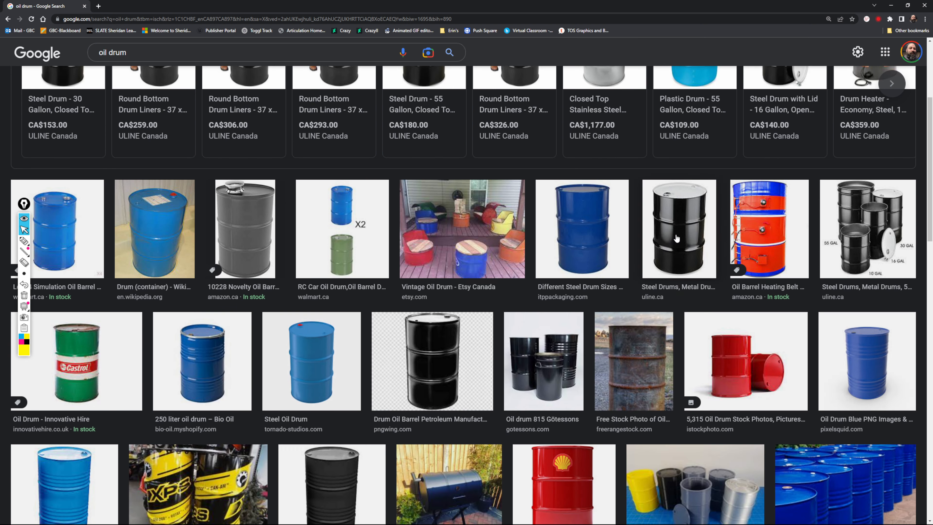
pyautogui.scroll(-3, 634, 239)
pyautogui.click(623, 235)
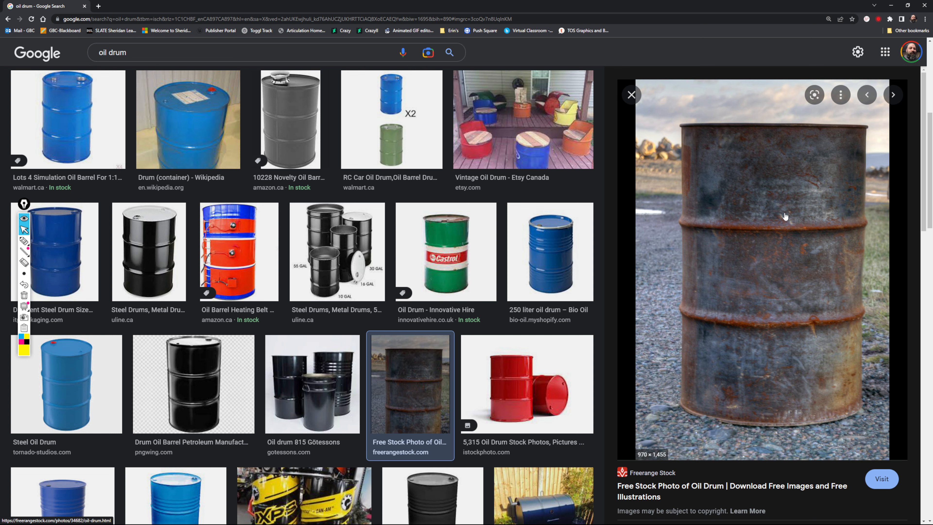
pyautogui.click(632, 94)
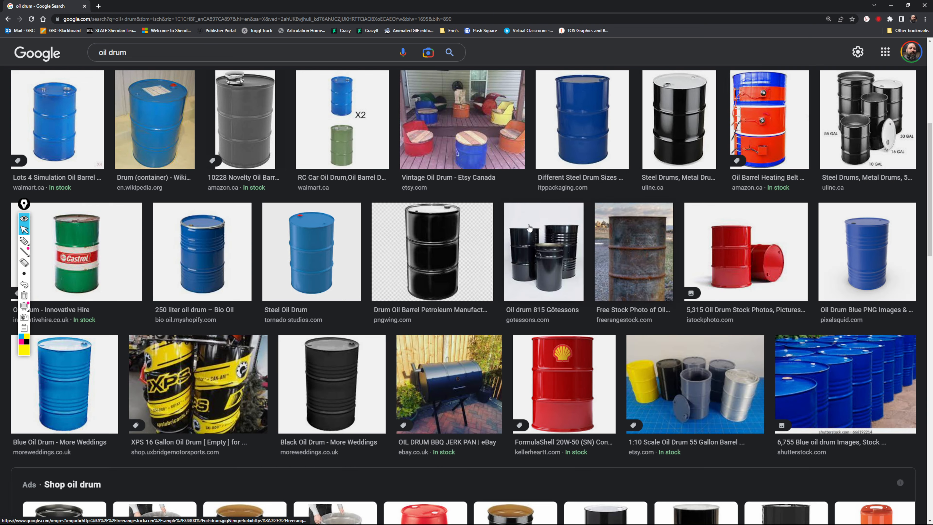
# Preview the stacked red oil drums photo and browse its related images and further search results
pyautogui.scroll(-4, 531, 226)
pyautogui.scroll(-6, 533, 228)
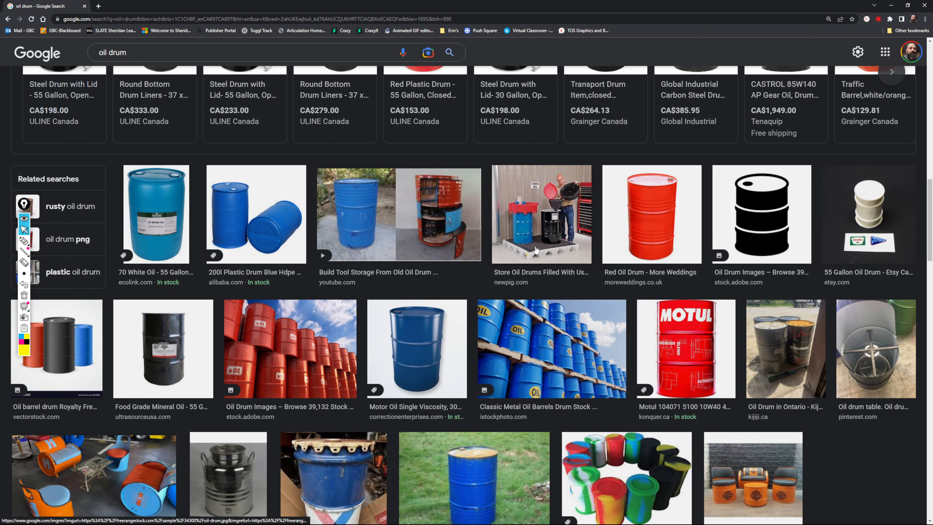
pyautogui.scroll(-1, 552, 249)
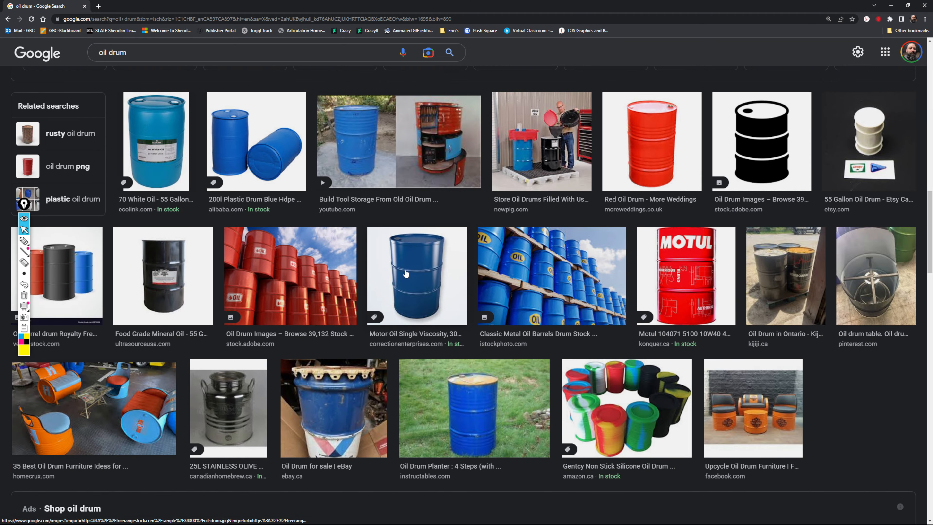
pyautogui.click(290, 279)
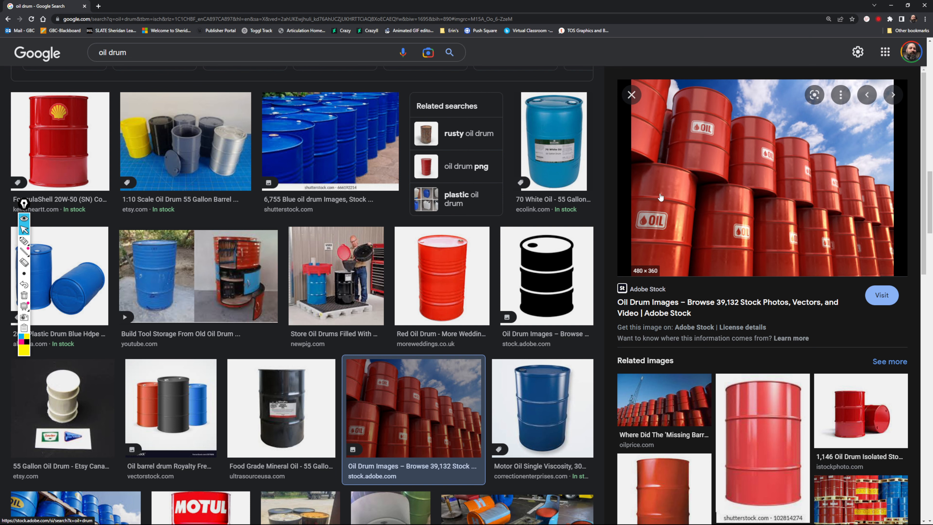
pyautogui.scroll(-5, 731, 164)
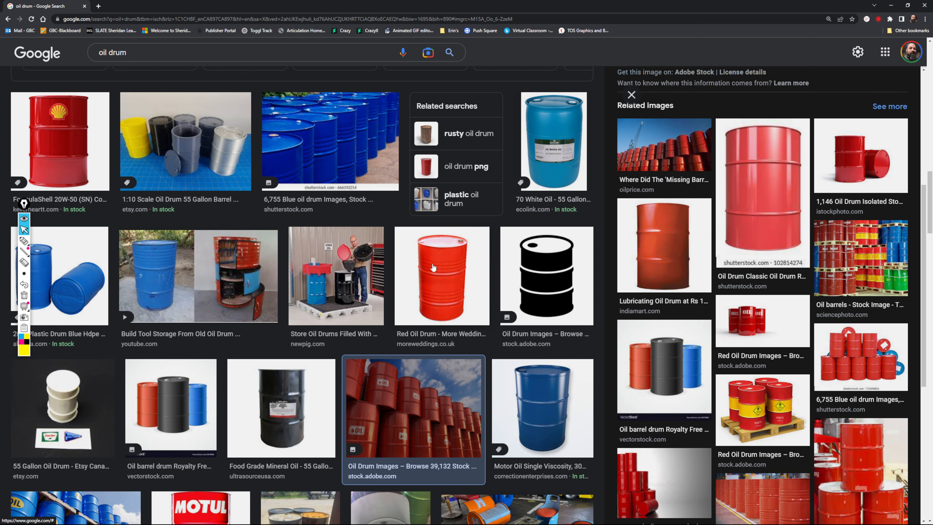
pyautogui.scroll(-6, 382, 273)
pyautogui.scroll(-3, 382, 273)
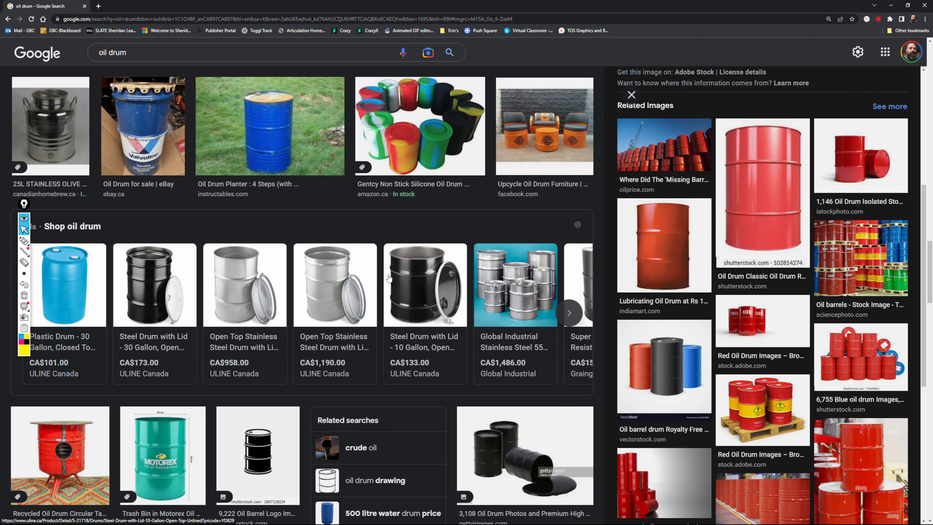
pyautogui.scroll(5, 96, 319)
# Preview the image of blue oil barrels on shelves and browse related drum colors, labels and wear
pyautogui.click(97, 319)
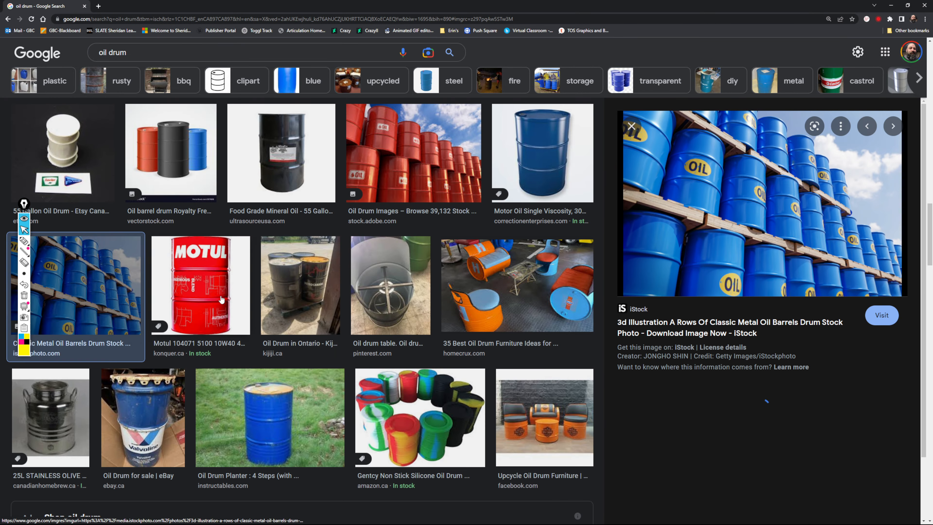
pyautogui.scroll(-10, 445, 349)
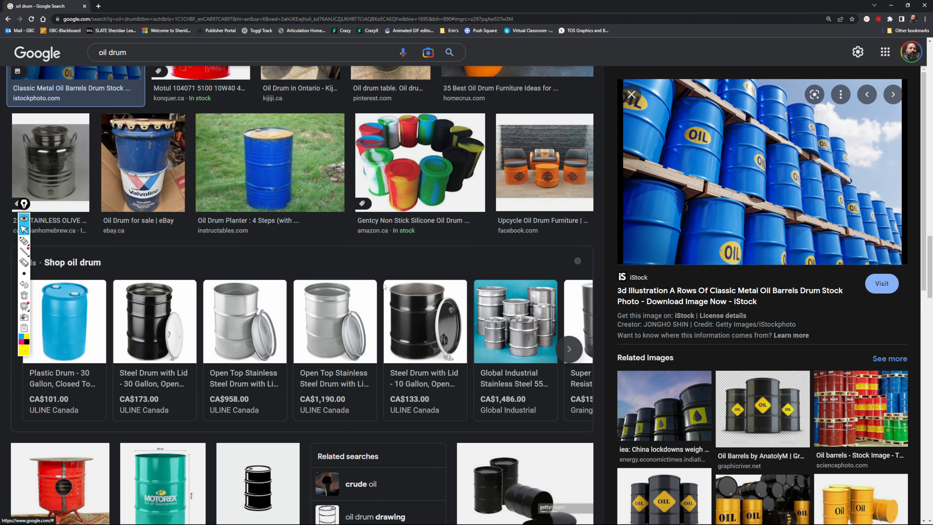
pyautogui.scroll(-3, 444, 349)
pyautogui.scroll(-5, 674, 386)
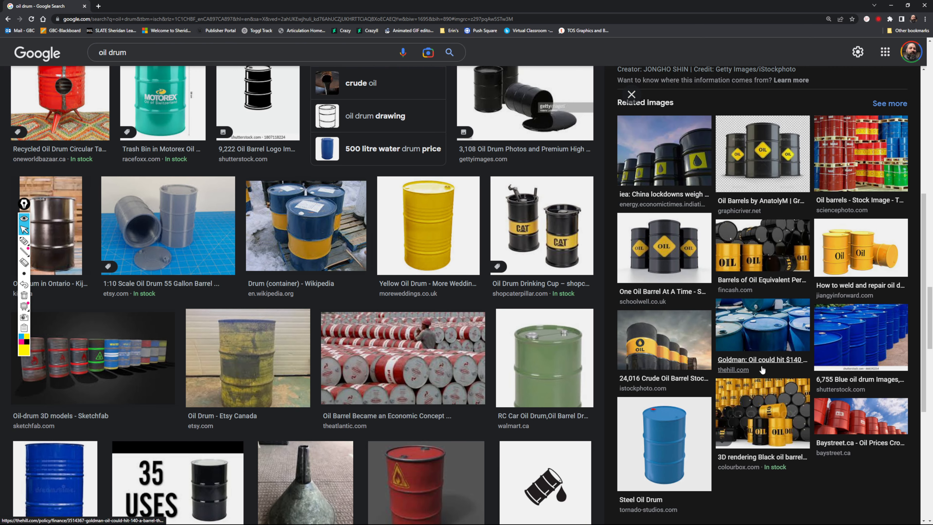
pyautogui.scroll(-3, 307, 276)
pyautogui.scroll(-5, 307, 276)
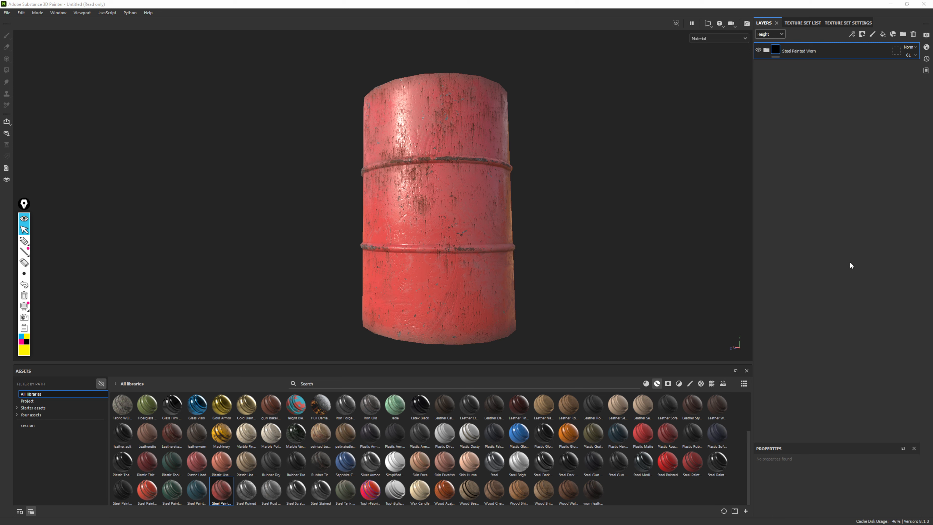
# Show the Base color channel, expand the Steel Painted Worn and Paint groups, and select the Shiny Paint layer
pyautogui.click(767, 51)
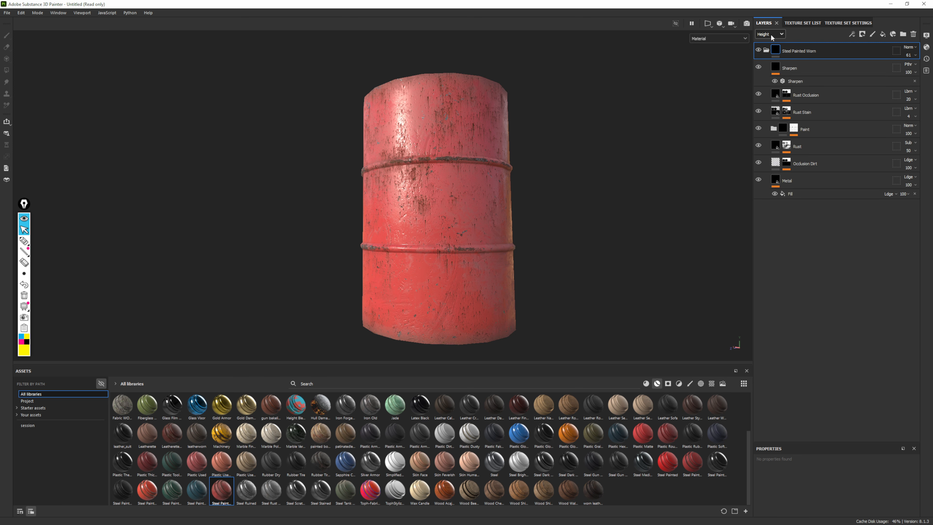
pyautogui.scroll(1, 770, 34)
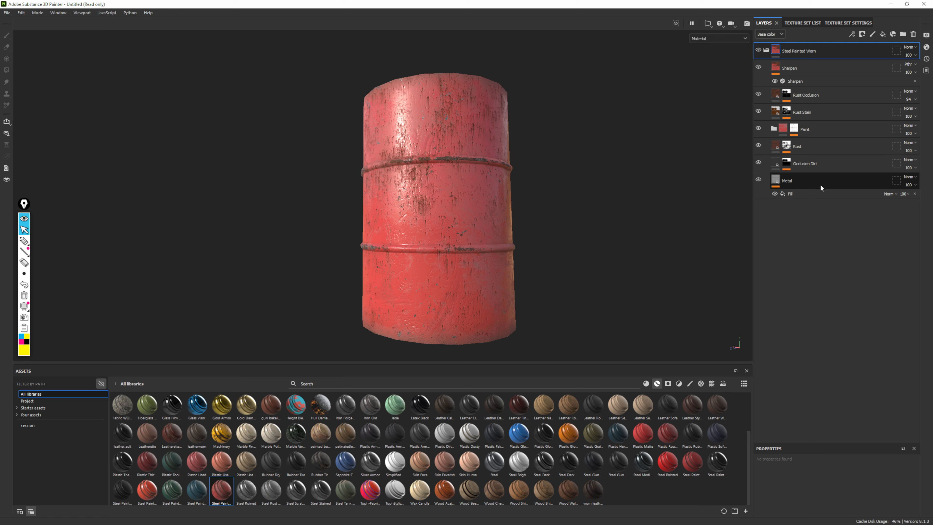
pyautogui.scroll(3, 478, 178)
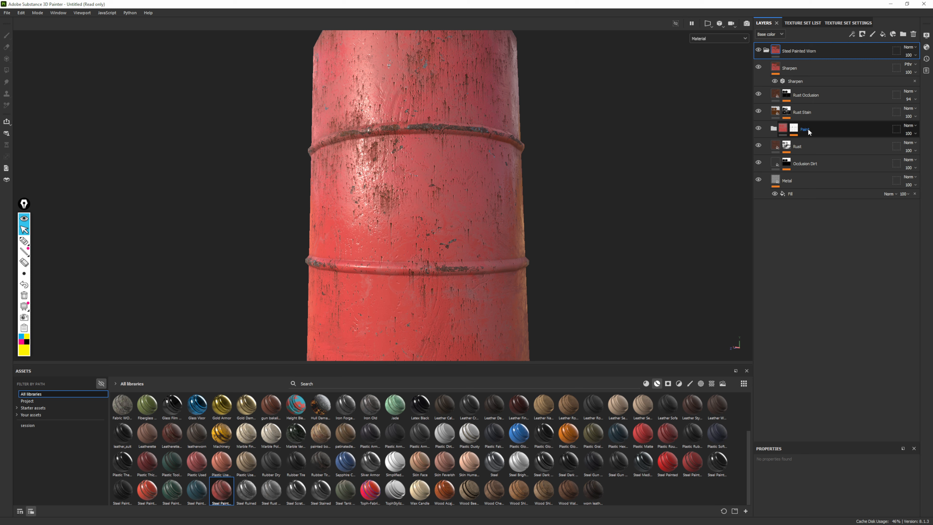
pyautogui.click(774, 128)
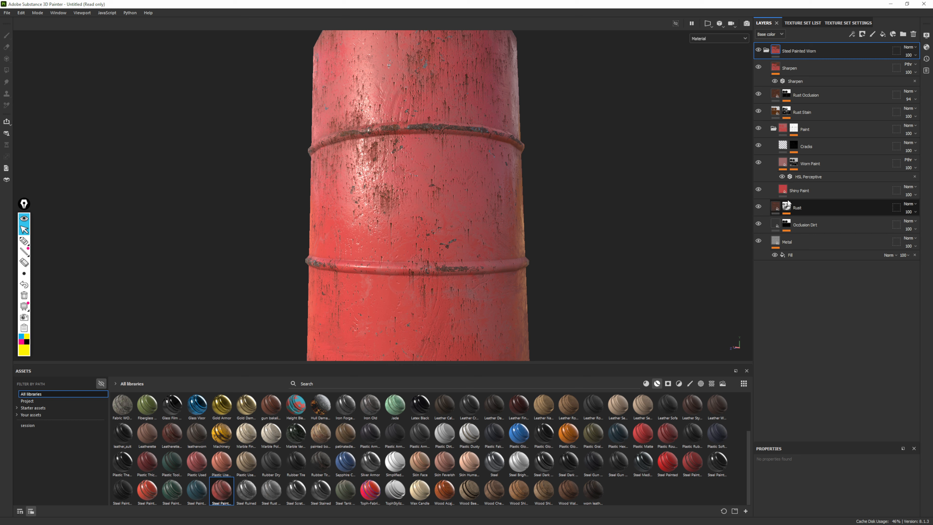
pyautogui.click(783, 192)
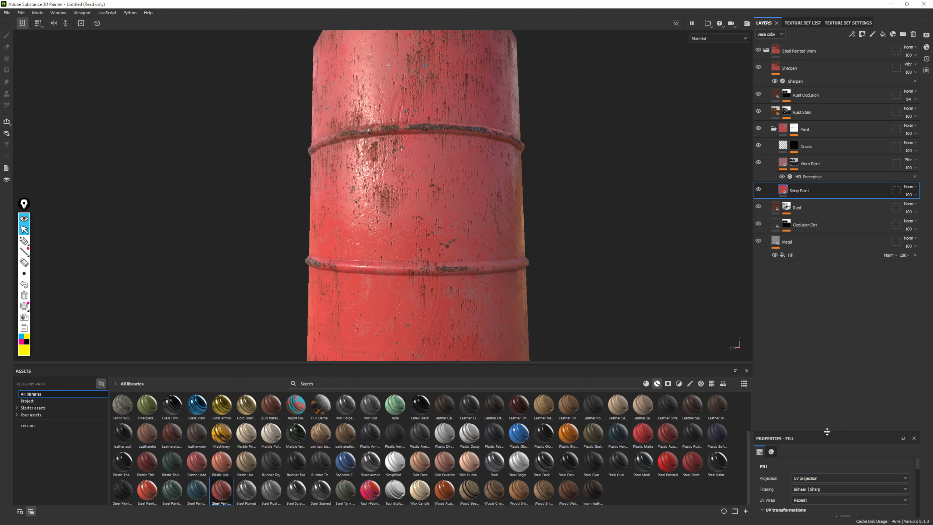
# Set the Shiny Paint layer's base color to near-black 0E0E0E
pyautogui.moveTo(827, 433); pyautogui.dragTo(815, 278)
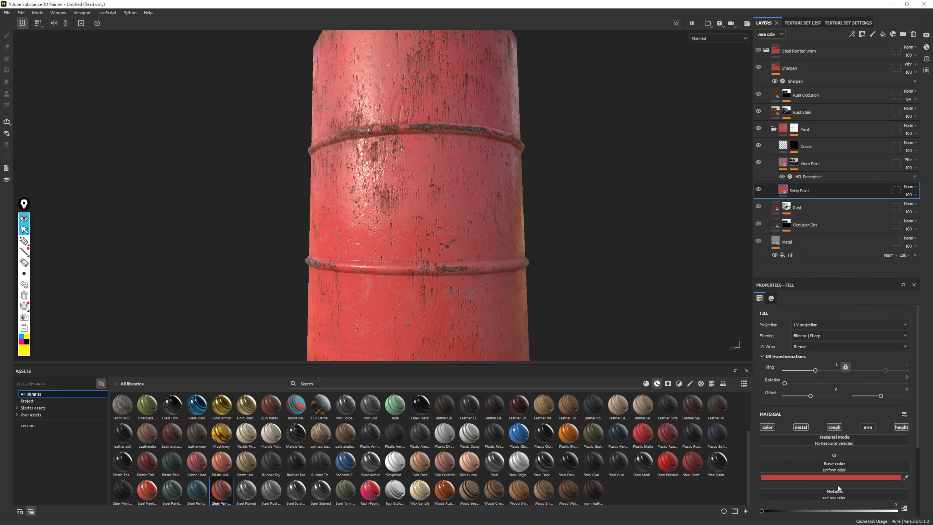
pyautogui.scroll(-3, 852, 432)
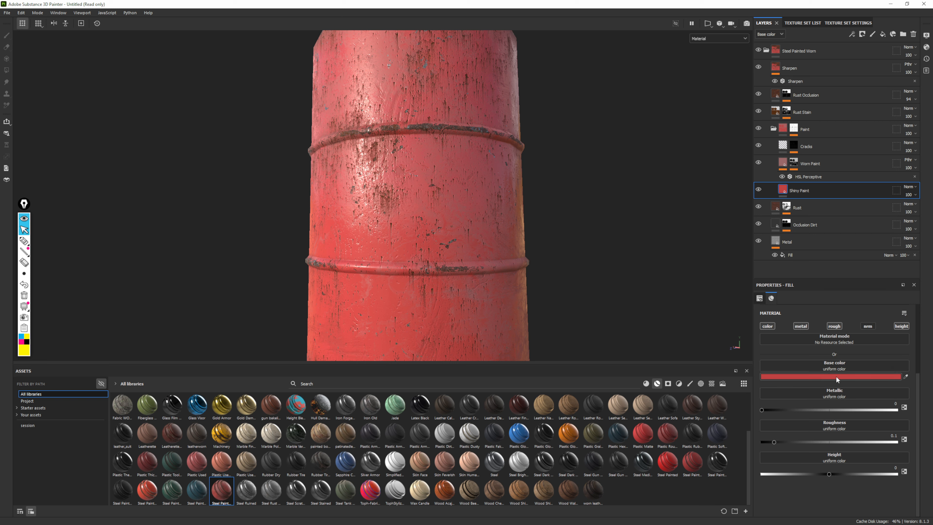
pyautogui.click(836, 375)
pyautogui.click(740, 482)
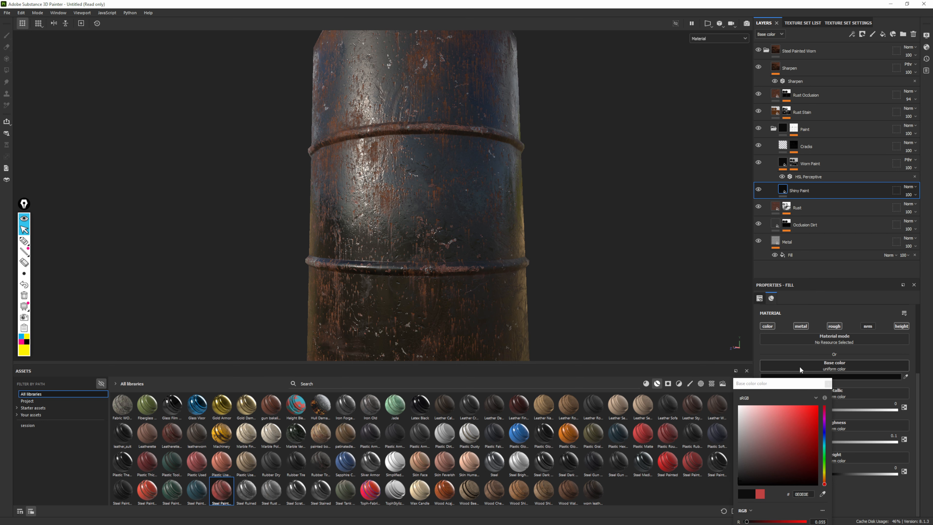
pyautogui.click(828, 383)
# Inspect the dark paint and rust on the drum up close and from several sides
pyautogui.keyDown('alt'); pyautogui.moveTo(495, 185); pyautogui.dragTo(417, 210); pyautogui.keyUp('alt')
pyautogui.keyDown('alt'); pyautogui.moveTo(416, 210); pyautogui.dragTo(437, 177, button='middle'); pyautogui.keyUp('alt')
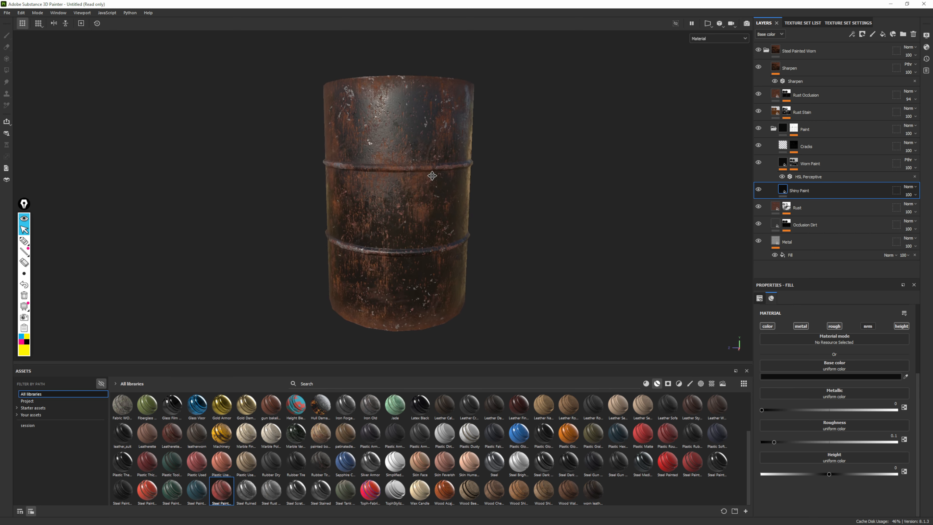
pyautogui.scroll(6, 439, 175)
pyautogui.keyDown('alt'); pyautogui.moveTo(542, 239); pyautogui.dragTo(516, 278); pyautogui.keyUp('alt')
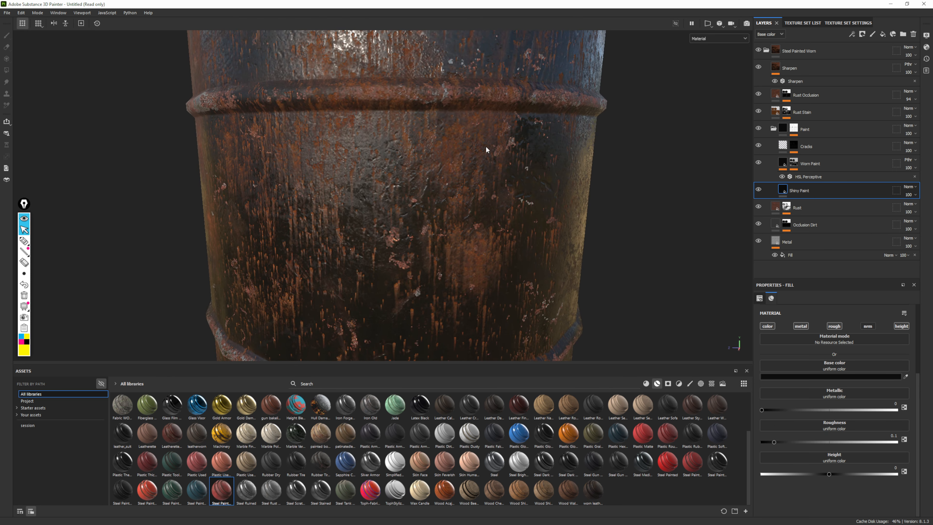
pyautogui.keyDown('alt'); pyautogui.moveTo(478, 257); pyautogui.dragTo(435, 185, button='right'); pyautogui.keyUp('alt')
pyautogui.keyDown('alt'); pyautogui.moveTo(435, 185); pyautogui.dragTo(485, 181); pyautogui.keyUp('alt')
pyautogui.keyDown('alt'); pyautogui.moveTo(486, 181); pyautogui.dragTo(450, 158, button='right'); pyautogui.keyUp('alt')
pyautogui.keyDown('alt'); pyautogui.moveTo(449, 155); pyautogui.dragTo(486, 185); pyautogui.keyUp('alt')
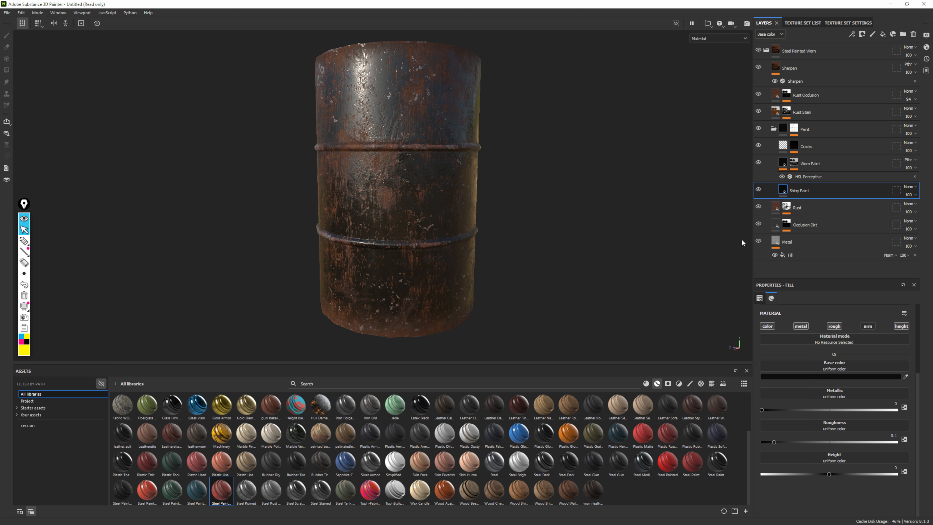
# Try a blue base color on the Shiny Paint layer, settle on near-black 0A0A0A, and check the drum
pyautogui.click(819, 377)
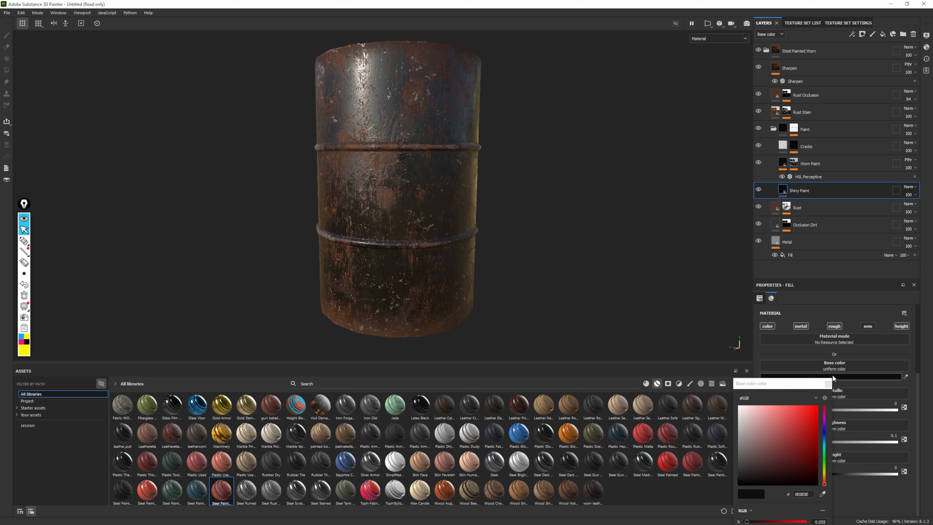
pyautogui.click(823, 432)
pyautogui.click(813, 436)
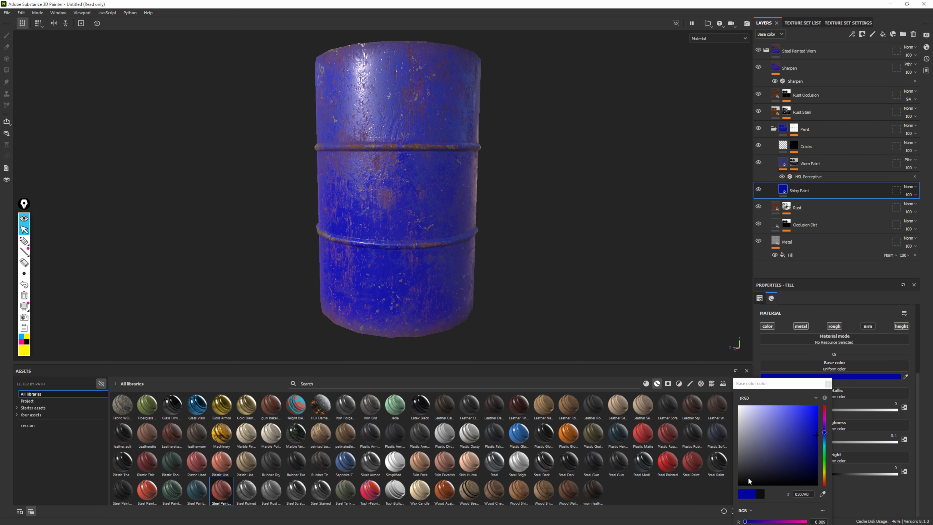
pyautogui.click(738, 481)
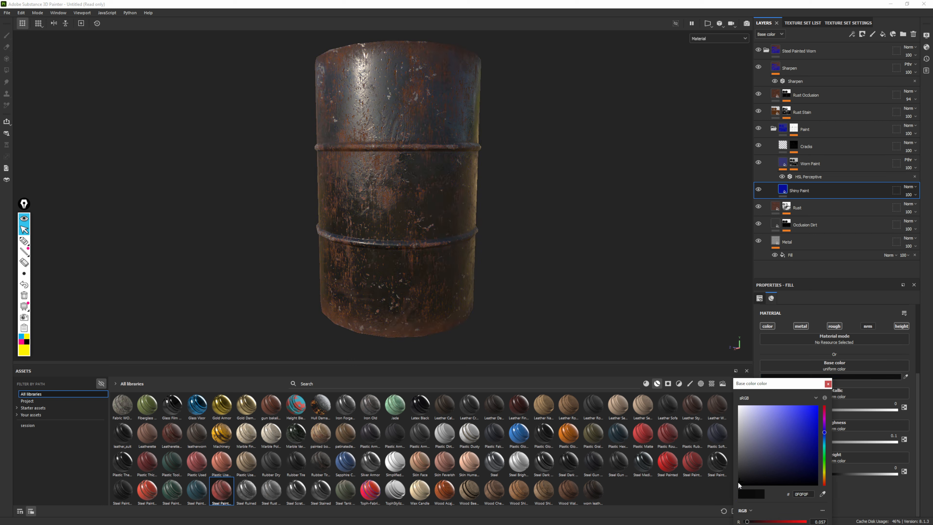
pyautogui.click(827, 385)
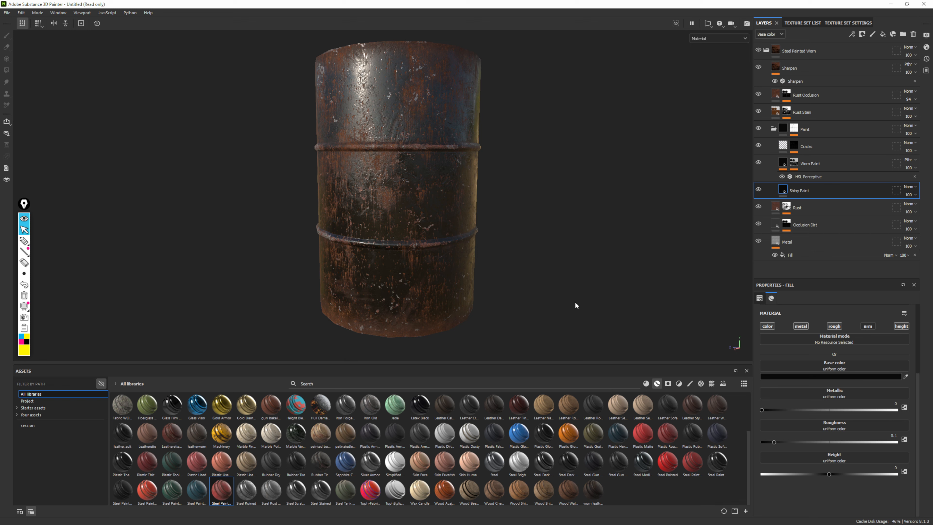
pyautogui.moveTo(404, 166)
pyautogui.keyDown('alt'); pyautogui.mouseDown()
pyautogui.moveTo(536, 168)
pyautogui.moveTo(450, 192)
pyautogui.moveTo(404, 153)
pyautogui.mouseUp(); pyautogui.keyUp('alt')
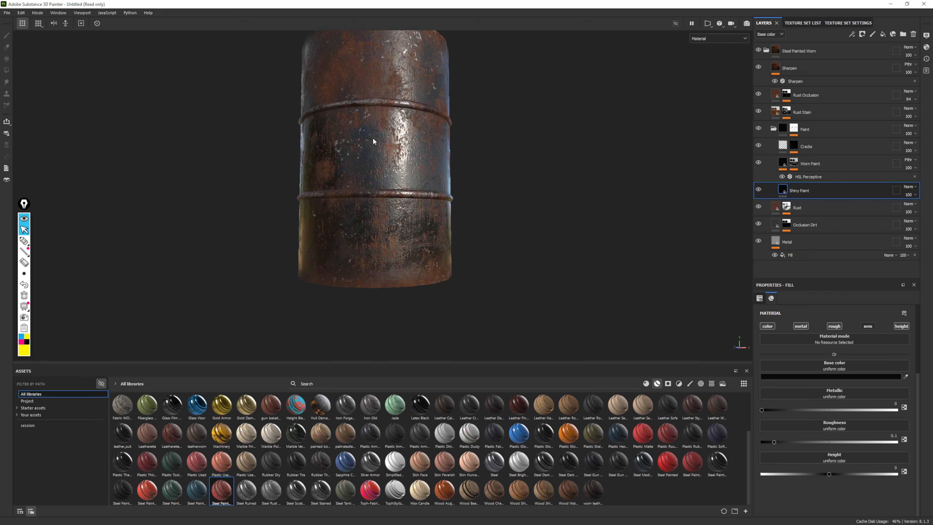
pyautogui.keyDown('alt'); pyautogui.moveTo(487, 174); pyautogui.dragTo(307, 175); pyautogui.keyUp('alt')
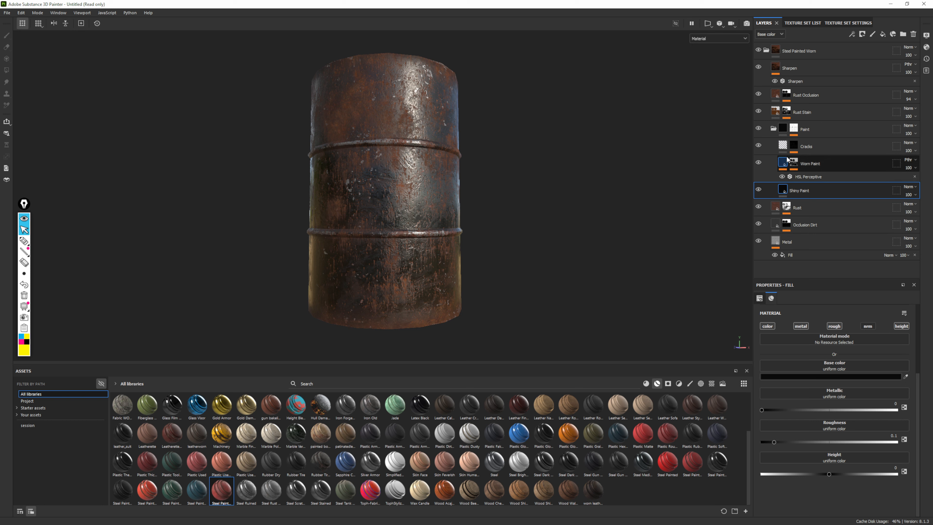
# Add a paint layer directly above Shiny Paint in the Paint group and name it Letters
pyautogui.click(774, 128)
pyautogui.click(774, 129)
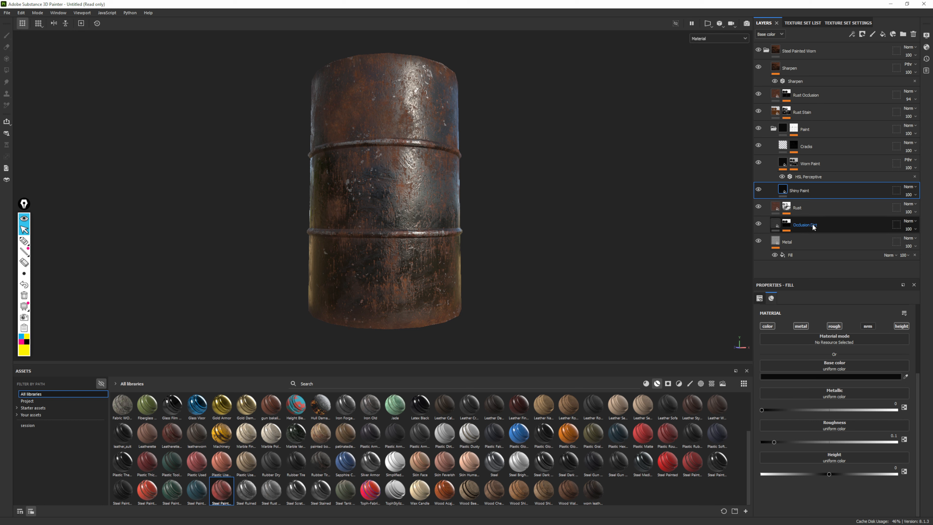
pyautogui.scroll(4, 498, 250)
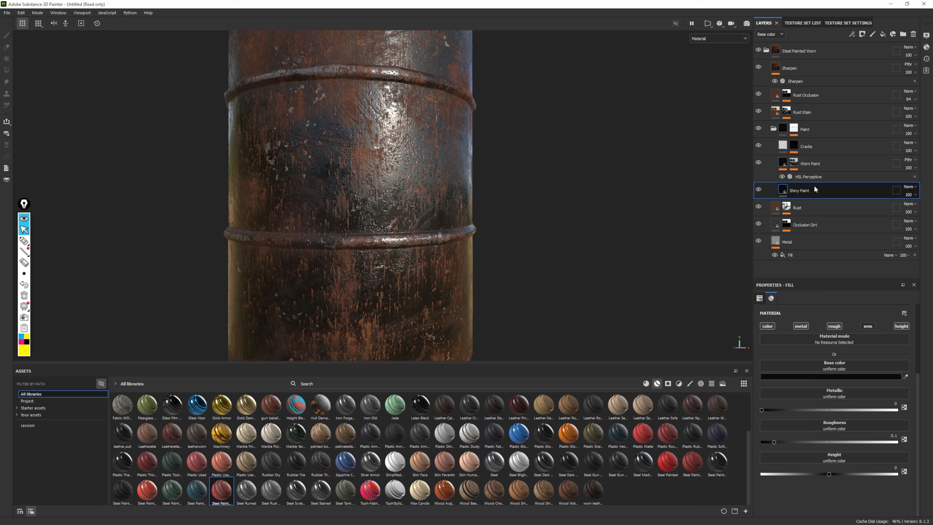
pyautogui.click(873, 35)
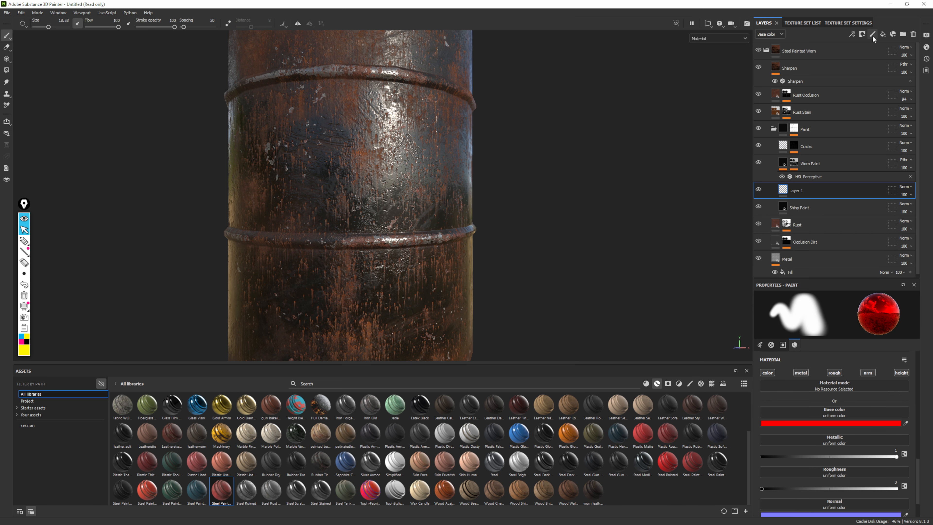
pyautogui.doubleClick(798, 190)
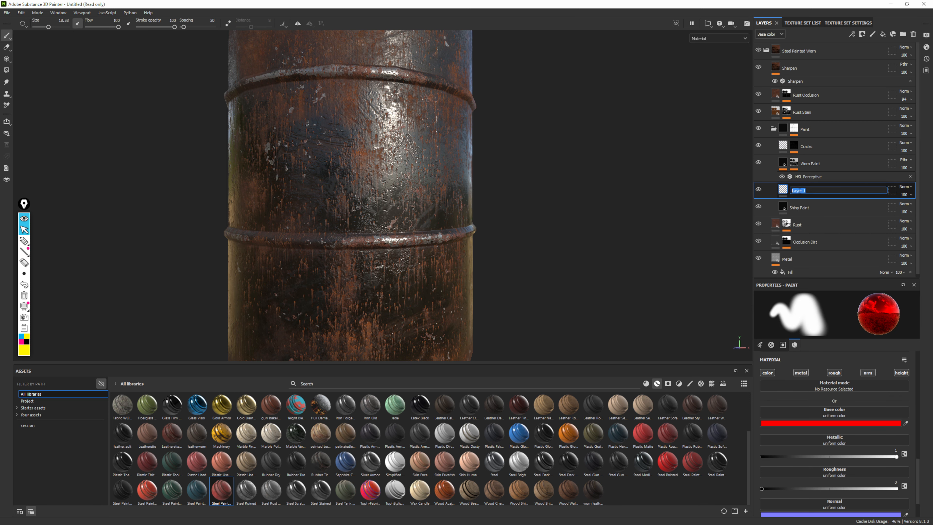
pyautogui.write('Letters')
pyautogui.press('Return')
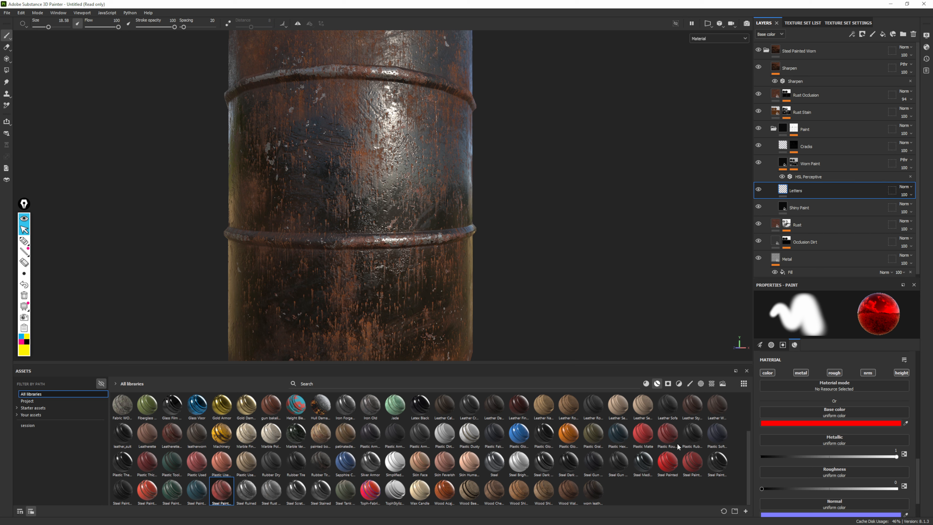
# Limit the brush material to the color channel by disabling metal, rough, nrm and height
pyautogui.scroll(2, 840, 441)
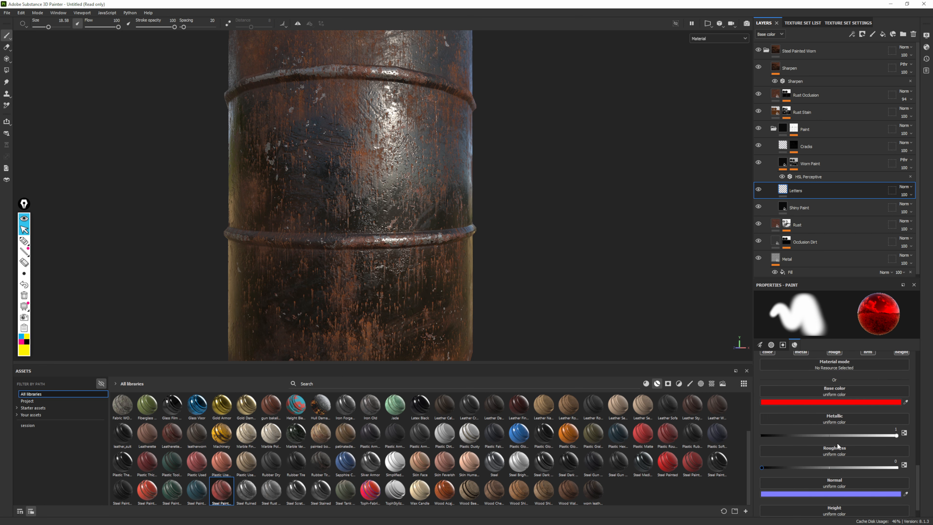
pyautogui.moveTo(831, 280); pyautogui.dragTo(828, 168)
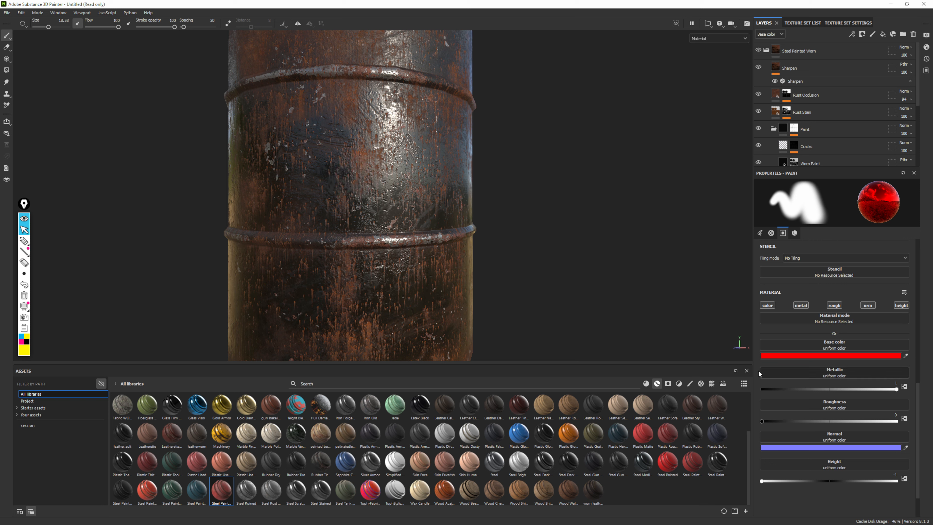
pyautogui.click(801, 306)
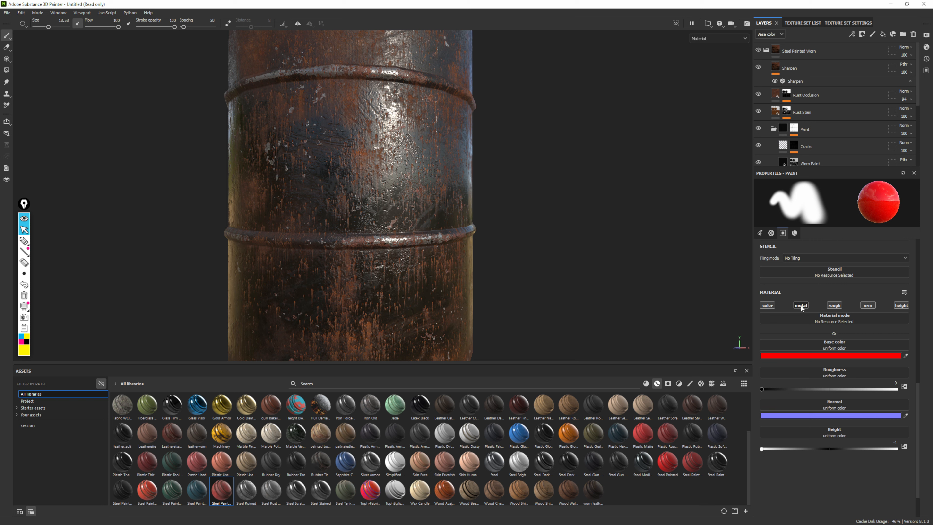
pyautogui.click(831, 306)
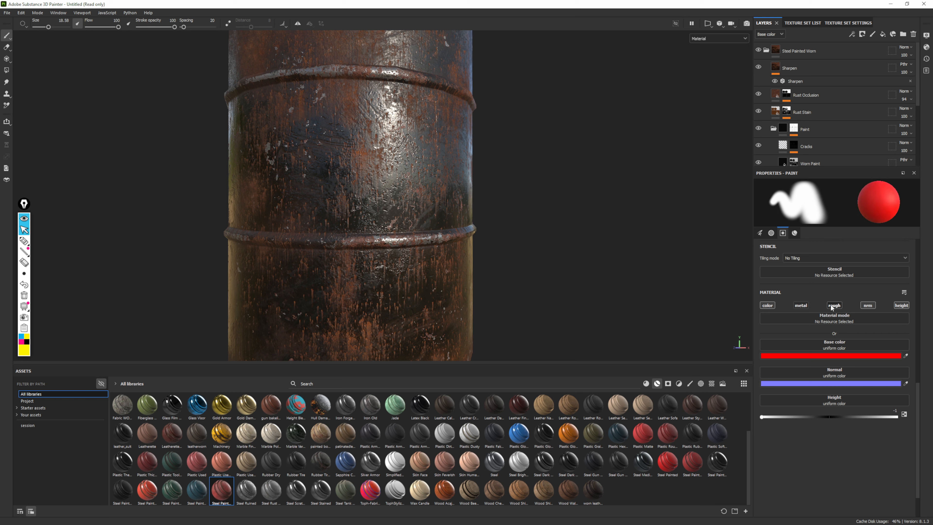
pyautogui.click(868, 305)
pyautogui.click(900, 307)
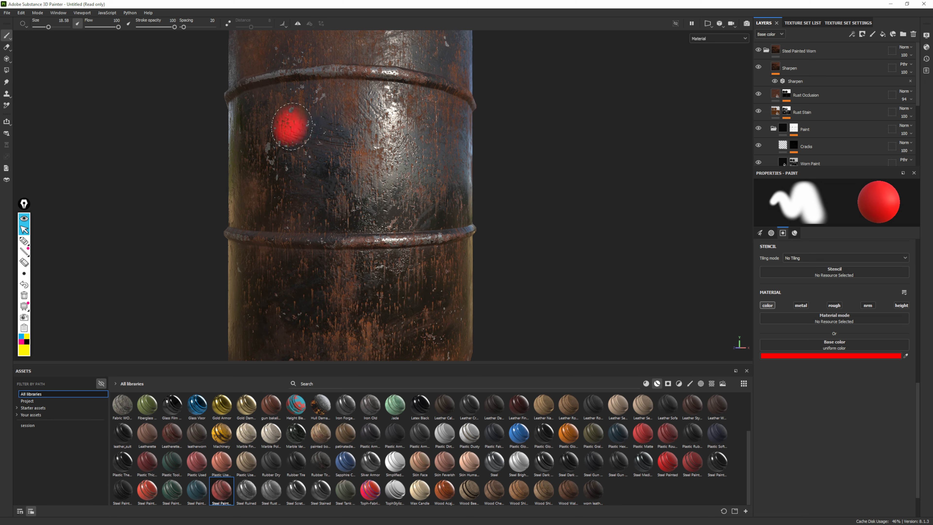
# Paint a diagonal red test stroke across the drum's middle section, inspect how the wear affects it, and undo it
pyautogui.moveTo(292, 126); pyautogui.dragTo(414, 188)
pyautogui.moveTo(659, 299)
pyautogui.keyDown('alt'); pyautogui.mouseDown()
pyautogui.moveTo(621, 300)
pyautogui.moveTo(685, 305)
pyautogui.mouseUp(); pyautogui.keyUp('alt')
pyautogui.keyDown('alt'); pyautogui.moveTo(685, 305); pyautogui.dragTo(688, 461, button='right'); pyautogui.keyUp('alt')
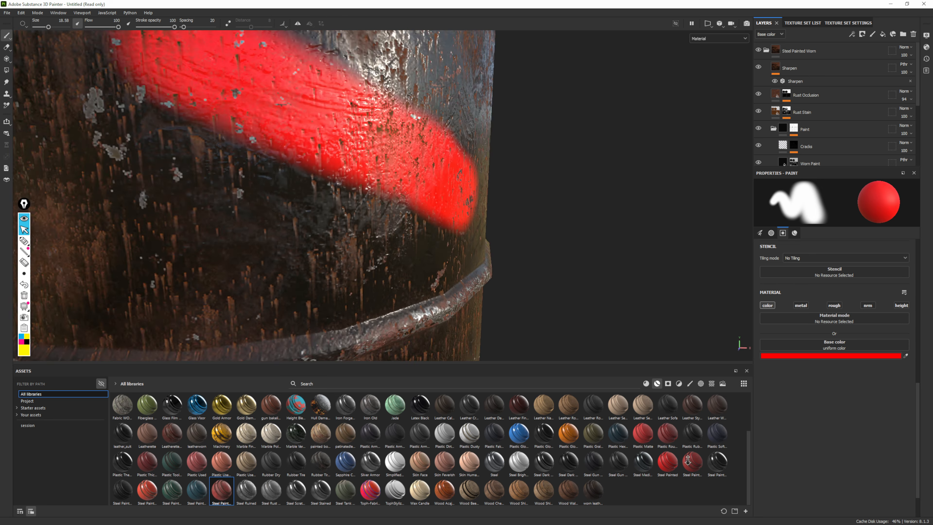
pyautogui.keyDown('alt'); pyautogui.moveTo(515, 318); pyautogui.dragTo(631, 384, button='middle'); pyautogui.keyUp('alt')
pyautogui.keyDown('alt'); pyautogui.moveTo(631, 384); pyautogui.dragTo(399, 232, button='right'); pyautogui.keyUp('alt')
pyautogui.keyDown('alt'); pyautogui.moveTo(396, 230); pyautogui.dragTo(394, 186, button='middle'); pyautogui.keyUp('alt')
pyautogui.keyDown('alt'); pyautogui.moveTo(394, 186); pyautogui.dragTo(371, 125); pyautogui.keyUp('alt')
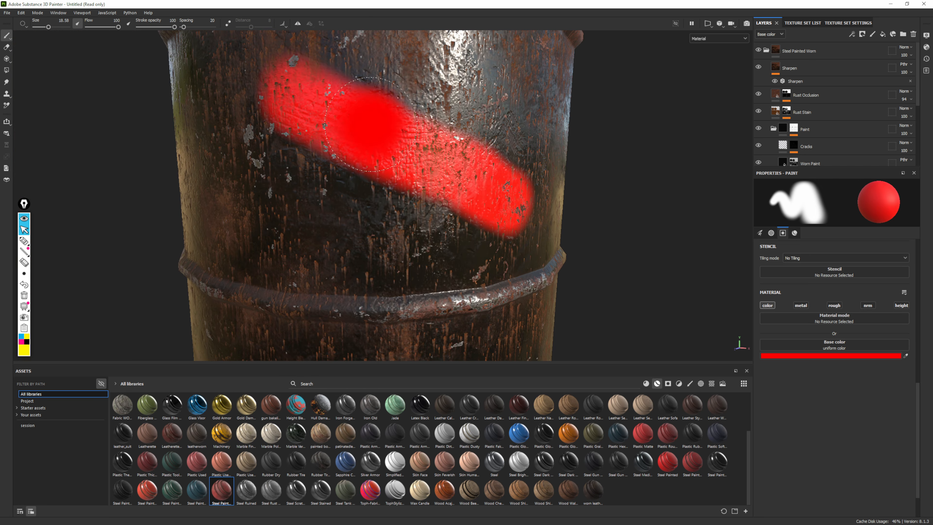
pyautogui.keyDown('alt'); pyautogui.moveTo(507, 192); pyautogui.dragTo(510, 165, button='right'); pyautogui.keyUp('alt')
pyautogui.keyDown('alt'); pyautogui.moveTo(511, 166); pyautogui.dragTo(460, 198, button='middle'); pyautogui.keyUp('alt')
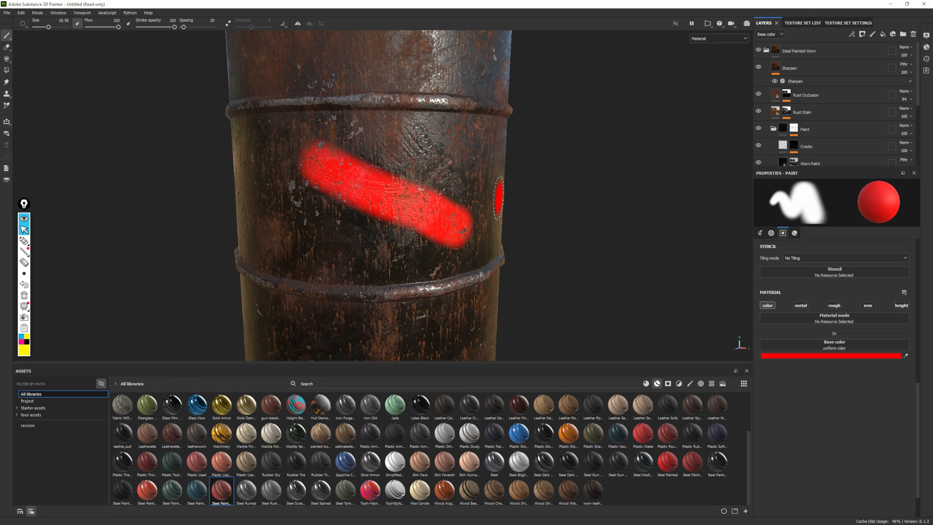
pyautogui.keyDown('alt'); pyautogui.moveTo(558, 316); pyautogui.dragTo(874, 383, button='right'); pyautogui.keyUp('alt')
pyautogui.keyDown('alt'); pyautogui.moveTo(522, 278); pyautogui.dragTo(516, 215, button='middle'); pyautogui.keyUp('alt')
pyautogui.moveTo(516, 213)
pyautogui.keyDown('alt'); pyautogui.mouseDown()
pyautogui.moveTo(464, 209)
pyautogui.moveTo(434, 193)
pyautogui.mouseUp(); pyautogui.keyUp('alt')
pyautogui.moveTo(543, 231)
pyautogui.keyDown('alt'); pyautogui.mouseDown(button='right')
pyautogui.moveTo(513, 176)
pyautogui.moveTo(417, 192)
pyautogui.mouseUp(button='right'); pyautogui.keyUp('alt')
pyautogui.hotkey('ctrl', 'z')
pyautogui.keyDown('alt'); pyautogui.moveTo(591, 273); pyautogui.dragTo(532, 141, button='right'); pyautogui.keyUp('alt')
pyautogui.keyDown('alt'); pyautogui.moveTo(582, 182); pyautogui.dragTo(494, 175, button='middle'); pyautogui.keyUp('alt')
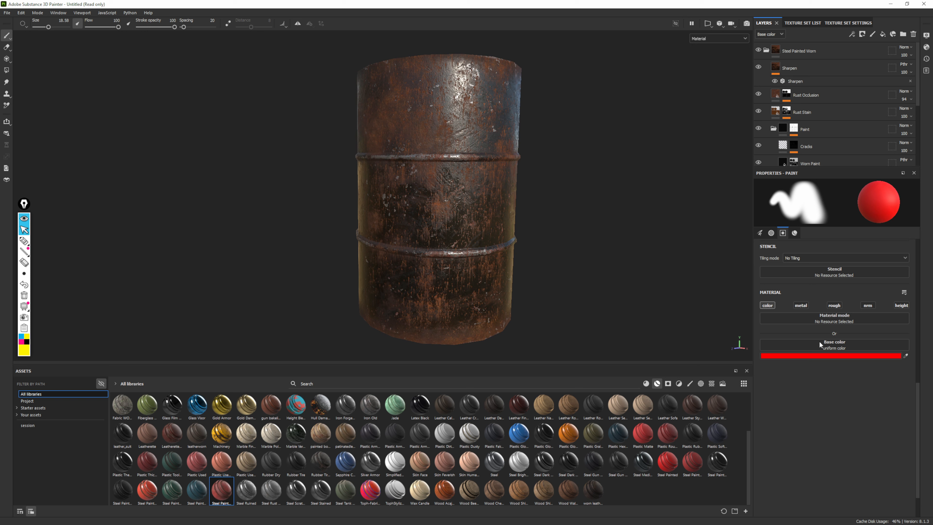
# Review the brush and alpha settings, and show the alphas in an enlarged asset library
pyautogui.click(760, 233)
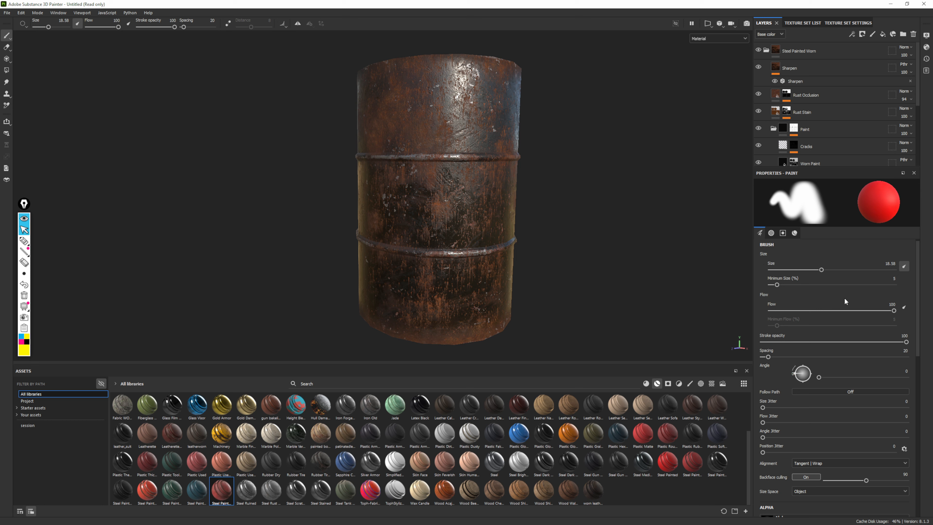
pyautogui.click(770, 233)
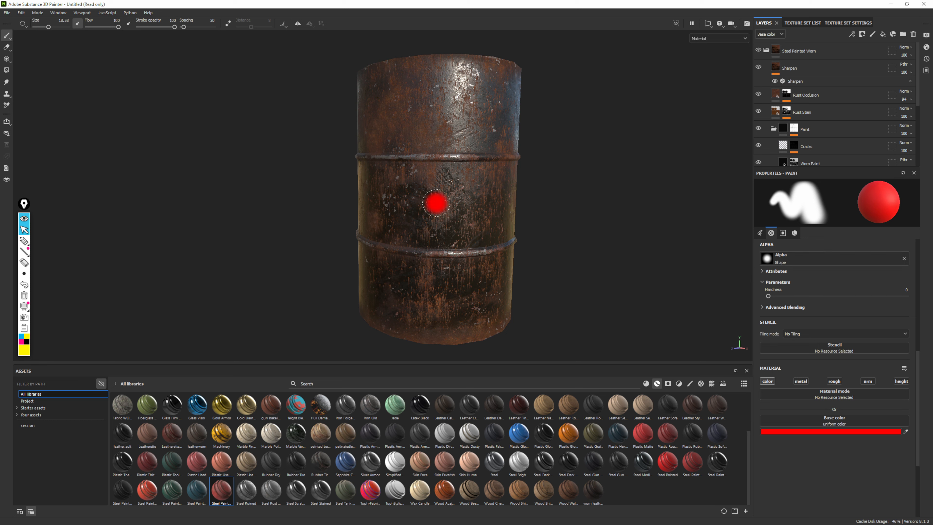
pyautogui.scroll(3, 520, 202)
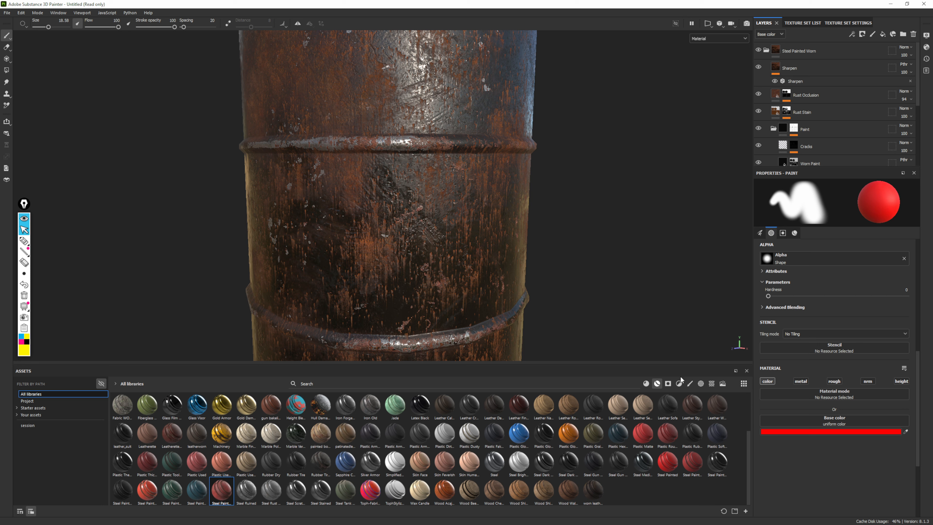
pyautogui.click(701, 383)
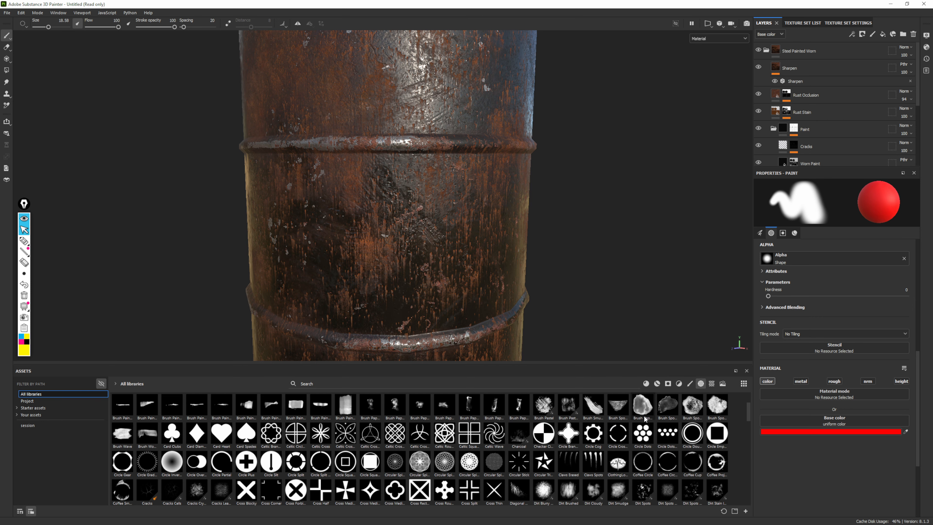
pyautogui.moveTo(620, 365); pyautogui.dragTo(618, 250)
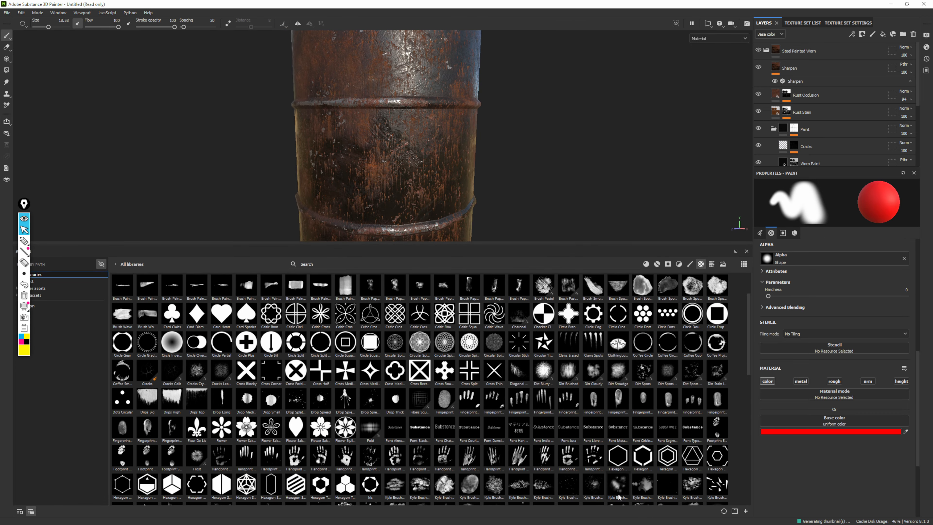
# Assign the Fleur De Lis alpha to the brush and stamp it in red at size 52.28 on the drum's middle section
pyautogui.moveTo(198, 433)
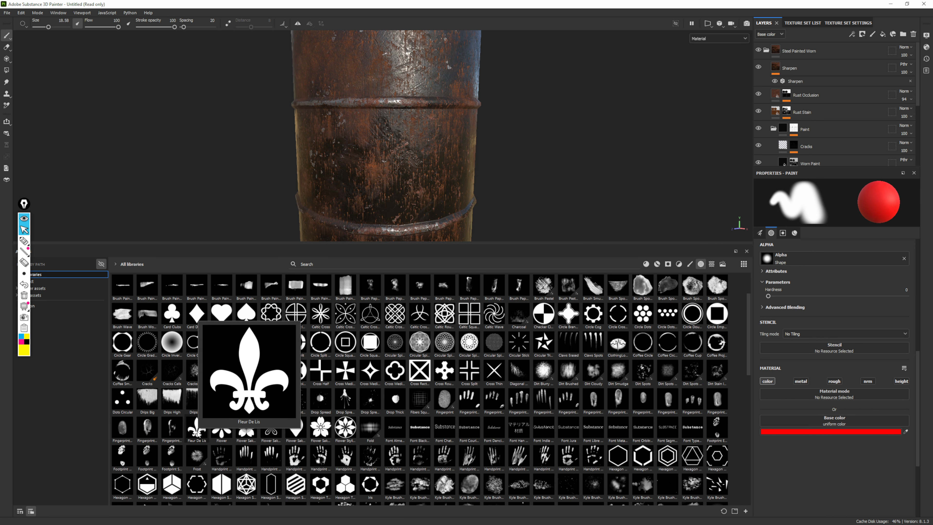
pyautogui.moveTo(197, 434)
pyautogui.mouseDown()
pyautogui.moveTo(745, 317)
pyautogui.moveTo(773, 268)
pyautogui.moveTo(768, 259)
pyautogui.mouseUp()
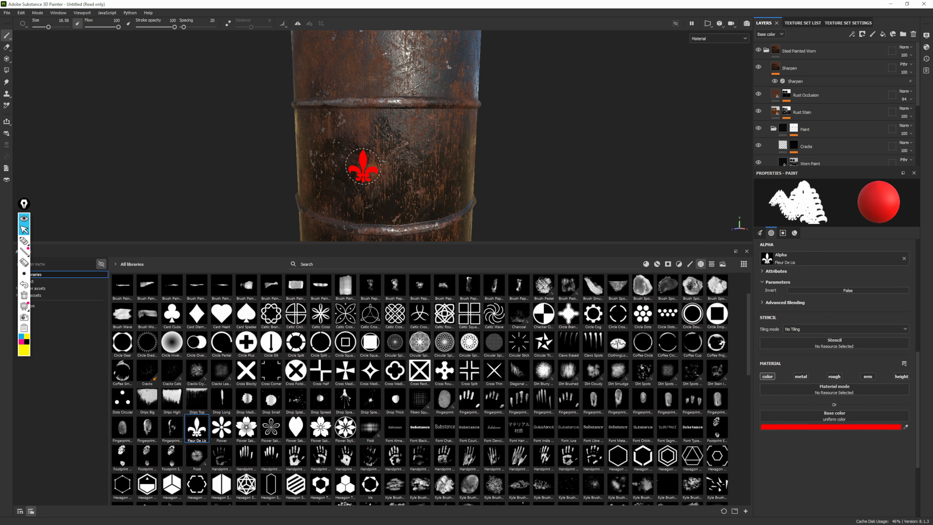
pyautogui.keyDown('ctrl'); pyautogui.moveTo(401, 165); pyautogui.dragTo(439, 165, button='right'); pyautogui.keyUp('ctrl')
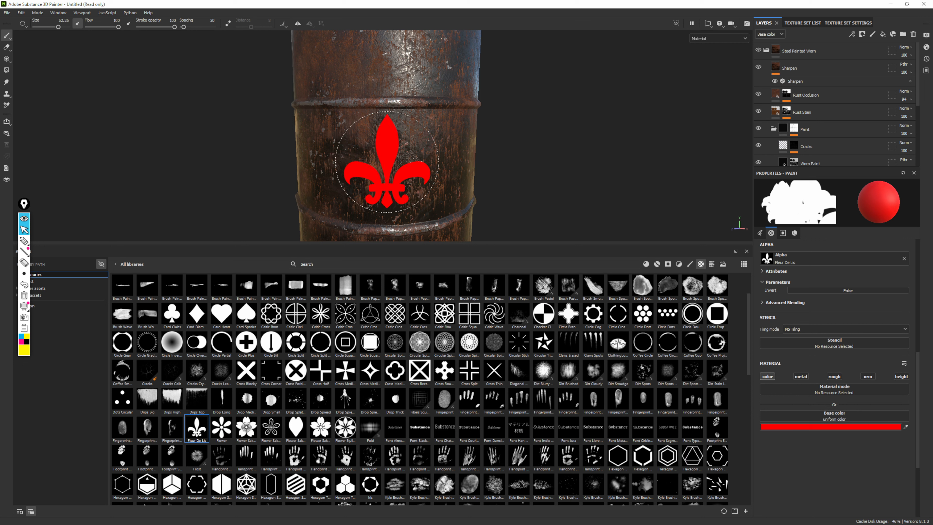
pyautogui.click(387, 162)
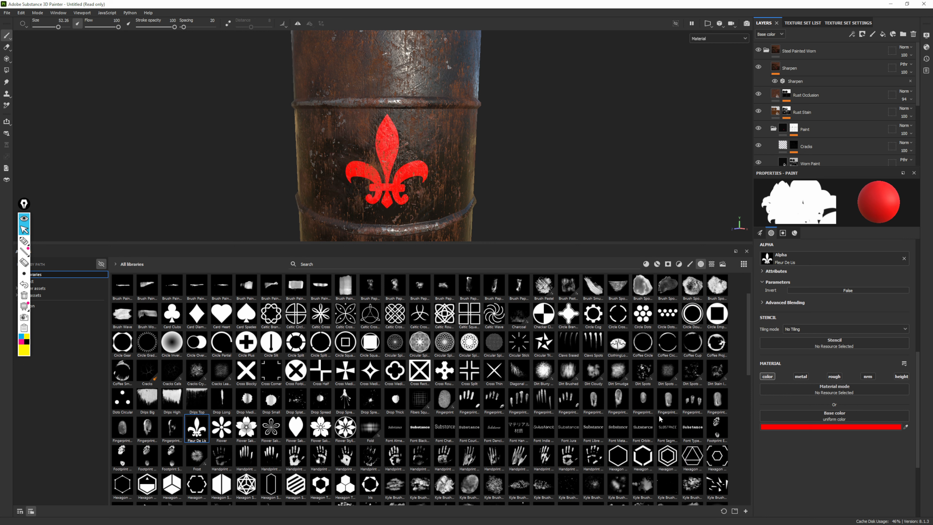
# Undo the fleur-de-lis stamp, and try a red Handprint Splat stamp on the drum's middle section before undoing that too
pyautogui.hotkey('ctrl', 'z')
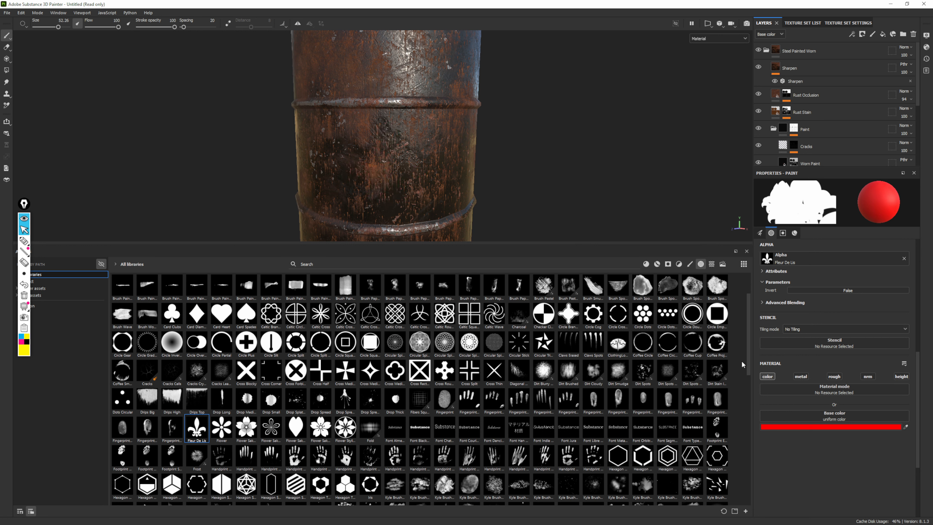
pyautogui.click(596, 462)
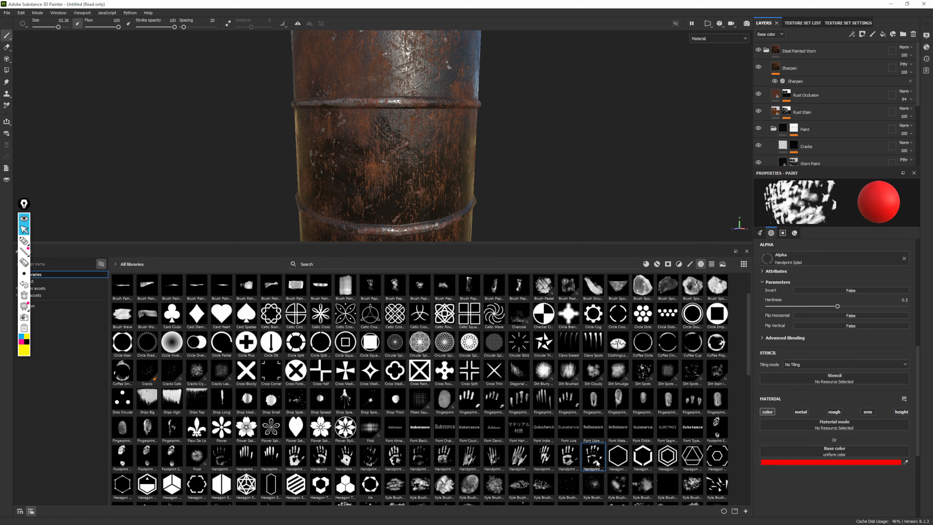
pyautogui.click(390, 167)
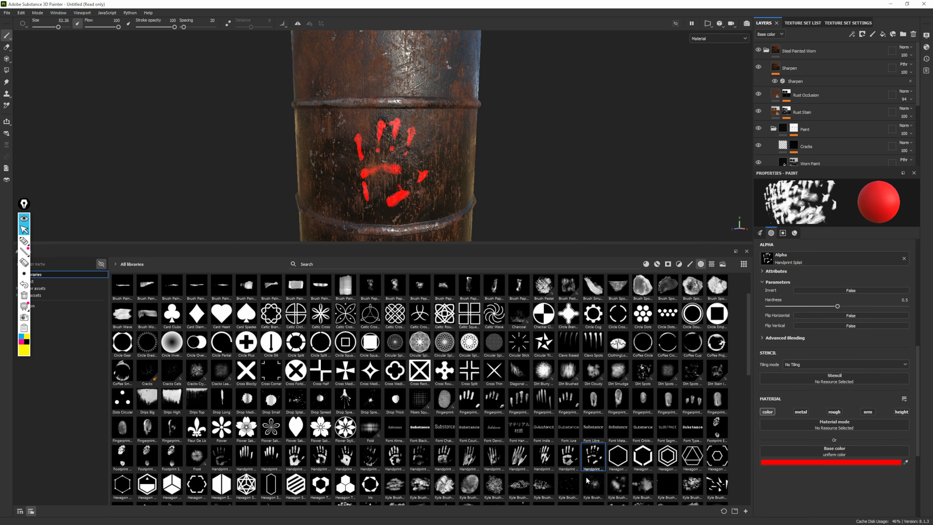
pyautogui.hotkey('ctrl', 'z')
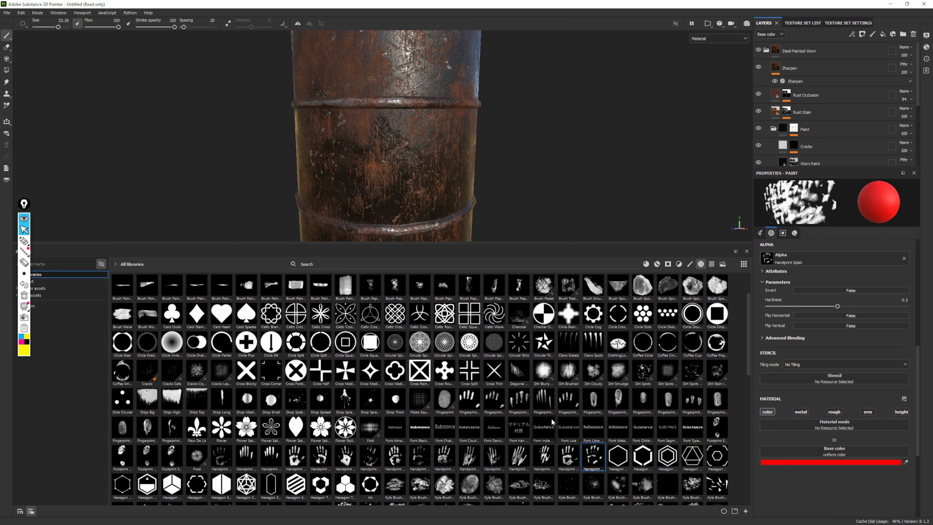
# Try the Sign Explosive alpha at brush size 40.31 as a red stamp on the drum's middle section, and undo it
pyautogui.scroll(-5, 387, 358)
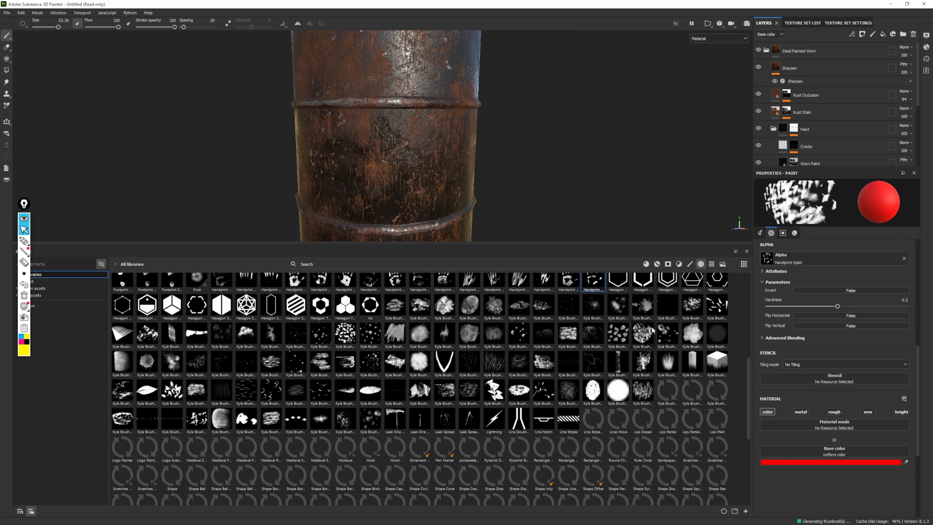
pyautogui.scroll(-3, 388, 358)
pyautogui.moveTo(643, 386)
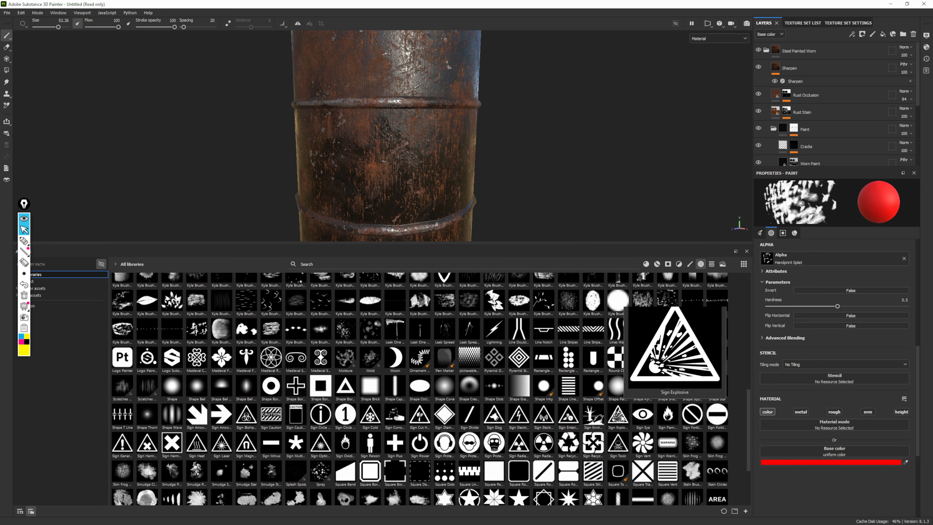
pyautogui.click(620, 421)
pyautogui.keyDown('ctrl'); pyautogui.moveTo(391, 154); pyautogui.dragTo(377, 154, button='right'); pyautogui.keyUp('ctrl')
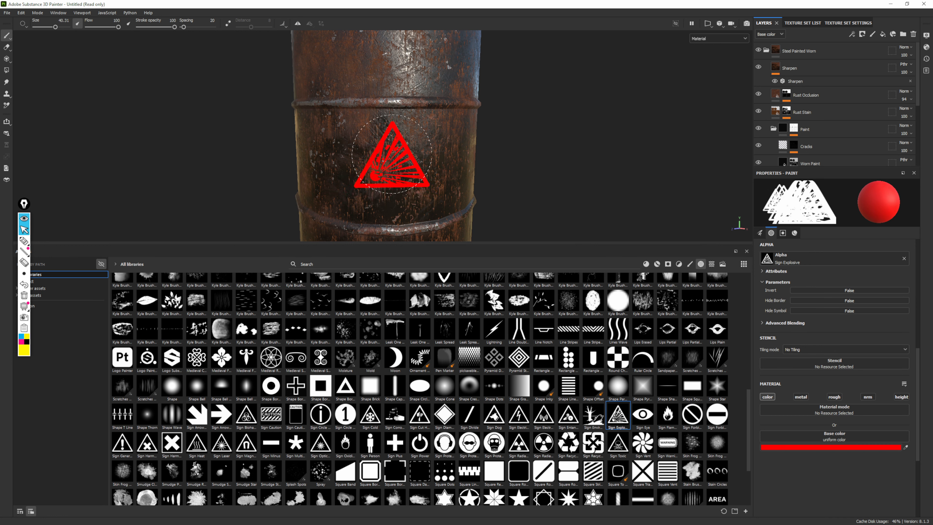
pyautogui.click(396, 162)
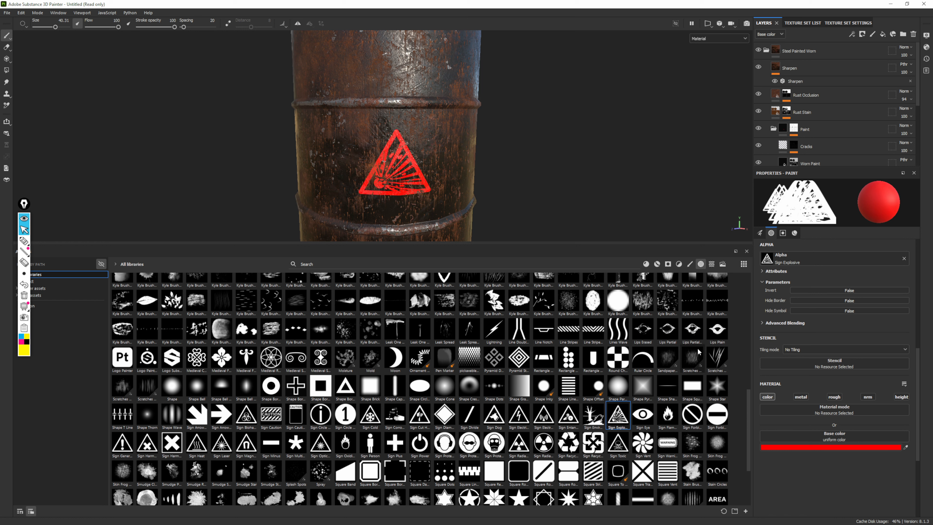
pyautogui.moveTo(663, 330)
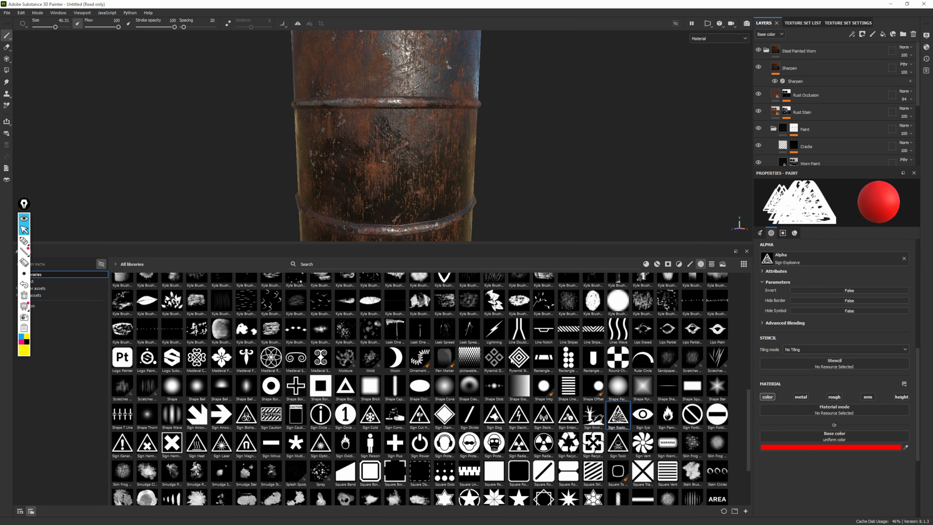
# Try the Sign Radiation Round alpha as a red stamp on the drum's middle section, and undo it
pyautogui.scroll(-3, 548, 354)
pyautogui.click(546, 351)
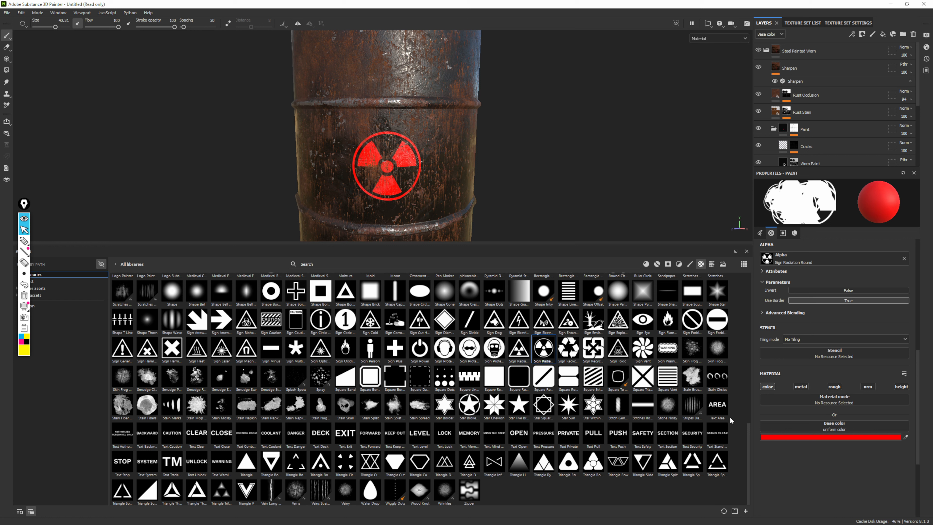
pyautogui.moveTo(728, 418)
pyautogui.hotkey('ctrl', 'z')
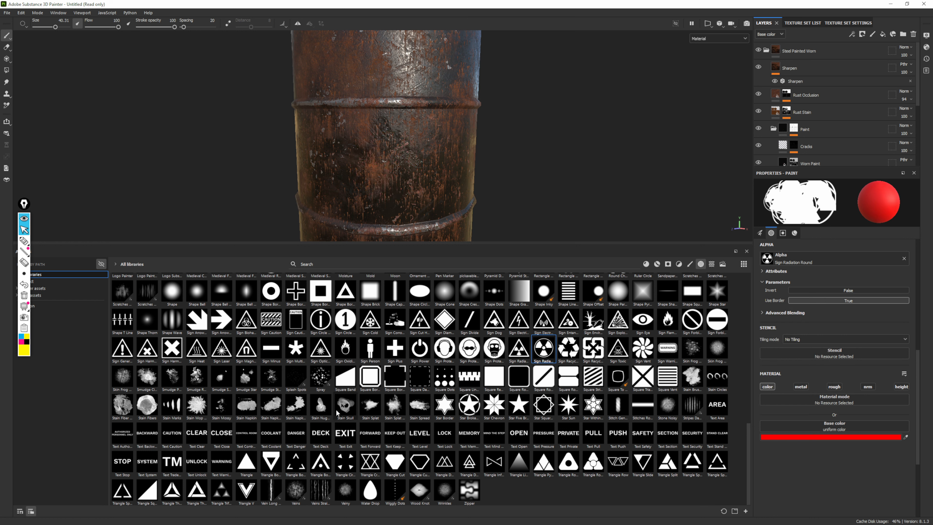
# Try the Sign Biohazard alpha as a red stamp on the drum's middle section, and undo it
pyautogui.click(246, 319)
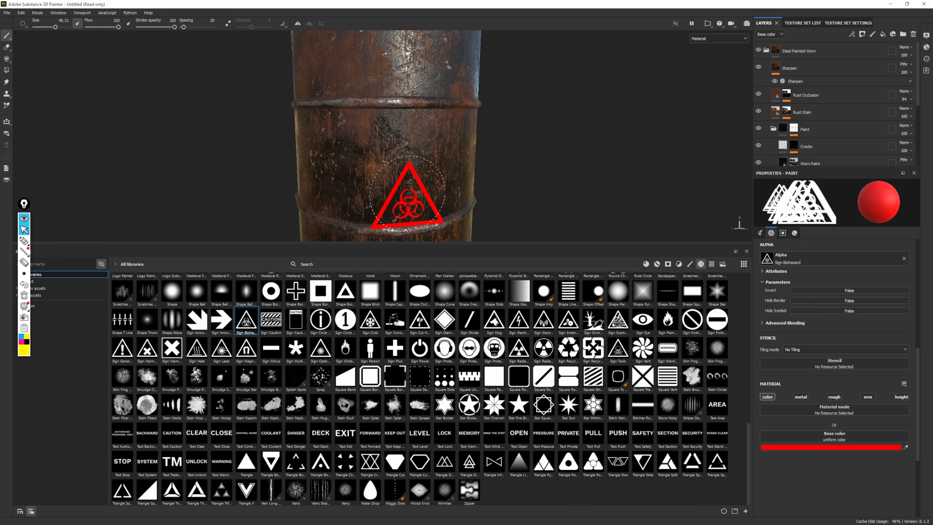
pyautogui.click(393, 166)
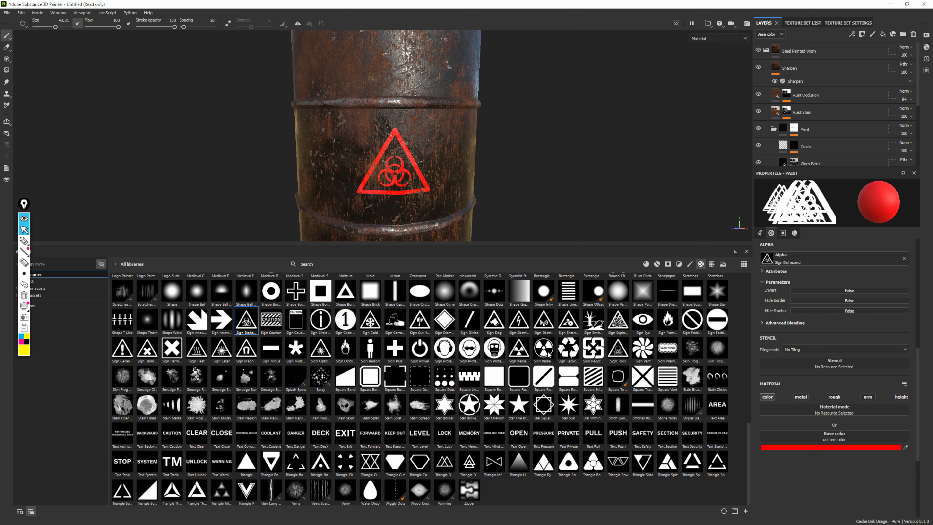
pyautogui.moveTo(549, 354)
pyautogui.moveTo(621, 393)
pyautogui.hotkey('ctrl', 'z')
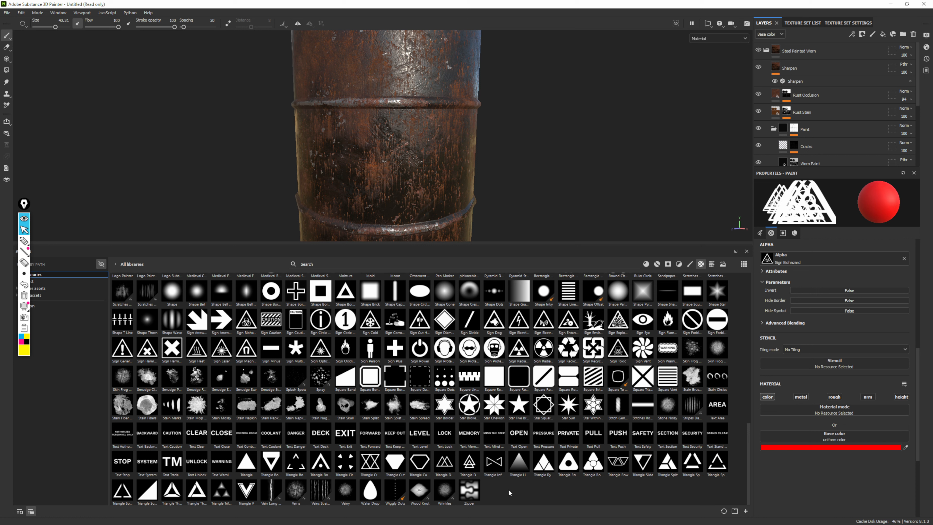
# Stamp the Skin Frog Alveoli alpha in red at size 65.77 on the drum's middle section, inspect it up close, and undo it
pyautogui.click(692, 347)
pyautogui.keyDown('ctrl'); pyautogui.moveTo(390, 165); pyautogui.dragTo(417, 165, button='right'); pyautogui.keyUp('ctrl')
pyautogui.click(388, 167)
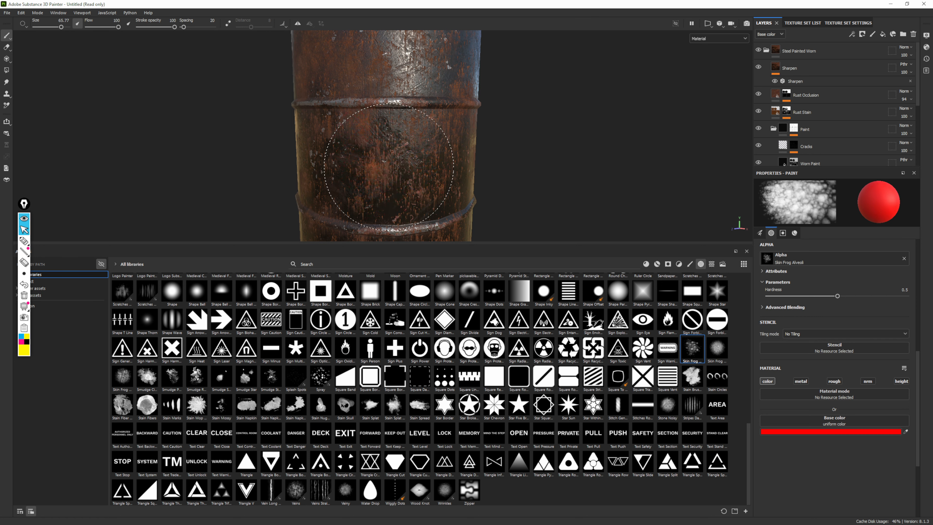
pyautogui.keyDown('alt'); pyautogui.moveTo(586, 127); pyautogui.dragTo(739, 392, button='right'); pyautogui.keyUp('alt')
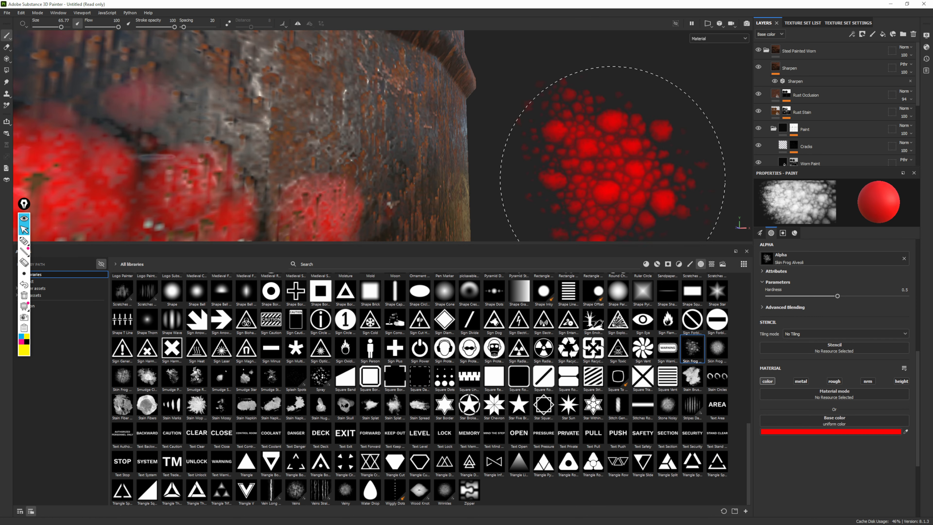
pyautogui.keyDown('alt'); pyautogui.moveTo(617, 174); pyautogui.dragTo(332, 119, button='right'); pyautogui.keyUp('alt')
pyautogui.keyDown('alt'); pyautogui.moveTo(485, 151); pyautogui.dragTo(401, 126); pyautogui.keyUp('alt')
pyautogui.keyDown('alt'); pyautogui.moveTo(400, 127); pyautogui.dragTo(316, 88, button='right'); pyautogui.keyUp('alt')
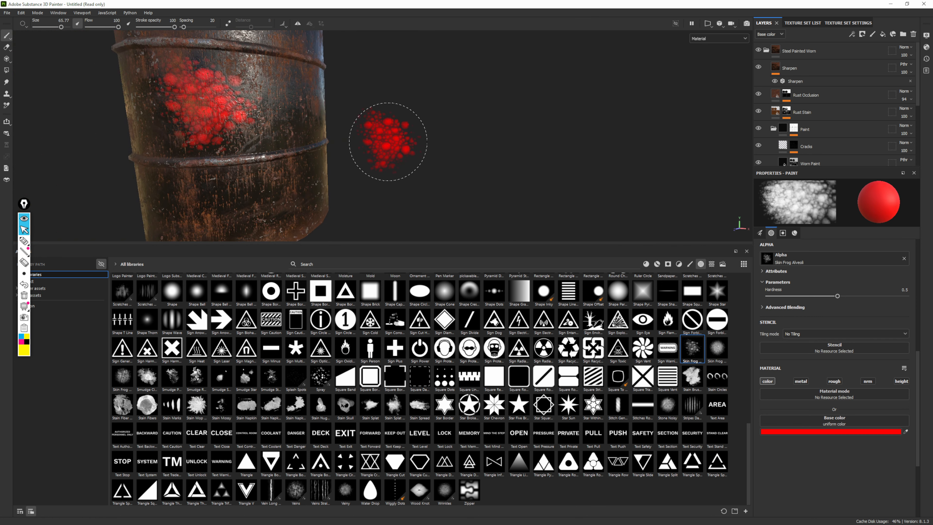
pyautogui.hotkey('ctrl', 'z')
pyautogui.keyDown('alt'); pyautogui.moveTo(405, 120); pyautogui.dragTo(553, 151, button='middle'); pyautogui.keyUp('alt')
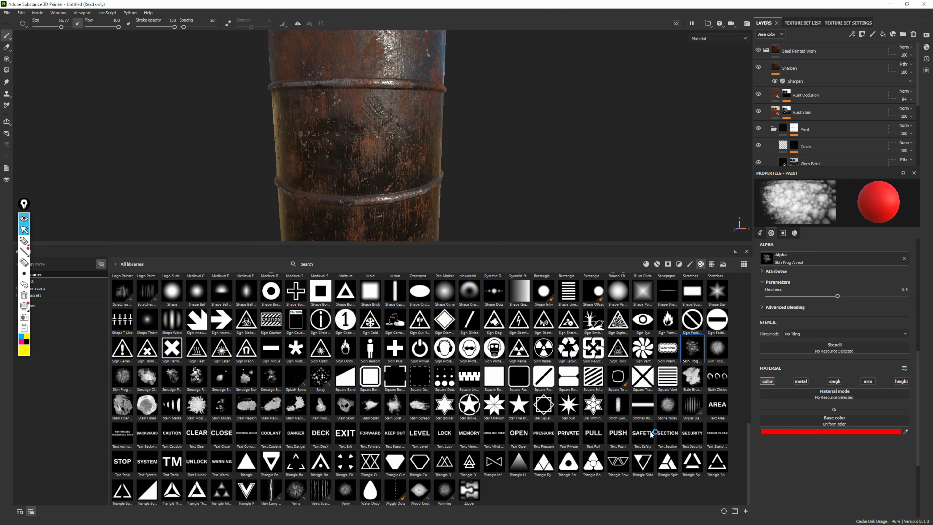
# Assign the Text Open alpha to the brush, preview neighbouring text alphas, and check its advanced blending options
pyautogui.click(519, 438)
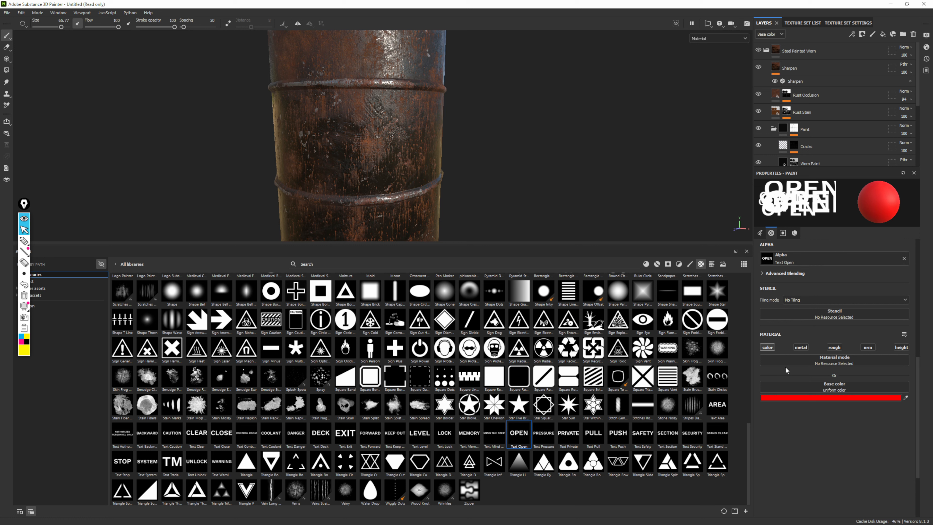
pyautogui.scroll(3, 785, 370)
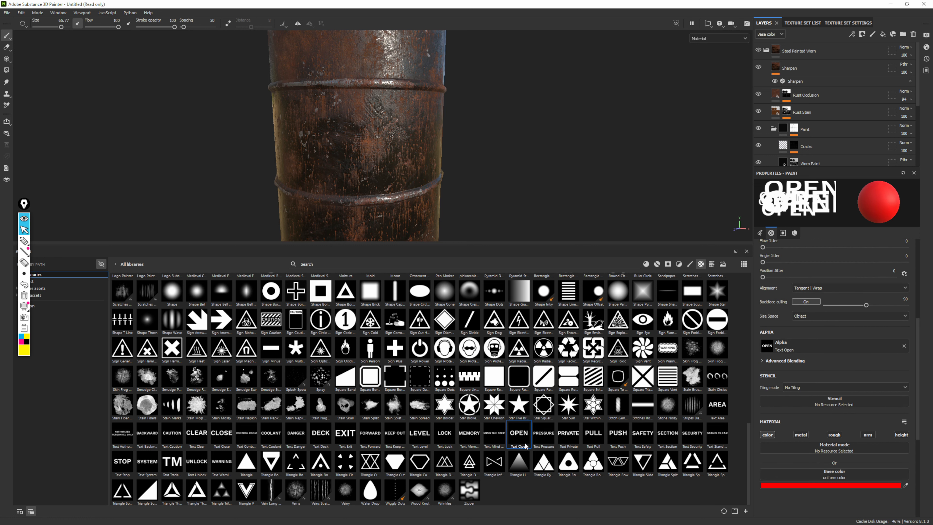
pyautogui.moveTo(546, 434)
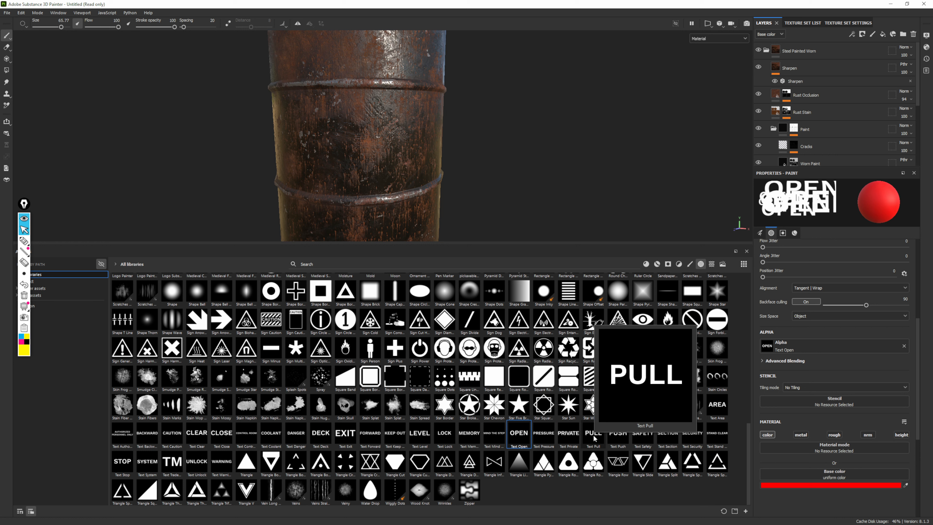
pyautogui.moveTo(617, 437)
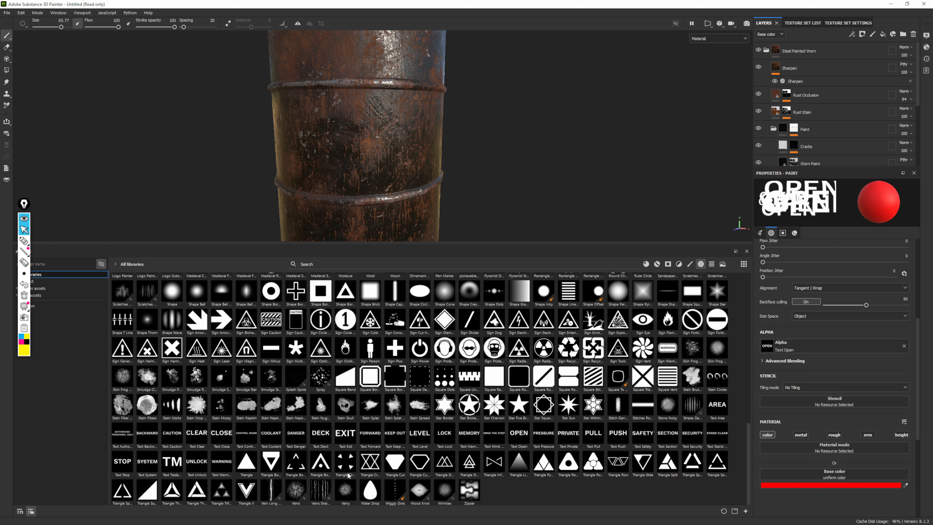
pyautogui.click(762, 361)
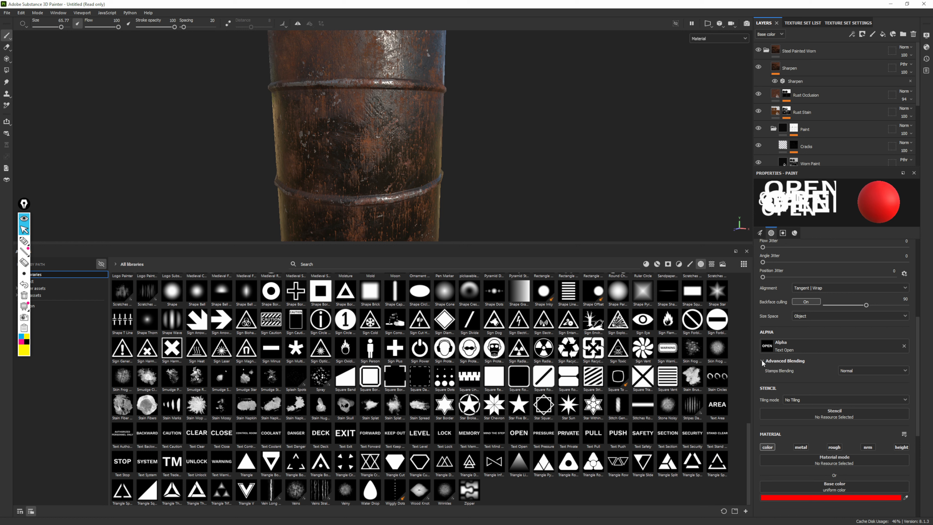
pyautogui.click(762, 360)
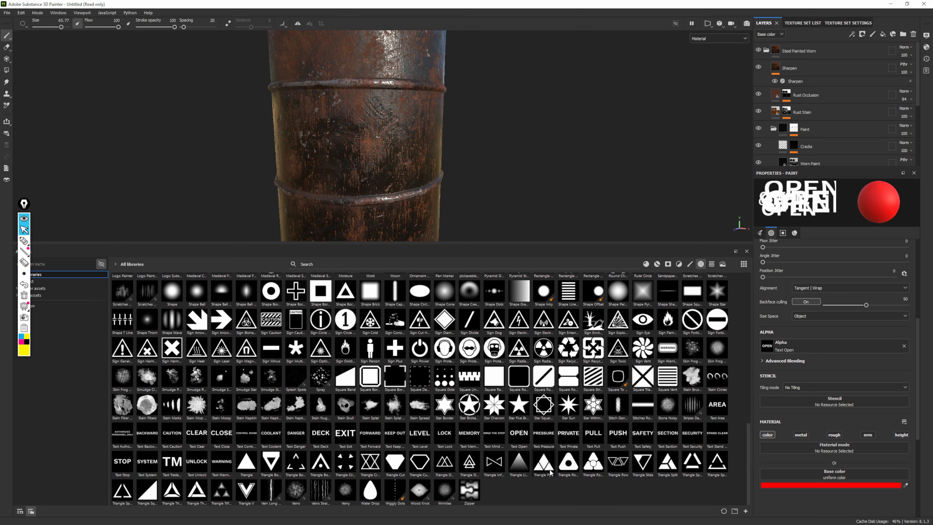
# Preview the font alphas, assign Font Libre Baskerville to the brush, and stamp its default "Substance" text in red on the drum's middle section
pyautogui.scroll(3, 549, 473)
pyautogui.scroll(3, 547, 474)
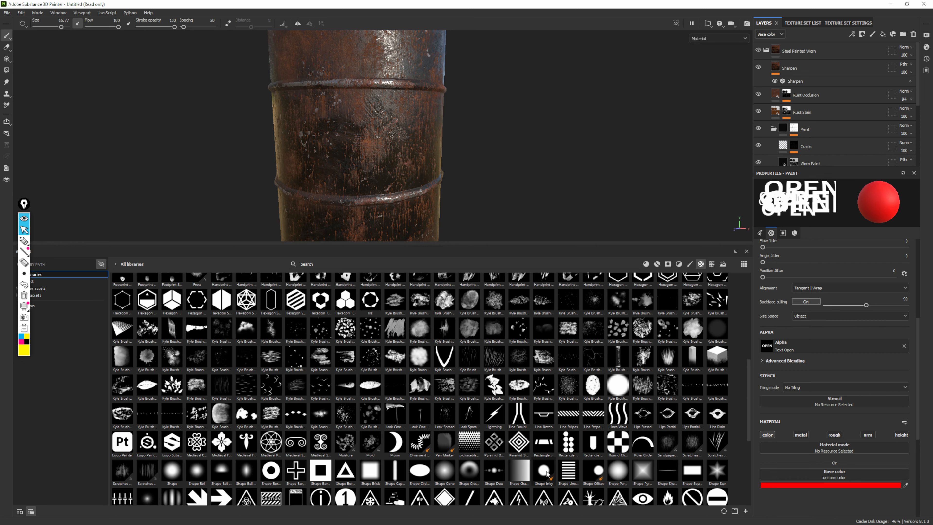
pyautogui.scroll(3, 551, 431)
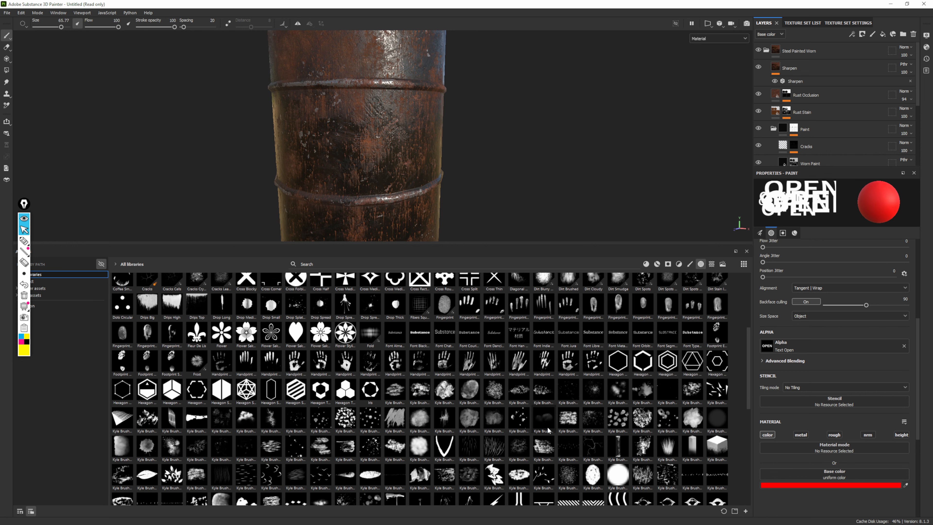
pyautogui.scroll(3, 547, 431)
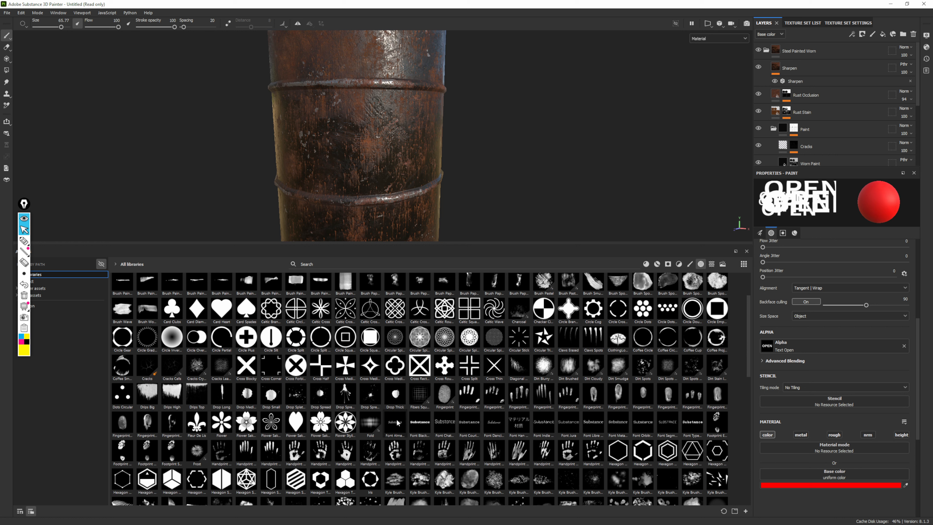
pyautogui.moveTo(398, 422)
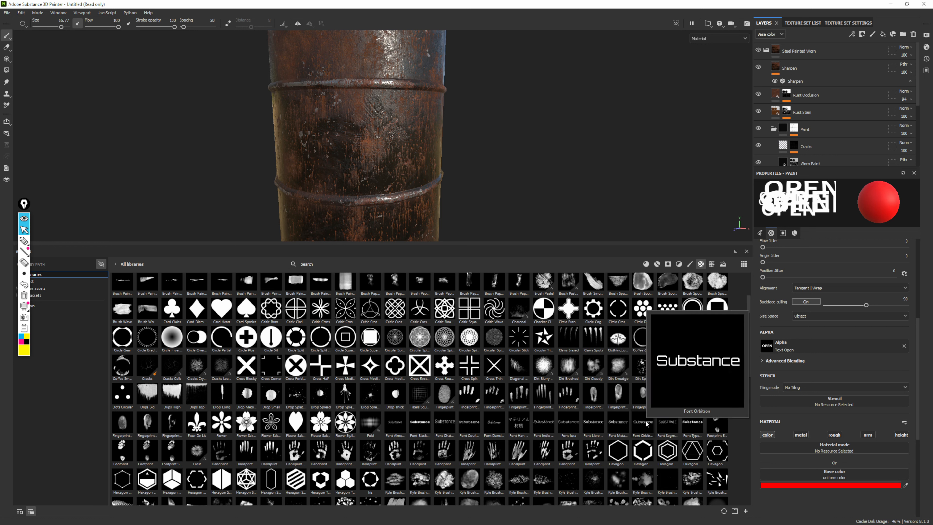
pyautogui.moveTo(677, 422)
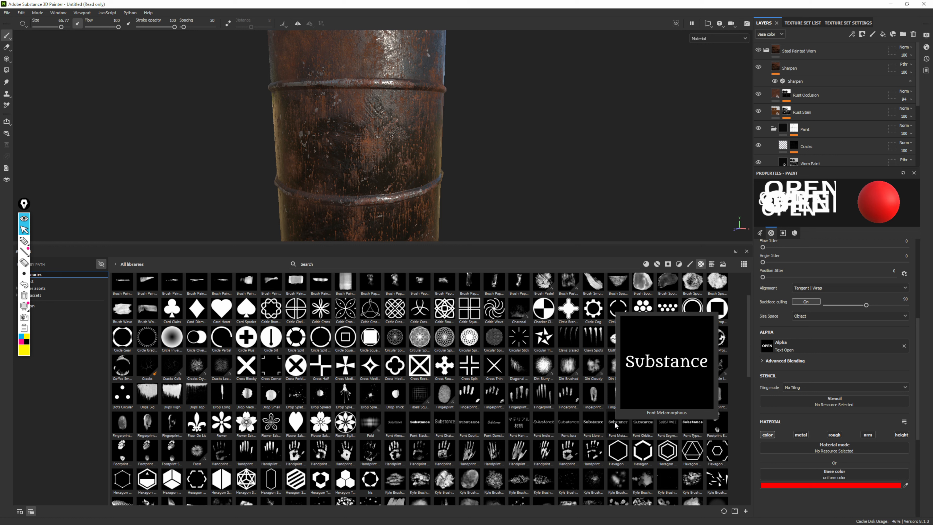
pyautogui.moveTo(593, 422); pyautogui.dragTo(769, 350)
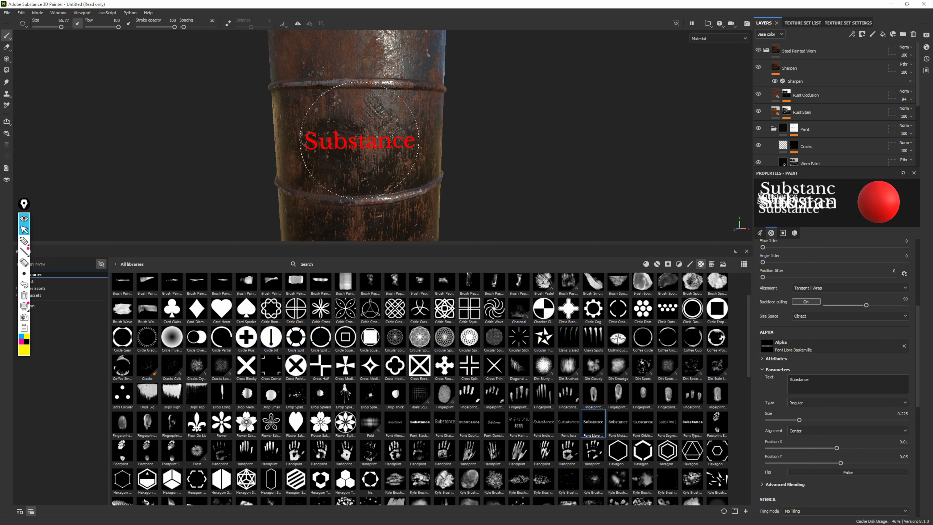
pyautogui.click(359, 139)
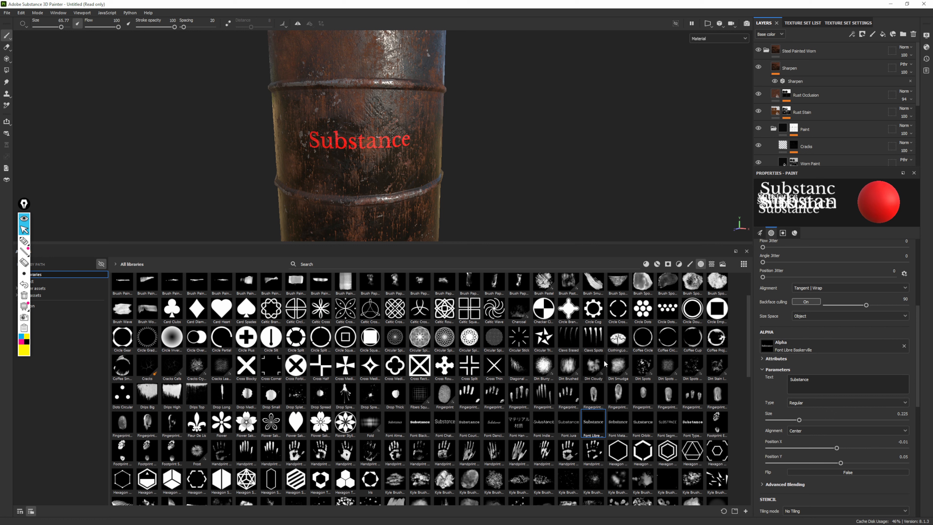
# Shrink the asset library to enlarge the 3D view, and undo the "Substance" text stamp on the drum
pyautogui.moveTo(572, 246); pyautogui.dragTo(572, 378)
pyautogui.keyDown('alt'); pyautogui.moveTo(463, 140); pyautogui.dragTo(238, 116, button='right'); pyautogui.keyUp('alt')
pyautogui.hotkey('ctrl', 'z')
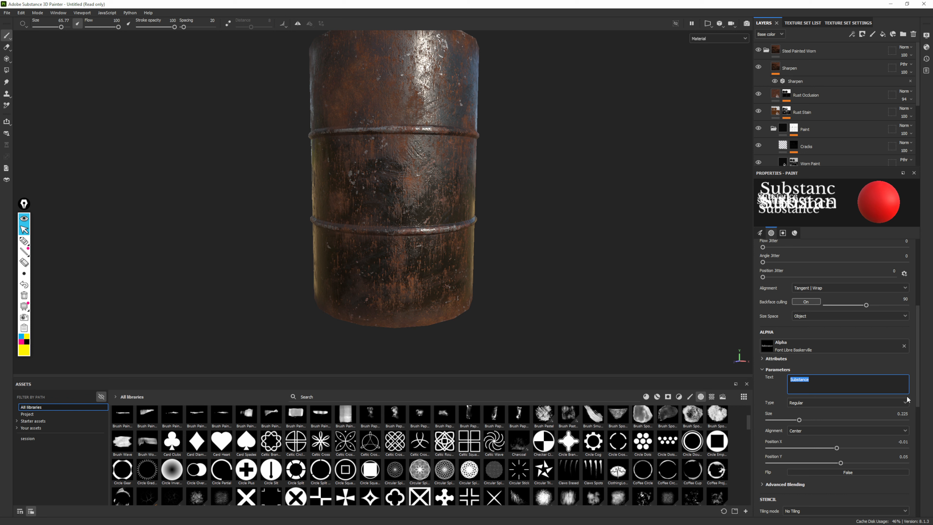
# Set the font alpha's text to OIL and raise the brush size to 100
pyautogui.write('OIL')
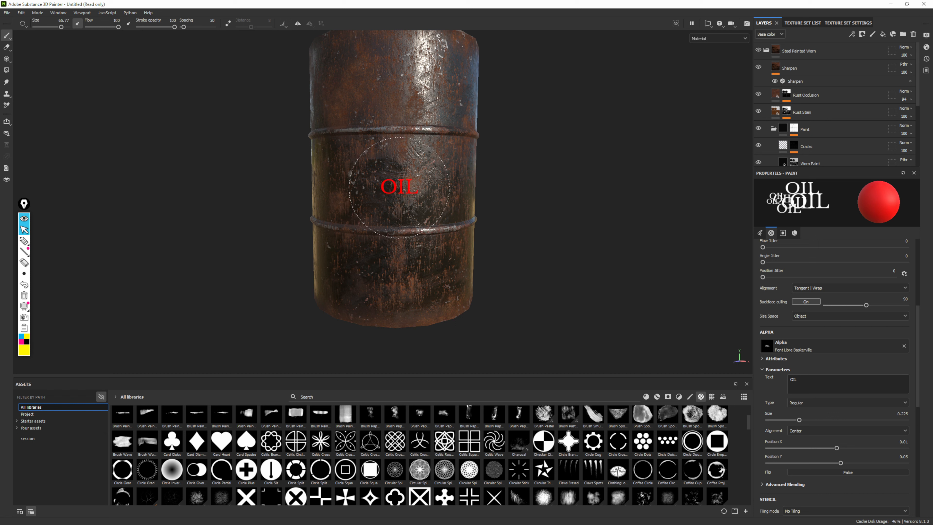
pyautogui.click(760, 235)
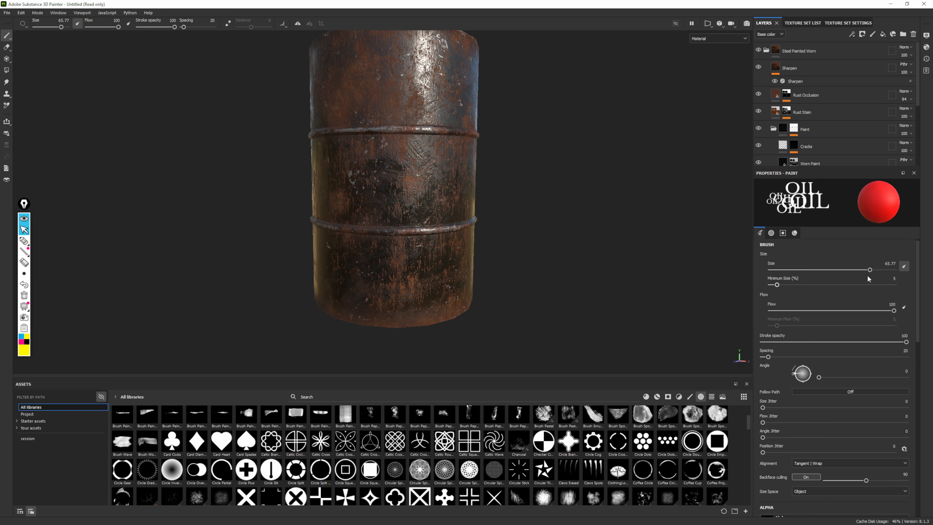
pyautogui.moveTo(869, 271); pyautogui.dragTo(895, 270)
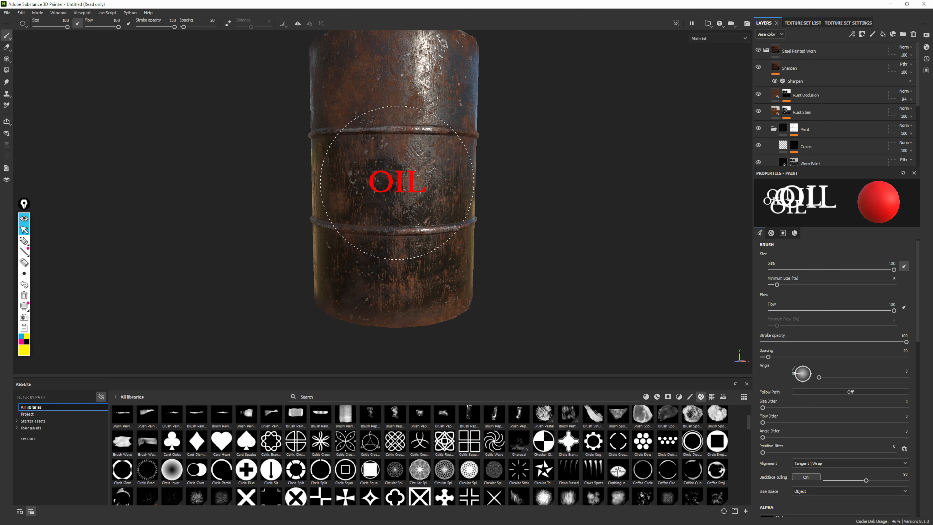
# Preview the OIL stamp over the drum's side and lid, and check the brush's alignment options
pyautogui.scroll(-2, 457, 204)
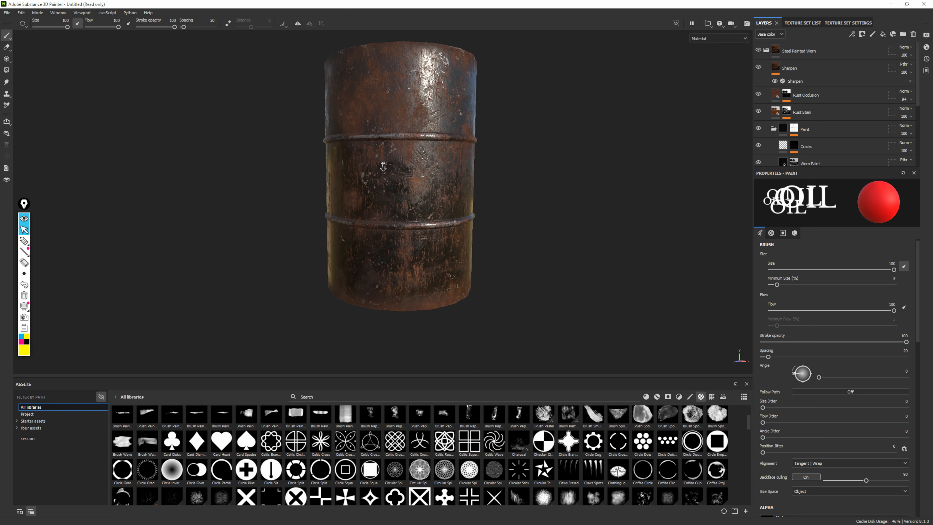
pyautogui.moveTo(508, 169)
pyautogui.keyDown('alt'); pyautogui.mouseDown()
pyautogui.moveTo(512, 257)
pyautogui.moveTo(506, 238)
pyautogui.mouseUp(); pyautogui.keyUp('alt')
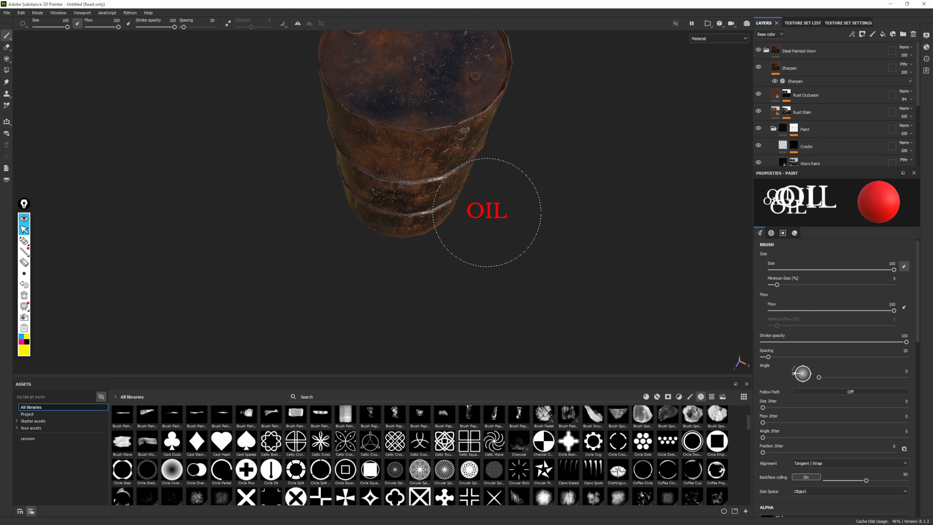
pyautogui.scroll(-2, 493, 200)
pyautogui.keyDown('alt'); pyautogui.moveTo(540, 157); pyautogui.dragTo(401, 164); pyautogui.keyUp('alt')
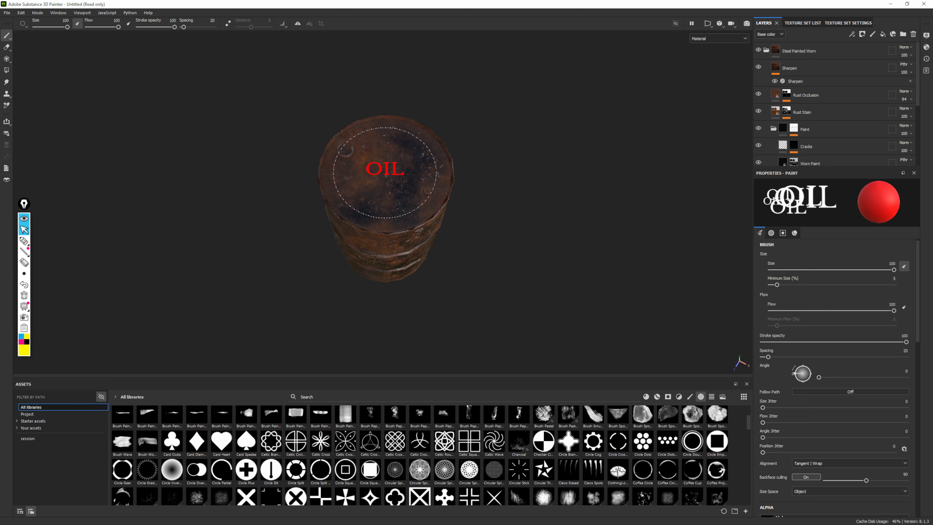
pyautogui.moveTo(698, 141)
pyautogui.keyDown('alt'); pyautogui.mouseDown()
pyautogui.moveTo(618, 221)
pyautogui.moveTo(566, 233)
pyautogui.moveTo(523, 233)
pyautogui.moveTo(493, 152)
pyautogui.moveTo(477, 167)
pyautogui.mouseUp(); pyautogui.keyUp('alt')
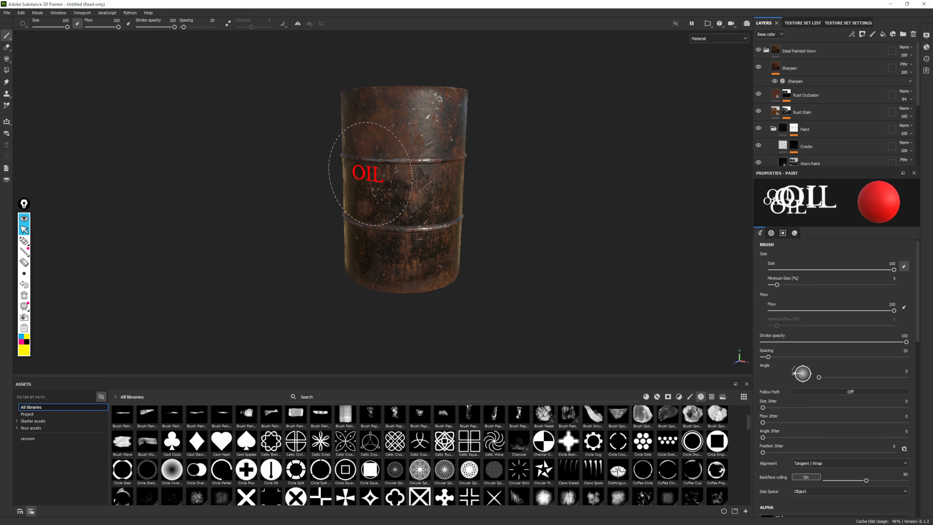
pyautogui.click(808, 464)
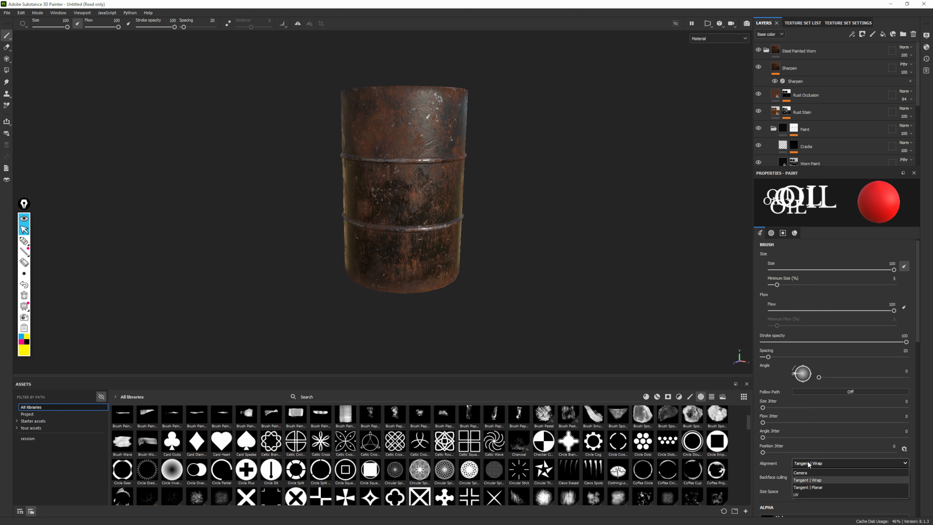
pyautogui.click(805, 465)
pyautogui.scroll(-4, 821, 300)
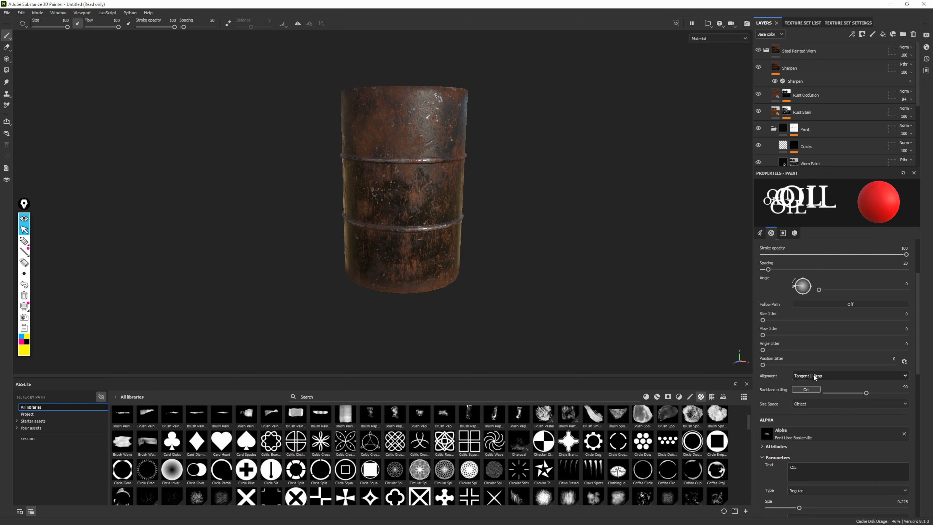
# Try stamping OIL over the round cap on the drum's lid with Tangent | Wrap alignment, inspect the wrapping, and undo the stamp
pyautogui.keyDown('alt'); pyautogui.moveTo(456, 216); pyautogui.dragTo(552, 298); pyautogui.keyUp('alt')
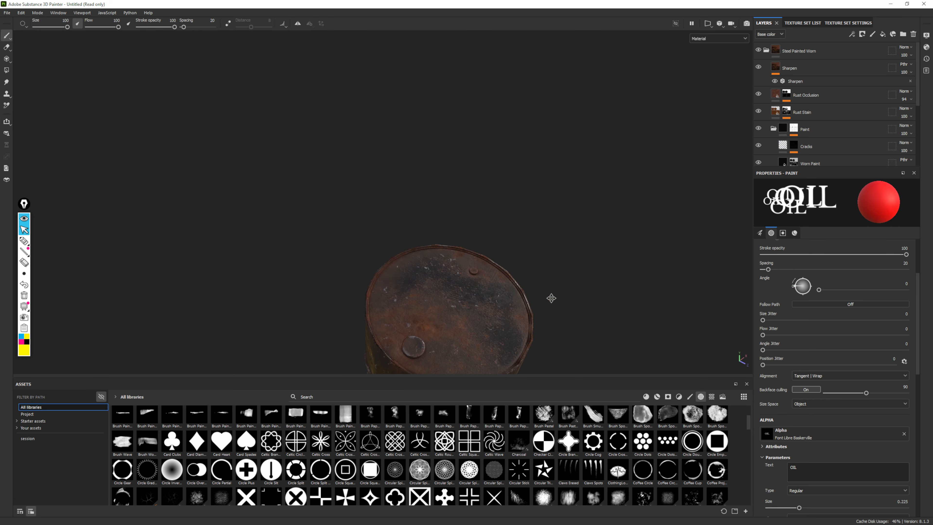
pyautogui.keyDown('alt'); pyautogui.moveTo(552, 298); pyautogui.dragTo(573, 155, button='middle'); pyautogui.keyUp('alt')
pyautogui.keyDown('alt'); pyautogui.moveTo(573, 154); pyautogui.dragTo(737, 422, button='right'); pyautogui.keyUp('alt')
pyautogui.moveTo(555, 191)
pyautogui.keyDown('alt'); pyautogui.mouseDown()
pyautogui.moveTo(580, 279)
pyautogui.moveTo(673, 253)
pyautogui.mouseUp(); pyautogui.keyUp('alt')
pyautogui.click(358, 192)
pyautogui.keyDown('alt'); pyautogui.moveTo(672, 253); pyautogui.dragTo(635, 386, button='right'); pyautogui.keyUp('alt')
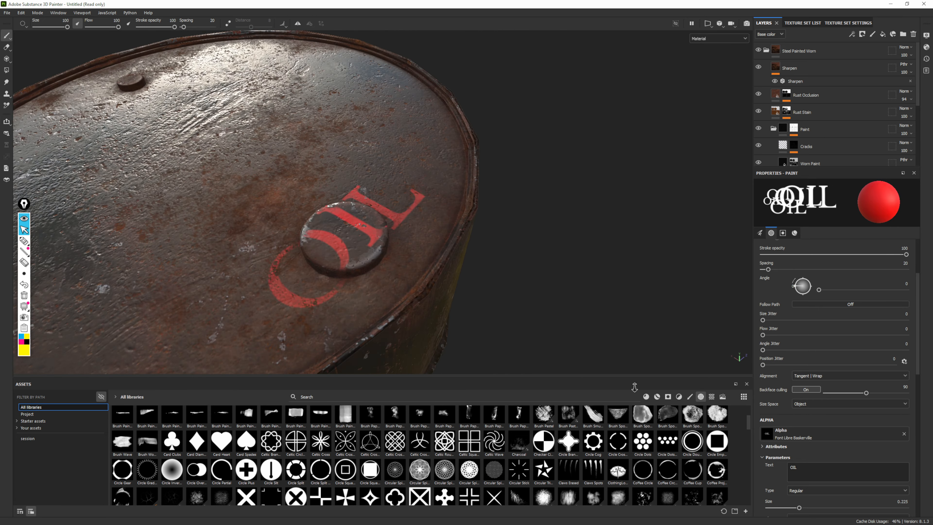
pyautogui.keyDown('alt'); pyautogui.moveTo(635, 386); pyautogui.dragTo(691, 320, button='middle'); pyautogui.keyUp('alt')
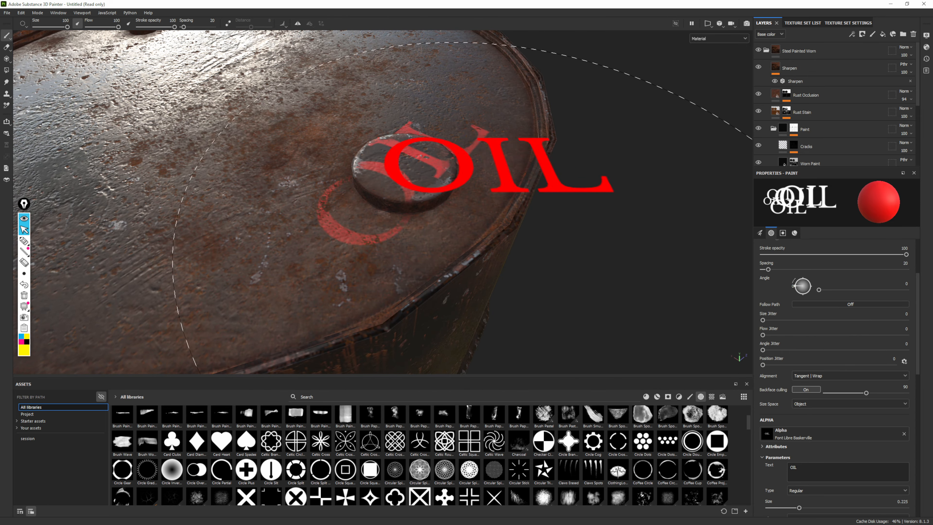
pyautogui.hotkey('ctrl', 'z')
pyautogui.scroll(-5, 528, 224)
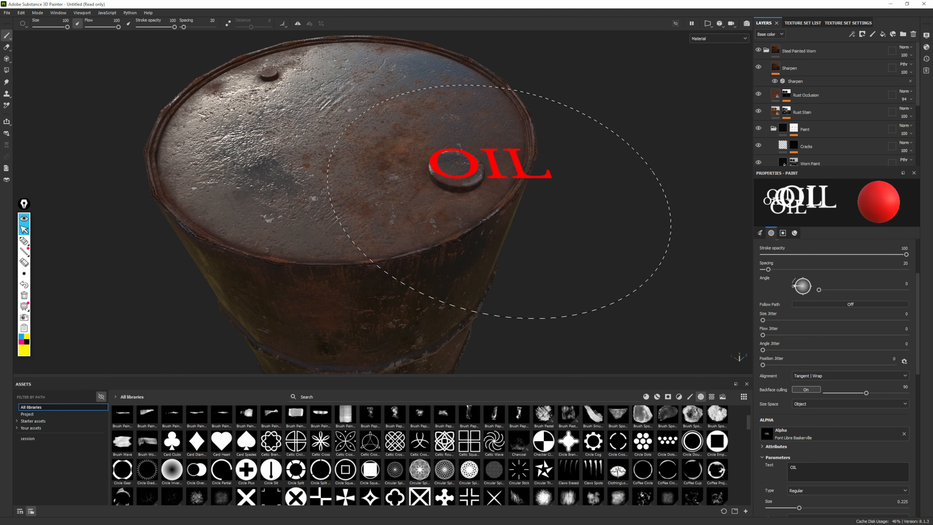
# Set the brush alignment to UV
pyautogui.keyDown('alt'); pyautogui.moveTo(491, 163); pyautogui.dragTo(311, 98); pyautogui.keyUp('alt')
pyautogui.keyDown('alt'); pyautogui.moveTo(513, 253); pyautogui.dragTo(454, 173, button='middle'); pyautogui.keyUp('alt')
pyautogui.scroll(-3, 454, 172)
pyautogui.keyDown('alt'); pyautogui.moveTo(567, 227); pyautogui.dragTo(360, 196); pyautogui.keyUp('alt')
pyautogui.click(838, 375)
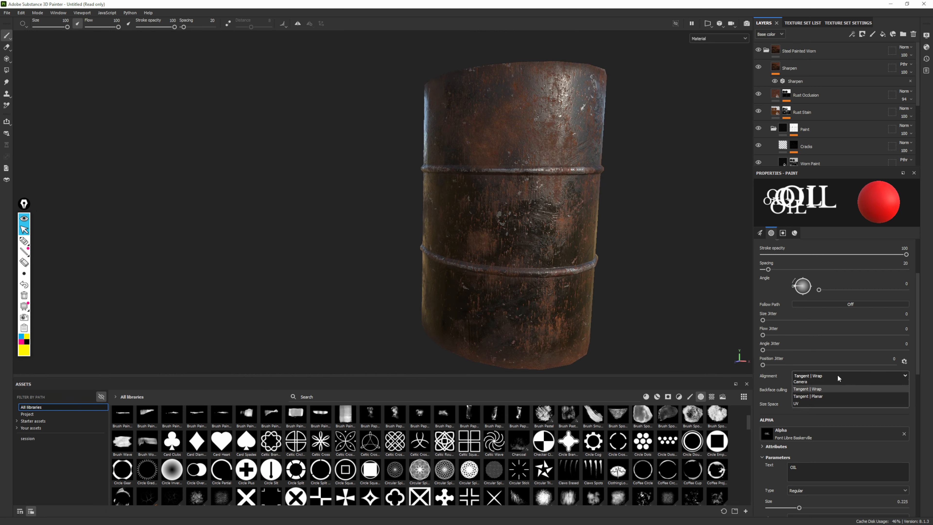
pyautogui.click(798, 407)
# Try stamping OIL on the lid's round cap with UV alignment, and undo the stamp
pyautogui.keyDown('alt'); pyautogui.moveTo(562, 221); pyautogui.dragTo(537, 294); pyautogui.keyUp('alt')
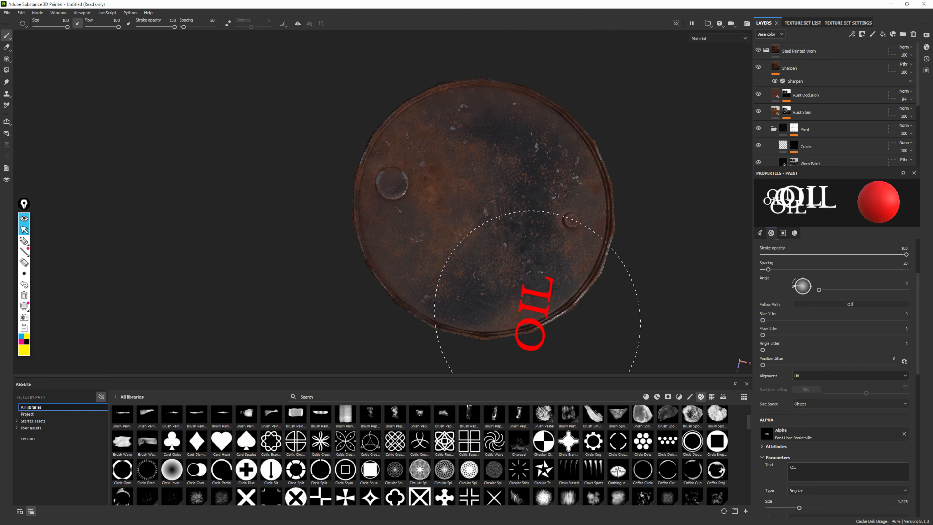
pyautogui.click(394, 188)
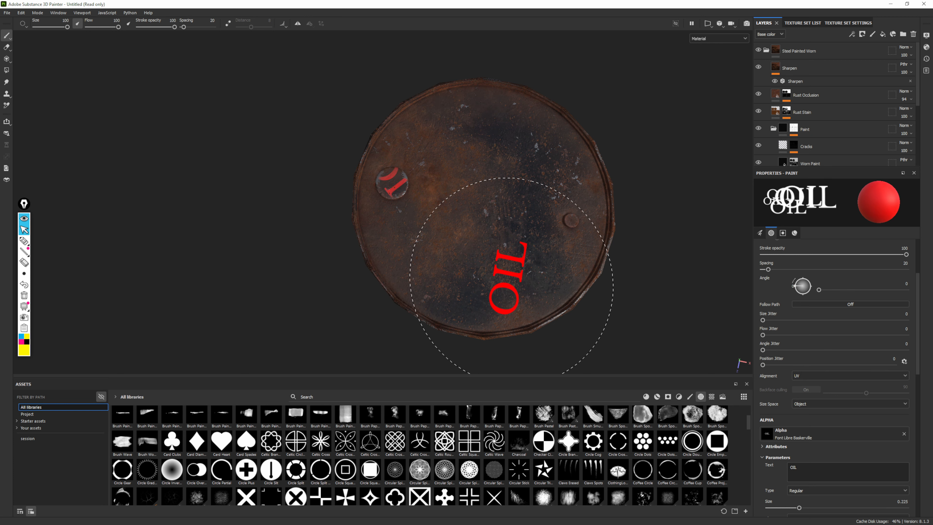
pyautogui.hotkey('ctrl', 'z')
# Show the 3D view and the 2D UV view side by side
pyautogui.click(709, 25)
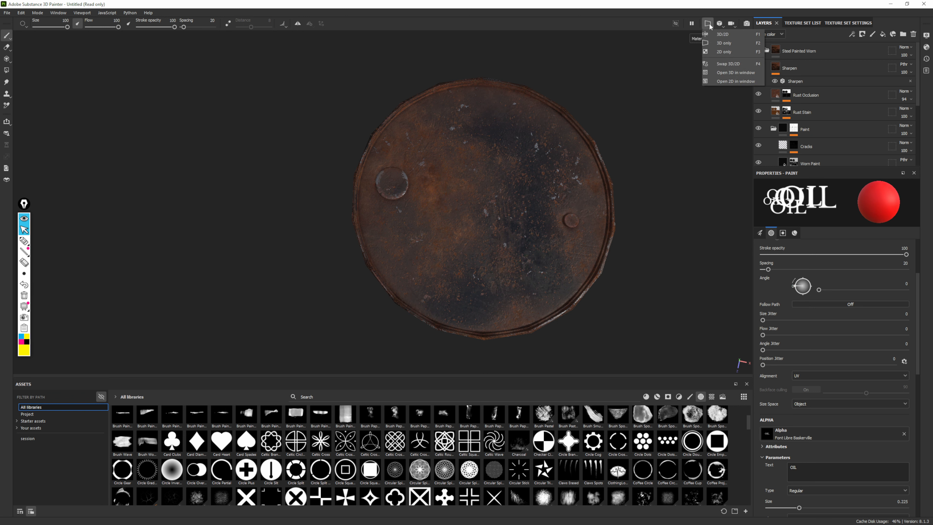
pyautogui.click(720, 43)
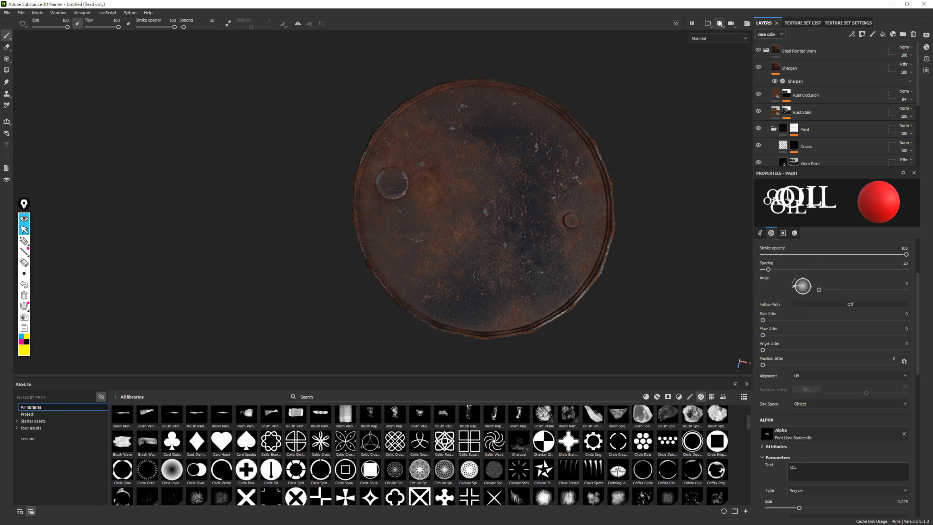
pyautogui.click(712, 27)
pyautogui.click(722, 34)
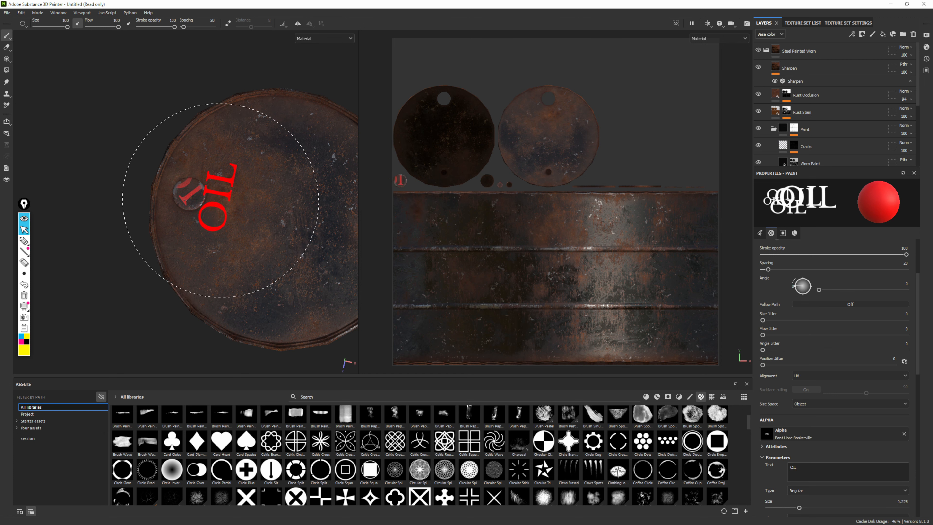
# Try stamping OIL in the middle of the drum's lid, and undo the stamps on the lid and its cap
pyautogui.click(281, 210)
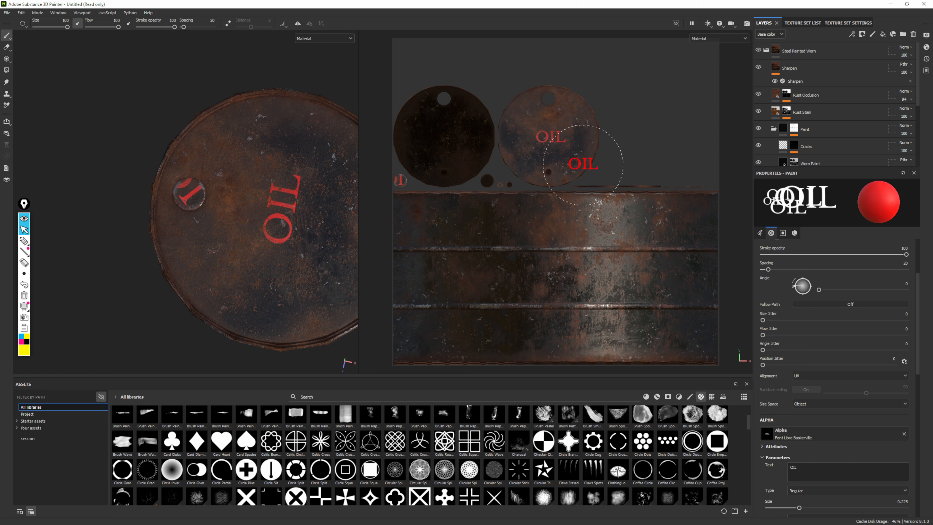
pyautogui.hotkey('ctrl', 'z')
pyautogui.hotkey('ctrl', 'z')
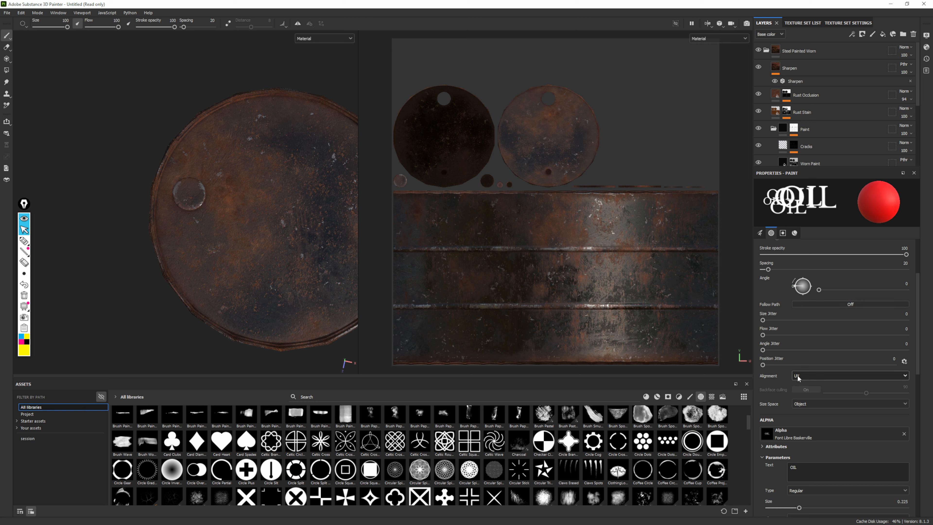
# Set the brush's size space to Texture and reduce the brush size to 97.61
pyautogui.click(805, 404)
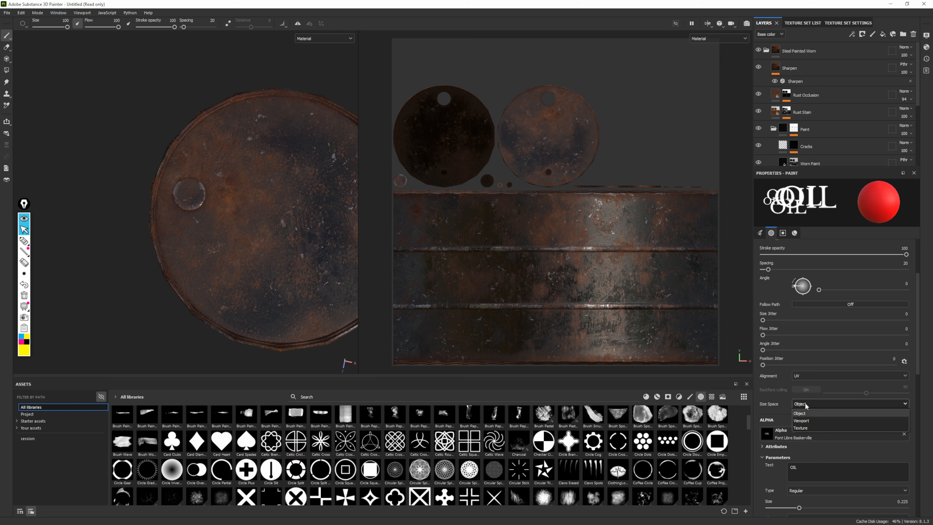
pyautogui.click(802, 427)
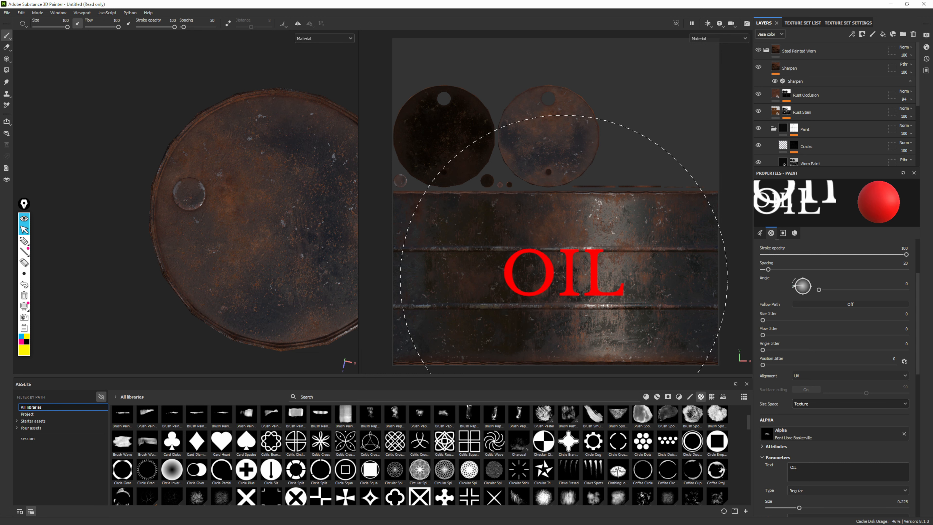
pyautogui.keyDown('ctrl'); pyautogui.moveTo(564, 279); pyautogui.dragTo(565, 283, button='right'); pyautogui.keyUp('ctrl')
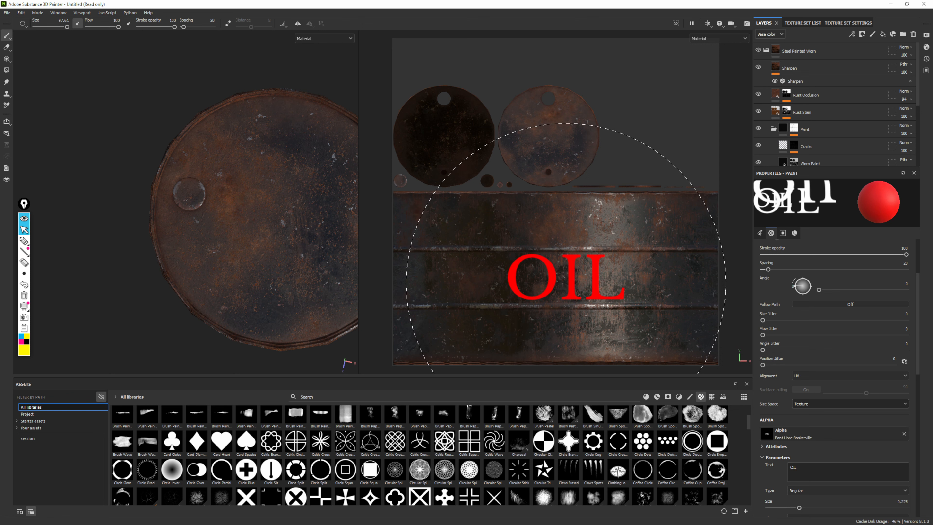
# Try stamping a large OIL on the middle band of the UV layout, check it on the 3D drum, and undo it
pyautogui.click(565, 283)
pyautogui.moveTo(240, 234)
pyautogui.keyDown('alt'); pyautogui.mouseDown()
pyautogui.moveTo(290, 133)
pyautogui.moveTo(136, 173)
pyautogui.mouseUp(); pyautogui.keyUp('alt')
pyautogui.scroll(-4, 257, 254)
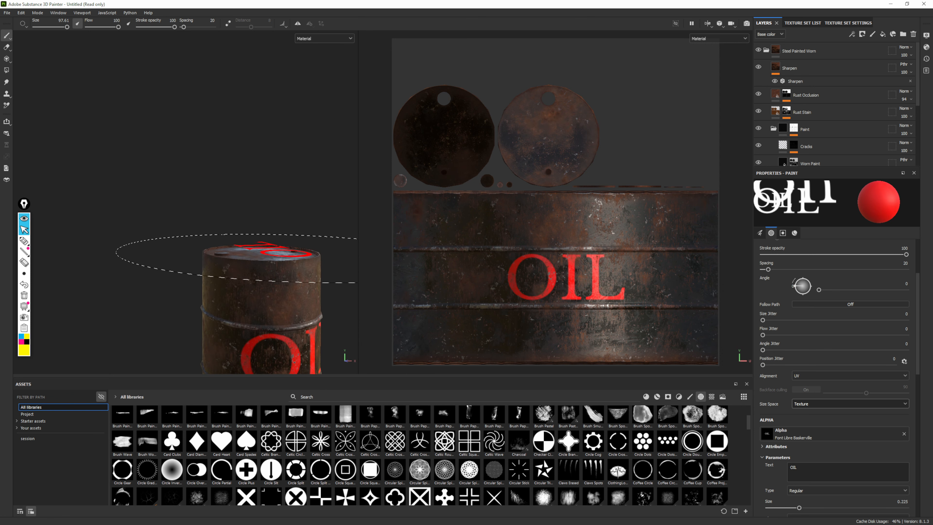
pyautogui.keyDown('alt'); pyautogui.moveTo(271, 250); pyautogui.dragTo(257, 106, button='middle'); pyautogui.keyUp('alt')
pyautogui.keyDown('alt'); pyautogui.moveTo(257, 107); pyautogui.dragTo(293, 196); pyautogui.keyUp('alt')
pyautogui.scroll(-4, 245, 197)
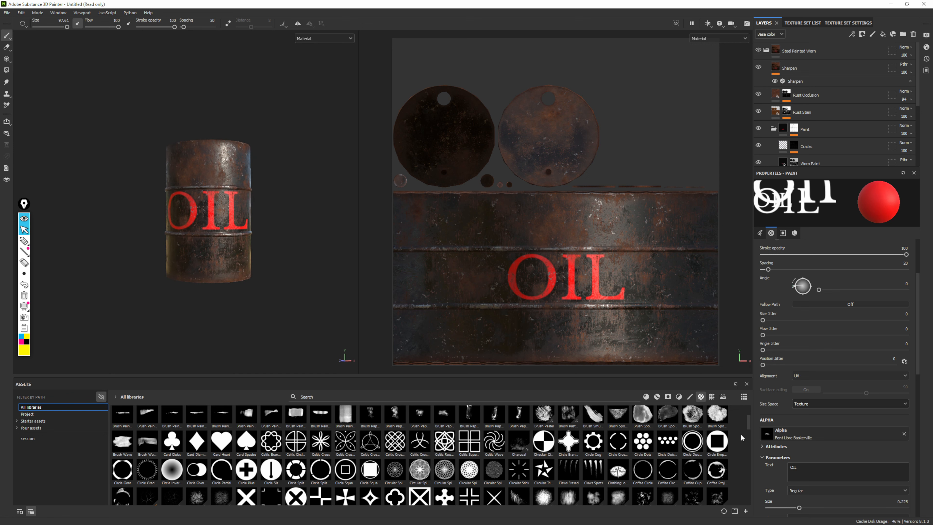
pyautogui.hotkey('ctrl', 'z')
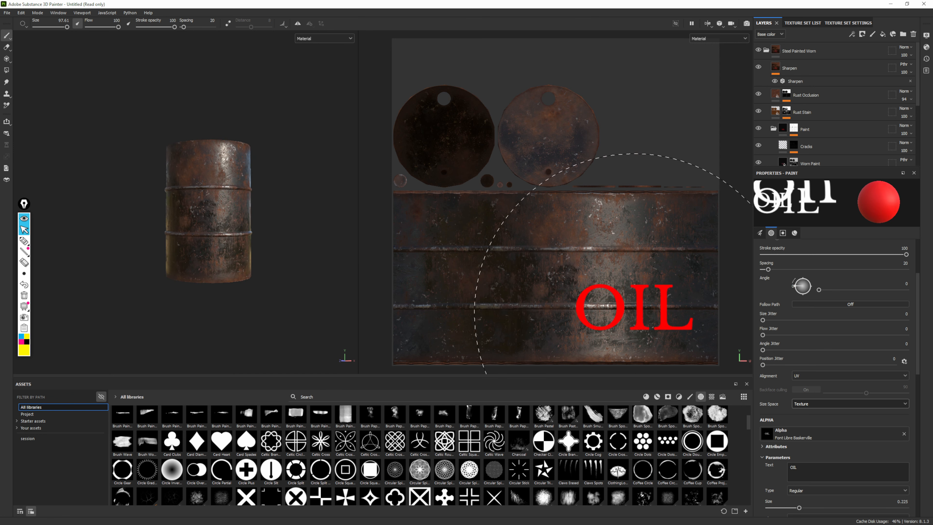
# Set the brush size to 58.1 and stamp OIL at two spots along the middle band of the UV layout
pyautogui.keyDown('ctrl'); pyautogui.moveTo(566, 285); pyautogui.dragTo(549, 285, button='right'); pyautogui.keyUp('ctrl')
pyautogui.scroll(3, 778, 249)
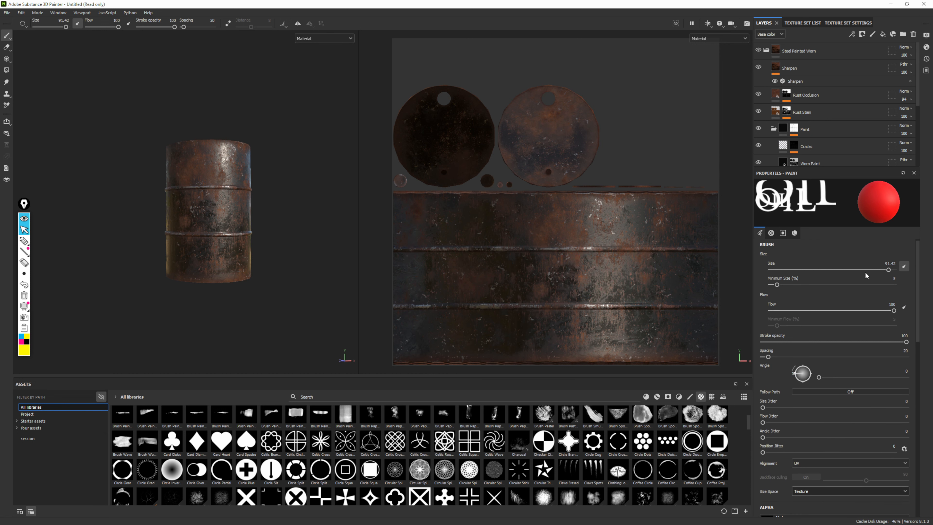
pyautogui.click(863, 270)
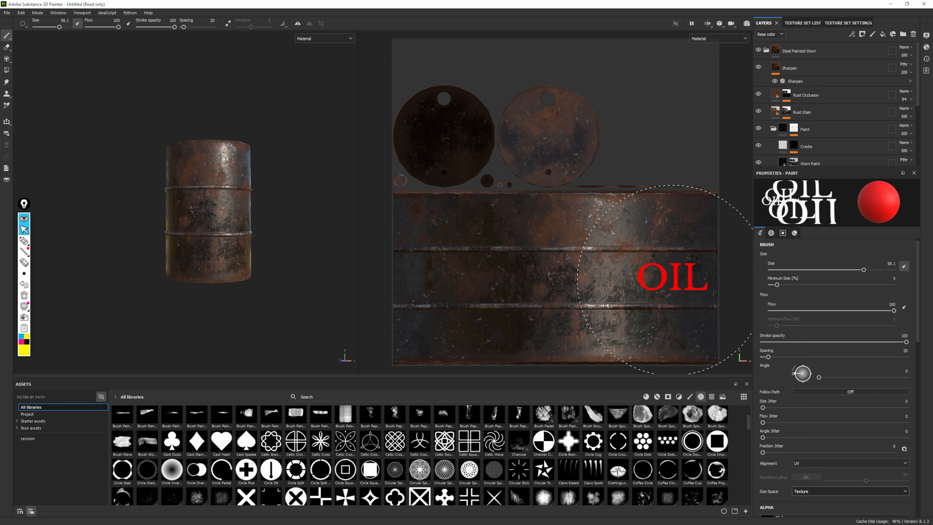
pyautogui.click(672, 279)
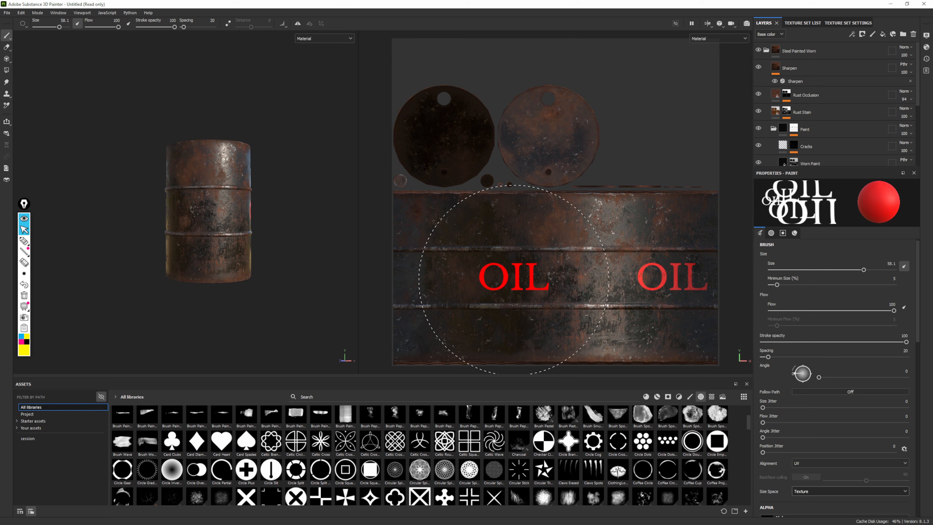
pyautogui.click(514, 280)
# Display the drum's wireframe with Polygon Fill and examine the spacing between the two OIL stamps all around the drum
pyautogui.moveTo(233, 271)
pyautogui.keyDown('alt'); pyautogui.mouseDown()
pyautogui.moveTo(198, 265)
pyautogui.moveTo(381, 263)
pyautogui.moveTo(358, 313)
pyautogui.moveTo(213, 342)
pyautogui.moveTo(486, 284)
pyautogui.moveTo(470, 271)
pyautogui.moveTo(38, 255)
pyautogui.moveTo(286, 267)
pyautogui.moveTo(435, 260)
pyautogui.moveTo(259, 255)
pyautogui.moveTo(272, 261)
pyautogui.mouseUp(); pyautogui.keyUp('alt')
pyautogui.click(6, 71)
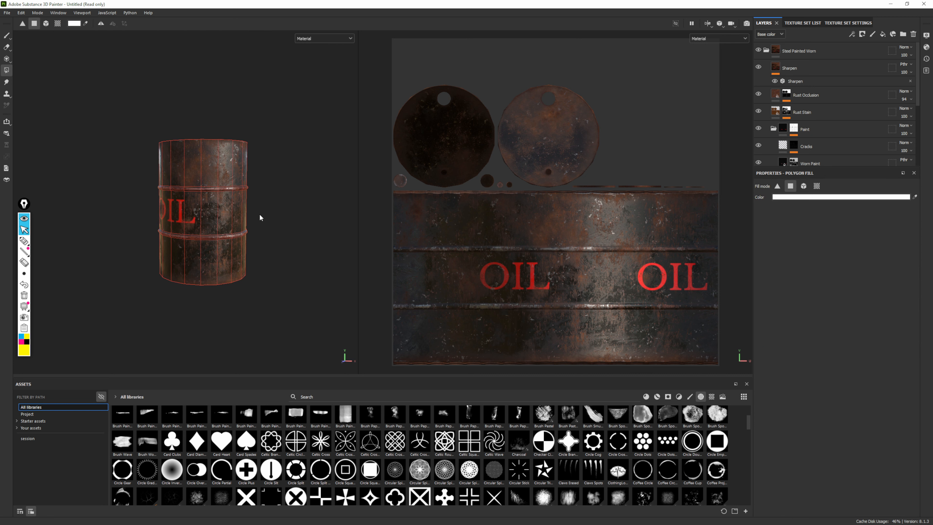
pyautogui.keyDown('alt'); pyautogui.moveTo(258, 217); pyautogui.dragTo(211, 258); pyautogui.keyUp('alt')
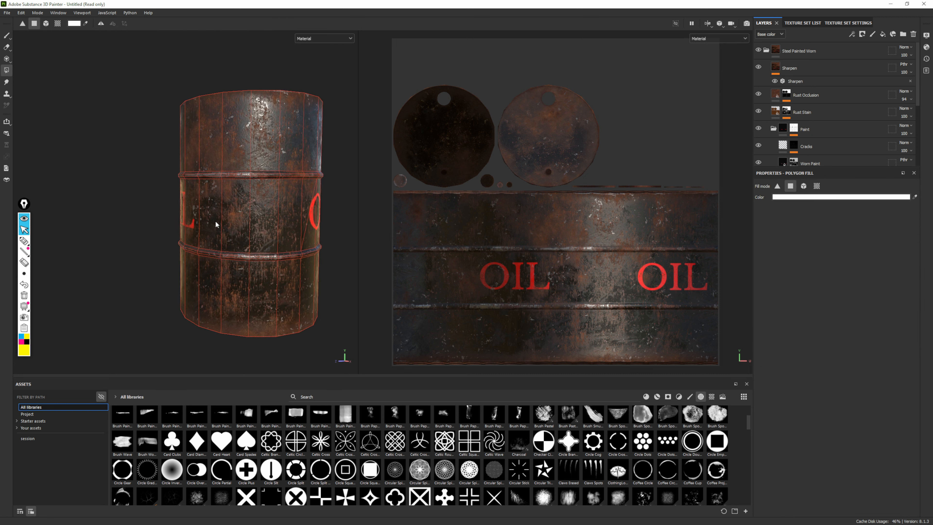
pyautogui.keyDown('alt'); pyautogui.moveTo(290, 214); pyautogui.dragTo(200, 230); pyautogui.keyUp('alt')
pyautogui.keyDown('alt'); pyautogui.moveTo(295, 237); pyautogui.dragTo(269, 244); pyautogui.keyUp('alt')
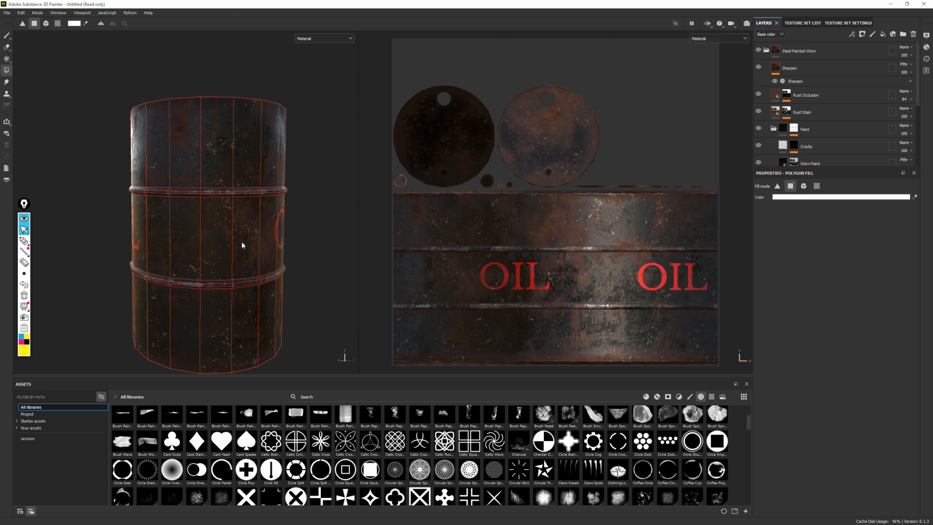
pyautogui.keyDown('alt'); pyautogui.moveTo(160, 243); pyautogui.dragTo(292, 256); pyautogui.keyUp('alt')
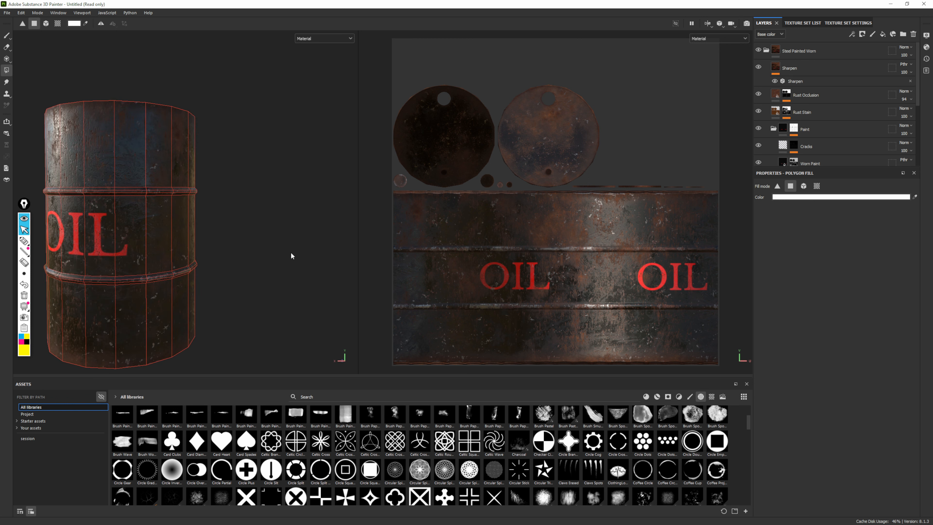
# Undo the second OIL stamp and paint it again slightly further left on the UV layout's middle band
pyautogui.moveTo(492, 278); pyautogui.dragTo(535, 288)
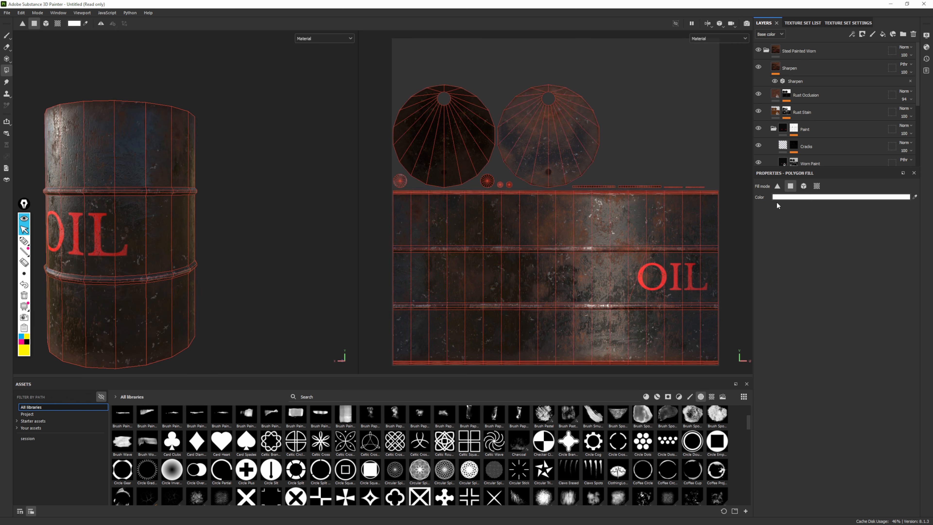
pyautogui.click(7, 35)
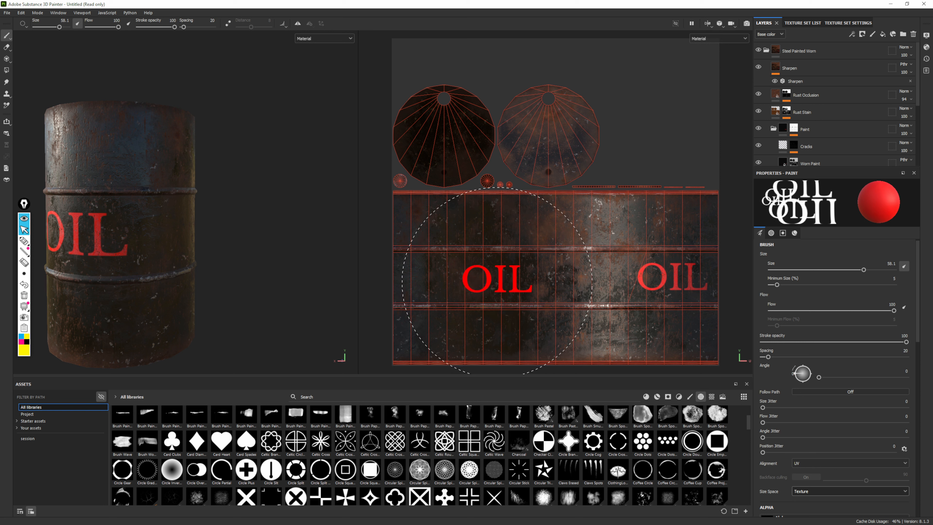
pyautogui.click(500, 280)
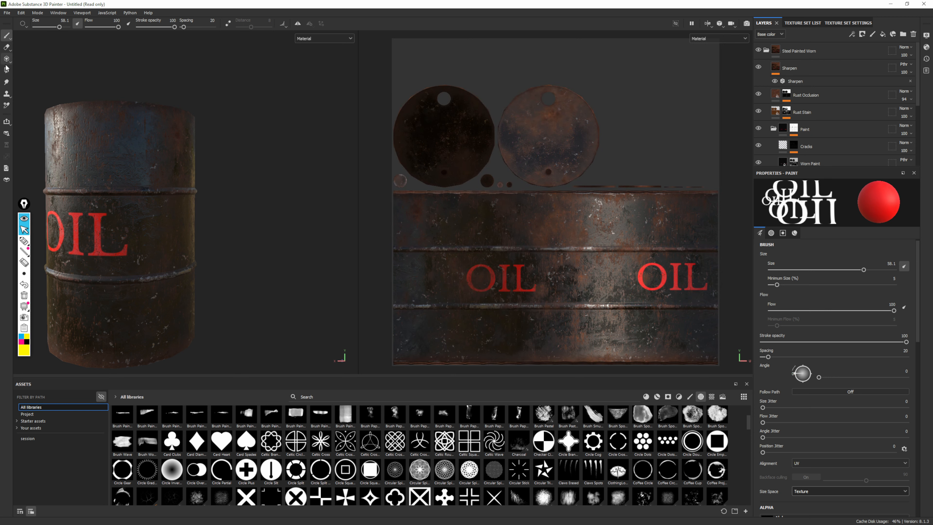
# Display the wireframe with Polygon Fill again and examine the gaps between the repositioned OIL stamps around the drum and on the UV layout
pyautogui.click(6, 70)
pyautogui.keyDown('alt'); pyautogui.moveTo(173, 242); pyautogui.dragTo(282, 231); pyautogui.keyUp('alt')
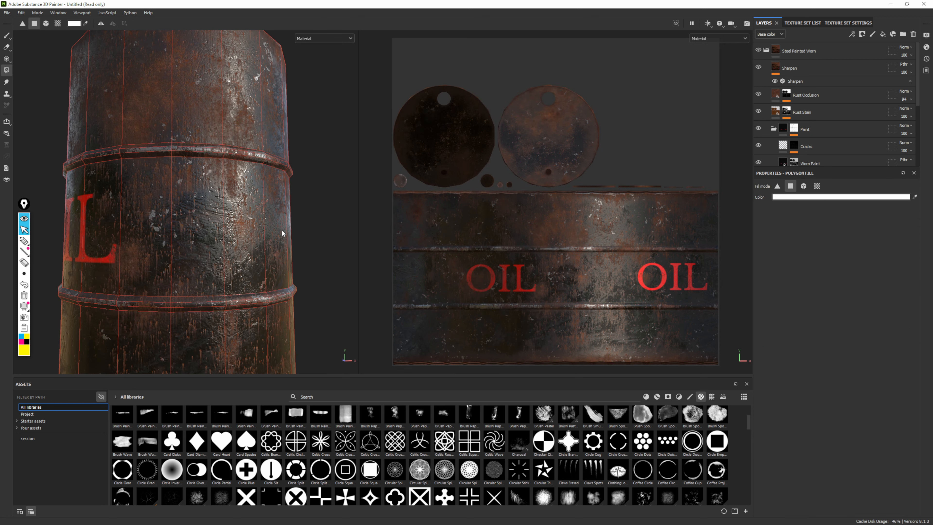
pyautogui.keyDown('alt'); pyautogui.moveTo(211, 223); pyautogui.dragTo(341, 223); pyautogui.keyUp('alt')
pyautogui.scroll(-3, 179, 181)
pyautogui.keyDown('alt'); pyautogui.moveTo(179, 181); pyautogui.dragTo(287, 198, button='middle'); pyautogui.keyUp('alt')
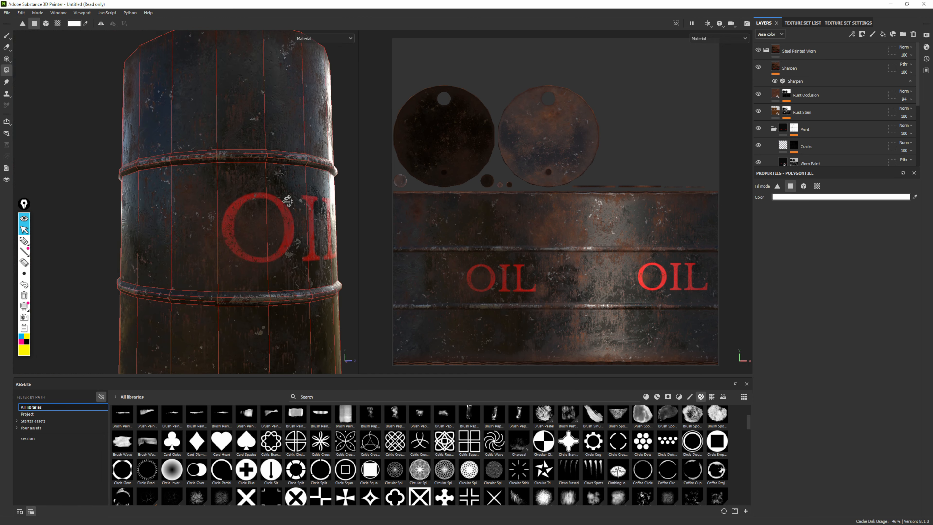
pyautogui.keyDown('alt'); pyautogui.moveTo(154, 216); pyautogui.dragTo(250, 223); pyautogui.keyUp('alt')
pyautogui.scroll(-3, 147, 184)
pyautogui.keyDown('alt'); pyautogui.moveTo(138, 180); pyautogui.dragTo(214, 183, button='middle'); pyautogui.keyUp('alt')
pyautogui.keyDown('alt'); pyautogui.moveTo(214, 183); pyautogui.dragTo(355, 192); pyautogui.keyUp('alt')
pyautogui.scroll(-3, 180, 197)
pyautogui.keyDown('alt'); pyautogui.moveTo(178, 197); pyautogui.dragTo(305, 176, button='middle'); pyautogui.keyUp('alt')
pyautogui.keyDown('alt'); pyautogui.moveTo(248, 187); pyautogui.dragTo(269, 188); pyautogui.keyUp('alt')
pyautogui.scroll(5, 269, 189)
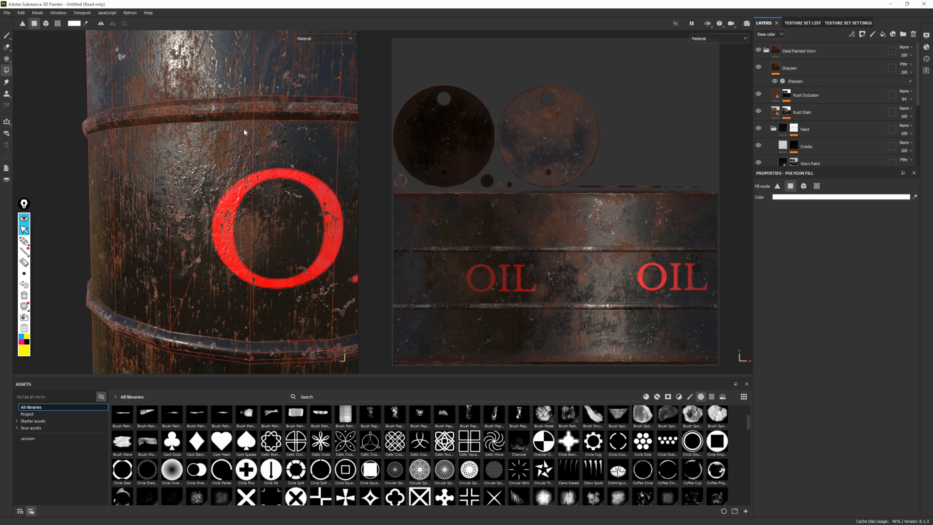
pyautogui.scroll(-5, 256, 260)
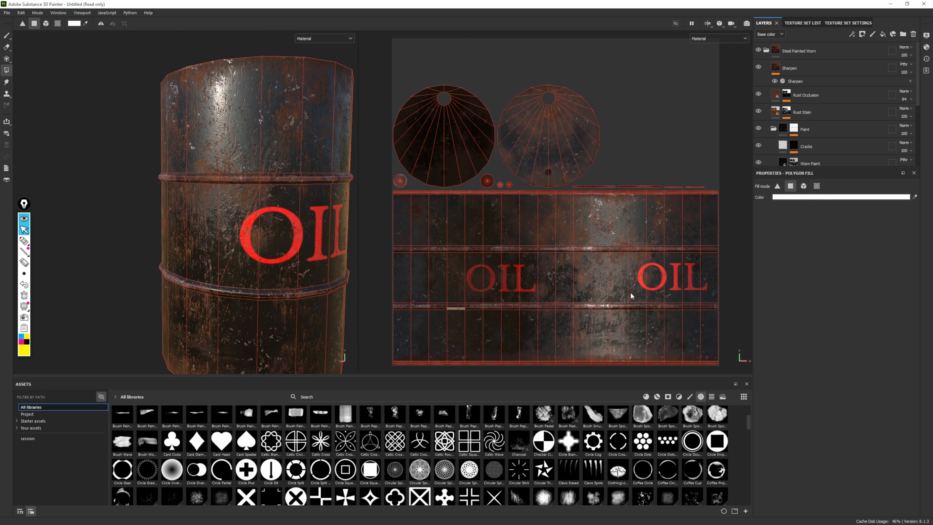
pyautogui.scroll(5, 652, 261)
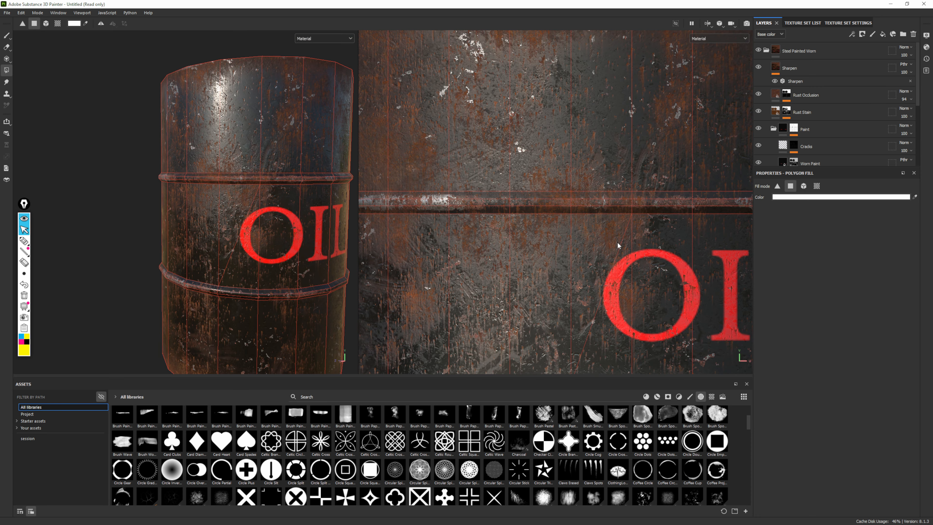
pyautogui.keyDown('alt'); pyautogui.moveTo(177, 101); pyautogui.dragTo(2, 26, button='right'); pyautogui.keyUp('alt')
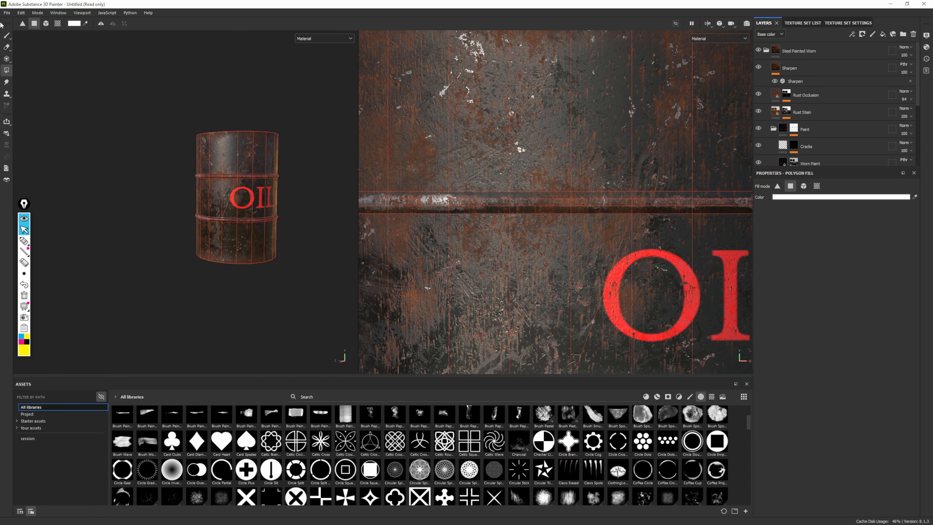
# Return to the Paint tool, show only the 3D view, and examine the red OIL lettering on the drum
pyautogui.click(7, 35)
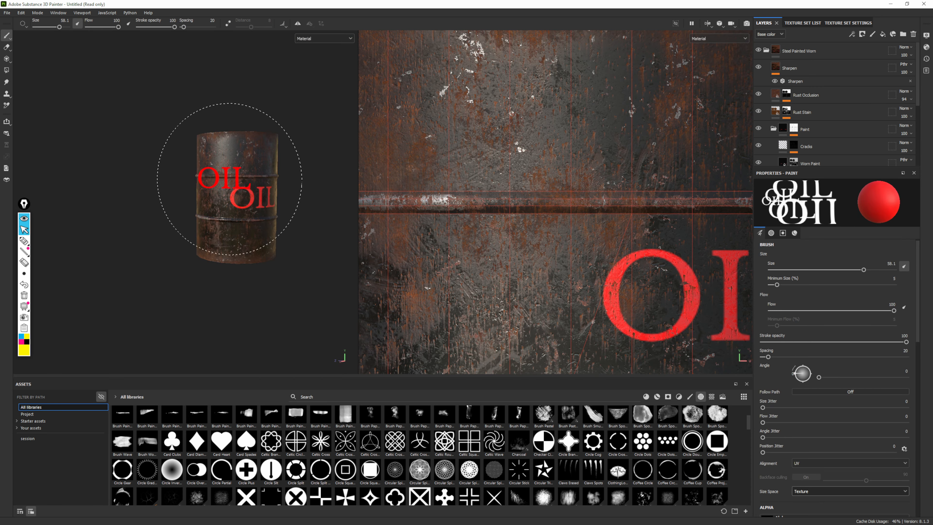
pyautogui.click(707, 25)
pyautogui.click(723, 43)
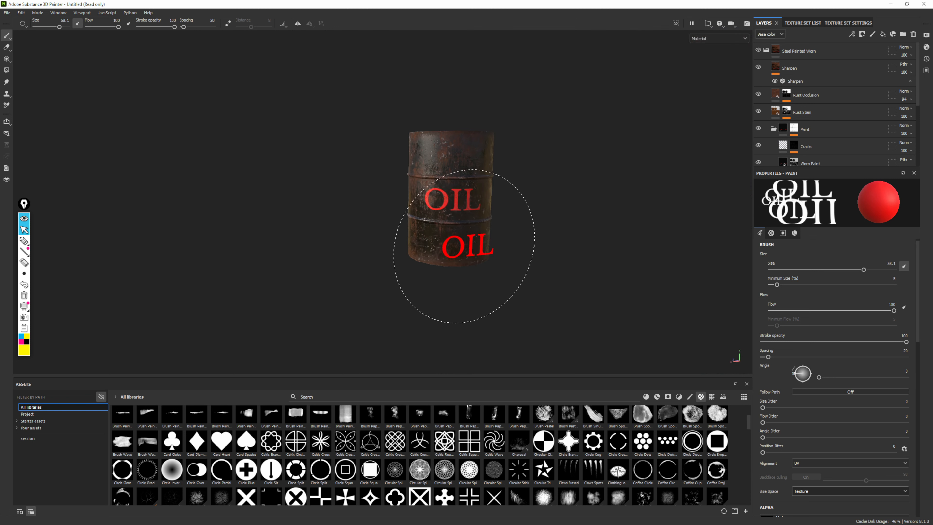
pyautogui.scroll(6, 619, 219)
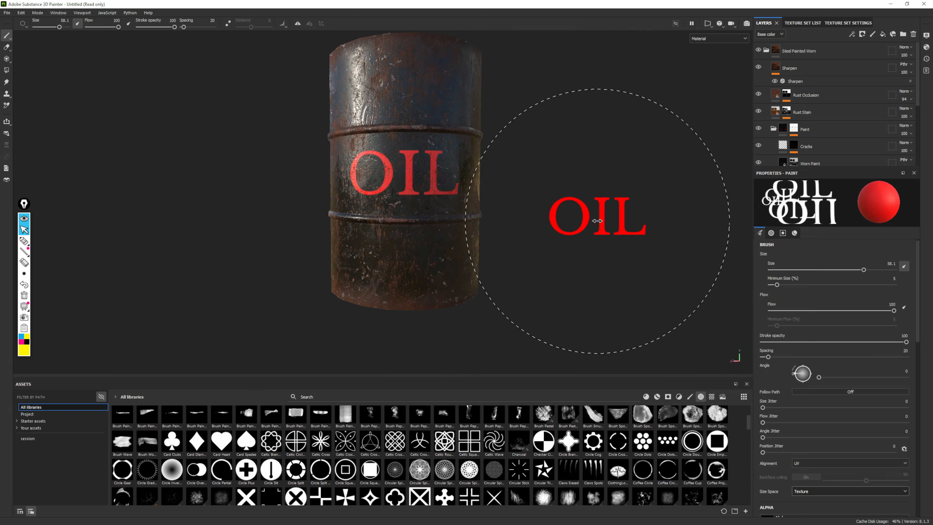
pyautogui.moveTo(597, 221)
pyautogui.keyDown('shift'); pyautogui.mouseDown(button='right')
pyautogui.moveTo(607, 219)
pyautogui.moveTo(594, 217)
pyautogui.mouseUp(button='right'); pyautogui.keyUp('shift')
pyautogui.keyDown('alt'); pyautogui.moveTo(594, 217); pyautogui.dragTo(601, 218); pyautogui.keyUp('alt')
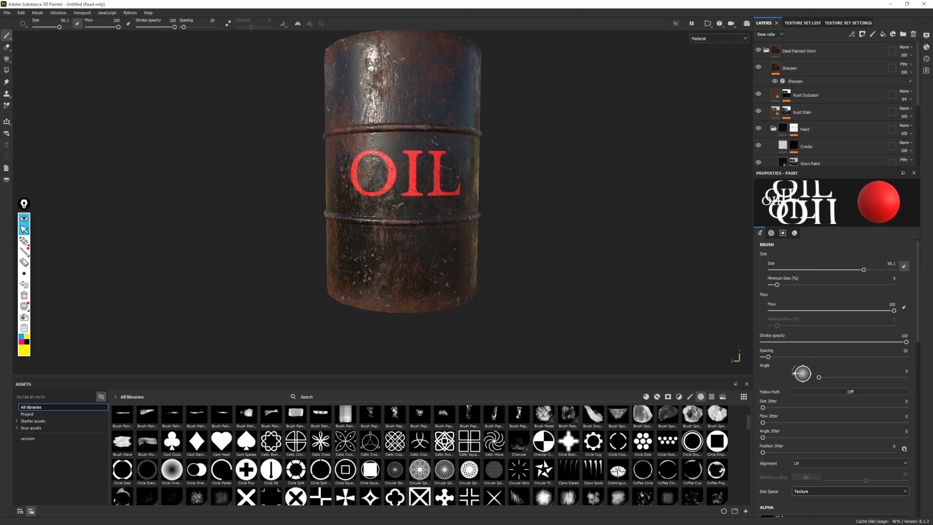
pyautogui.keyDown('alt'); pyautogui.moveTo(601, 217); pyautogui.dragTo(637, 278, button='right'); pyautogui.keyUp('alt')
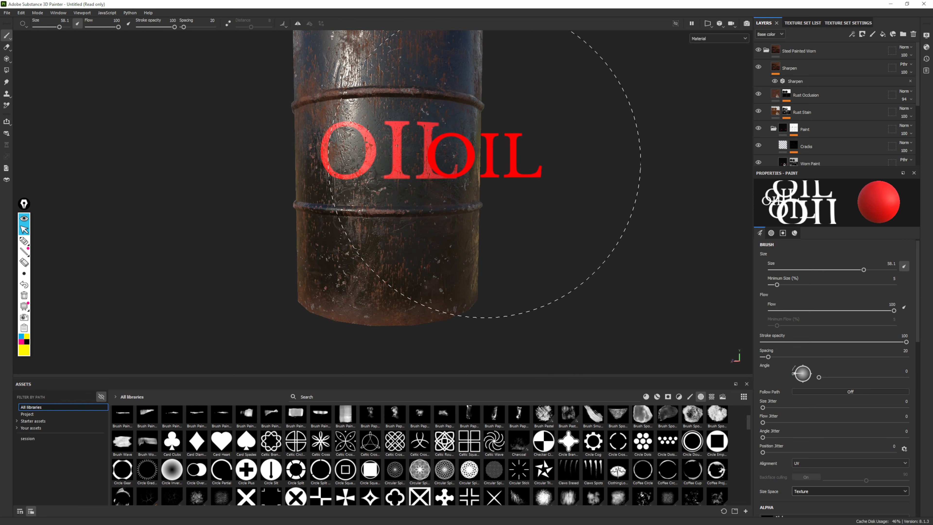
# Show only the 2D view and undo the red OIL stamps on the UV layout's middle band
pyautogui.click(707, 24)
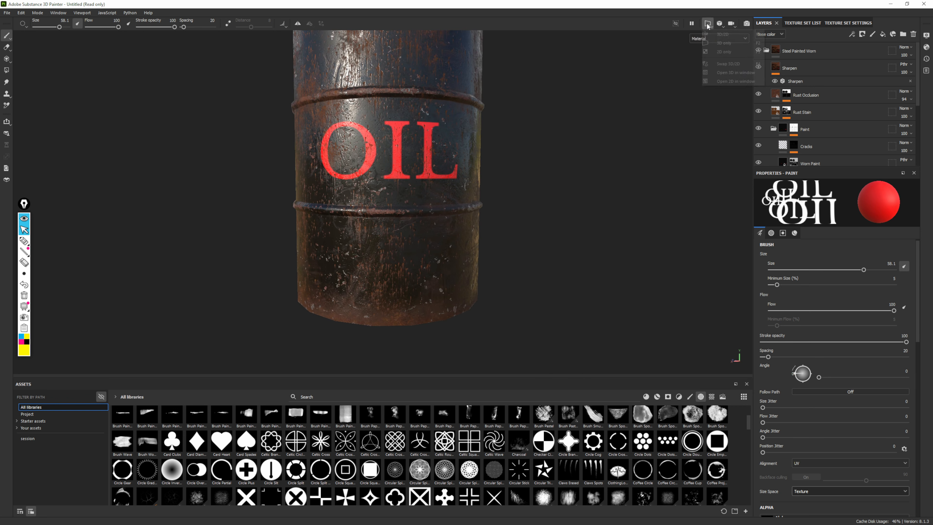
pyautogui.click(724, 51)
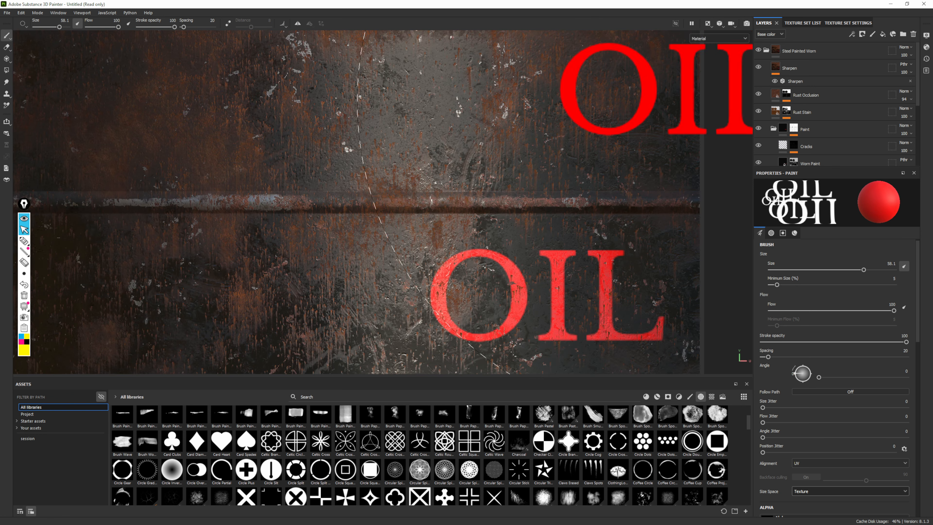
pyautogui.scroll(-4, 364, 198)
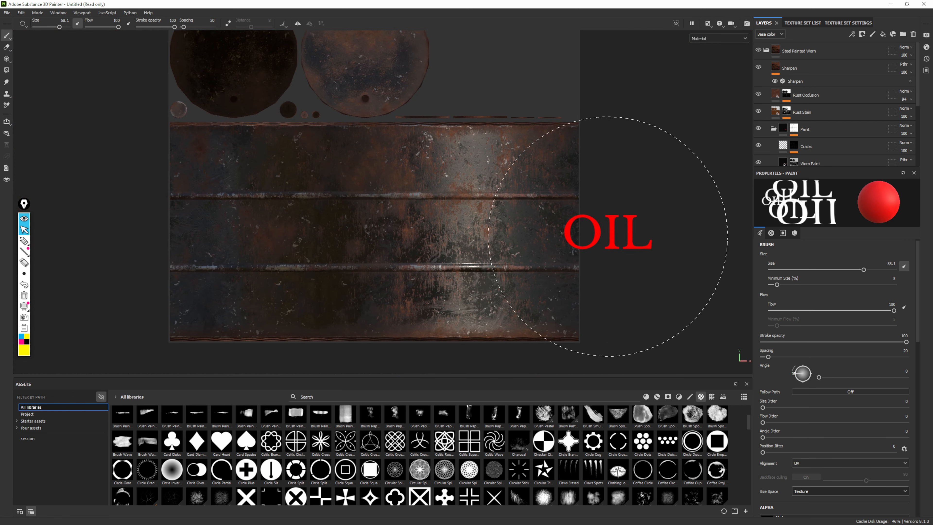
# Set the paint's base color to yellow FFE000 and stamp OIL once at the center of the UV layout's middle band
pyautogui.click(794, 233)
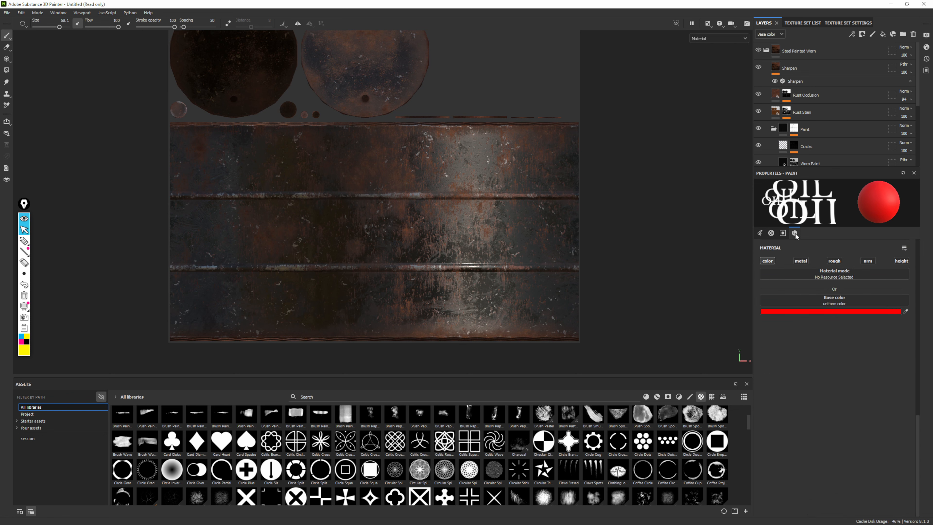
pyautogui.click(808, 311)
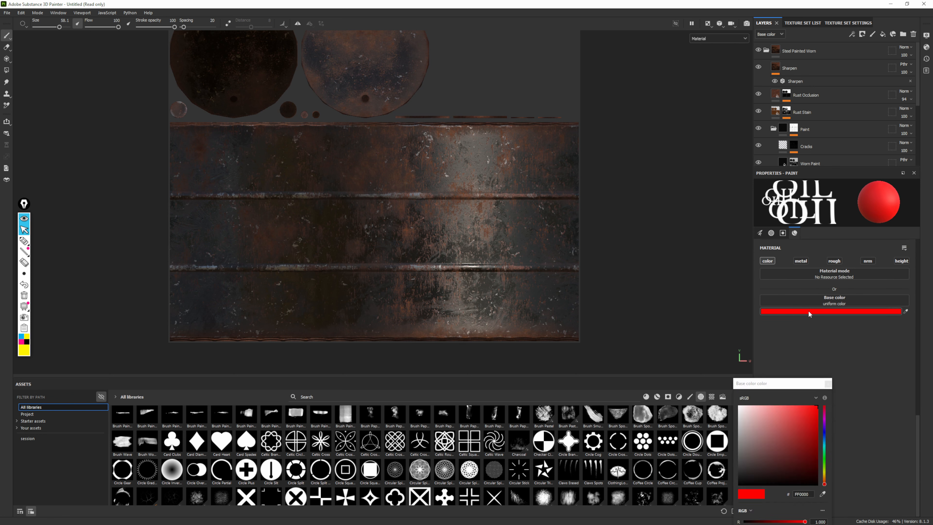
pyautogui.click(825, 476)
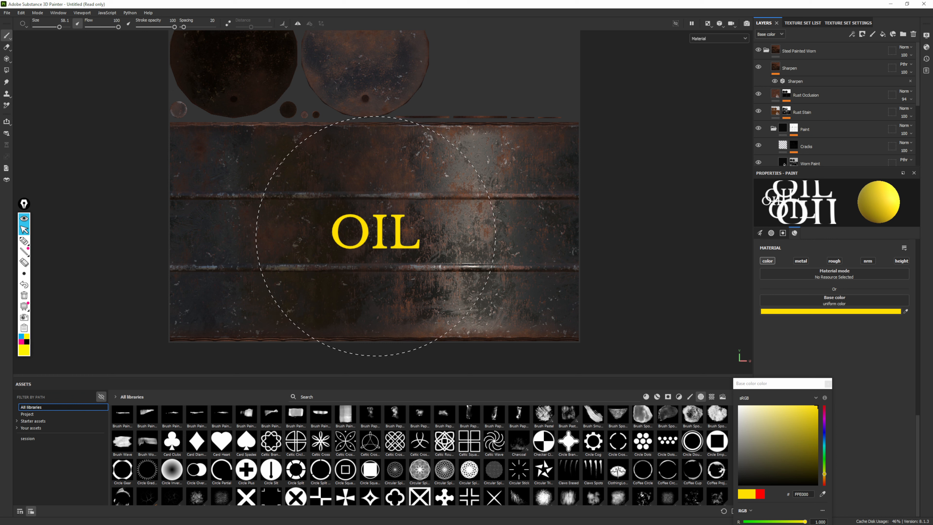
pyautogui.click(376, 236)
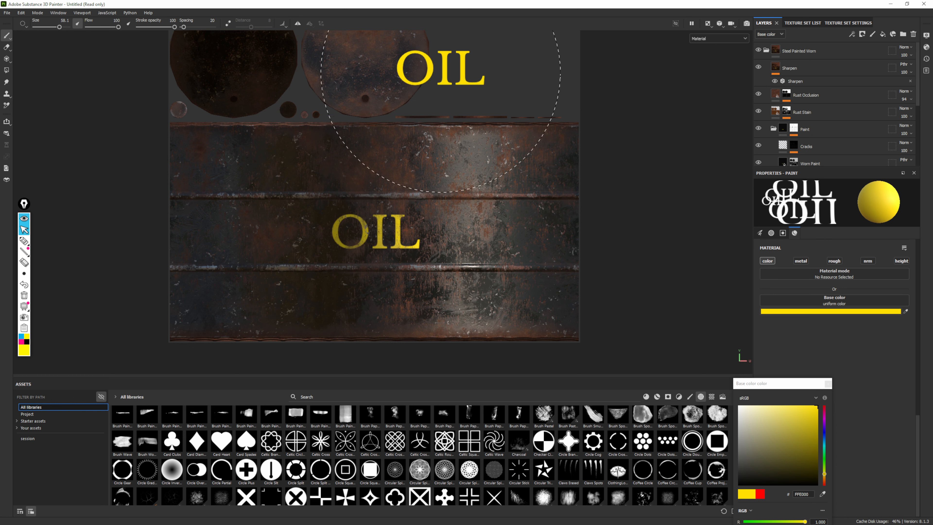
# Show only the 3D view, close the color picker, and examine the yellow OIL stamp on the drum
pyautogui.click(708, 24)
pyautogui.click(722, 49)
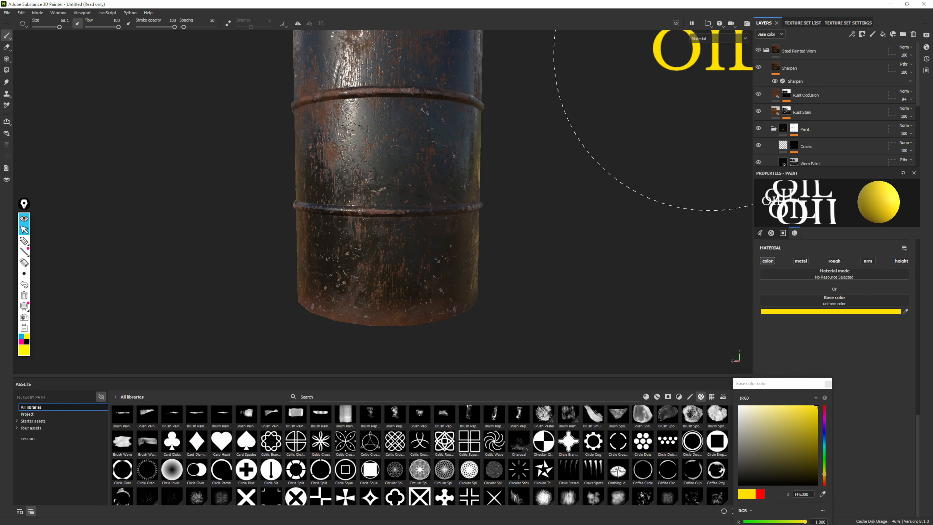
pyautogui.keyDown('alt'); pyautogui.moveTo(509, 151); pyautogui.dragTo(345, 166); pyautogui.keyUp('alt')
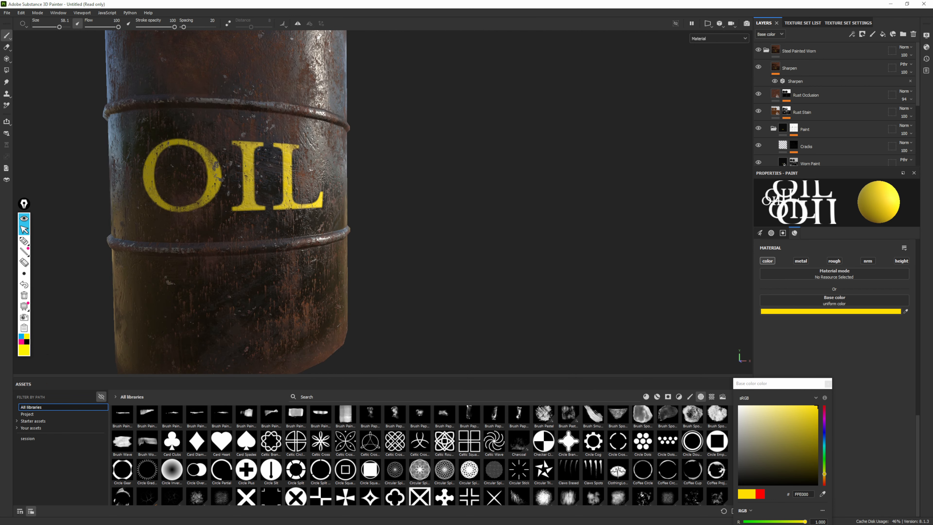
pyautogui.keyDown('alt'); pyautogui.moveTo(346, 166); pyautogui.dragTo(466, 177, button='middle'); pyautogui.keyUp('alt')
pyautogui.keyDown('alt'); pyautogui.moveTo(467, 177); pyautogui.dragTo(426, 233, button='right'); pyautogui.keyUp('alt')
pyautogui.click(828, 383)
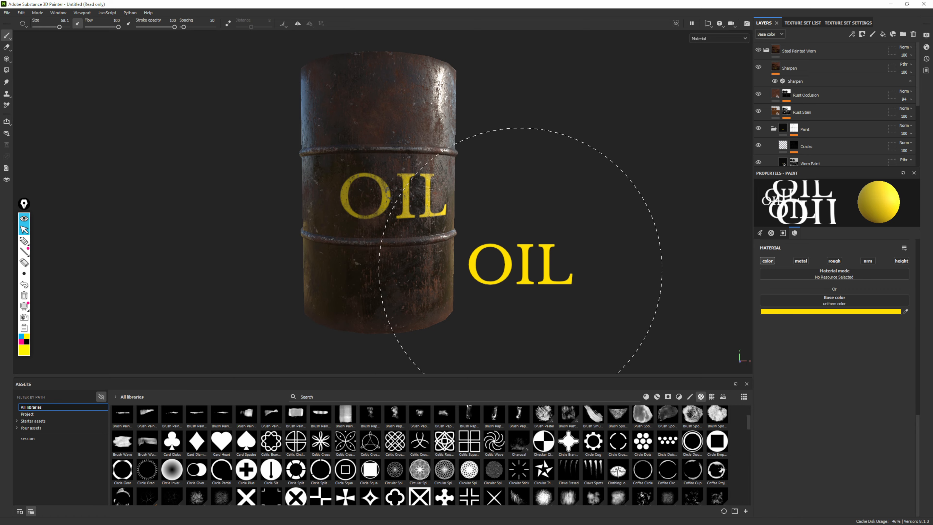
pyautogui.keyDown('alt'); pyautogui.moveTo(520, 269); pyautogui.dragTo(459, 213, button='right'); pyautogui.keyUp('alt')
pyautogui.keyDown('alt'); pyautogui.moveTo(459, 213); pyautogui.dragTo(434, 204); pyautogui.keyUp('alt')
pyautogui.keyDown('alt'); pyautogui.moveTo(433, 204); pyautogui.dragTo(423, 256, button='right'); pyautogui.keyUp('alt')
pyautogui.keyDown('alt'); pyautogui.moveTo(358, 232); pyautogui.dragTo(427, 212, button='middle'); pyautogui.keyUp('alt')
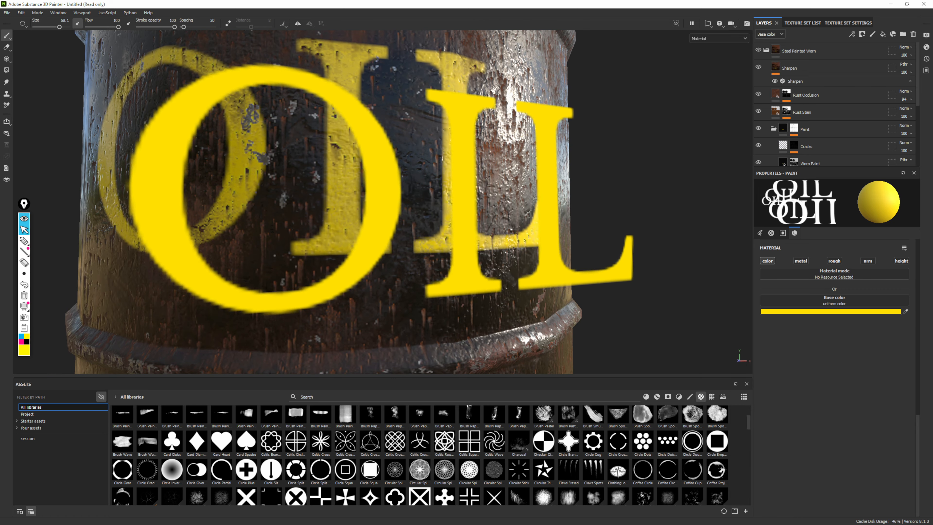
# Reduce the brush size to 4.58 and inspect the yellow OIL lettering up close and from a distance
pyautogui.keyDown('ctrl'); pyautogui.moveTo(428, 212); pyautogui.dragTo(327, 212, button='right'); pyautogui.keyUp('ctrl')
pyautogui.keyDown('alt'); pyautogui.moveTo(461, 263); pyautogui.dragTo(500, 262); pyautogui.keyUp('alt')
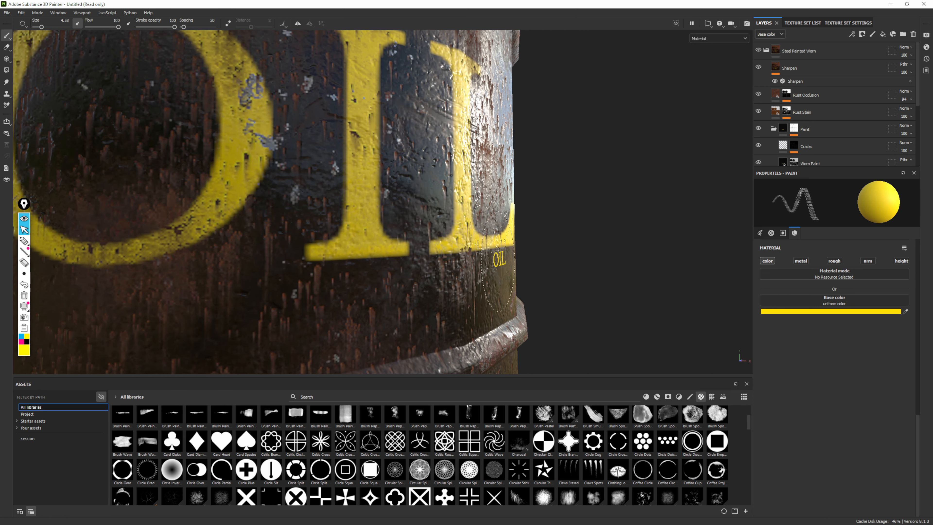
pyautogui.keyDown('alt'); pyautogui.moveTo(500, 262); pyautogui.dragTo(654, 247, button='middle'); pyautogui.keyUp('alt')
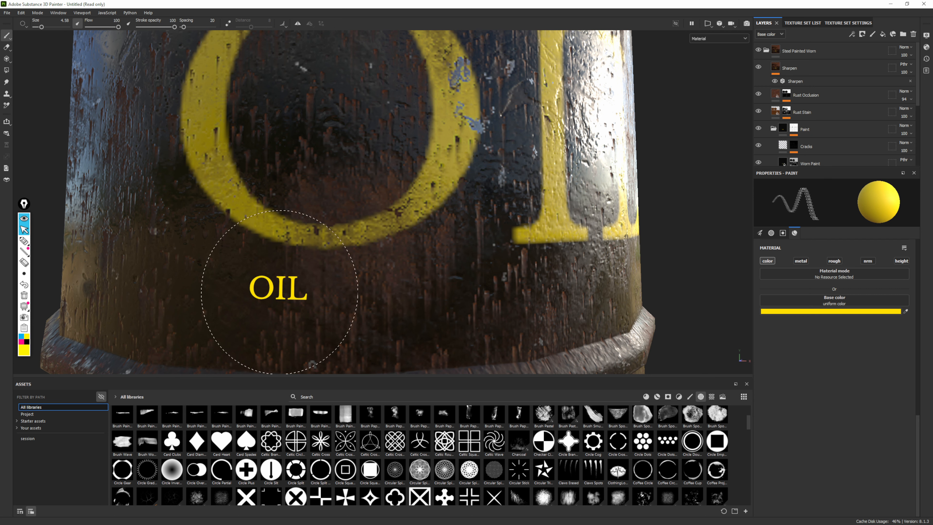
pyautogui.scroll(-3, 488, 173)
pyautogui.keyDown('alt'); pyautogui.moveTo(496, 164); pyautogui.dragTo(374, 203); pyautogui.keyUp('alt')
pyautogui.keyDown('alt'); pyautogui.moveTo(374, 203); pyautogui.dragTo(242, 36, button='right'); pyautogui.keyUp('alt')
pyautogui.keyDown('alt'); pyautogui.moveTo(402, 151); pyautogui.dragTo(392, 156, button='middle'); pyautogui.keyUp('alt')
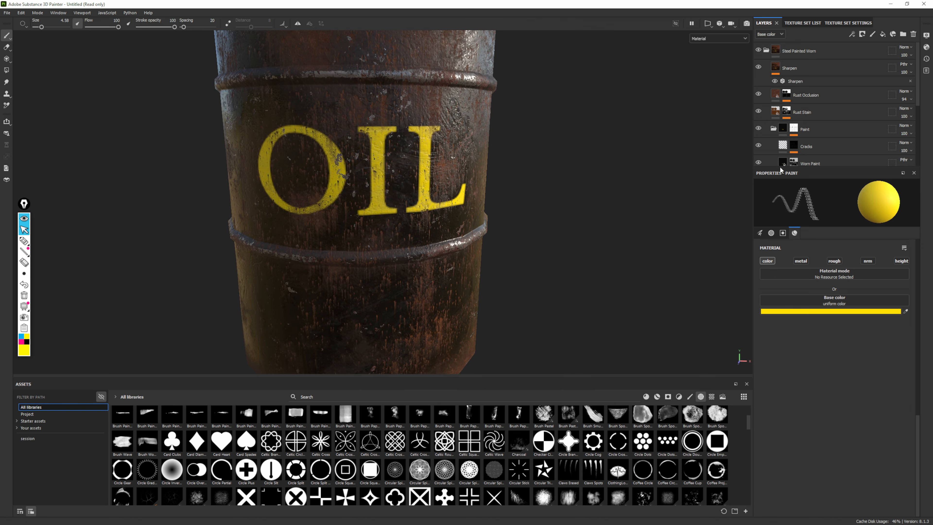
# Enlarge the layer stack area and add a white mask to the Letters layer
pyautogui.moveTo(780, 170); pyautogui.dragTo(765, 265)
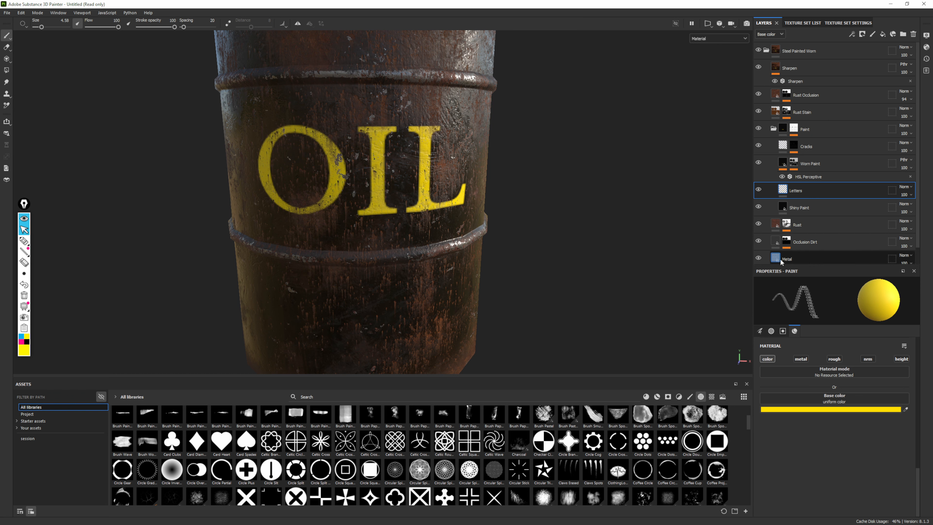
pyautogui.scroll(-1, 842, 199)
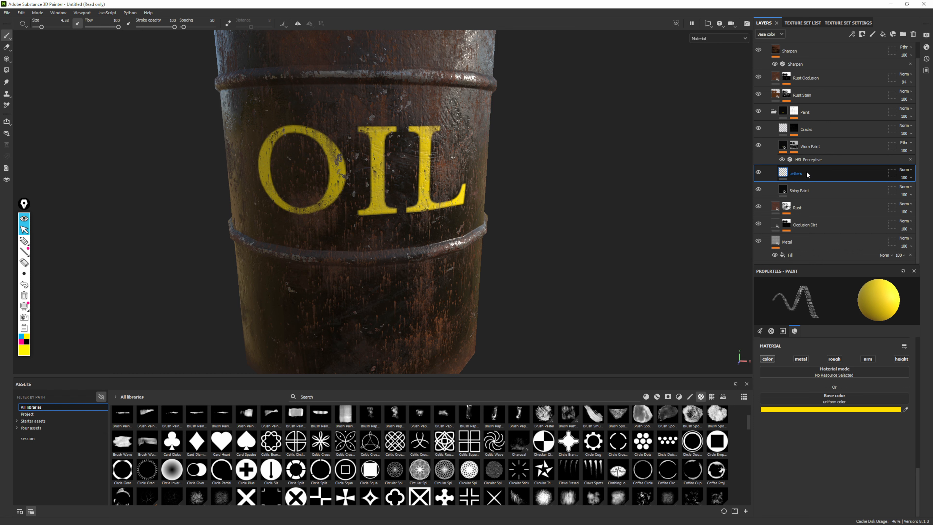
pyautogui.keyDown('alt'); pyautogui.moveTo(538, 215); pyautogui.dragTo(521, 209); pyautogui.keyUp('alt')
pyautogui.keyDown('alt'); pyautogui.moveTo(522, 208); pyautogui.dragTo(493, 133, button='right'); pyautogui.keyUp('alt')
pyautogui.keyDown('alt'); pyautogui.moveTo(509, 222); pyautogui.dragTo(532, 240, button='middle'); pyautogui.keyUp('alt')
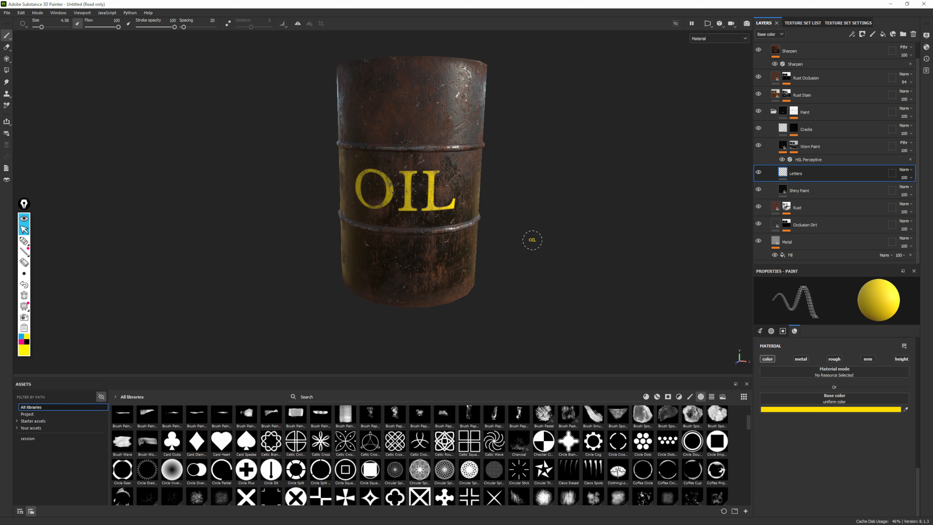
pyautogui.rightClick(794, 172)
pyautogui.click(813, 177)
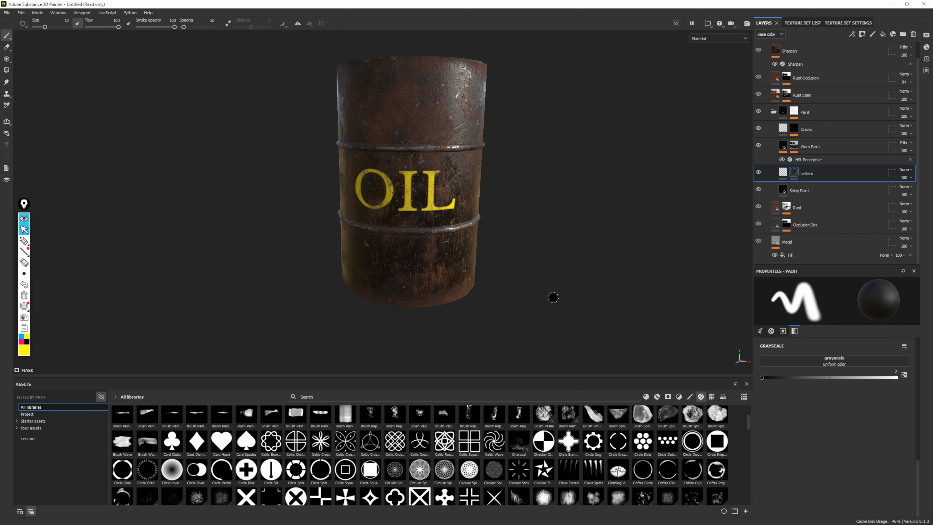
# Add an empty generator to the Letters layer's mask
pyautogui.keyDown('alt'); pyautogui.moveTo(553, 297); pyautogui.dragTo(568, 283); pyautogui.keyUp('alt')
pyautogui.keyDown('alt'); pyautogui.moveTo(433, 235); pyautogui.dragTo(463, 287, button='right'); pyautogui.keyUp('alt')
pyautogui.keyDown('alt'); pyautogui.moveTo(347, 341); pyautogui.dragTo(393, 326, button='middle'); pyautogui.keyUp('alt')
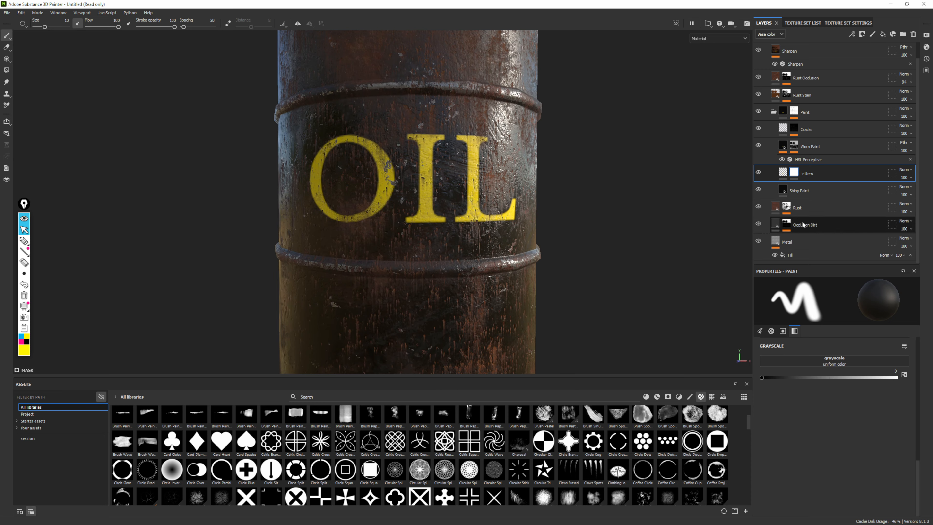
pyautogui.rightClick(796, 172)
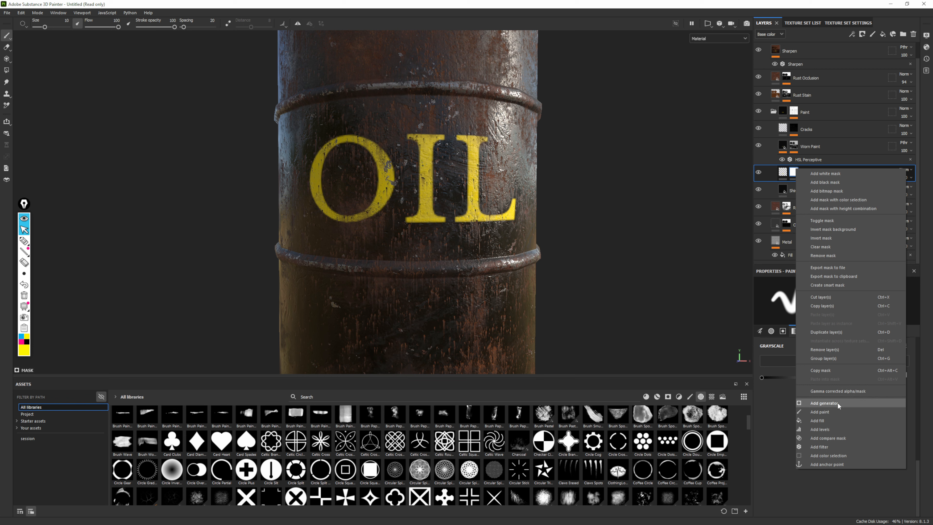
pyautogui.click(829, 403)
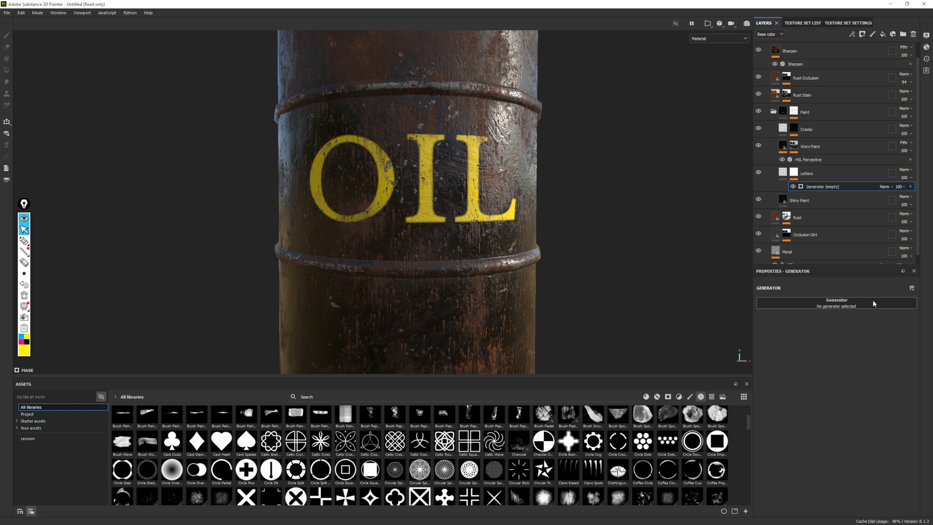
# Assign the Dripping Rust generator to the Letters layer's mask
pyautogui.click(845, 307)
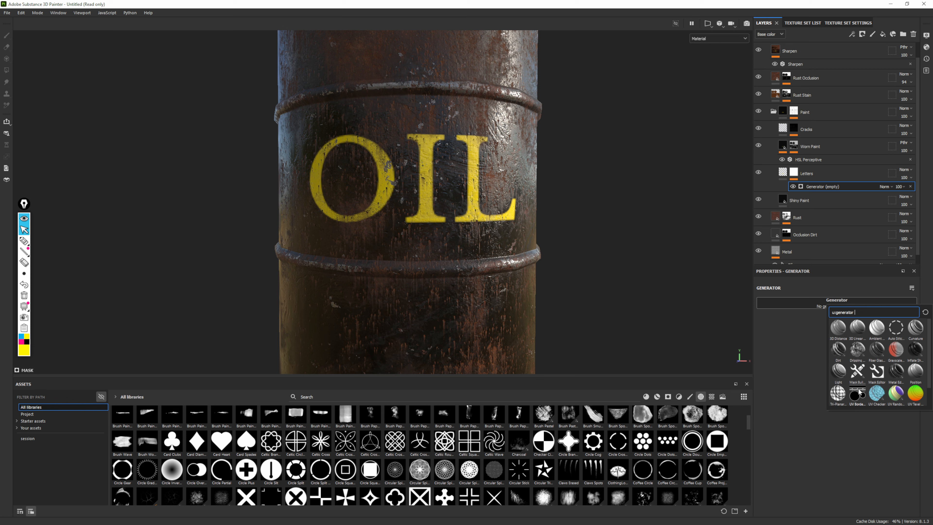
pyautogui.moveTo(854, 350)
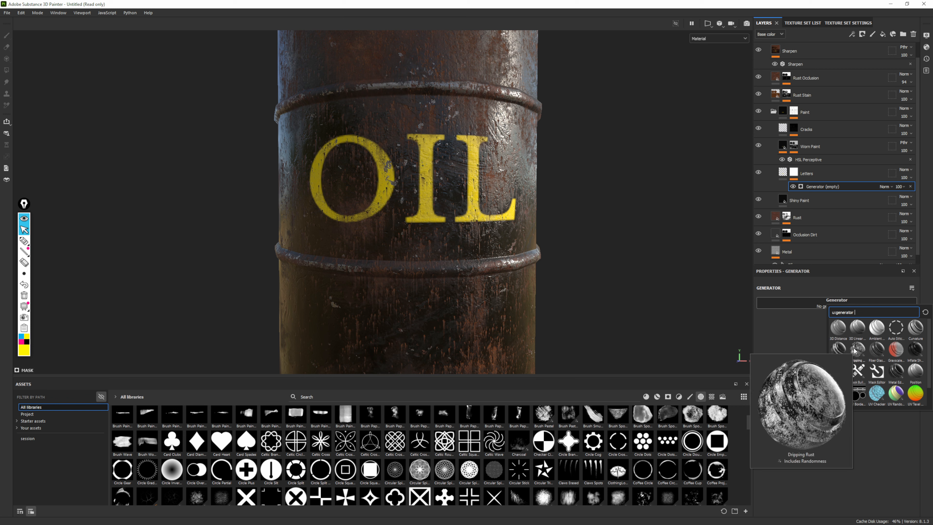
pyautogui.click(854, 350)
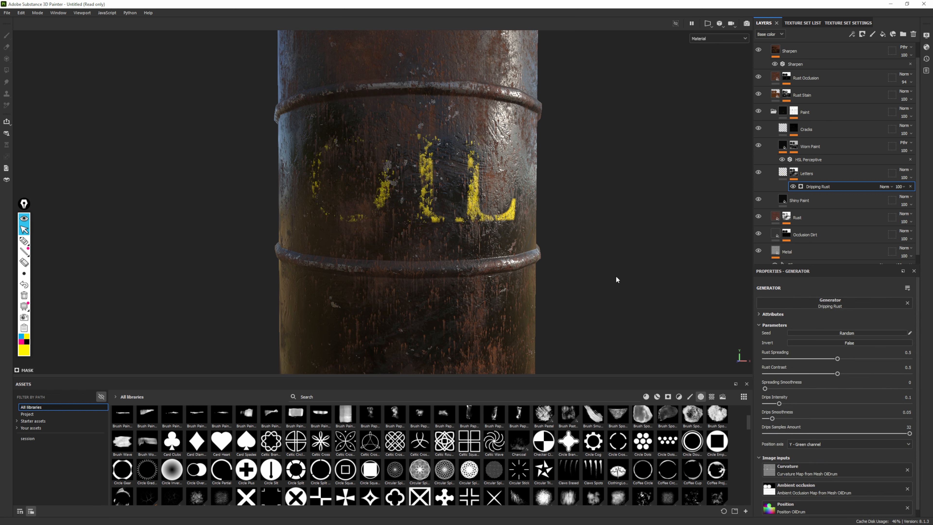
# Set the Dripping Rust generator's Rust Spreading to 0.62 and Rust Contrast to 0.48, and check the worn lettering at a distance
pyautogui.keyDown('alt'); pyautogui.moveTo(617, 279); pyautogui.dragTo(367, 104, button='right'); pyautogui.keyUp('alt')
pyautogui.keyDown('alt'); pyautogui.moveTo(366, 104); pyautogui.dragTo(415, 114); pyautogui.keyUp('alt')
pyautogui.keyDown('alt'); pyautogui.moveTo(415, 114); pyautogui.dragTo(603, 235, button='right'); pyautogui.keyUp('alt')
pyautogui.keyDown('alt'); pyautogui.moveTo(603, 236); pyautogui.dragTo(621, 246); pyautogui.keyUp('alt')
pyautogui.keyDown('alt'); pyautogui.moveTo(621, 246); pyautogui.dragTo(695, 315, button='right'); pyautogui.keyUp('alt')
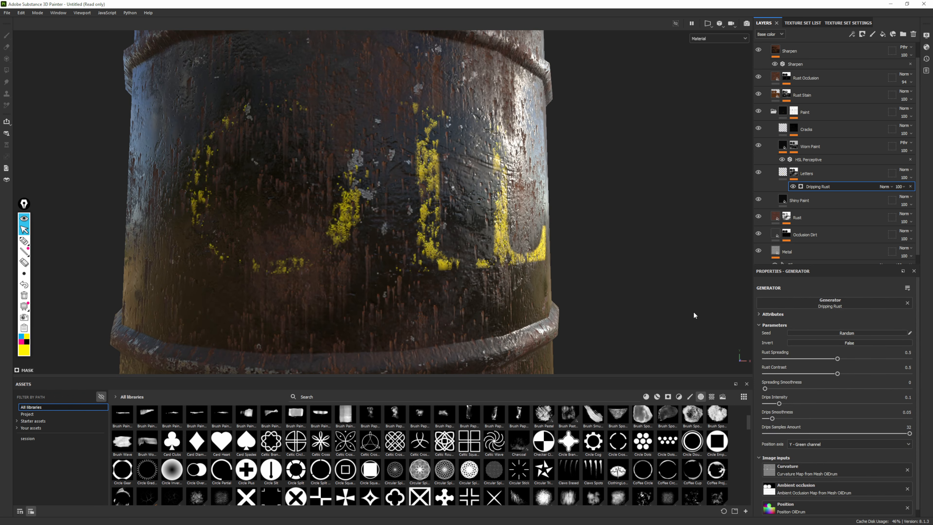
pyautogui.keyDown('alt'); pyautogui.moveTo(695, 315); pyautogui.dragTo(428, 216); pyautogui.keyUp('alt')
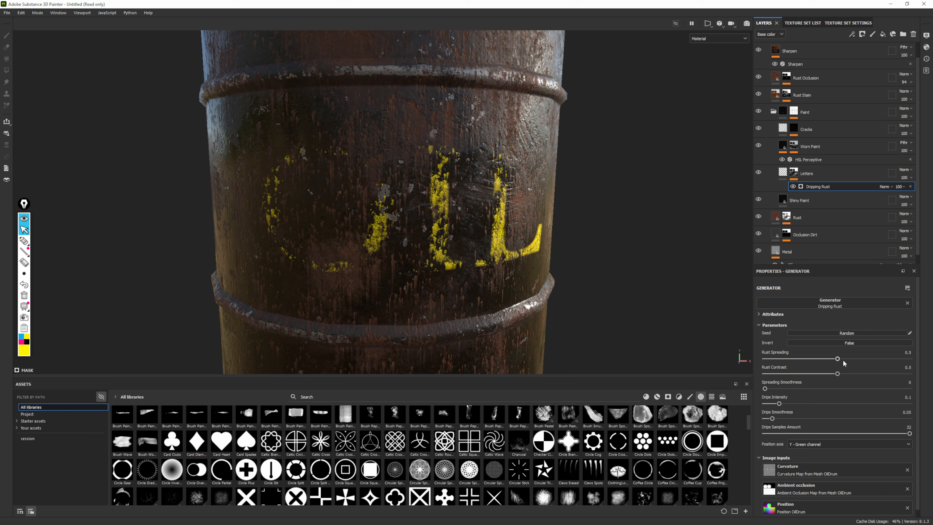
pyautogui.moveTo(837, 360); pyautogui.dragTo(861, 375)
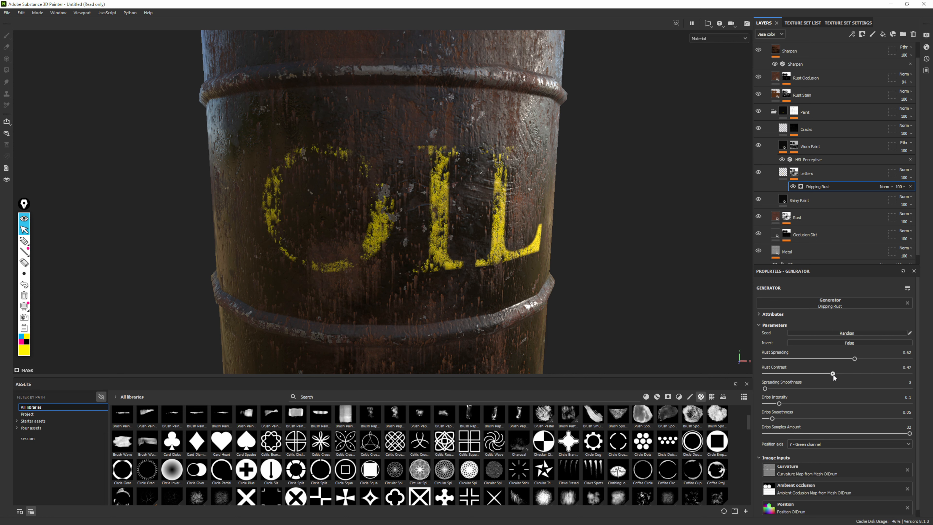
pyautogui.keyDown('alt'); pyautogui.moveTo(514, 206); pyautogui.dragTo(227, 97, button='right'); pyautogui.keyUp('alt')
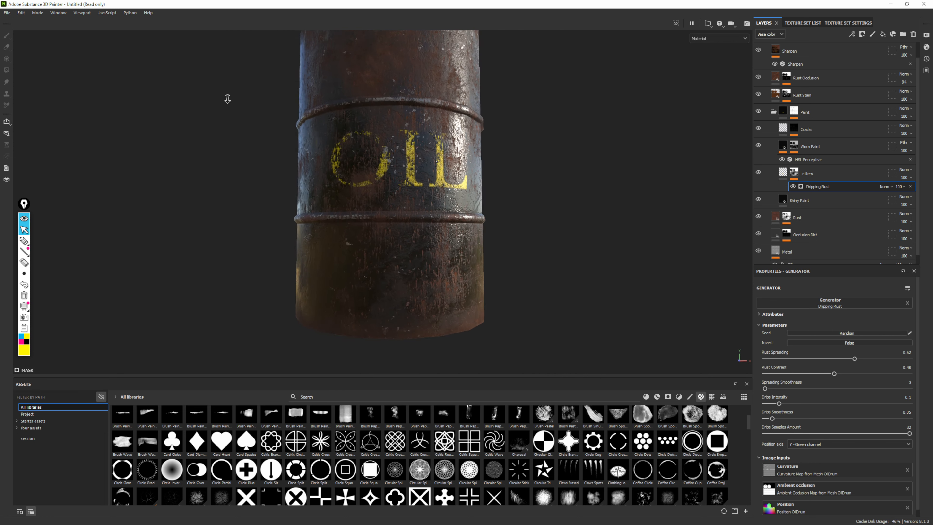
pyautogui.keyDown('alt'); pyautogui.moveTo(437, 180); pyautogui.dragTo(454, 172); pyautogui.keyUp('alt')
pyautogui.keyDown('alt'); pyautogui.moveTo(453, 169); pyautogui.dragTo(484, 220, button='middle'); pyautogui.keyUp('alt')
pyautogui.keyDown('alt'); pyautogui.moveTo(485, 220); pyautogui.dragTo(463, 163, button='right'); pyautogui.keyUp('alt')
pyautogui.keyDown('alt'); pyautogui.moveTo(463, 163); pyautogui.dragTo(478, 167); pyautogui.keyUp('alt')
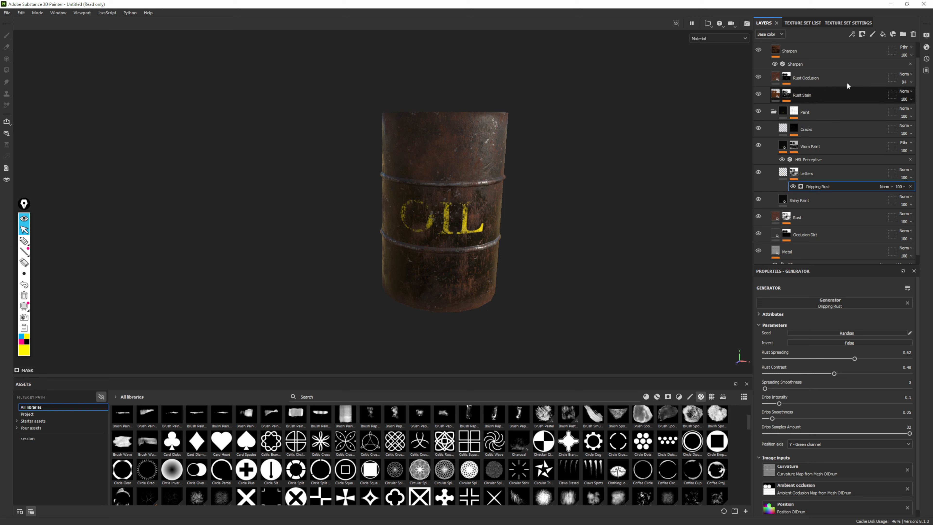
# Add a new paint layer at the top of the stack, above the collapsed Steel Painted Worn folder
pyautogui.scroll(2, 828, 124)
pyautogui.click(767, 50)
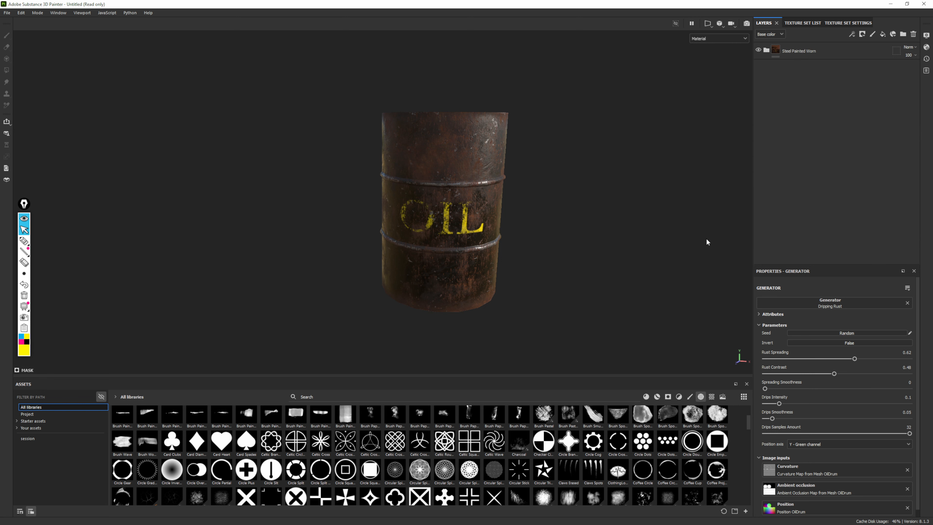
pyautogui.keyDown('alt'); pyautogui.moveTo(507, 170); pyautogui.dragTo(410, 115); pyautogui.keyUp('alt')
pyautogui.keyDown('alt'); pyautogui.moveTo(409, 115); pyautogui.dragTo(363, 99, button='middle'); pyautogui.keyUp('alt')
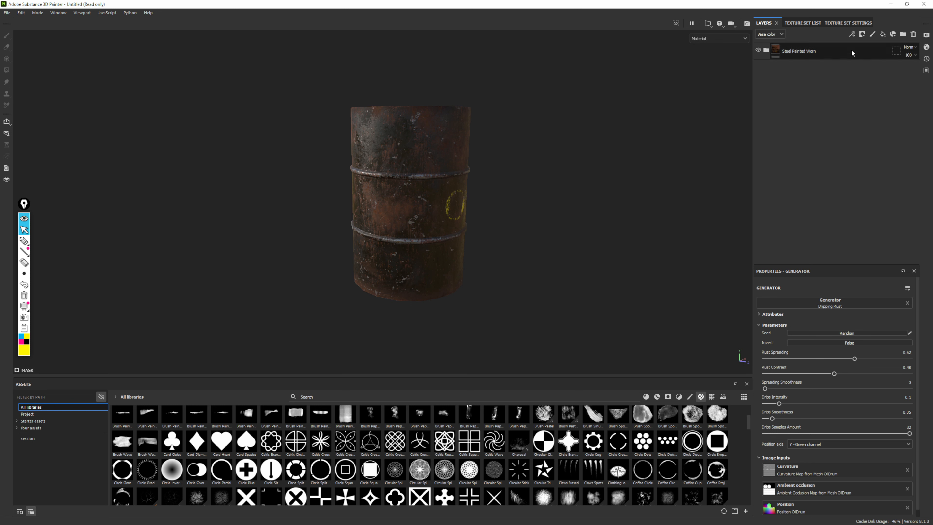
pyautogui.click(873, 34)
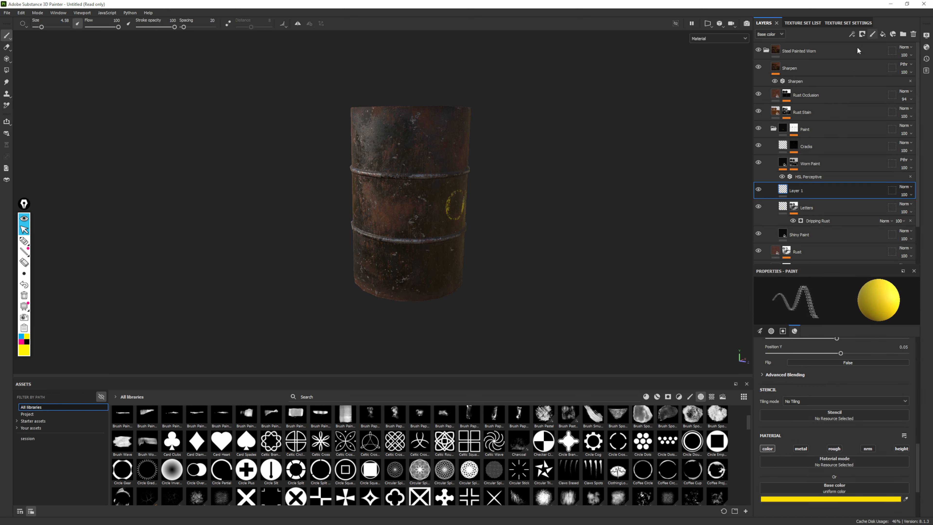
pyautogui.moveTo(841, 191)
pyautogui.mouseDown()
pyautogui.moveTo(815, 56)
pyautogui.moveTo(804, 50)
pyautogui.mouseUp()
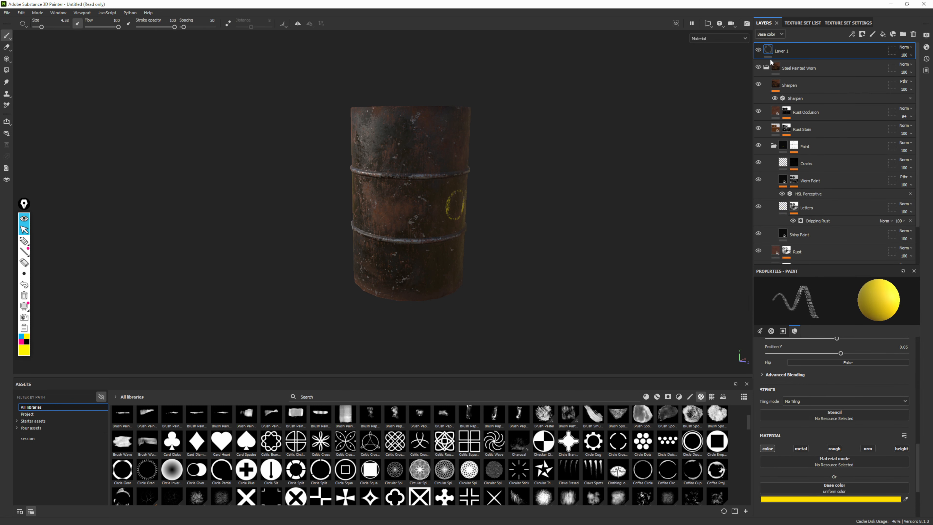
pyautogui.click(767, 67)
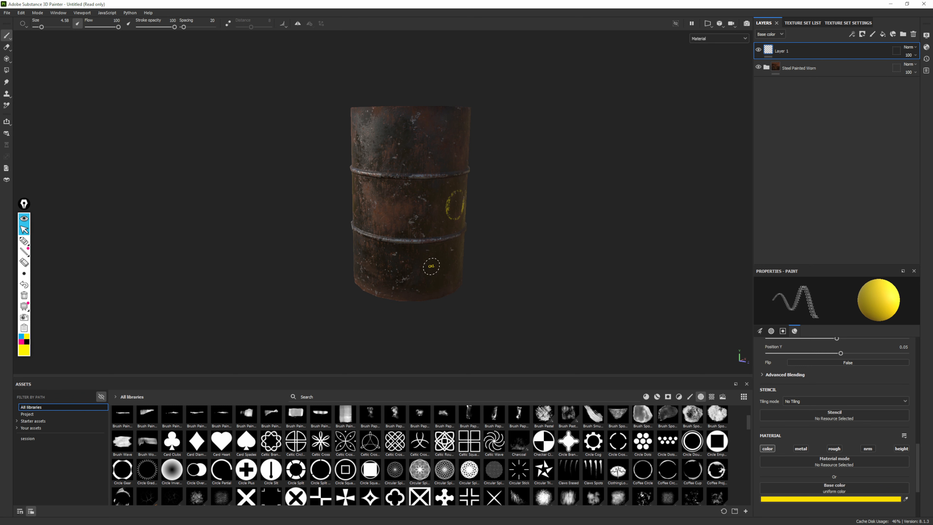
# Try stamping a yellow OIL on the upper part of the drum with brush size 32.27, and undo it
pyautogui.keyDown('ctrl'); pyautogui.moveTo(390, 182); pyautogui.dragTo(437, 182, button='right'); pyautogui.keyUp('ctrl')
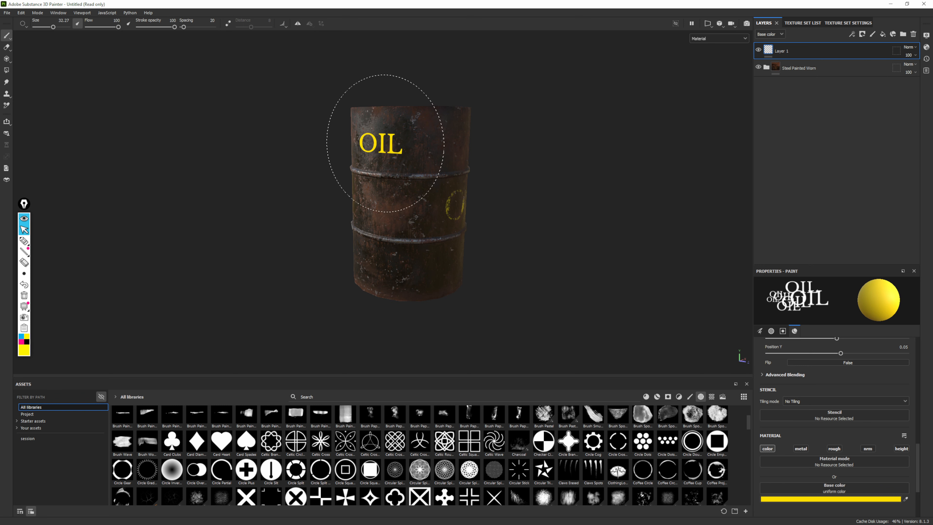
pyautogui.click(385, 143)
pyautogui.hotkey('ctrl', 'z')
# Remove the font alpha from the brush, test a plain yellow stroke down the drum at size 10.76, and undo it
pyautogui.click(772, 332)
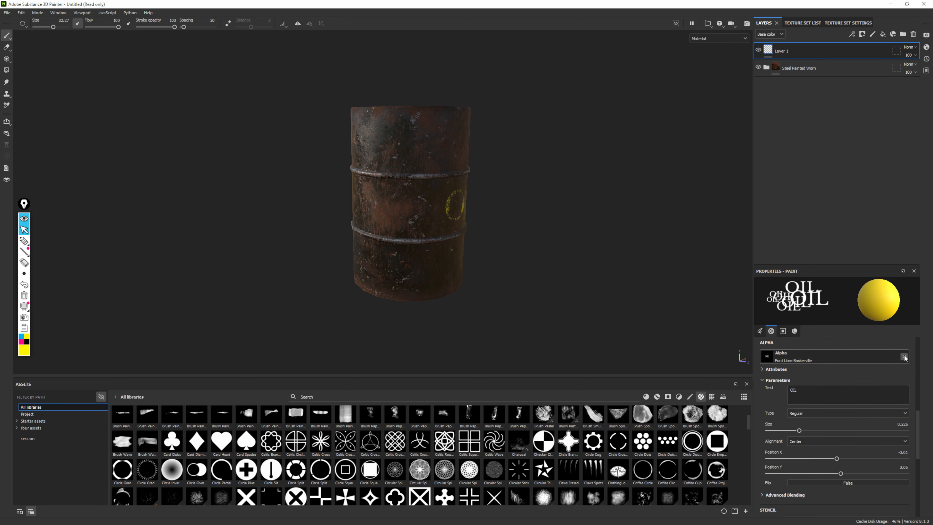
pyautogui.click(905, 357)
pyautogui.keyDown('ctrl'); pyautogui.moveTo(426, 195); pyautogui.dragTo(390, 196, button='right'); pyautogui.keyUp('ctrl')
pyautogui.moveTo(417, 149)
pyautogui.mouseDown()
pyautogui.moveTo(395, 160)
pyautogui.moveTo(403, 231)
pyautogui.mouseUp()
pyautogui.hotkey('ctrl', 'z')
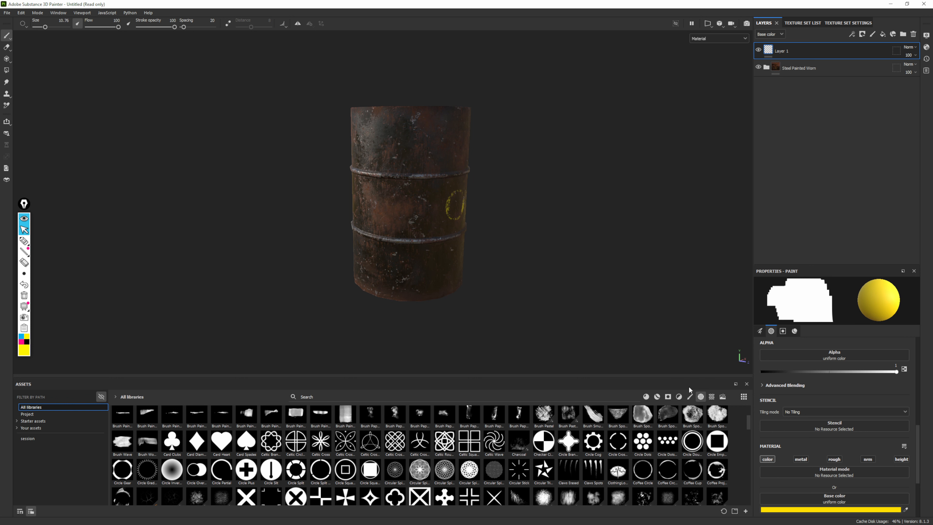
# Show the brush presets in an enlarged asset library and select the Felt Tip Large brush
pyautogui.click(688, 397)
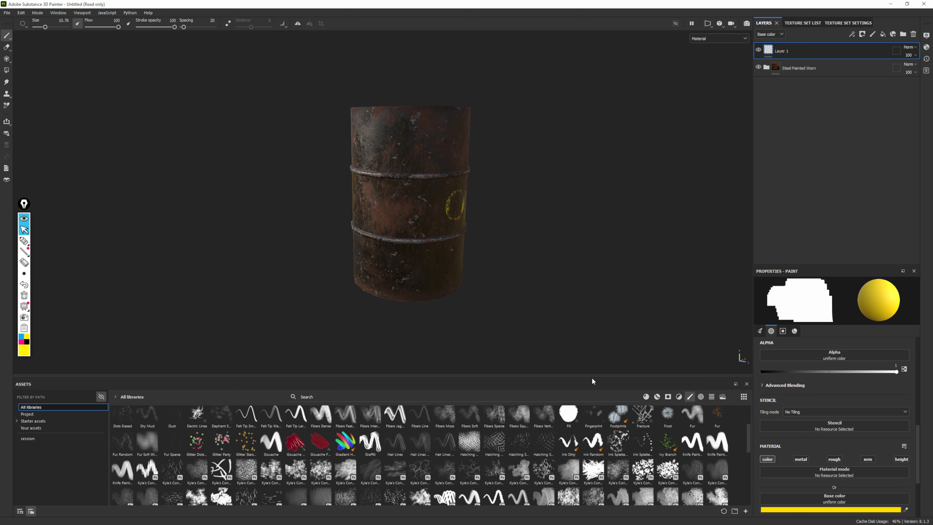
pyautogui.moveTo(590, 377); pyautogui.dragTo(588, 271)
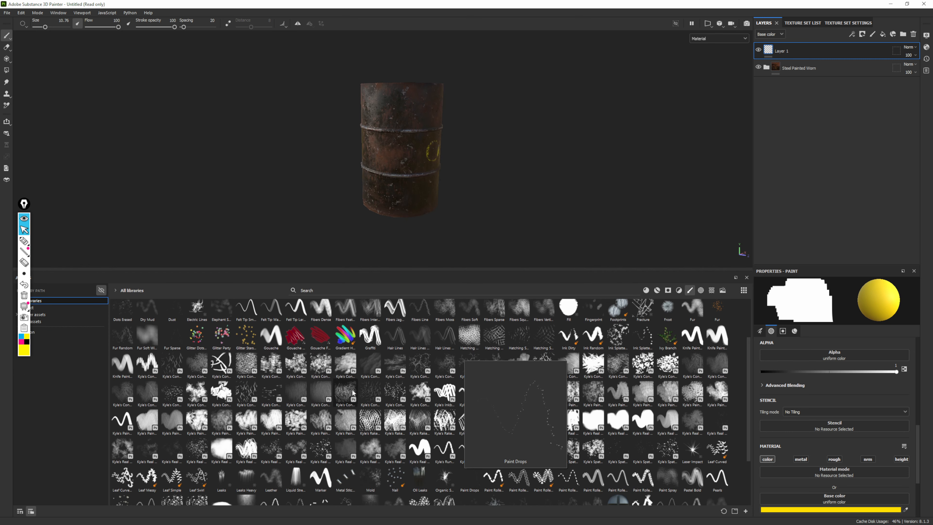
pyautogui.moveTo(351, 392)
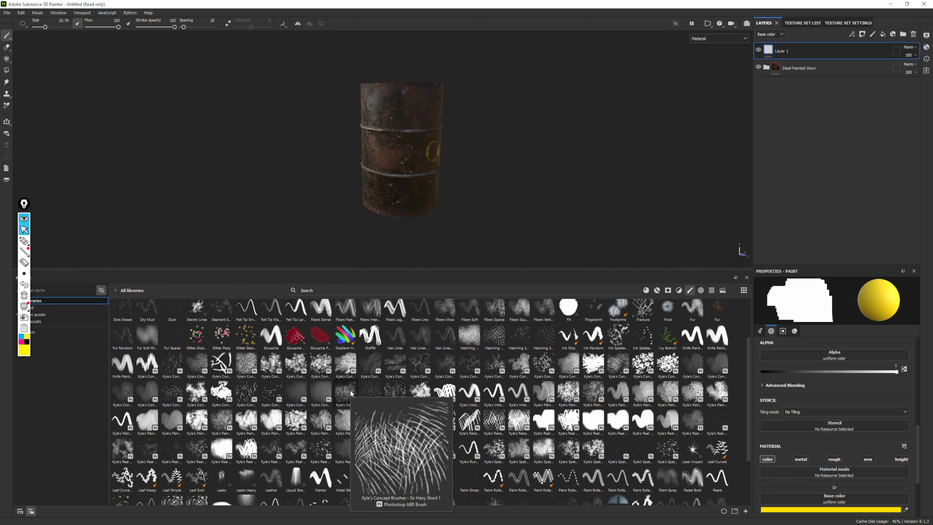
pyautogui.click(299, 310)
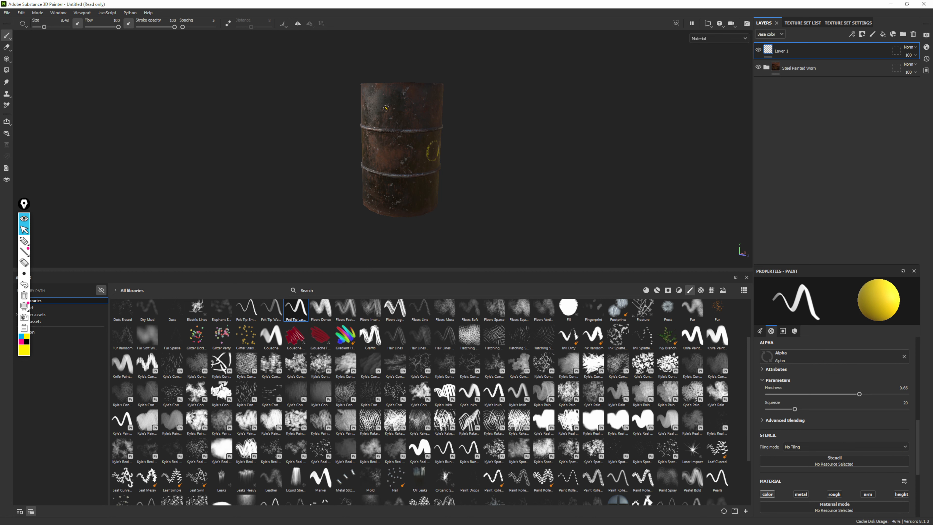
# Try hand-painting the word Hi in yellow on the upper drum with the Felt Tip Large brush, and undo the strokes
pyautogui.keyDown('alt'); pyautogui.moveTo(397, 110); pyautogui.dragTo(522, 256, button='right'); pyautogui.keyUp('alt')
pyautogui.keyDown('alt'); pyautogui.moveTo(522, 256); pyautogui.dragTo(533, 241); pyautogui.keyUp('alt')
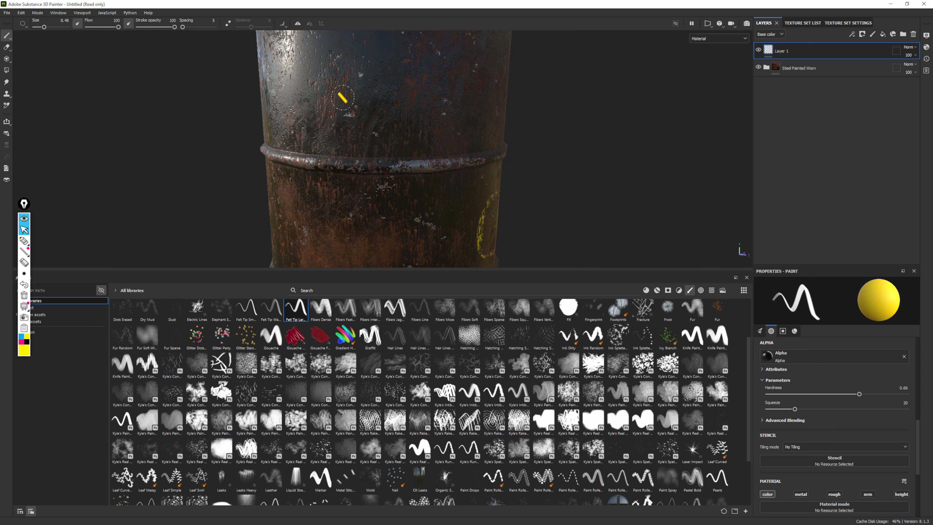
pyautogui.moveTo(343, 57); pyautogui.dragTo(349, 138)
pyautogui.moveTo(372, 55); pyautogui.dragTo(373, 137)
pyautogui.moveTo(332, 109)
pyautogui.mouseDown()
pyautogui.moveTo(371, 92)
pyautogui.moveTo(399, 127)
pyautogui.mouseUp()
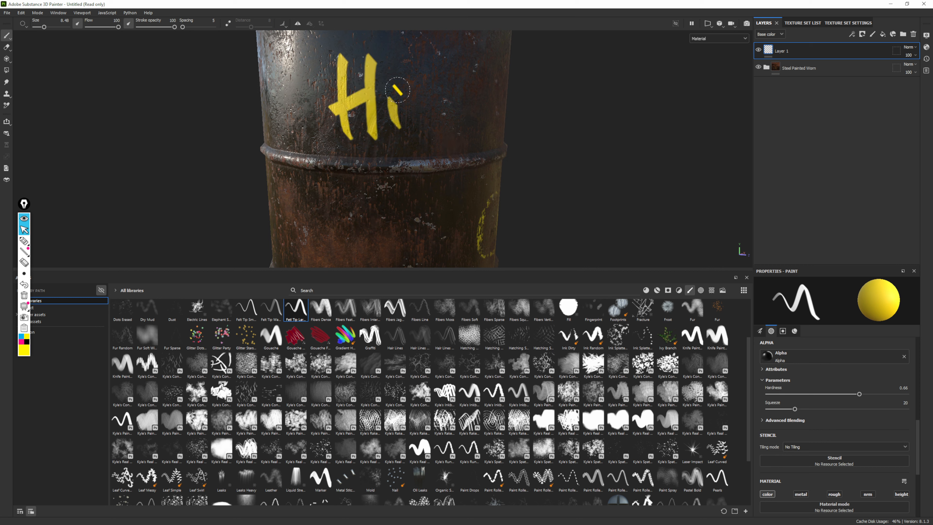
pyautogui.moveTo(391, 78); pyautogui.dragTo(400, 86)
pyautogui.moveTo(548, 183)
pyautogui.keyDown('alt'); pyautogui.mouseDown()
pyautogui.moveTo(558, 125)
pyautogui.moveTo(594, 139)
pyautogui.moveTo(502, 192)
pyautogui.moveTo(549, 173)
pyautogui.moveTo(536, 187)
pyautogui.mouseUp(); pyautogui.keyUp('alt')
pyautogui.hotkey('ctrl', 'z')
pyautogui.hotkey('ctrl', 'z')
pyautogui.hotkey('ctrl', 'z')
pyautogui.hotkey('ctrl', 'z')
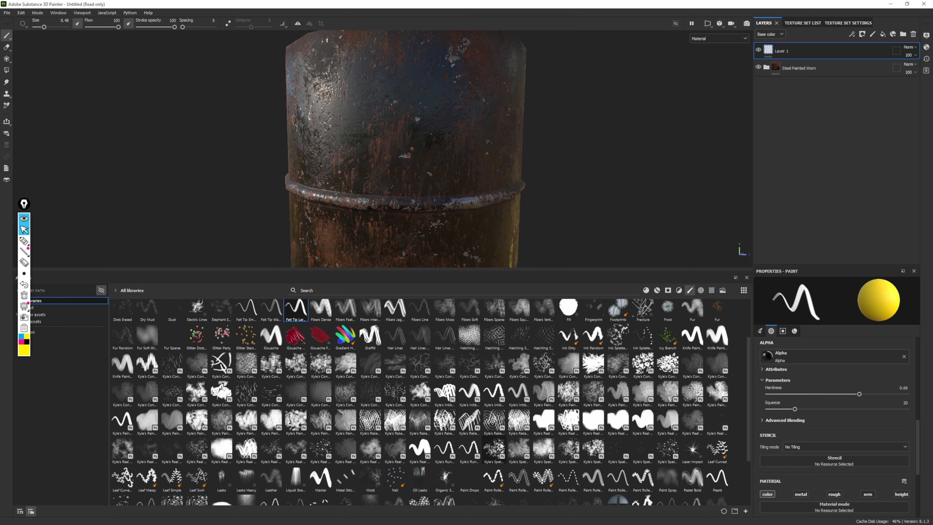
# Try sweeping multi-line yellow strokes across the upper drum with one of Kyle's rake brushes, and undo them
pyautogui.click(469, 421)
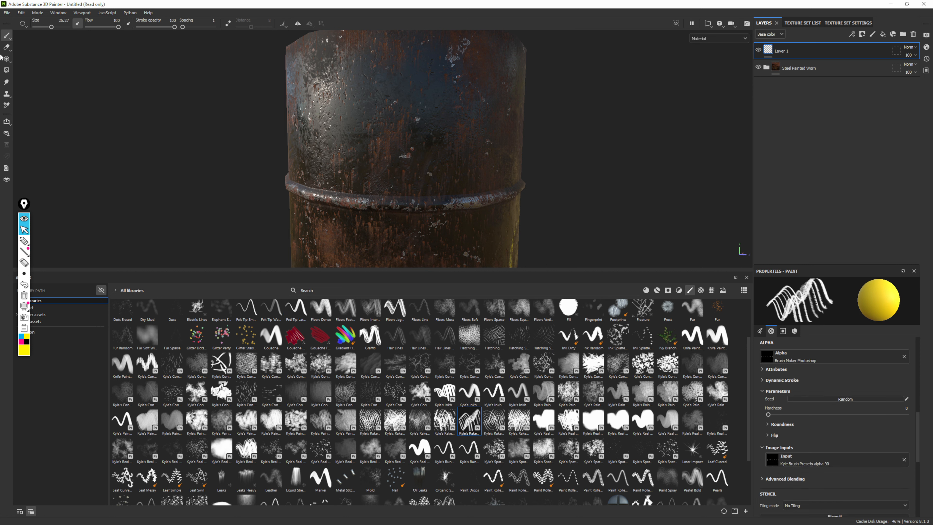
pyautogui.moveTo(329, 70)
pyautogui.mouseDown()
pyautogui.moveTo(397, 66)
pyautogui.moveTo(439, 176)
pyautogui.mouseUp()
pyautogui.moveTo(427, 61)
pyautogui.mouseDown()
pyautogui.moveTo(323, 157)
pyautogui.moveTo(393, 226)
pyautogui.mouseUp()
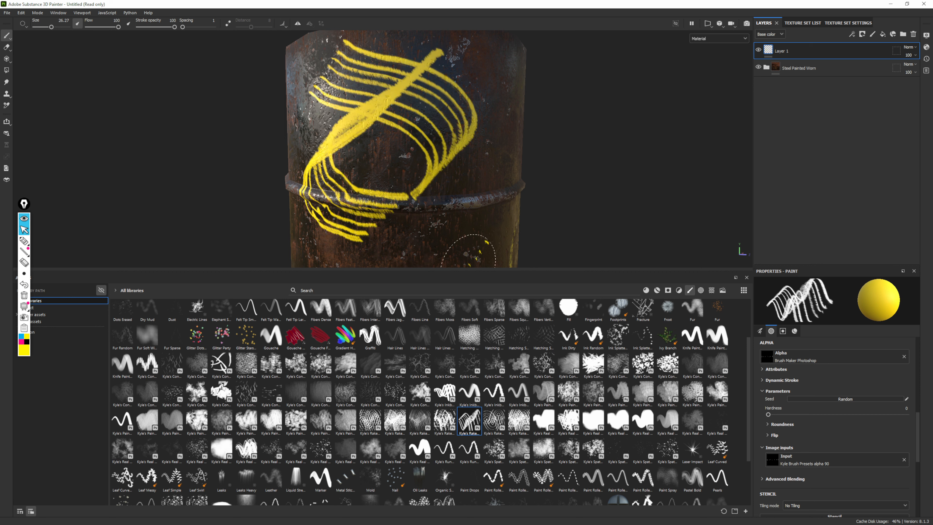
pyautogui.hotkey('ctrl', 'z')
pyautogui.hotkey('ctrl', 'z')
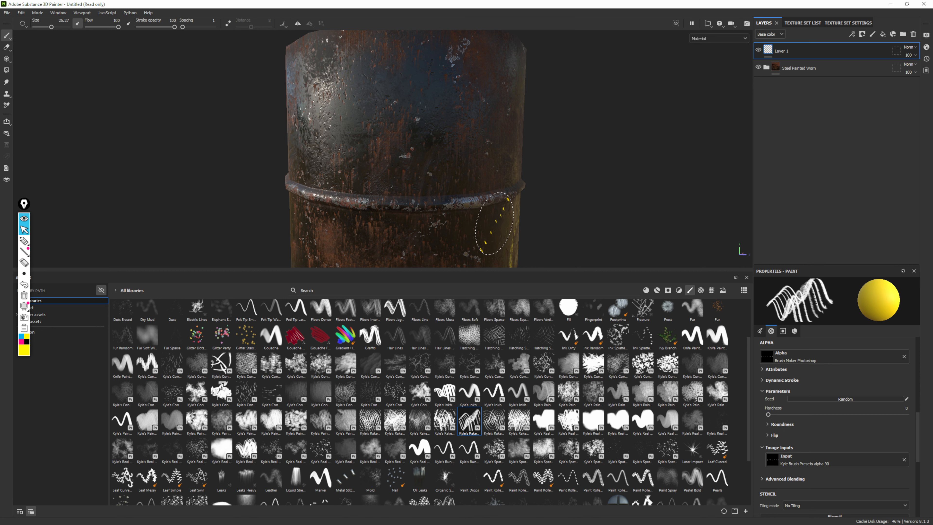
# Try painting an S-shaped rainbow stroke across the upper drum with the gradient brush, and undo it
pyautogui.scroll(2, 445, 380)
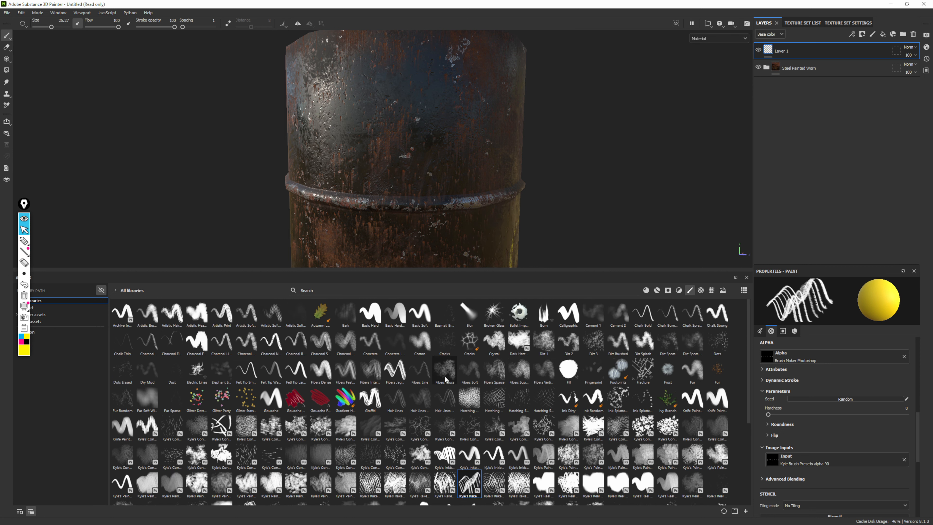
pyautogui.click(345, 399)
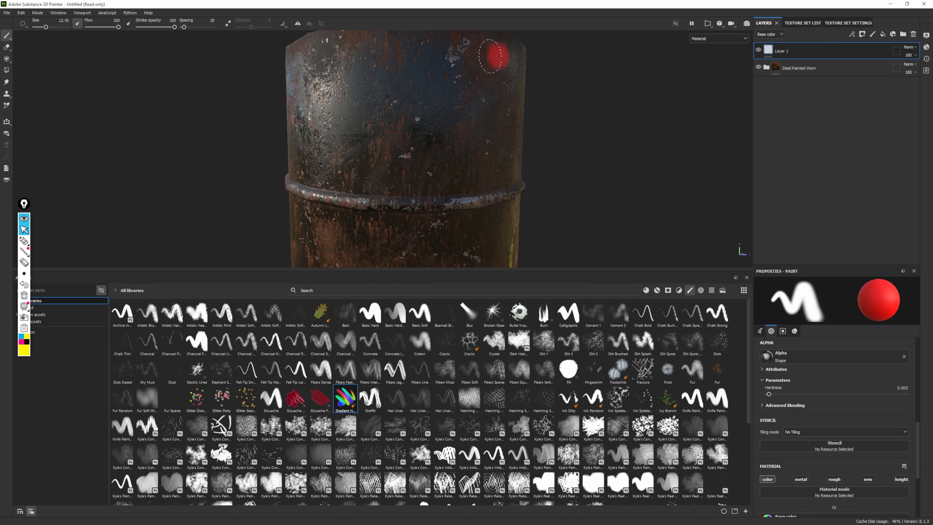
pyautogui.moveTo(494, 56)
pyautogui.mouseDown()
pyautogui.moveTo(358, 60)
pyautogui.moveTo(331, 103)
pyautogui.moveTo(371, 126)
pyautogui.moveTo(460, 128)
pyautogui.moveTo(505, 154)
pyautogui.moveTo(437, 179)
pyautogui.moveTo(298, 173)
pyautogui.mouseUp()
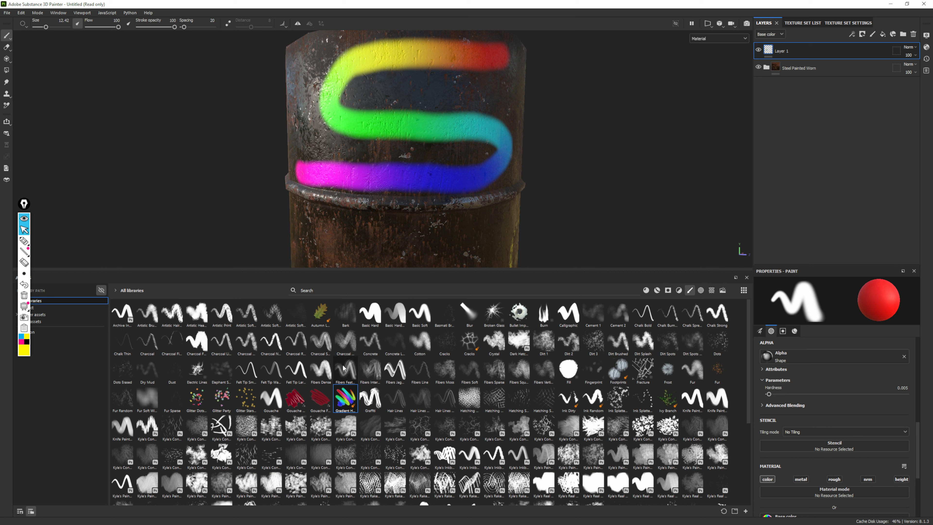
pyautogui.hotkey('ctrl', 'z')
# Select the bullet impact brush and try stamping three bullet holes on the upper part of the drum
pyautogui.click(520, 316)
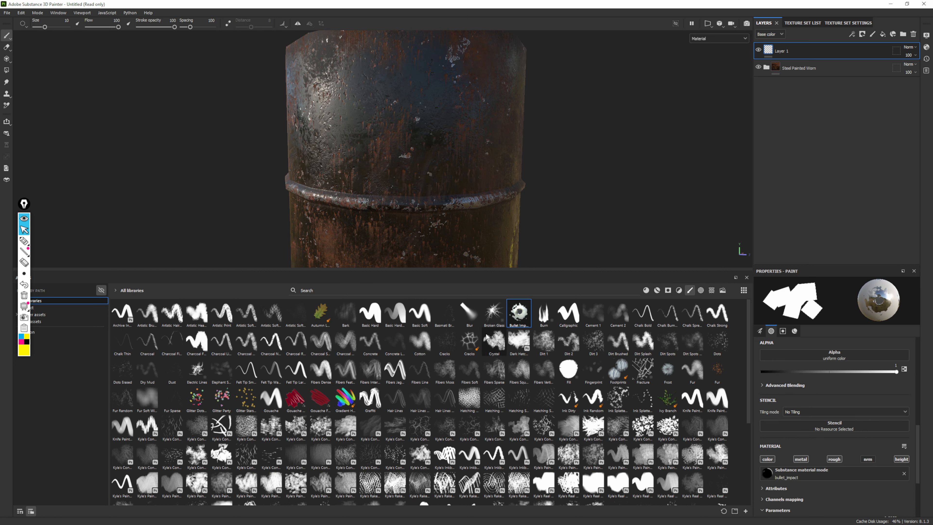
pyautogui.click(355, 74)
pyautogui.click(374, 96)
pyautogui.click(406, 140)
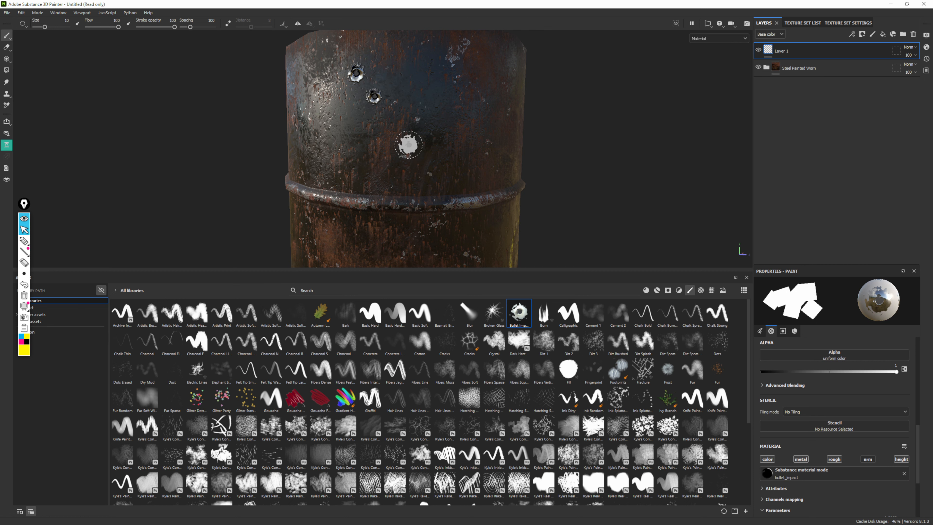
# Examine the bullet holes on the upper drum up close and from a distance
pyautogui.moveTo(553, 267)
pyautogui.keyDown('alt'); pyautogui.mouseDown()
pyautogui.moveTo(581, 208)
pyautogui.moveTo(579, 217)
pyautogui.mouseUp(); pyautogui.keyUp('alt')
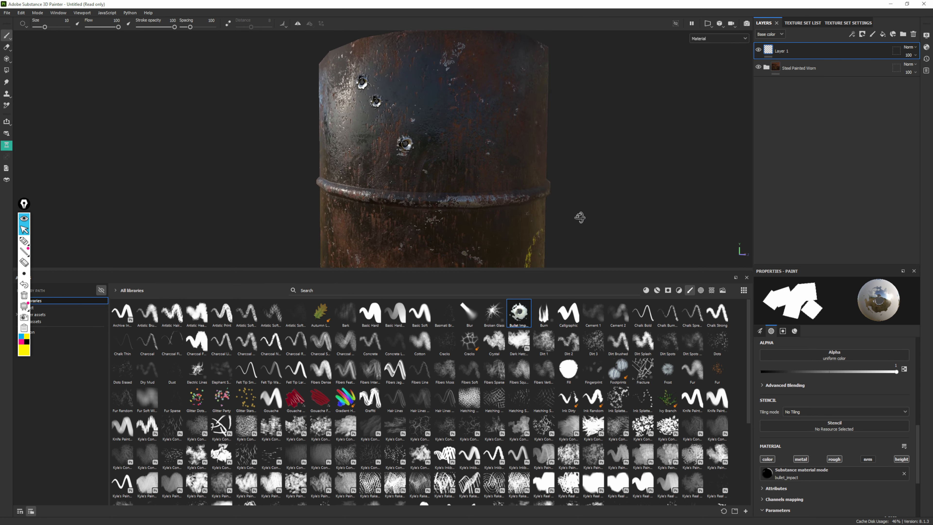
pyautogui.keyDown('alt'); pyautogui.moveTo(579, 216); pyautogui.dragTo(668, 275, button='right'); pyautogui.keyUp('alt')
pyautogui.moveTo(456, 160)
pyautogui.keyDown('alt'); pyautogui.mouseDown()
pyautogui.moveTo(390, 148)
pyautogui.moveTo(456, 235)
pyautogui.mouseUp(); pyautogui.keyUp('alt')
pyautogui.keyDown('alt'); pyautogui.moveTo(424, 202); pyautogui.dragTo(485, 217); pyautogui.keyUp('alt')
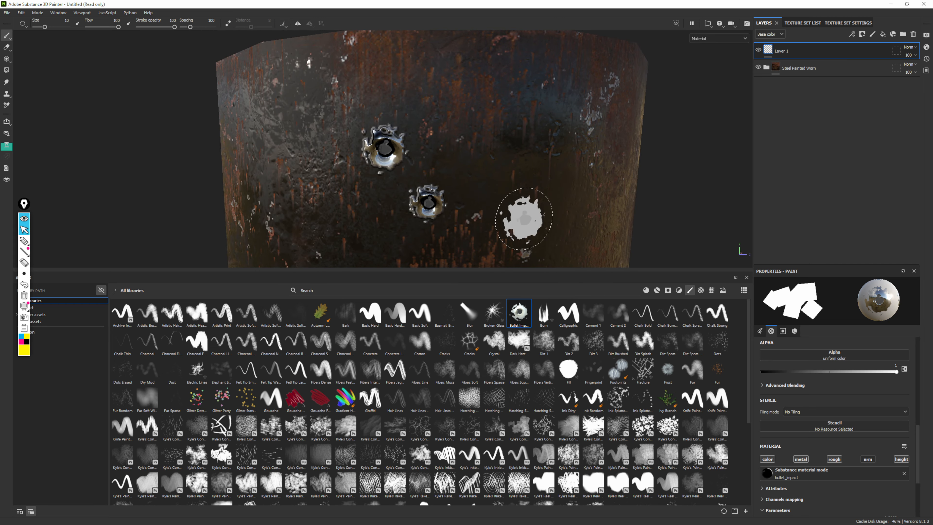
pyautogui.keyDown('alt'); pyautogui.moveTo(527, 218); pyautogui.dragTo(285, 76, button='right'); pyautogui.keyUp('alt')
pyautogui.keyDown('alt'); pyautogui.moveTo(514, 237); pyautogui.dragTo(456, 128, button='middle'); pyautogui.keyUp('alt')
pyautogui.keyDown('alt'); pyautogui.moveTo(474, 149); pyautogui.dragTo(459, 142); pyautogui.keyUp('alt')
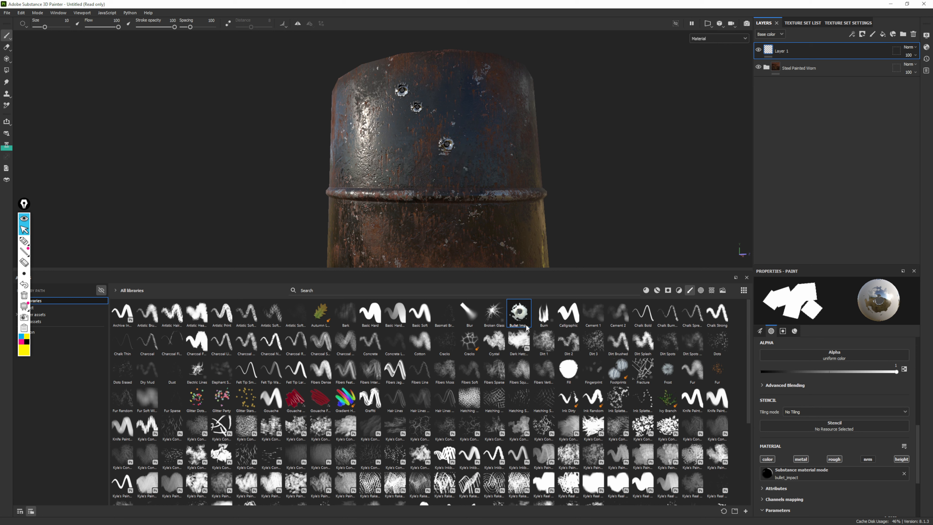
pyautogui.moveTo(510, 323)
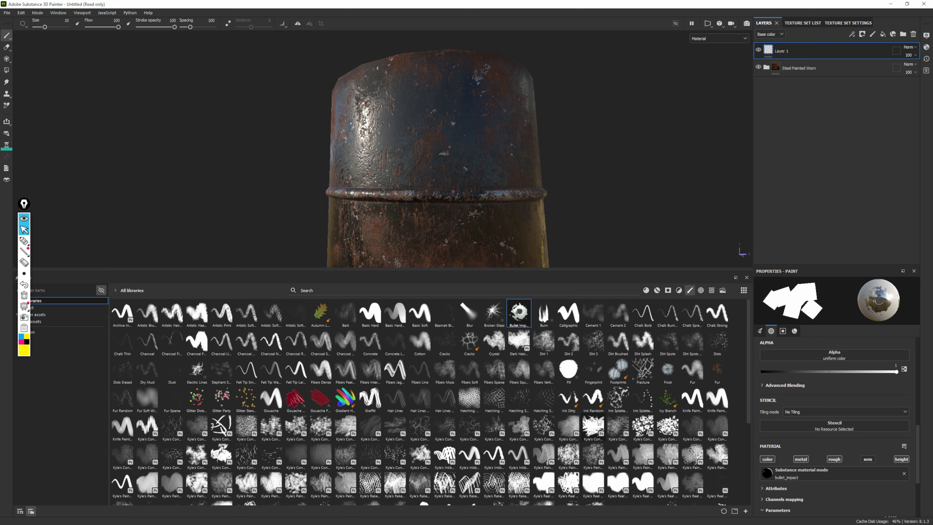
# Try painting ivy across the upper drum with the Ivy Branch brush at size 52.54, and undo it
pyautogui.click(666, 399)
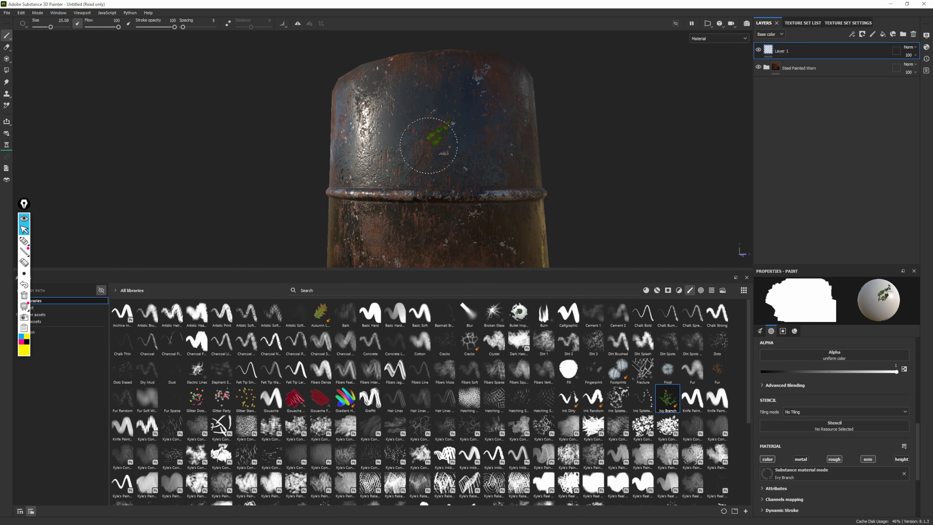
pyautogui.keyDown('ctrl'); pyautogui.moveTo(429, 146); pyautogui.dragTo(433, 148, button='right'); pyautogui.keyUp('ctrl')
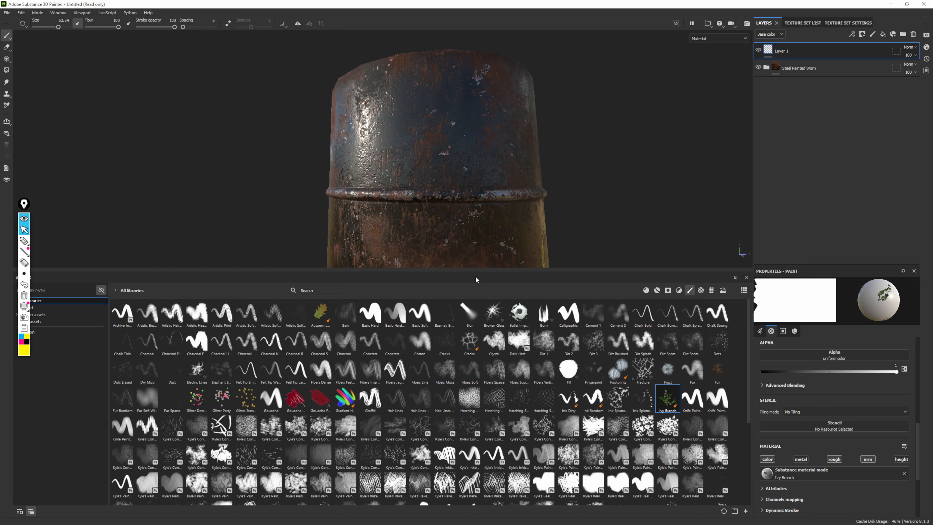
pyautogui.moveTo(472, 142)
pyautogui.mouseDown()
pyautogui.moveTo(443, 171)
pyautogui.moveTo(367, 213)
pyautogui.mouseUp()
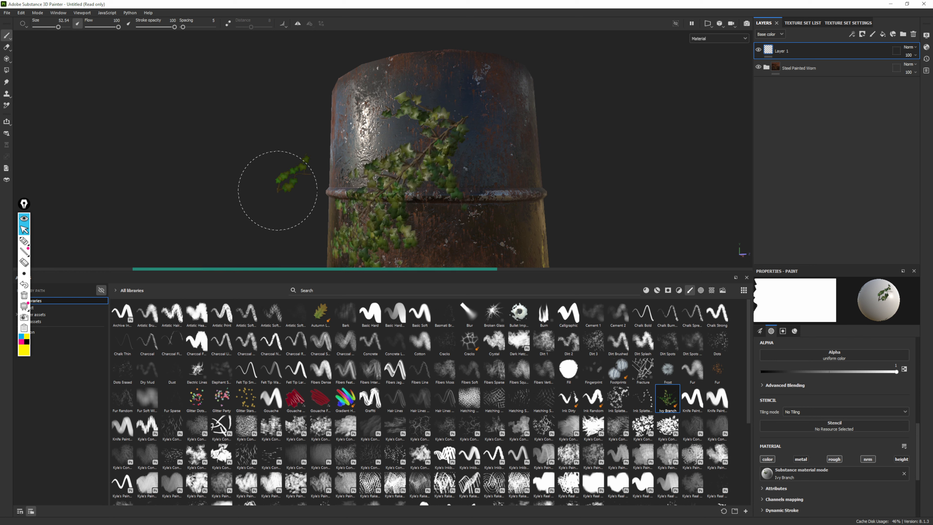
pyautogui.keyDown('alt'); pyautogui.moveTo(226, 189); pyautogui.dragTo(371, 182); pyautogui.keyUp('alt')
pyautogui.keyDown('alt'); pyautogui.moveTo(377, 180); pyautogui.dragTo(437, 66, button='middle'); pyautogui.keyUp('alt')
pyautogui.moveTo(437, 65)
pyautogui.keyDown('alt'); pyautogui.mouseDown()
pyautogui.moveTo(537, 146)
pyautogui.moveTo(657, 156)
pyautogui.moveTo(537, 146)
pyautogui.moveTo(357, 181)
pyautogui.moveTo(354, 198)
pyautogui.mouseUp(); pyautogui.keyUp('alt')
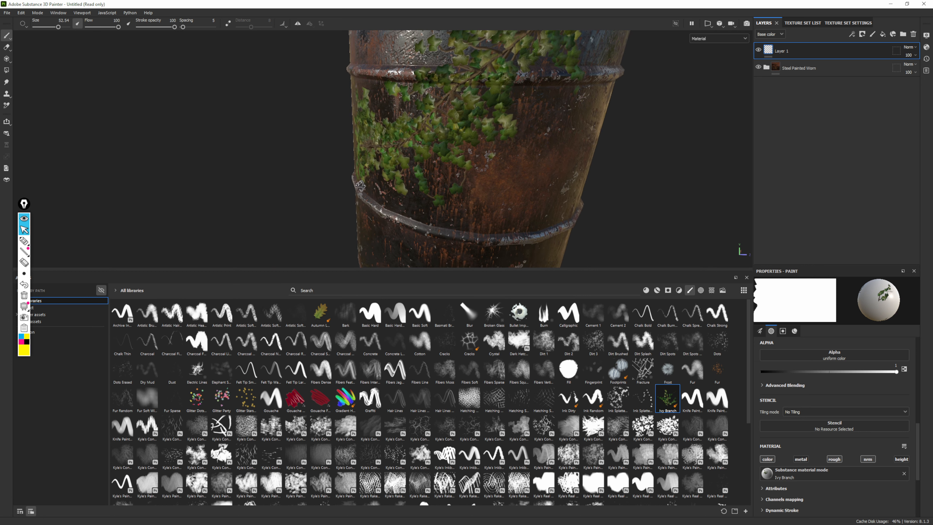
pyautogui.keyDown('alt'); pyautogui.moveTo(354, 198); pyautogui.dragTo(33, 44, button='right'); pyautogui.keyUp('alt')
pyautogui.keyDown('alt'); pyautogui.moveTo(472, 212); pyautogui.dragTo(485, 185); pyautogui.keyUp('alt')
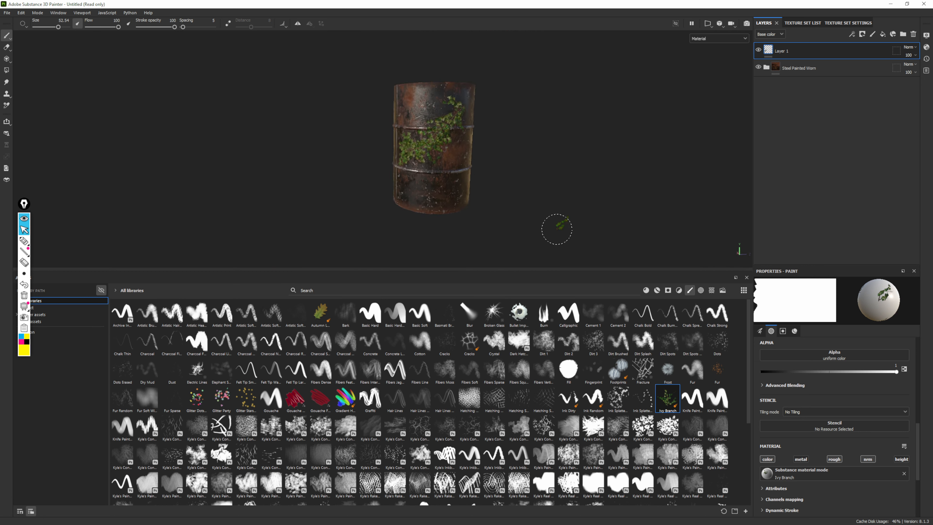
pyautogui.hotkey('ctrl', 'z')
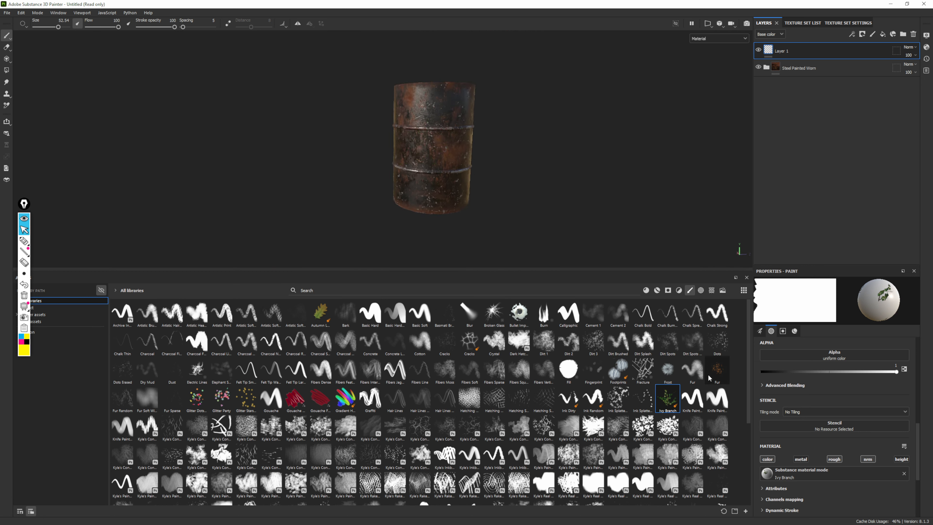
# Try spreading particles over the middle of the drum with the brown Fur particle brush, and undo the strokes
pyautogui.click(714, 366)
pyautogui.scroll(5, 427, 131)
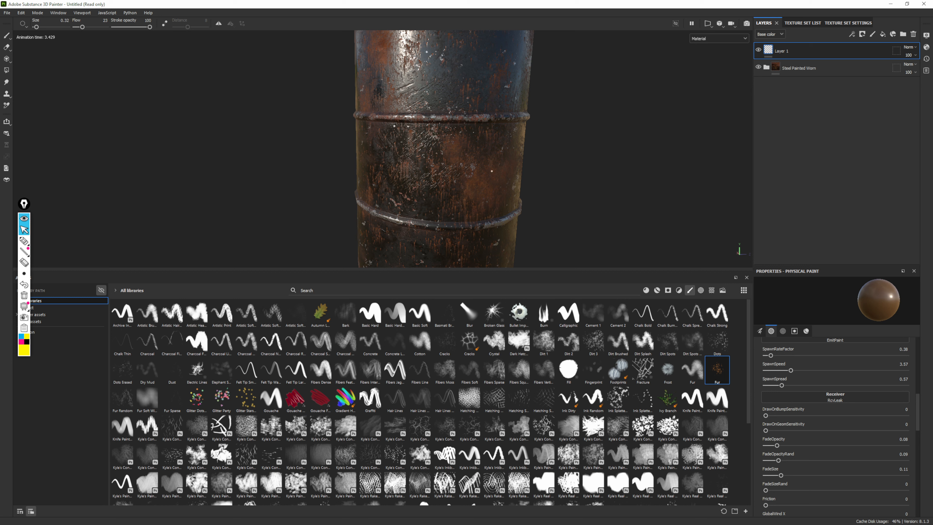
pyautogui.scroll(3, 559, 171)
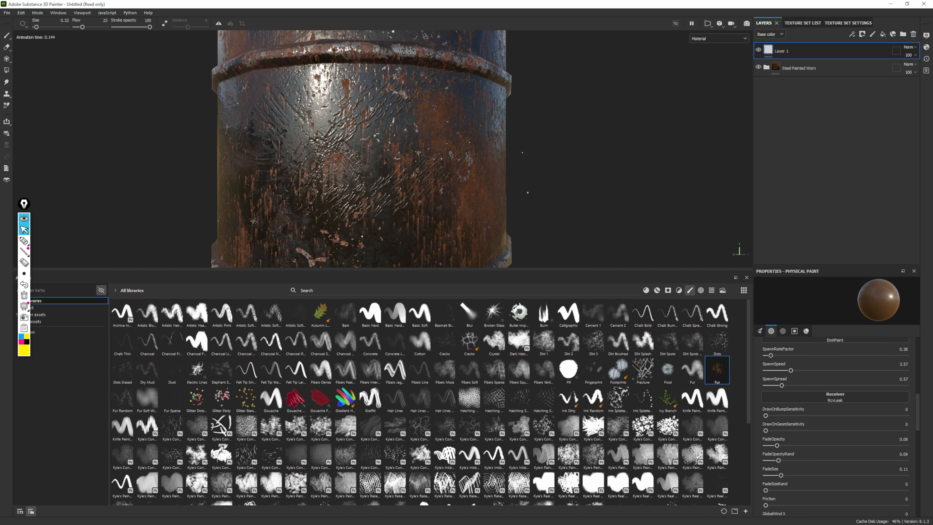
pyautogui.hotkey('ctrl', 'z')
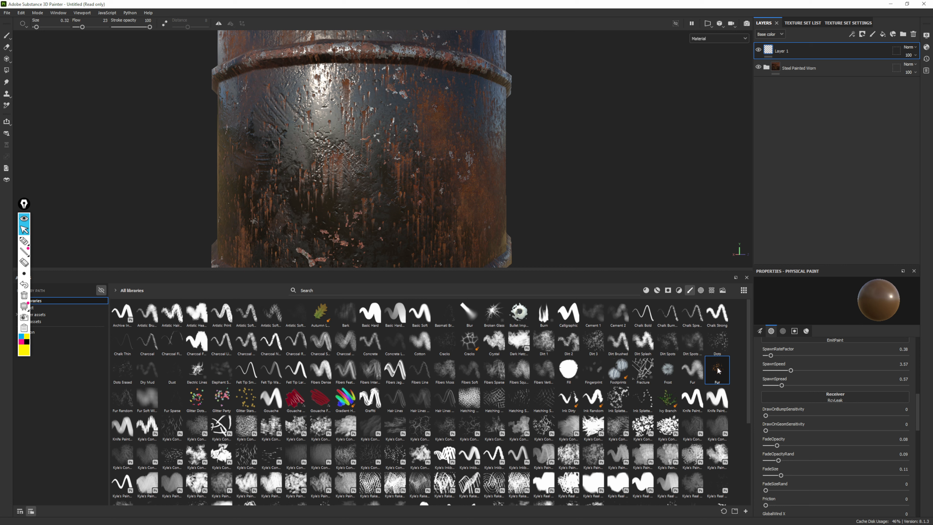
pyautogui.moveTo(722, 350)
pyautogui.moveTo(708, 368)
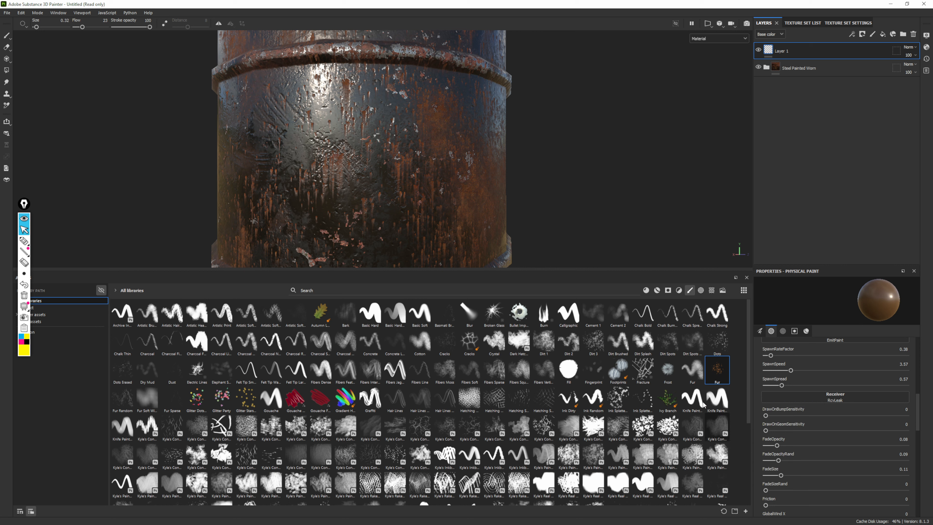
# Try stamping six starbursts on the upper drum with the Broken Glass particle brush, and undo them all
pyautogui.moveTo(492, 312)
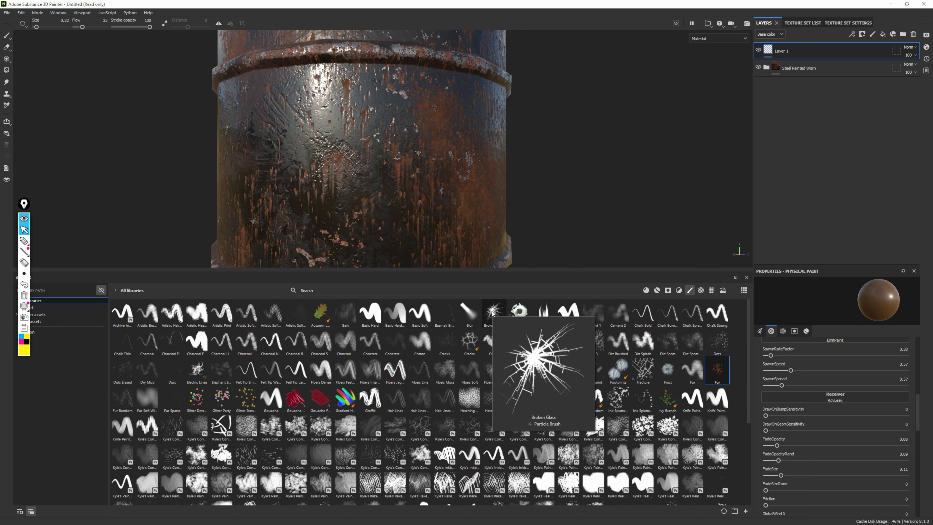
pyautogui.click(492, 312)
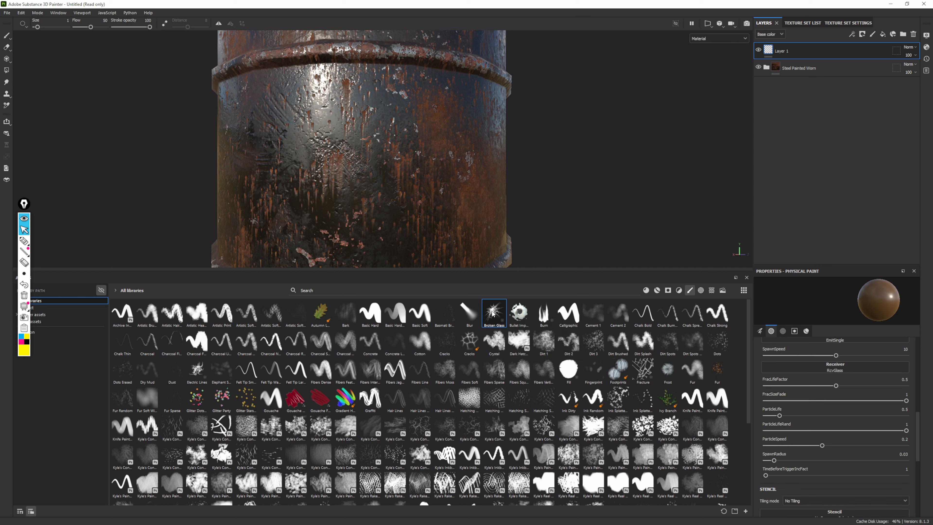
pyautogui.keyDown('alt'); pyautogui.moveTo(564, 179); pyautogui.dragTo(519, 144); pyautogui.keyUp('alt')
pyautogui.click(518, 144)
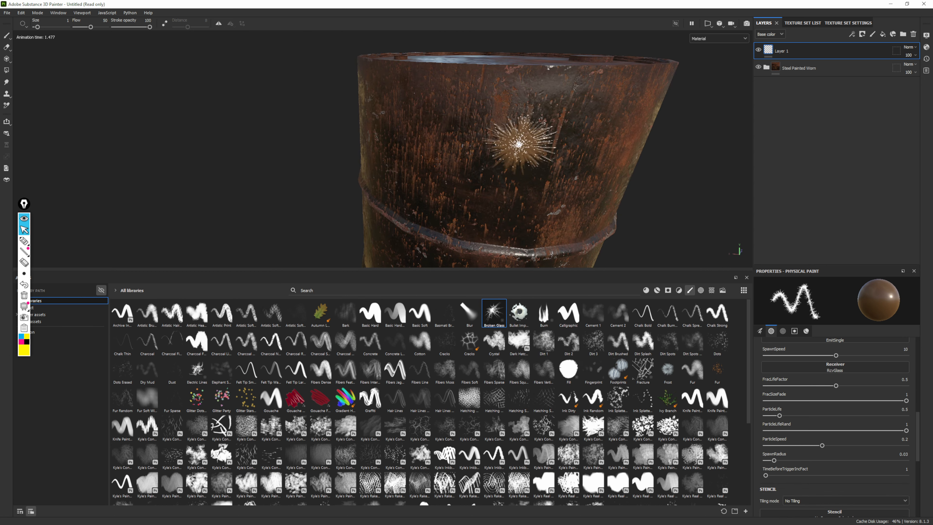
pyautogui.click(552, 226)
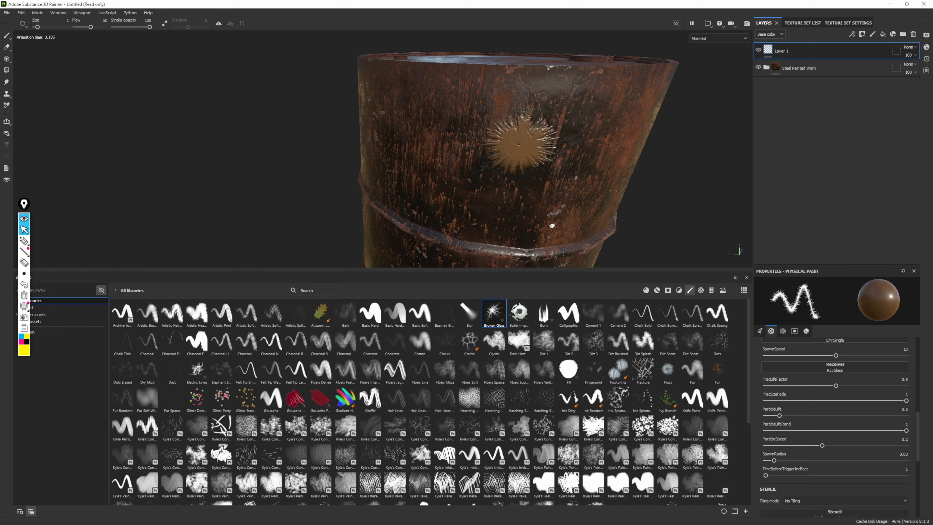
pyautogui.click(413, 97)
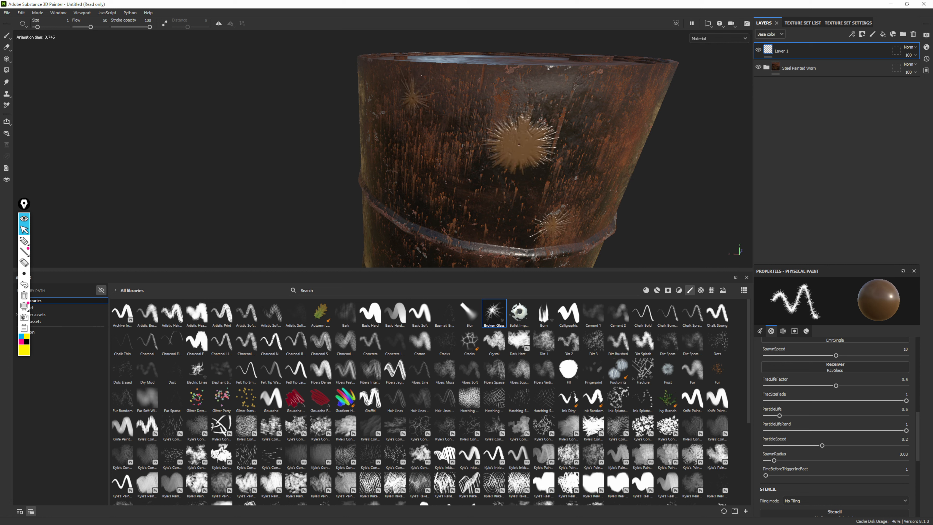
pyautogui.click(589, 106)
pyautogui.click(453, 190)
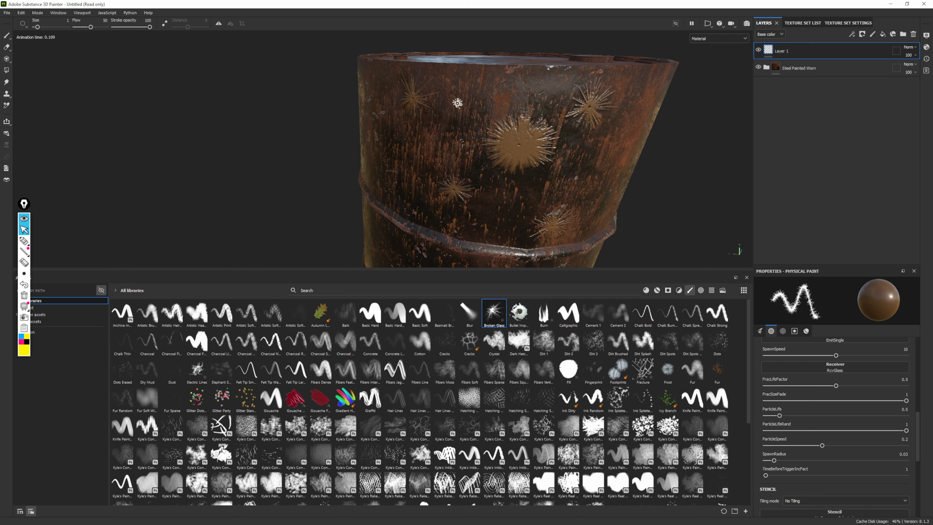
pyautogui.click(458, 101)
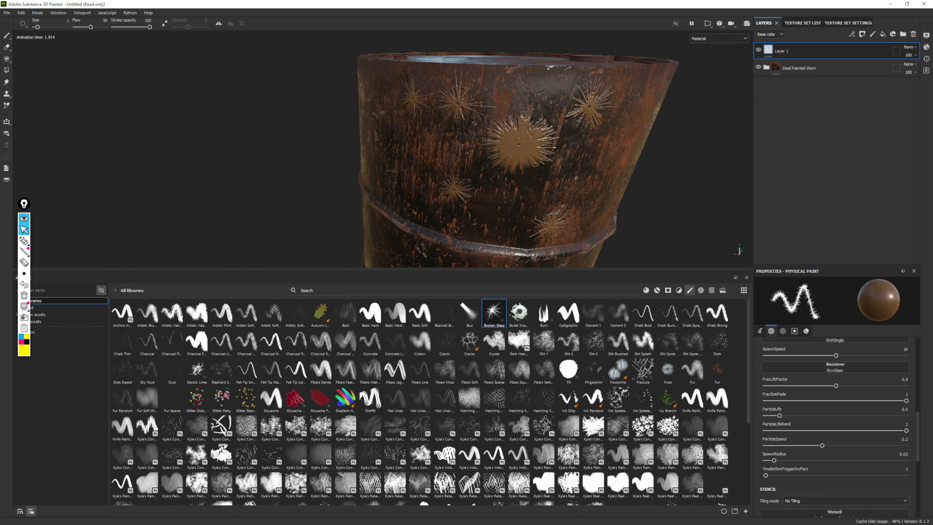
pyautogui.hotkey('ctrl', 'z')
pyautogui.hotkey('ctrl', 'z')
pyautogui.hotkey('ctrl', 'z')
pyautogui.hotkey('ctrl', 'z')
pyautogui.hotkey('ctrl', 'z')
pyautogui.hotkey('ctrl', 'z')
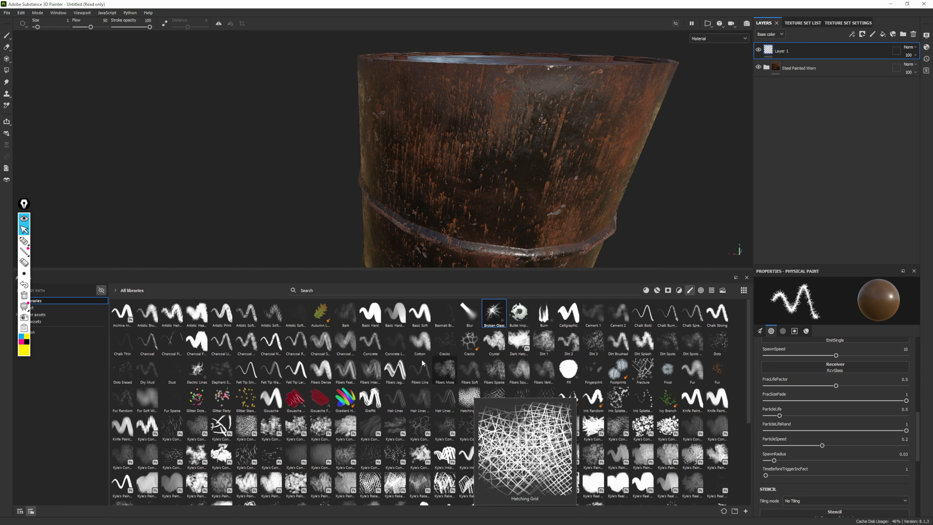
# Search the brush library for "leak" and select the Oil Leaks brush
pyautogui.click(310, 289)
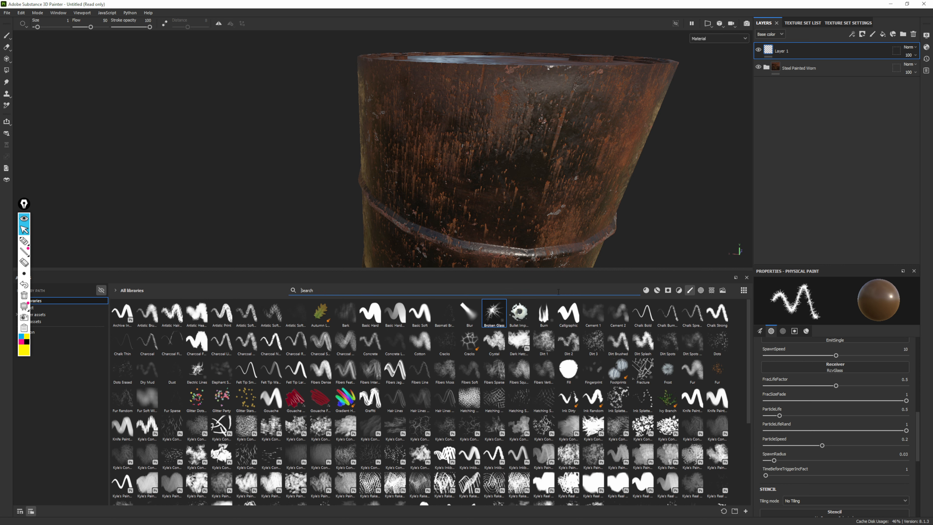
pyautogui.write('l')
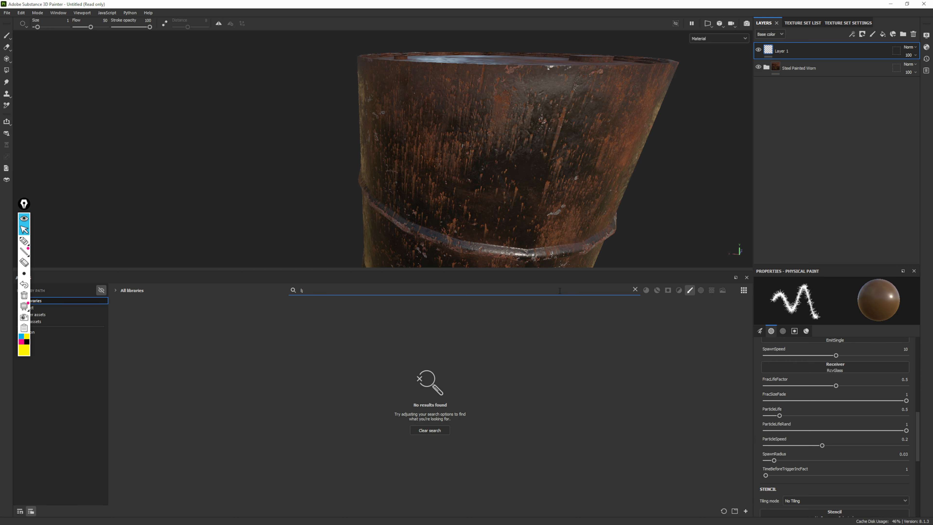
pyautogui.write('ea')
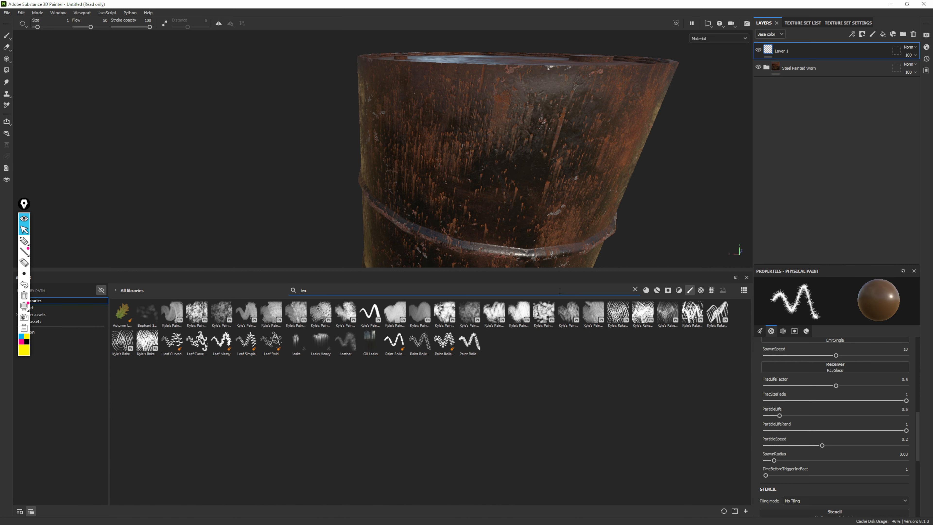
pyautogui.write('k')
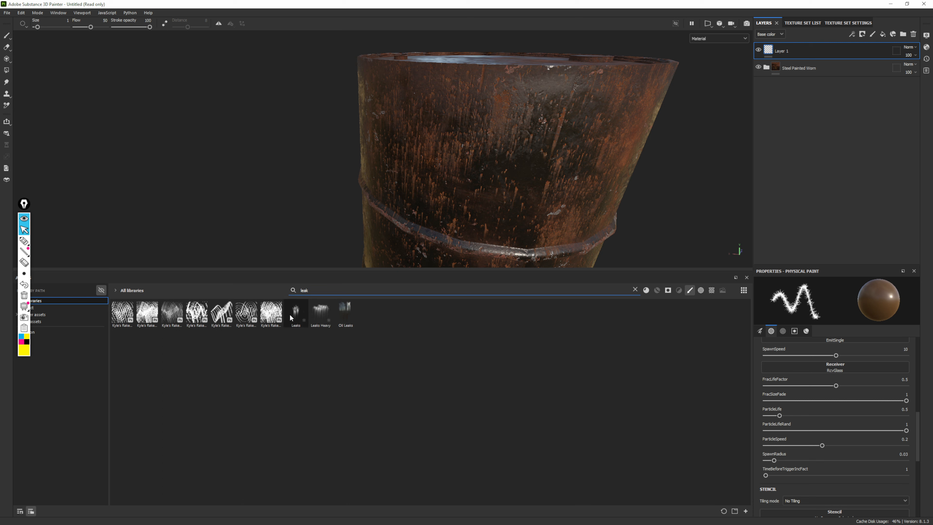
pyautogui.moveTo(297, 312)
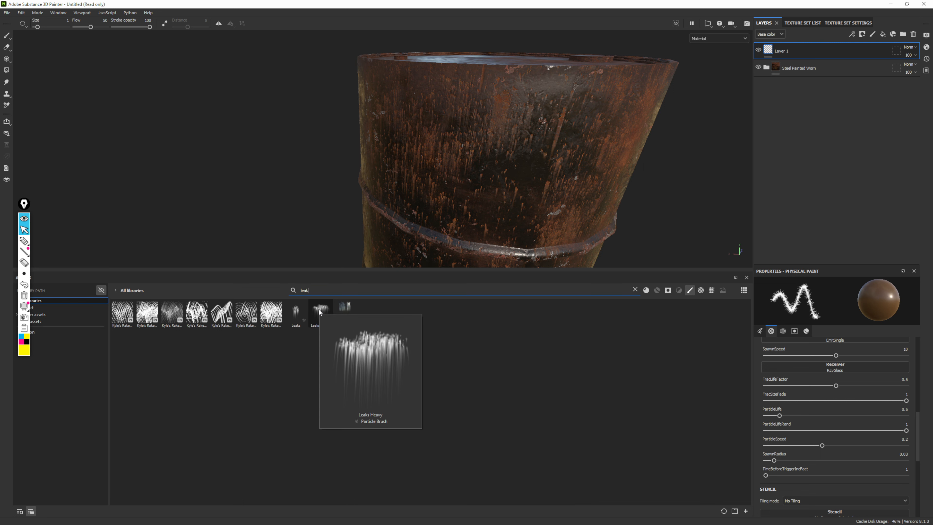
pyautogui.click(344, 311)
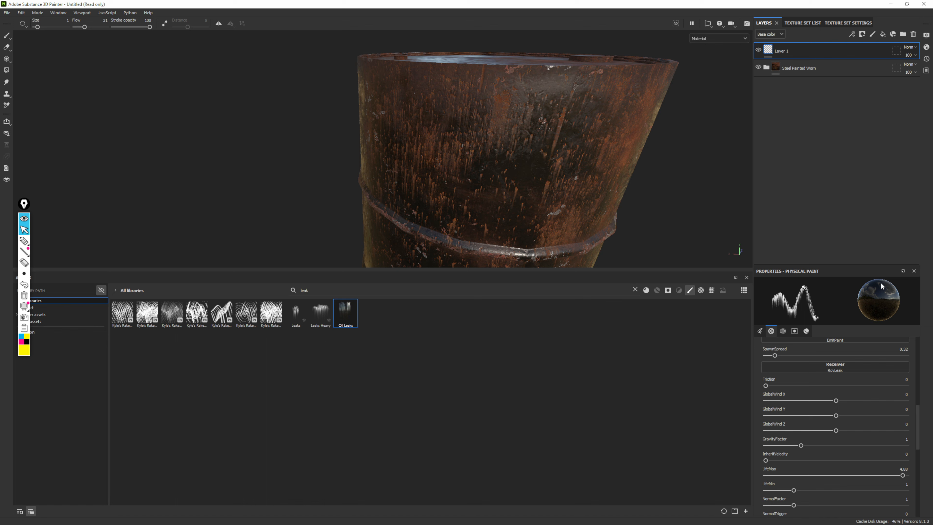
# Paint oil leaks around the round cap on the drum's lid
pyautogui.keyDown('alt'); pyautogui.moveTo(648, 145); pyautogui.dragTo(411, 102, button='right'); pyautogui.keyUp('alt')
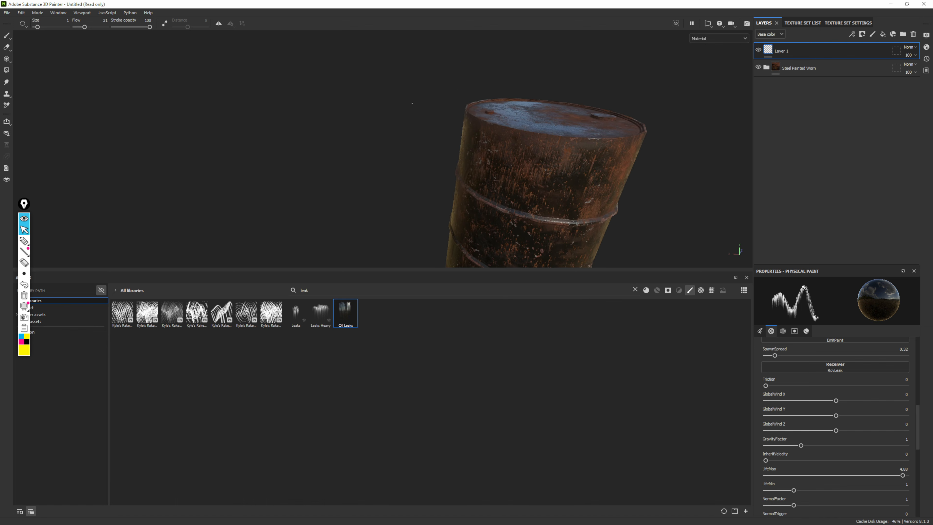
pyautogui.keyDown('alt'); pyautogui.moveTo(411, 102); pyautogui.dragTo(580, 176); pyautogui.keyUp('alt')
pyautogui.keyDown('alt'); pyautogui.moveTo(624, 180); pyautogui.dragTo(437, 135, button='middle'); pyautogui.keyUp('alt')
pyautogui.keyDown('alt'); pyautogui.moveTo(437, 135); pyautogui.dragTo(596, 265, button='right'); pyautogui.keyUp('alt')
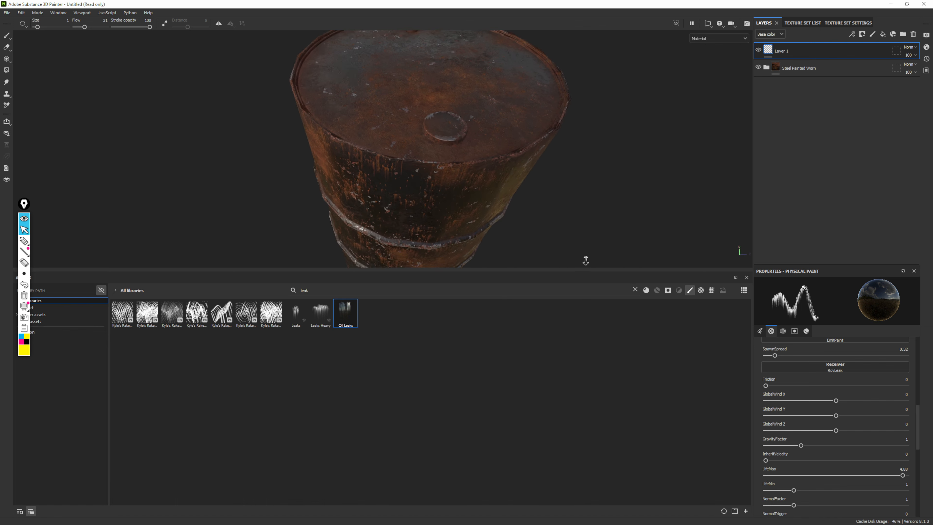
pyautogui.keyDown('alt'); pyautogui.moveTo(596, 257); pyautogui.dragTo(509, 253, button='middle'); pyautogui.keyUp('alt')
pyautogui.keyDown('alt'); pyautogui.moveTo(397, 139); pyautogui.dragTo(477, 206, button='right'); pyautogui.keyUp('alt')
pyautogui.keyDown('alt'); pyautogui.moveTo(396, 136); pyautogui.dragTo(442, 177); pyautogui.keyUp('alt')
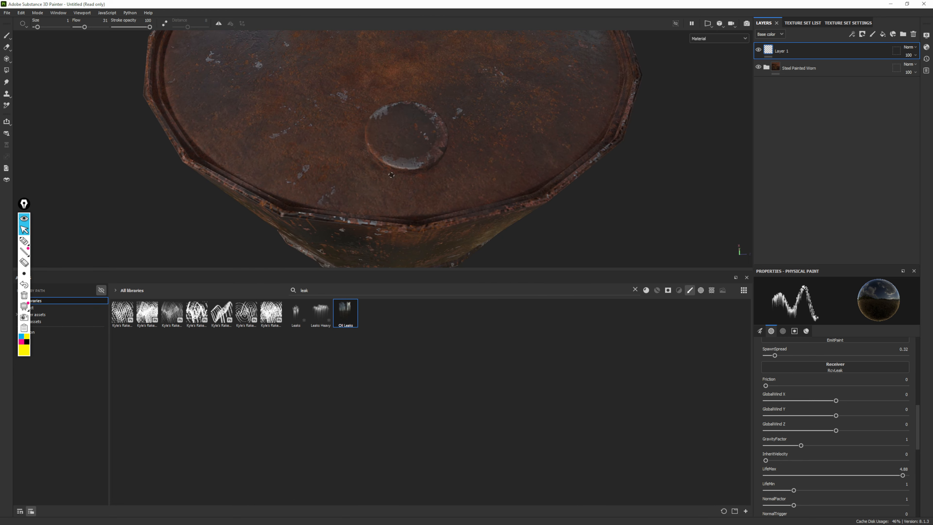
pyautogui.click(359, 147)
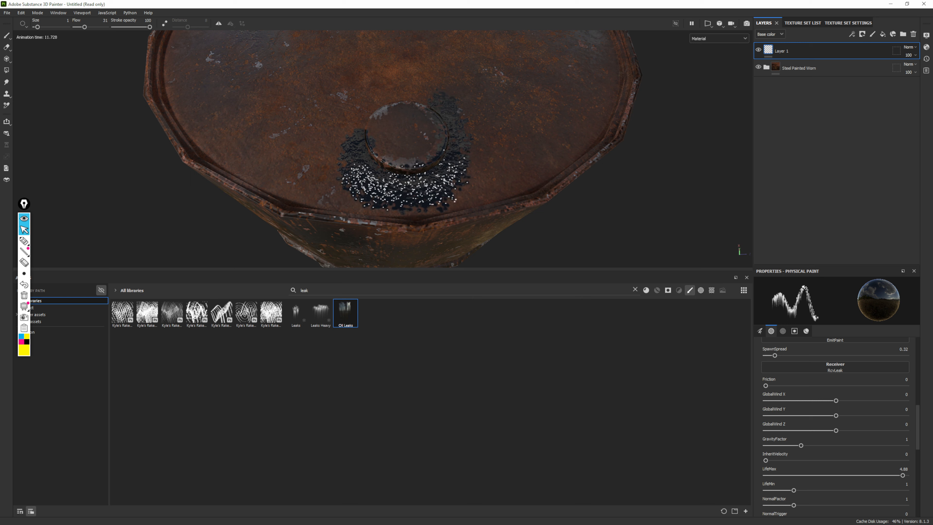
# Extend the oil leaks from the cap to the rim and down the drum's side beneath it
pyautogui.keyDown('alt'); pyautogui.moveTo(558, 241); pyautogui.dragTo(337, 160); pyautogui.keyUp('alt')
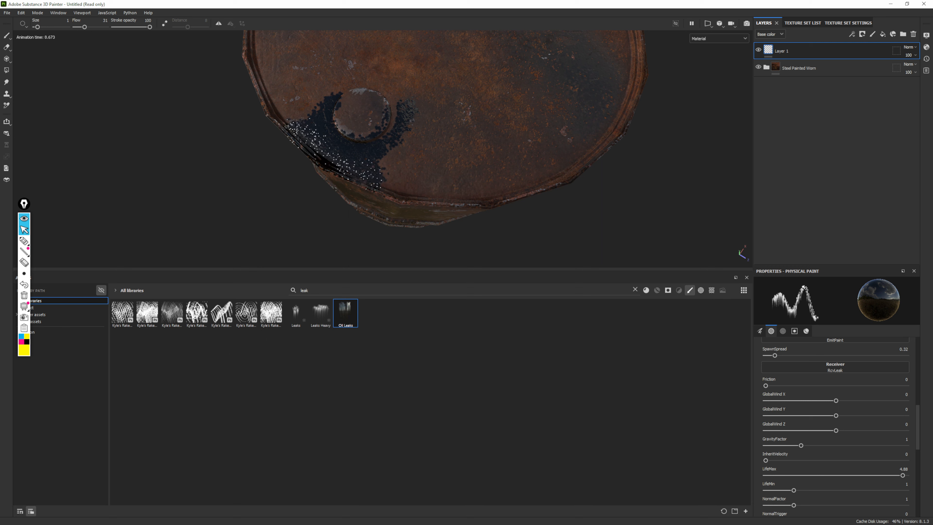
pyautogui.keyDown('alt'); pyautogui.moveTo(473, 180); pyautogui.dragTo(427, 146); pyautogui.keyUp('alt')
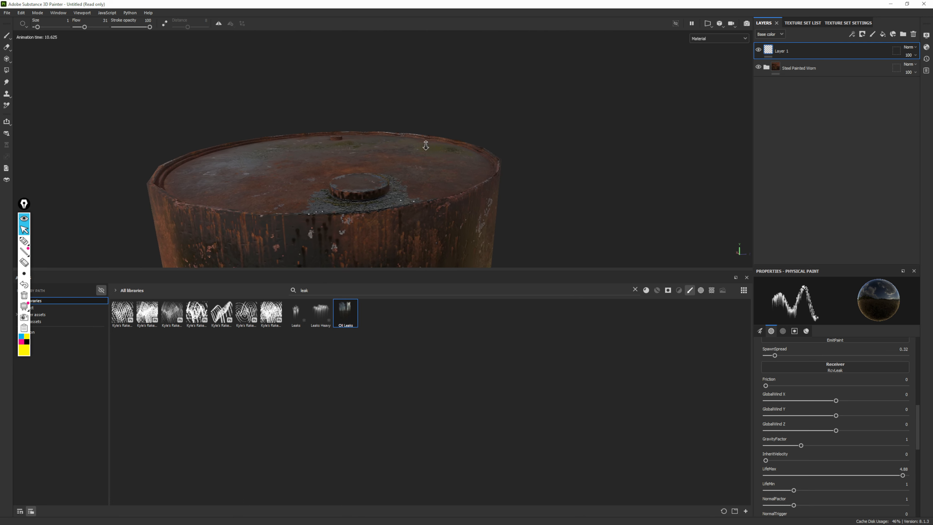
pyautogui.moveTo(484, 221)
pyautogui.keyDown('alt'); pyautogui.mouseDown(button='middle')
pyautogui.moveTo(517, 122)
pyautogui.moveTo(545, 102)
pyautogui.mouseUp(button='middle'); pyautogui.keyUp('alt')
pyautogui.keyDown('alt'); pyautogui.moveTo(487, 141); pyautogui.dragTo(447, 175); pyautogui.keyUp('alt')
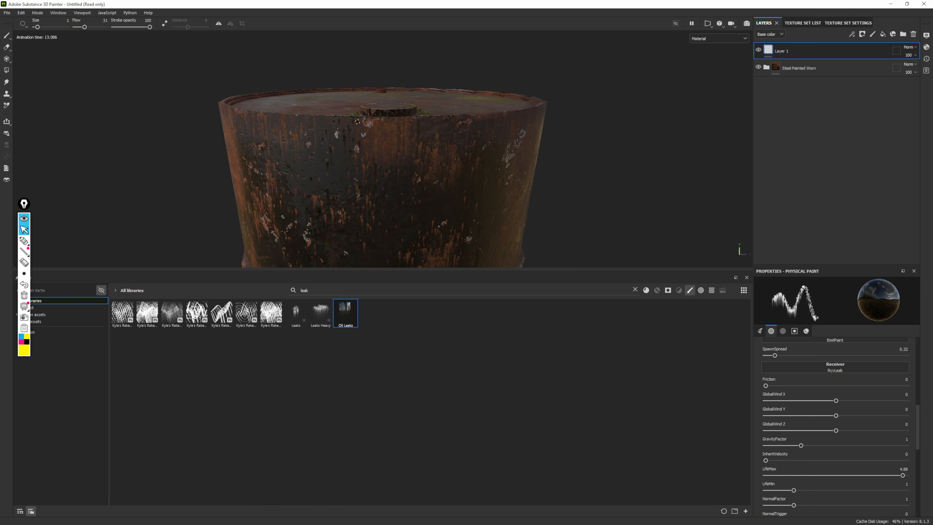
pyautogui.moveTo(357, 121)
pyautogui.mouseDown()
pyautogui.moveTo(437, 122)
pyautogui.moveTo(356, 122)
pyautogui.moveTo(412, 143)
pyautogui.moveTo(403, 231)
pyautogui.mouseUp()
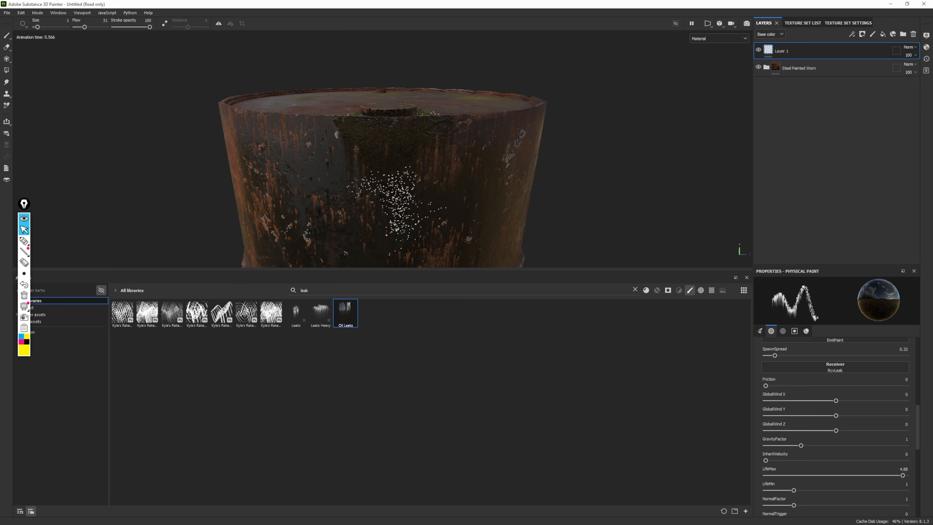
# Add more oil leaks running from the rim down the upper side of the drum to the first ridge
pyautogui.keyDown('alt'); pyautogui.moveTo(543, 213); pyautogui.dragTo(515, 200); pyautogui.keyUp('alt')
pyautogui.keyDown('alt'); pyautogui.moveTo(514, 200); pyautogui.dragTo(521, 198, button='right'); pyautogui.keyUp('alt')
pyautogui.keyDown('alt'); pyautogui.moveTo(520, 198); pyautogui.dragTo(462, 174); pyautogui.keyUp('alt')
pyautogui.keyDown('alt'); pyautogui.moveTo(462, 125); pyautogui.dragTo(451, 142, button='middle'); pyautogui.keyUp('alt')
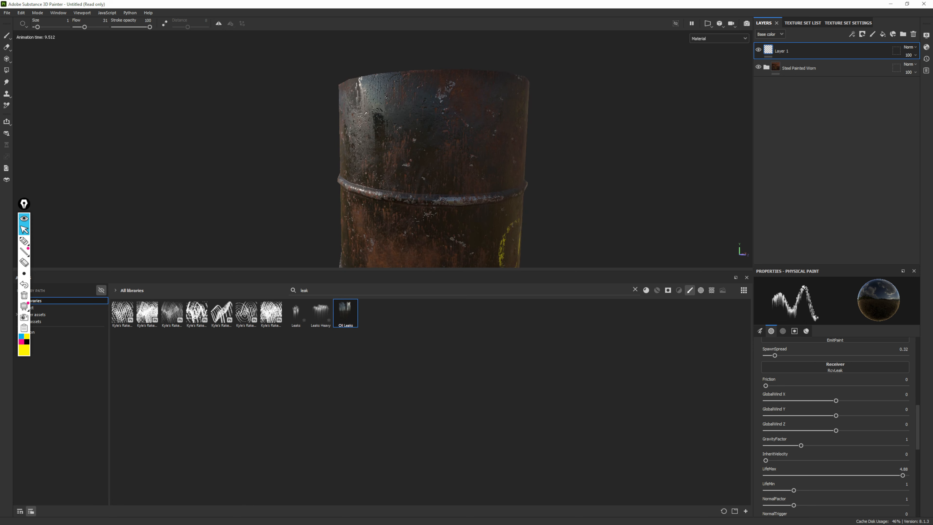
pyautogui.moveTo(373, 86); pyautogui.dragTo(380, 82)
pyautogui.moveTo(528, 96)
pyautogui.keyDown('alt'); pyautogui.mouseDown()
pyautogui.moveTo(533, 105)
pyautogui.moveTo(569, 98)
pyautogui.mouseUp(); pyautogui.keyUp('alt')
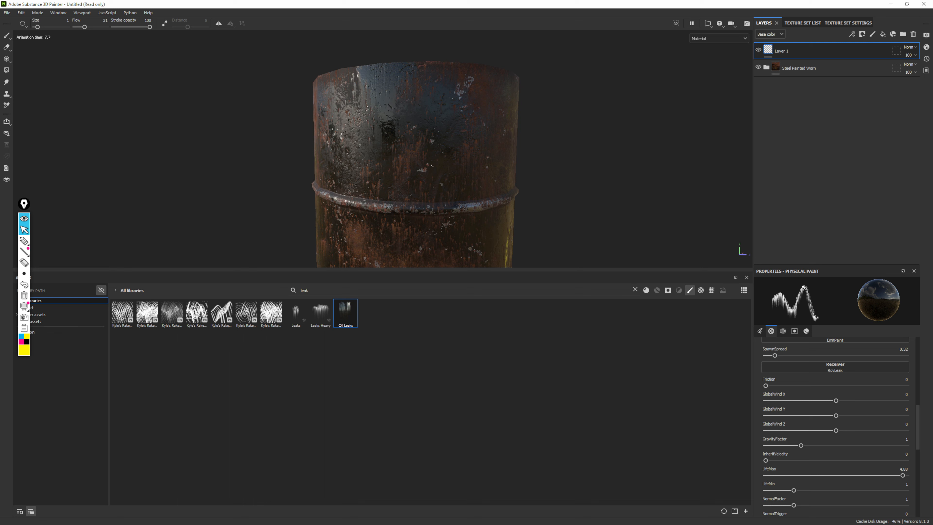
pyautogui.keyDown('alt'); pyautogui.moveTo(432, 165); pyautogui.dragTo(418, 127); pyautogui.keyUp('alt')
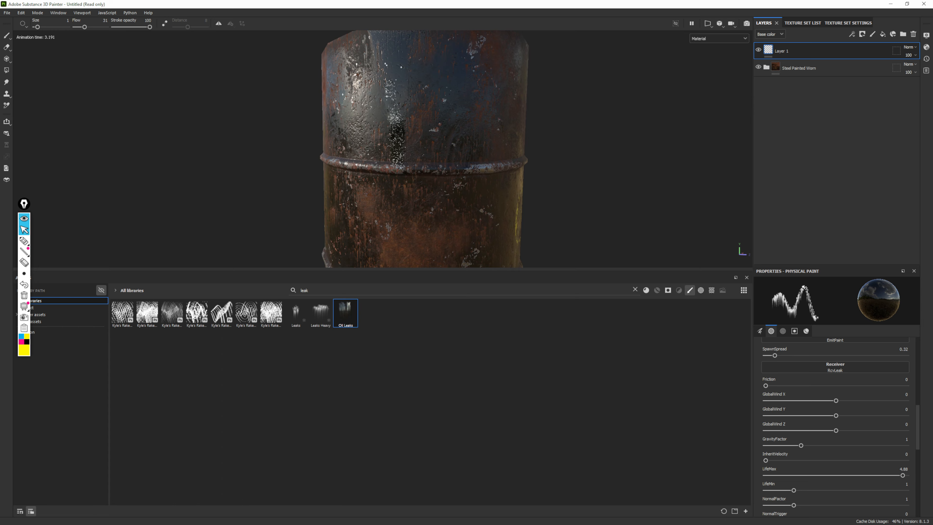
# Examine the painted oil leaks on the drum from several angles and from farther away
pyautogui.keyDown('alt'); pyautogui.moveTo(386, 162); pyautogui.dragTo(421, 157, button='right'); pyautogui.keyUp('alt')
pyautogui.keyDown('alt'); pyautogui.moveTo(421, 158); pyautogui.dragTo(420, 130); pyautogui.keyUp('alt')
pyautogui.keyDown('alt'); pyautogui.moveTo(420, 130); pyautogui.dragTo(400, 137, button='right'); pyautogui.keyUp('alt')
pyautogui.keyDown('alt'); pyautogui.moveTo(400, 136); pyautogui.dragTo(474, 165, button='middle'); pyautogui.keyUp('alt')
pyautogui.keyDown('alt'); pyautogui.moveTo(474, 165); pyautogui.dragTo(509, 170); pyautogui.keyUp('alt')
pyautogui.keyDown('alt'); pyautogui.moveTo(509, 170); pyautogui.dragTo(465, 151, button='right'); pyautogui.keyUp('alt')
pyautogui.keyDown('alt'); pyautogui.moveTo(466, 151); pyautogui.dragTo(446, 115); pyautogui.keyUp('alt')
pyautogui.keyDown('alt'); pyautogui.moveTo(447, 115); pyautogui.dragTo(431, 106, button='middle'); pyautogui.keyUp('alt')
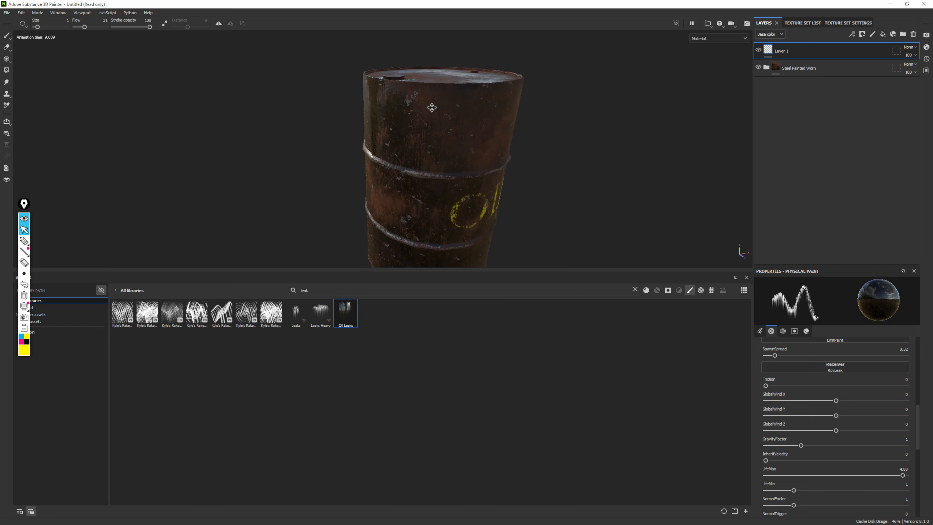
# Inspect the oil leaks on the drum's lid and upper side up close and from above
pyautogui.keyDown('alt'); pyautogui.moveTo(431, 106); pyautogui.dragTo(563, 125); pyautogui.keyUp('alt')
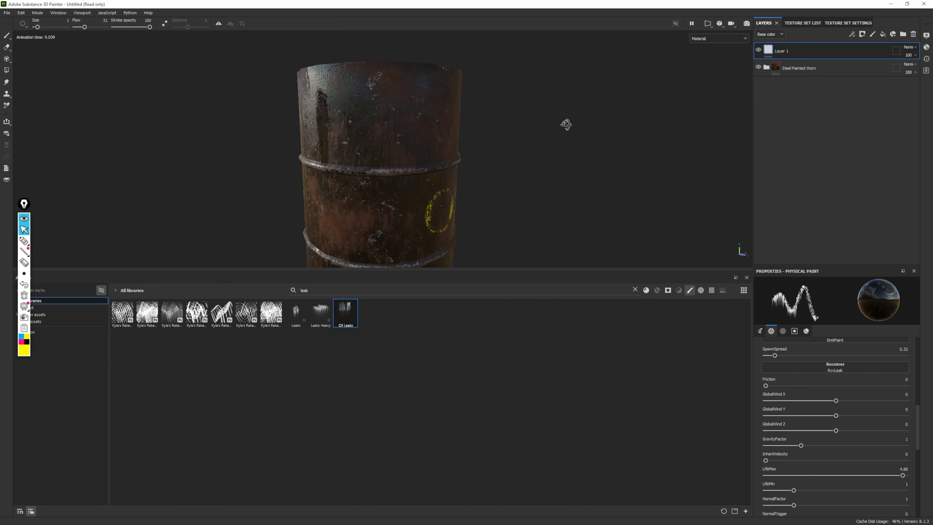
pyautogui.keyDown('alt'); pyautogui.moveTo(562, 124); pyautogui.dragTo(369, 110, button='right'); pyautogui.keyUp('alt')
pyautogui.keyDown('alt'); pyautogui.moveTo(409, 128); pyautogui.dragTo(390, 131); pyautogui.keyUp('alt')
pyautogui.keyDown('alt'); pyautogui.moveTo(390, 131); pyautogui.dragTo(368, 127, button='right'); pyautogui.keyUp('alt')
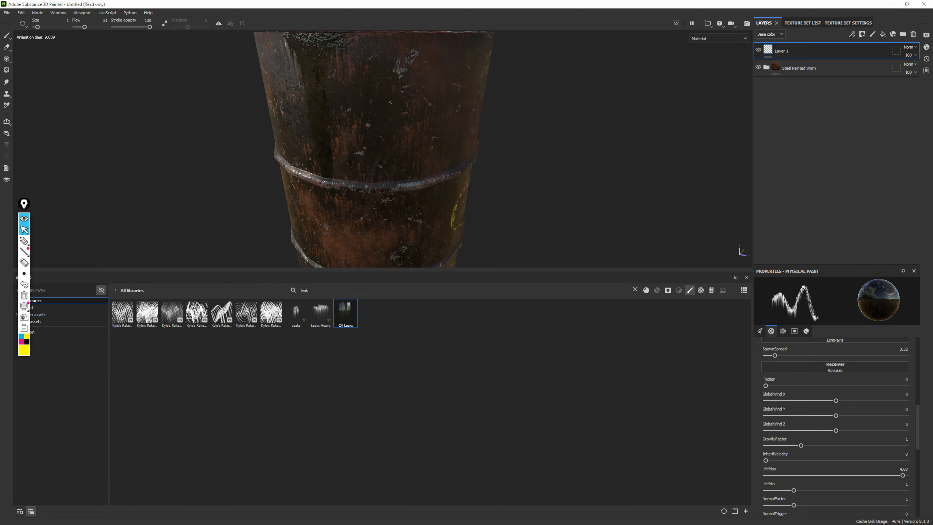
pyautogui.keyDown('alt'); pyautogui.moveTo(368, 127); pyautogui.dragTo(348, 169); pyautogui.keyUp('alt')
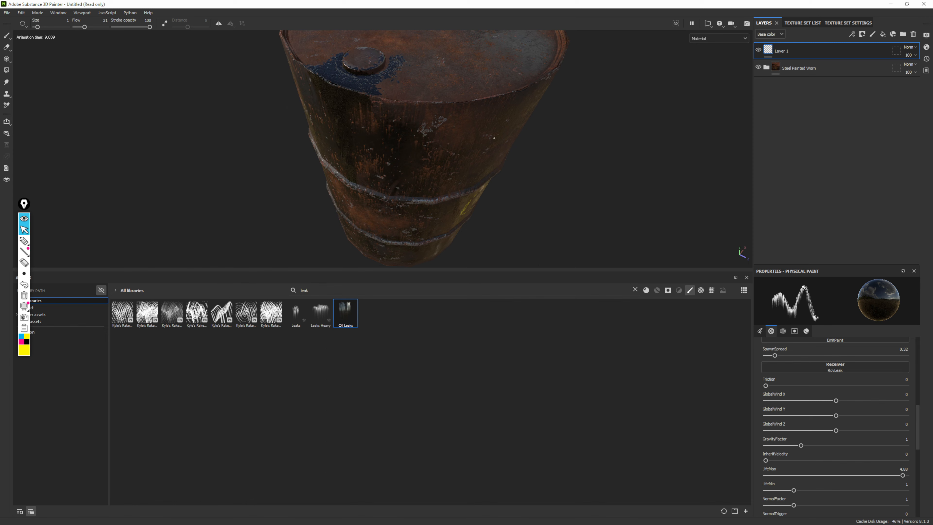
pyautogui.keyDown('alt'); pyautogui.moveTo(494, 138); pyautogui.dragTo(455, 142, button='right'); pyautogui.keyUp('alt')
pyautogui.keyDown('alt'); pyautogui.moveTo(456, 141); pyautogui.dragTo(453, 133); pyautogui.keyUp('alt')
pyautogui.keyDown('alt'); pyautogui.moveTo(452, 133); pyautogui.dragTo(429, 151, button='right'); pyautogui.keyUp('alt')
pyautogui.keyDown('alt'); pyautogui.moveTo(430, 151); pyautogui.dragTo(449, 176, button='middle'); pyautogui.keyUp('alt')
pyautogui.keyDown('alt'); pyautogui.moveTo(448, 177); pyautogui.dragTo(448, 163); pyautogui.keyUp('alt')
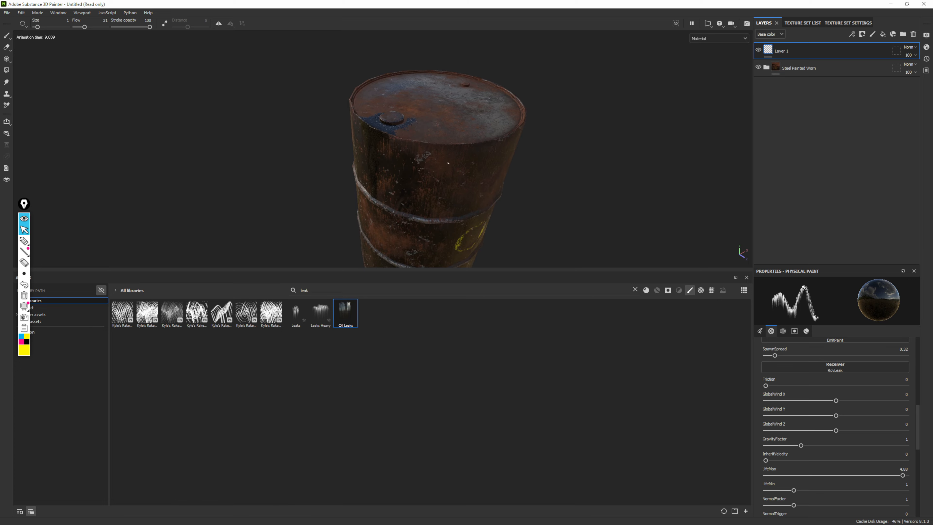
# Examine the drum all the way around, ending on a frontal view of the OIL lettering
pyautogui.keyDown('alt'); pyautogui.moveTo(448, 163); pyautogui.dragTo(423, 156, button='right'); pyautogui.keyUp('alt')
pyautogui.keyDown('alt'); pyautogui.moveTo(422, 156); pyautogui.dragTo(573, 129); pyautogui.keyUp('alt')
pyautogui.keyDown('alt'); pyautogui.moveTo(573, 128); pyautogui.dragTo(686, 136, button='right'); pyautogui.keyUp('alt')
pyautogui.keyDown('alt'); pyautogui.moveTo(686, 135); pyautogui.dragTo(786, 133); pyautogui.keyUp('alt')
pyautogui.keyDown('alt'); pyautogui.moveTo(477, 127); pyautogui.dragTo(637, 117); pyautogui.keyUp('alt')
pyautogui.keyDown('alt'); pyautogui.moveTo(637, 116); pyautogui.dragTo(397, 123, button='right'); pyautogui.keyUp('alt')
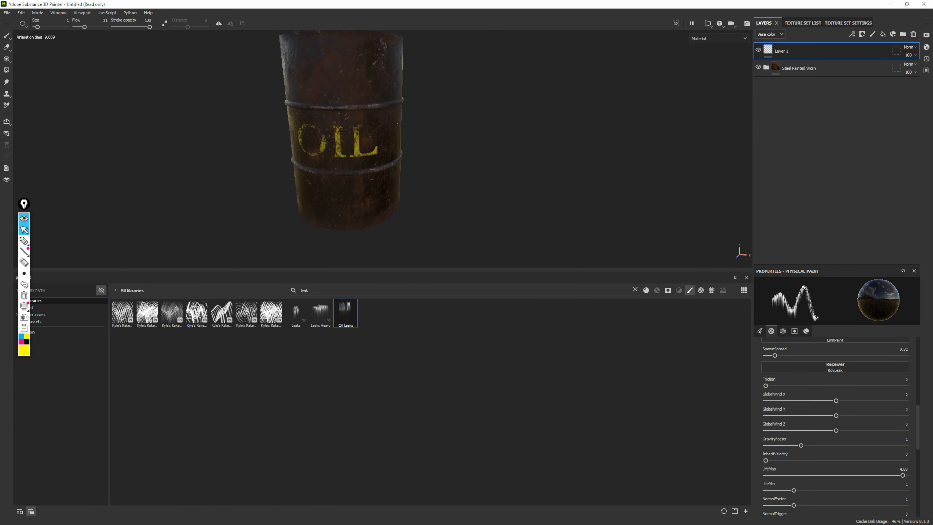
pyautogui.keyDown('alt'); pyautogui.moveTo(397, 123); pyautogui.dragTo(430, 163, button='middle'); pyautogui.keyUp('alt')
pyautogui.keyDown('alt'); pyautogui.moveTo(430, 164); pyautogui.dragTo(442, 155); pyautogui.keyUp('alt')
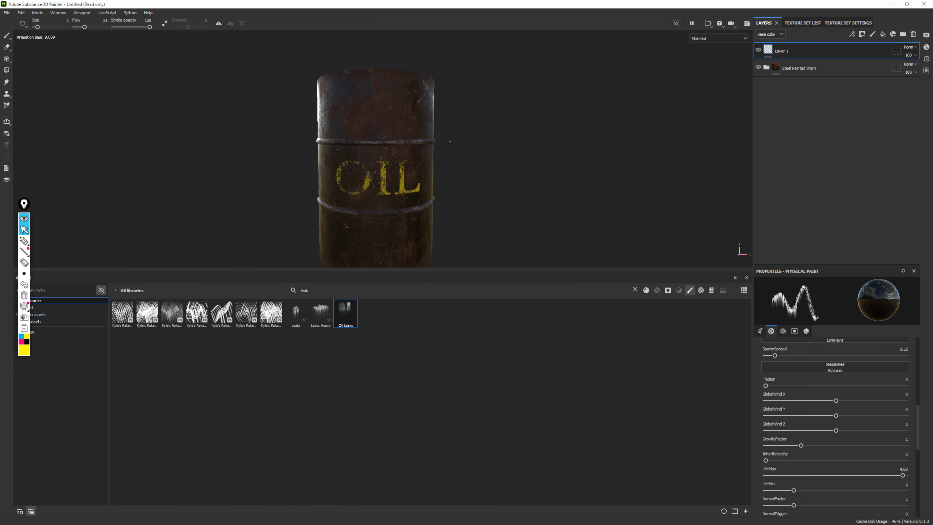
# Clear the brush search, switch to the Basic Soft brush and remove its alpha
pyautogui.click(635, 290)
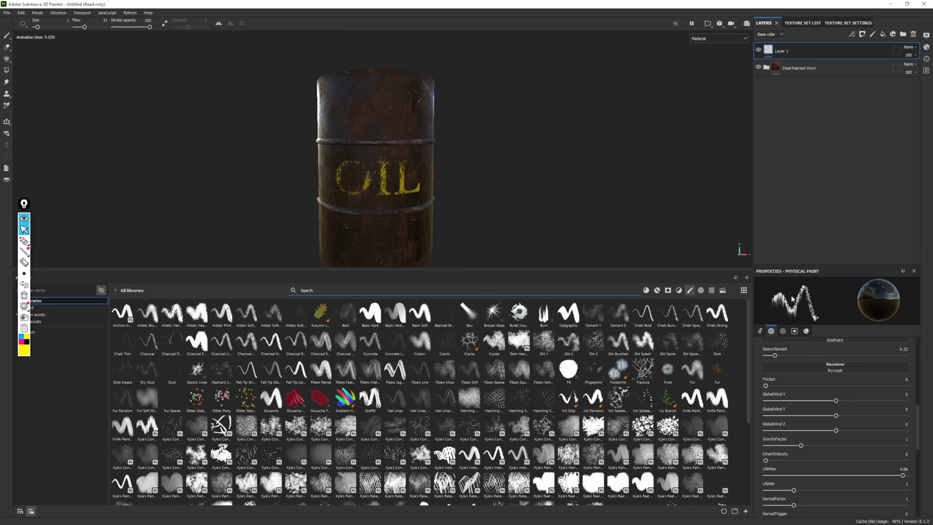
pyautogui.click(420, 317)
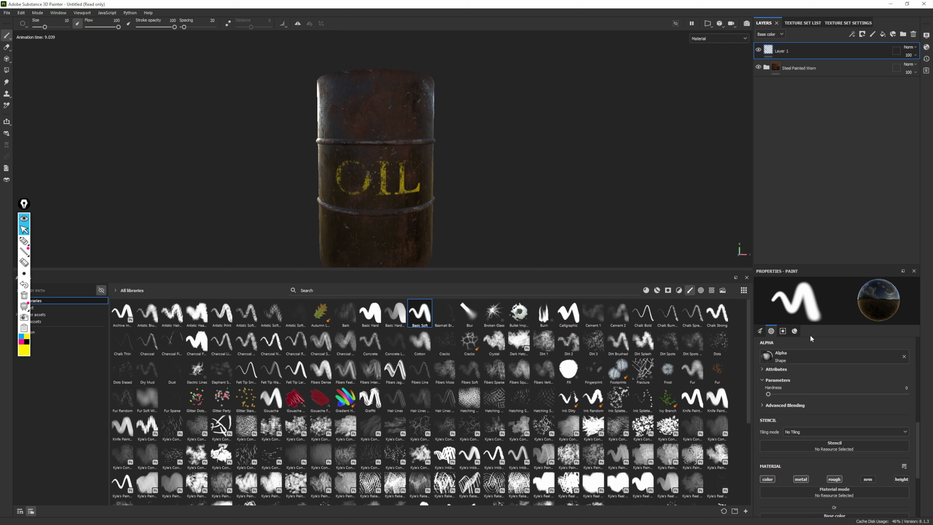
pyautogui.click(795, 331)
pyautogui.click(760, 332)
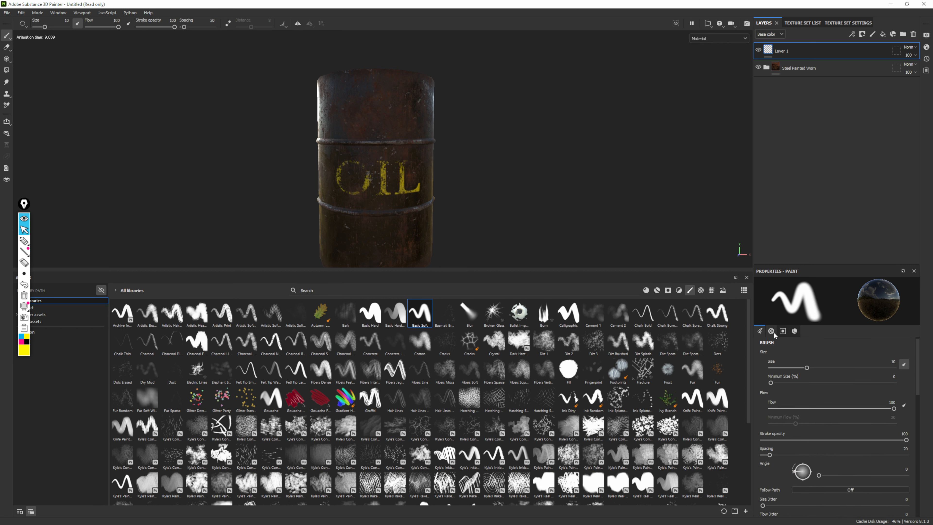
pyautogui.click(771, 331)
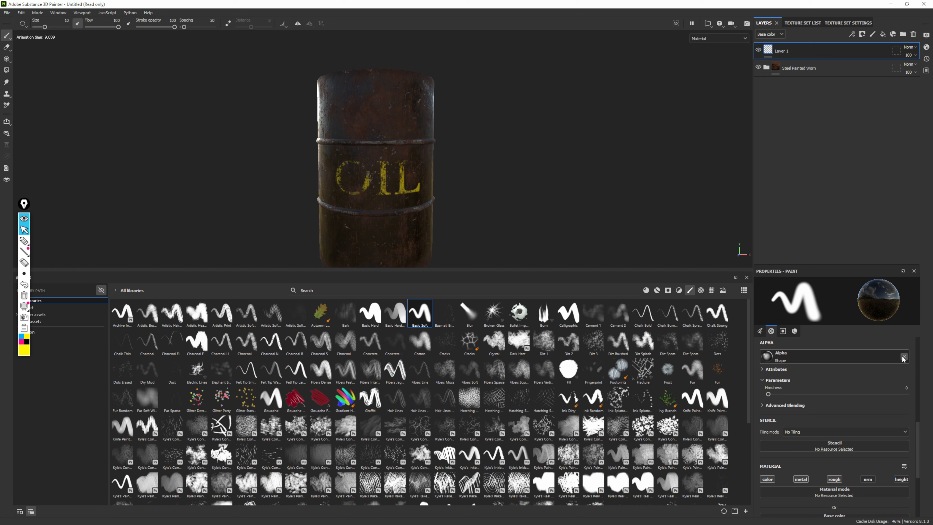
pyautogui.click(904, 356)
pyautogui.click(794, 331)
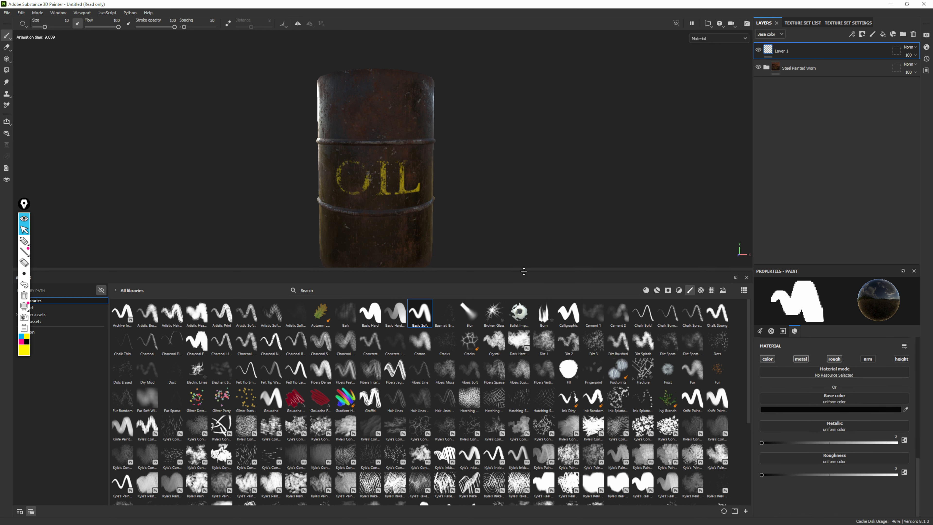
# Shrink the asset library to enlarge the viewport and review the whole drum from several angles
pyautogui.moveTo(524, 271); pyautogui.dragTo(530, 388)
pyautogui.keyDown('alt'); pyautogui.moveTo(436, 220); pyautogui.dragTo(423, 243, button='right'); pyautogui.keyUp('alt')
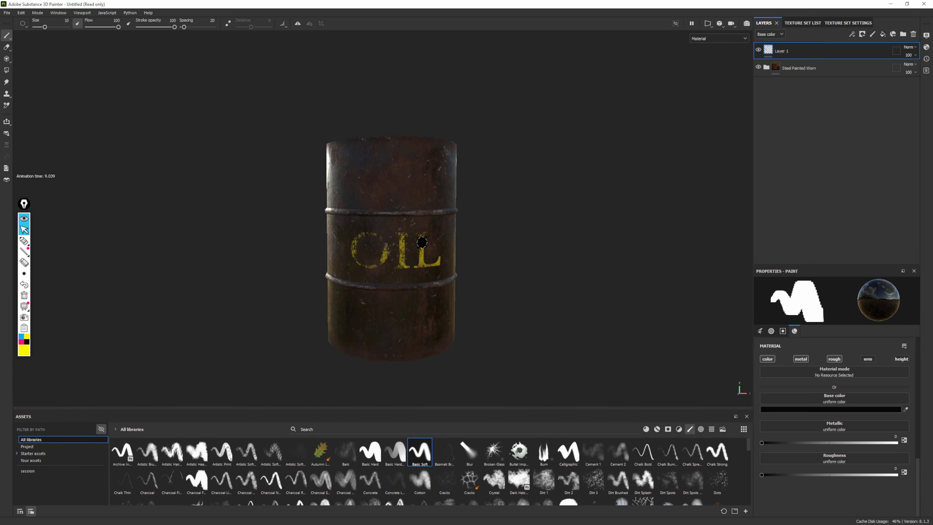
pyautogui.keyDown('shift'); pyautogui.moveTo(569, 256); pyautogui.dragTo(515, 247, button='right'); pyautogui.keyUp('shift')
pyautogui.keyDown('alt'); pyautogui.moveTo(510, 242); pyautogui.dragTo(475, 235); pyautogui.keyUp('alt')
pyautogui.keyDown('alt'); pyautogui.moveTo(475, 235); pyautogui.dragTo(511, 278, button='right'); pyautogui.keyUp('alt')
pyautogui.keyDown('alt'); pyautogui.moveTo(511, 278); pyautogui.dragTo(521, 235, button='middle'); pyautogui.keyUp('alt')
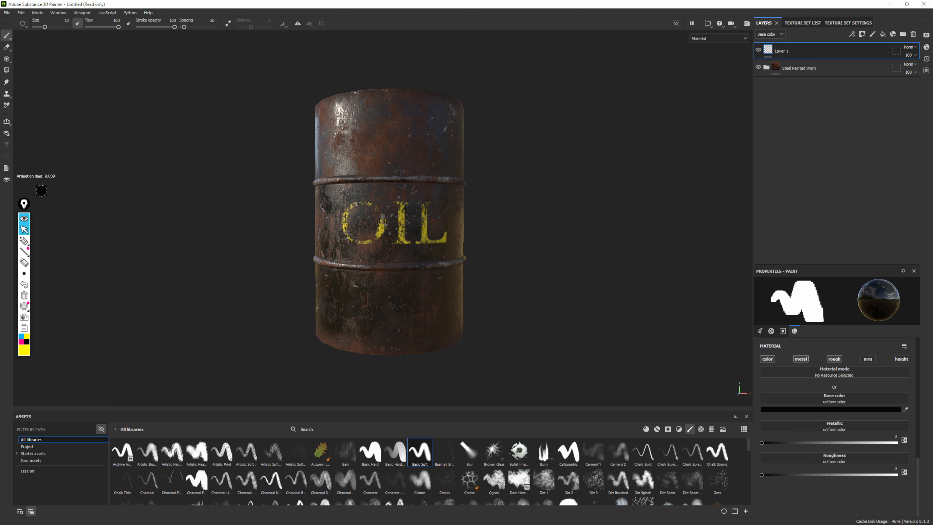
pyautogui.moveTo(27, 208)
pyautogui.mouseDown()
pyautogui.moveTo(44, 229)
pyautogui.moveTo(24, 254)
pyautogui.mouseUp()
pyautogui.keyDown('alt'); pyautogui.moveTo(430, 207); pyautogui.dragTo(441, 221); pyautogui.keyUp('alt')
pyautogui.scroll(-1, 402, 171)
pyautogui.keyDown('alt'); pyautogui.moveTo(443, 181); pyautogui.dragTo(457, 190); pyautogui.keyUp('alt')
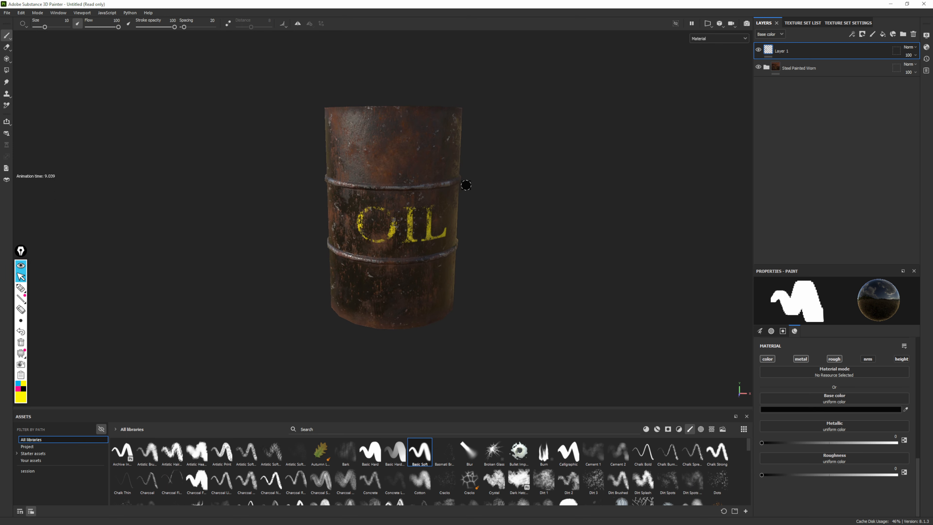
# Start a texture export and set its output directory to the Meshes folder on the Desktop
pyautogui.click(6, 13)
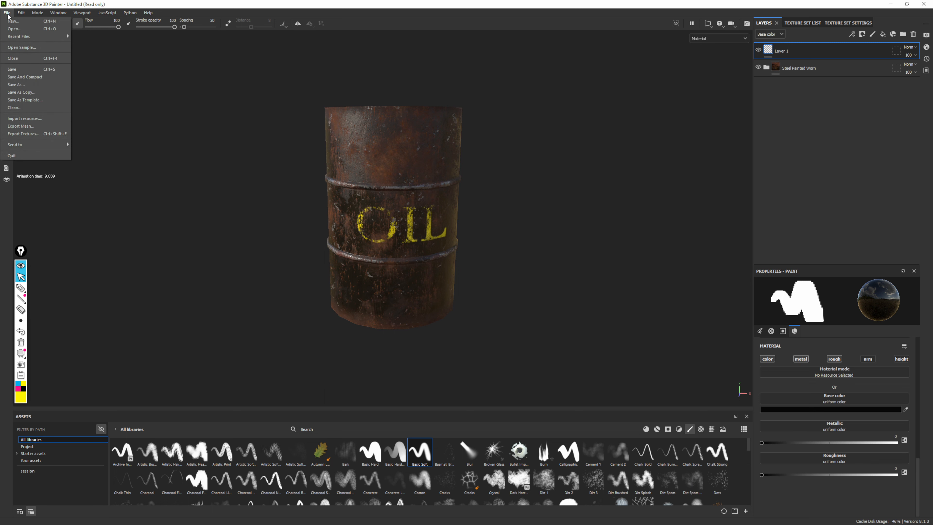
pyautogui.click(48, 134)
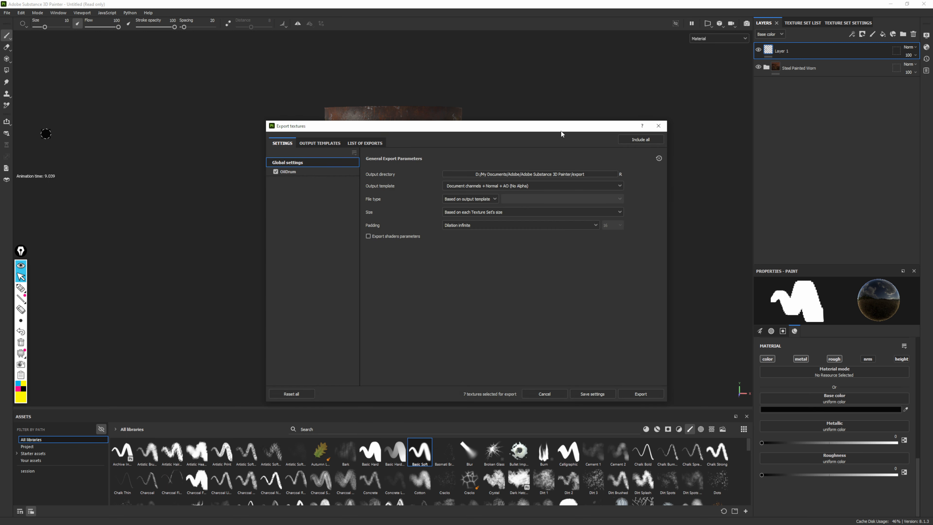
pyautogui.moveTo(561, 127); pyautogui.dragTo(553, 97)
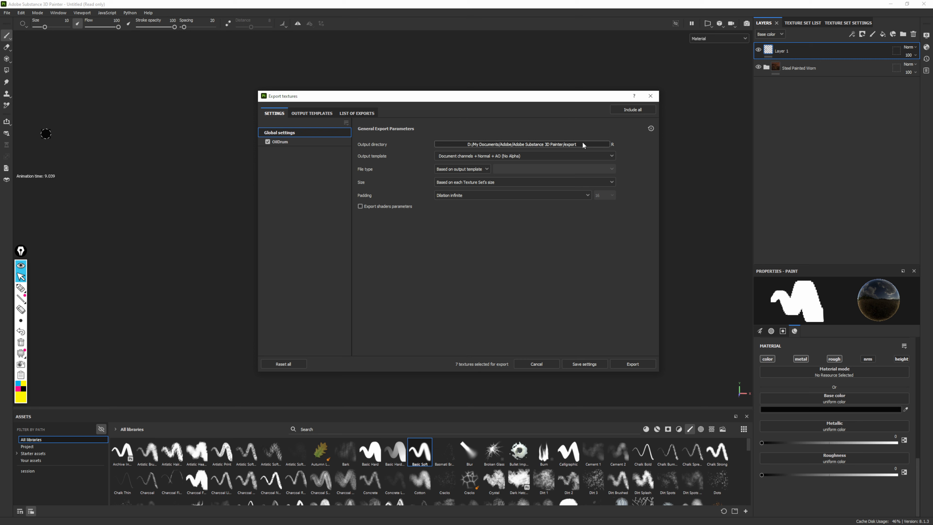
pyautogui.click(570, 144)
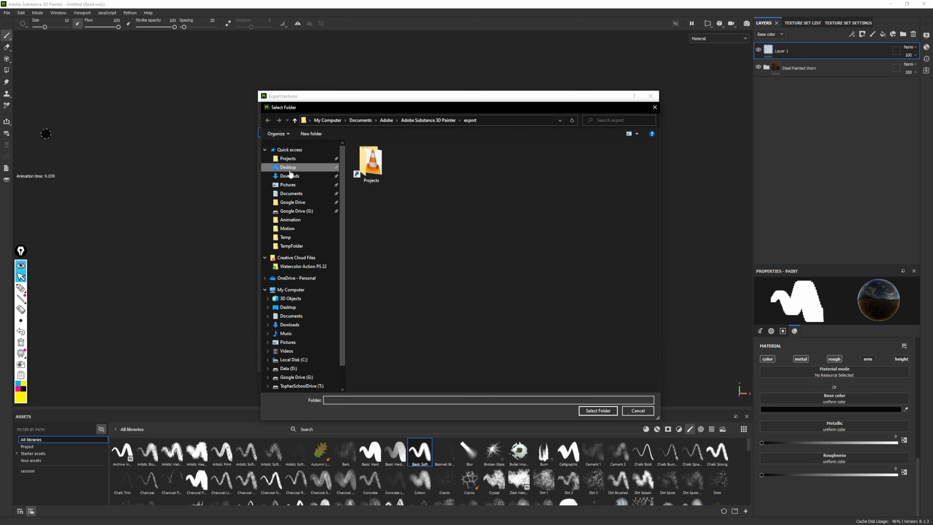
pyautogui.click(287, 167)
pyautogui.click(365, 161)
pyautogui.doubleClick(364, 159)
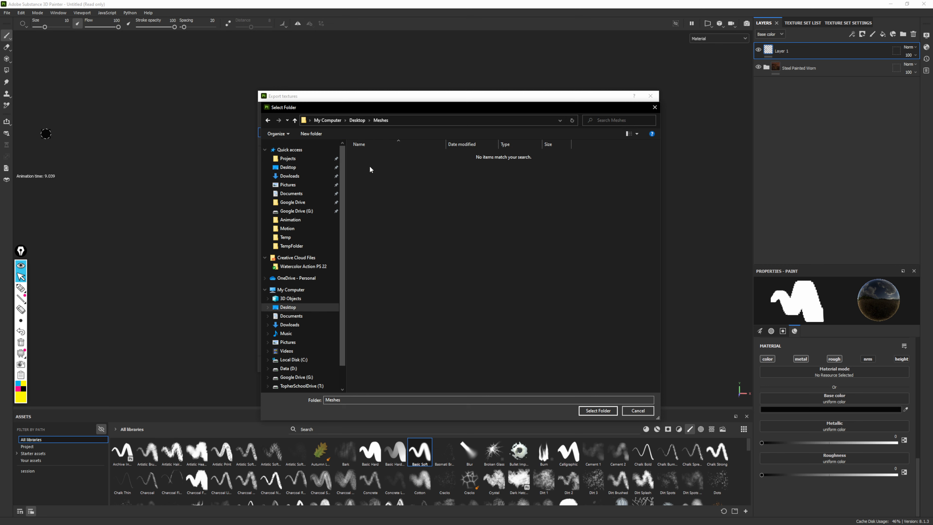
pyautogui.click(597, 410)
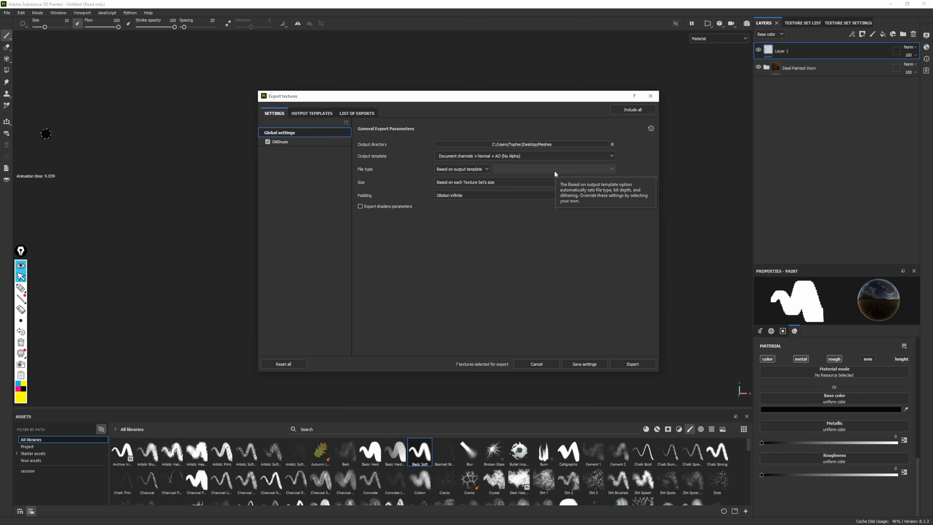
# Set the texture export's output template to Unreal Engine 4 (Packed)
pyautogui.moveTo(523, 96); pyautogui.dragTo(490, 85)
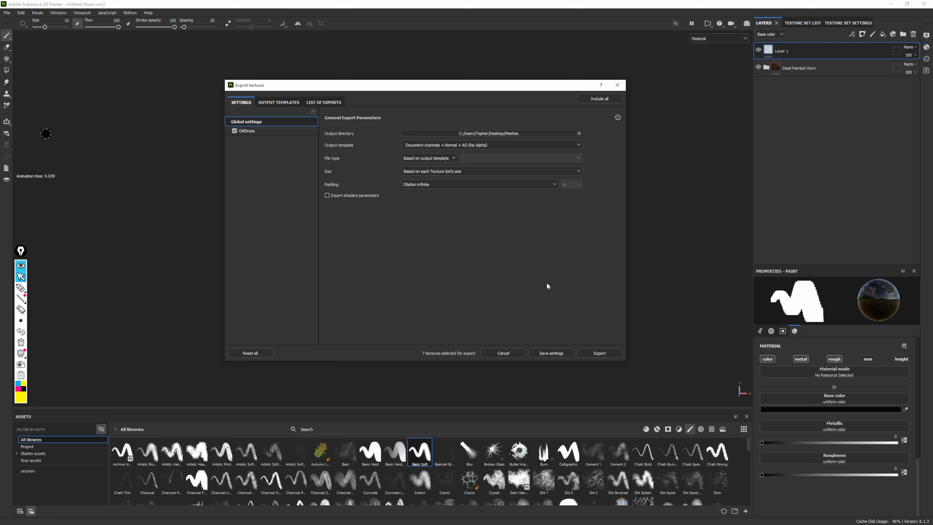
pyautogui.click(578, 145)
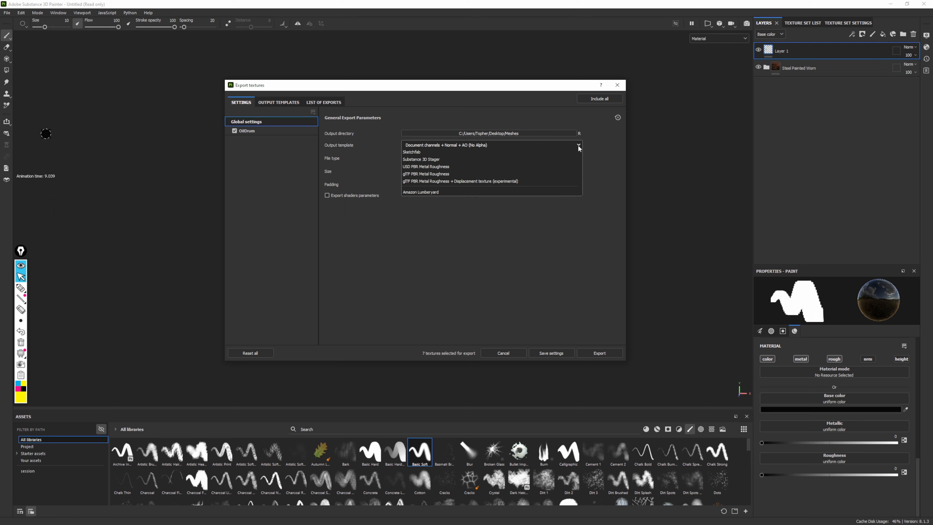
pyautogui.moveTo(579, 156); pyautogui.dragTo(578, 205)
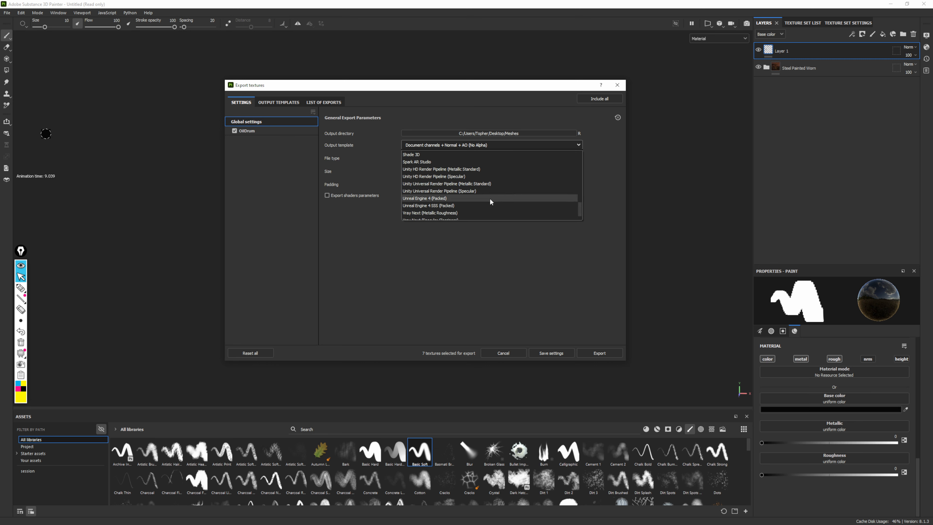